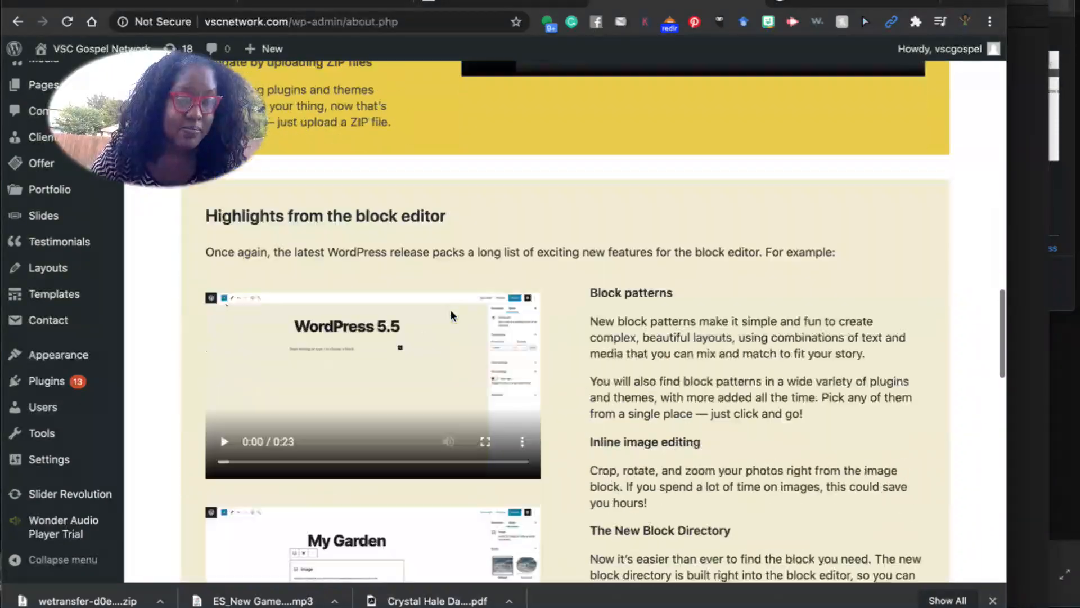
Start the bulk update of all 13 outdated plugins from the WordPress Updates page.
scroll(449, 305, up, 20)
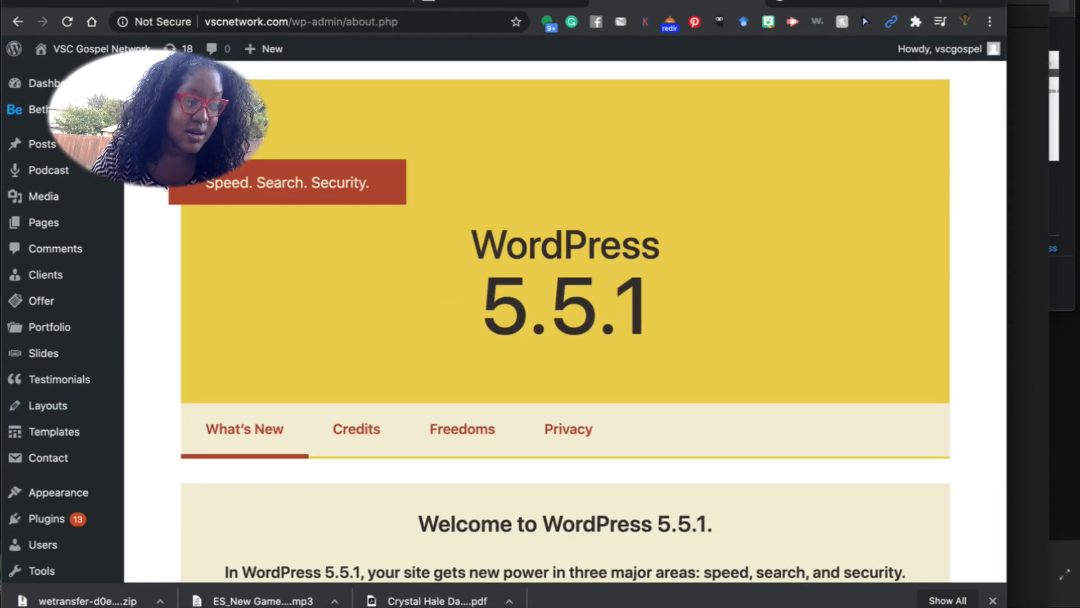
click(178, 48)
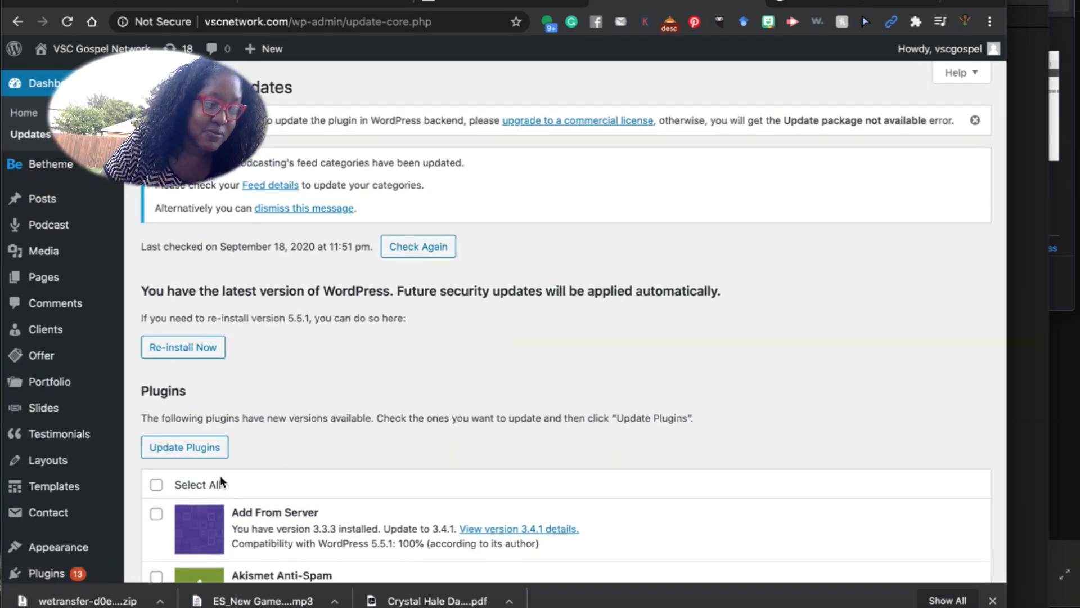
click(198, 454)
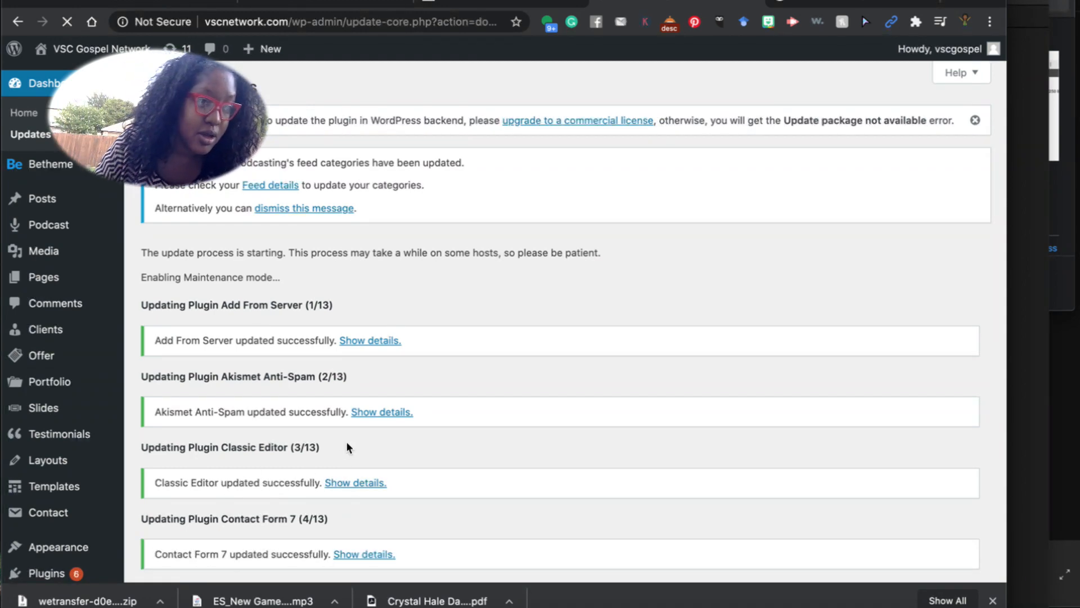
scroll(347, 441, down, 5)
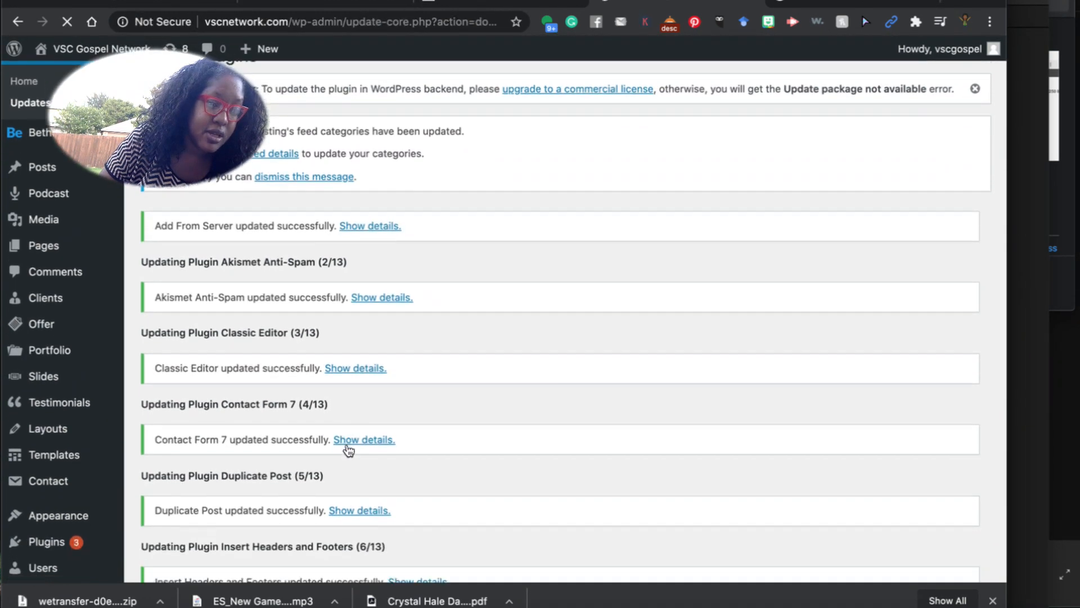
scroll(347, 444, down, 4)
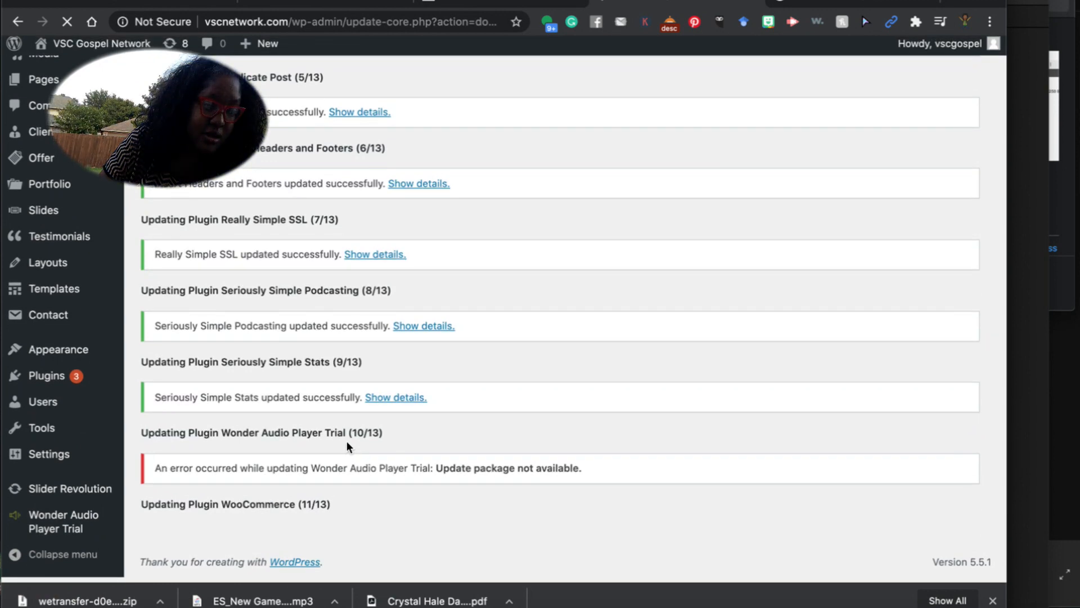
scroll(346, 444, up, 4)
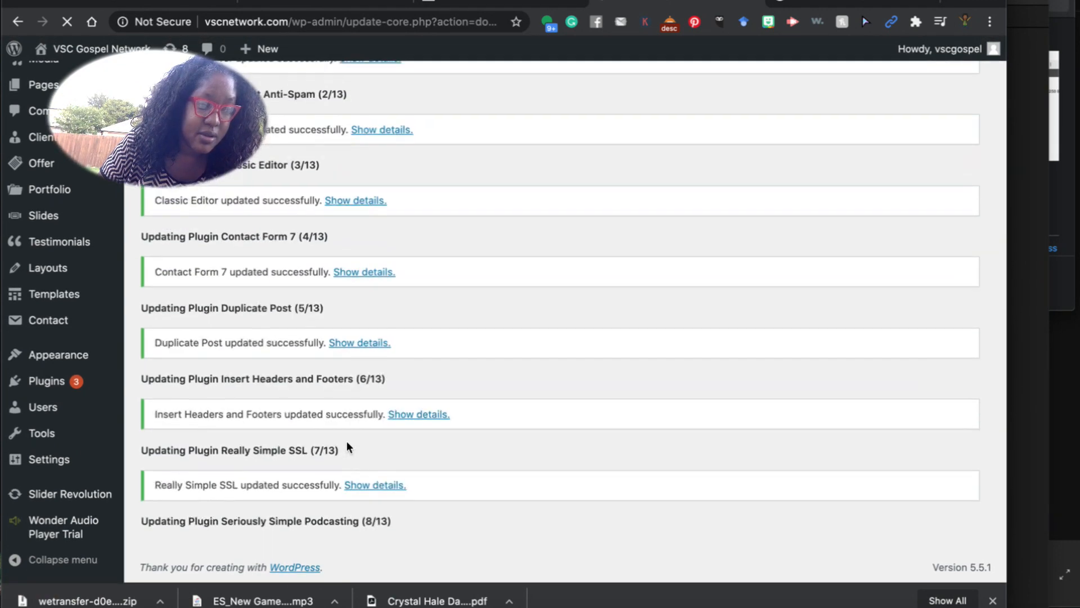
scroll(346, 440, up, 5)
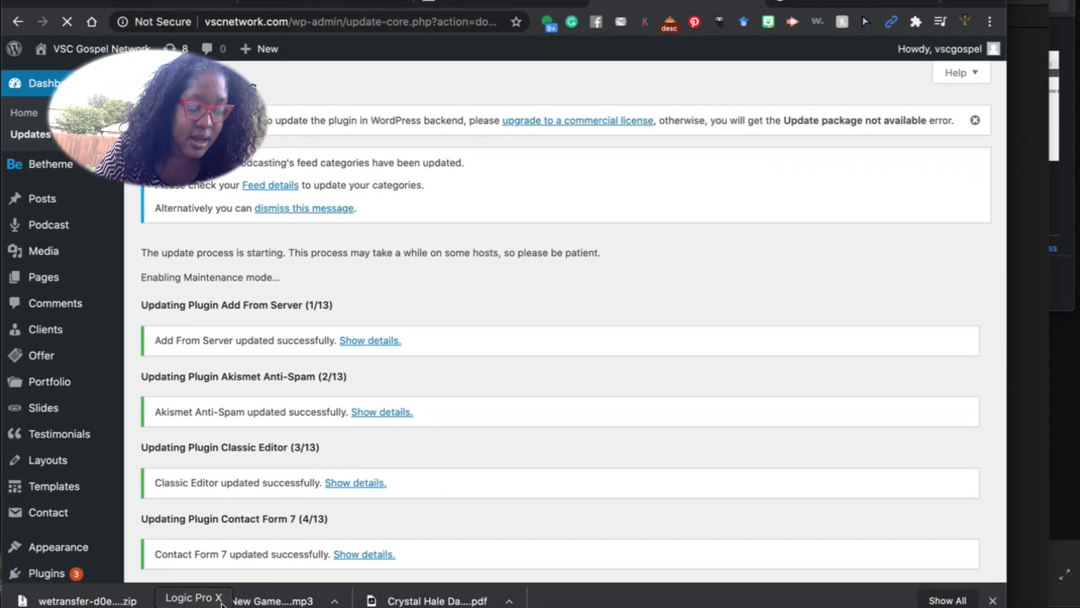
Send the FaceTime HD Camera shot live in Wirecast, then switch back to Screen Capture 1.
click(395, 606)
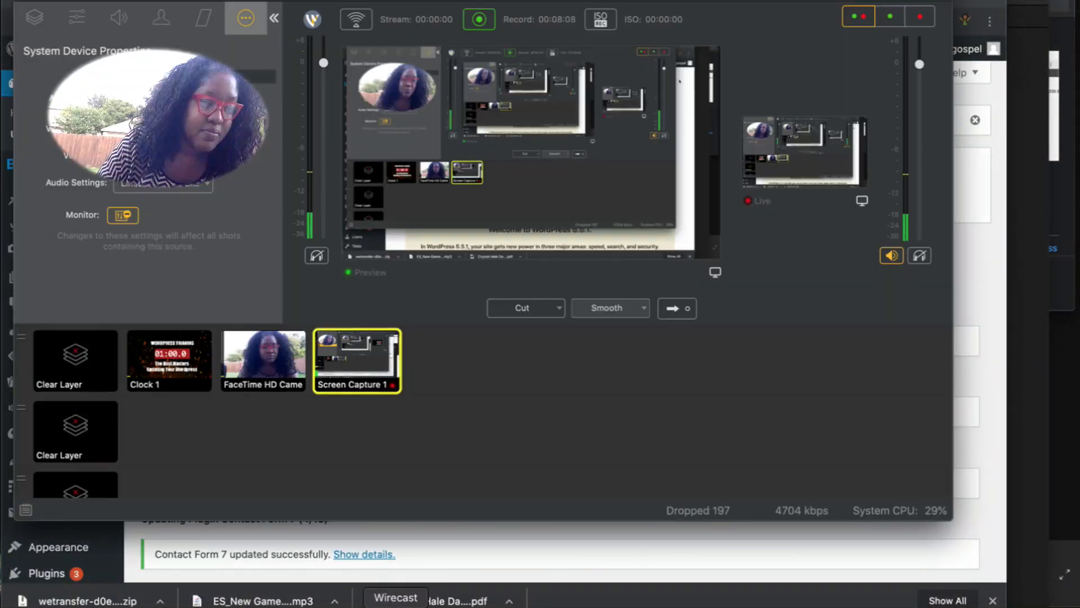
click(261, 357)
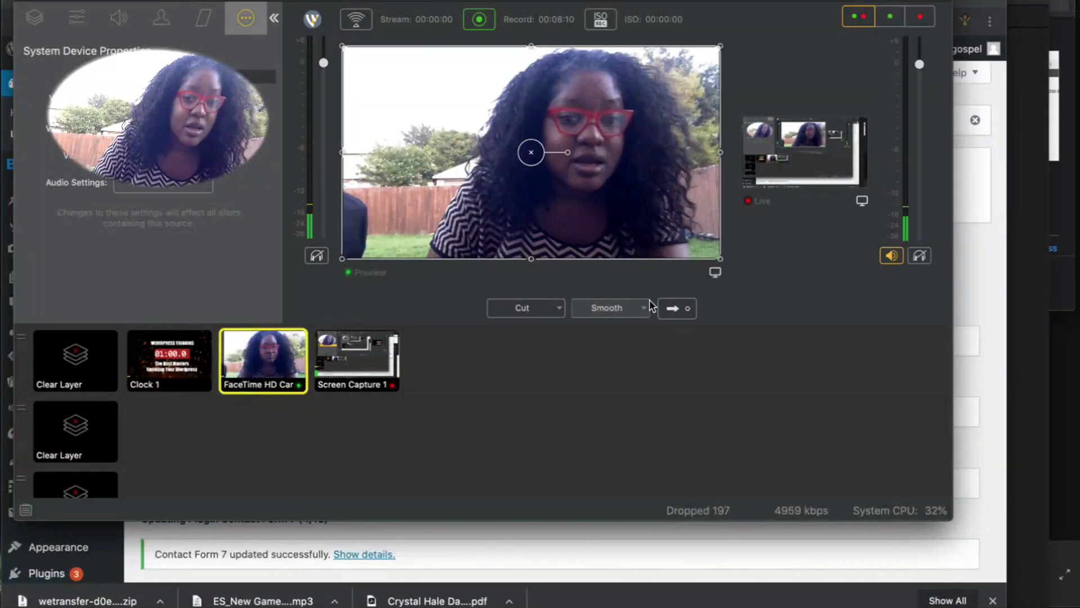
click(674, 308)
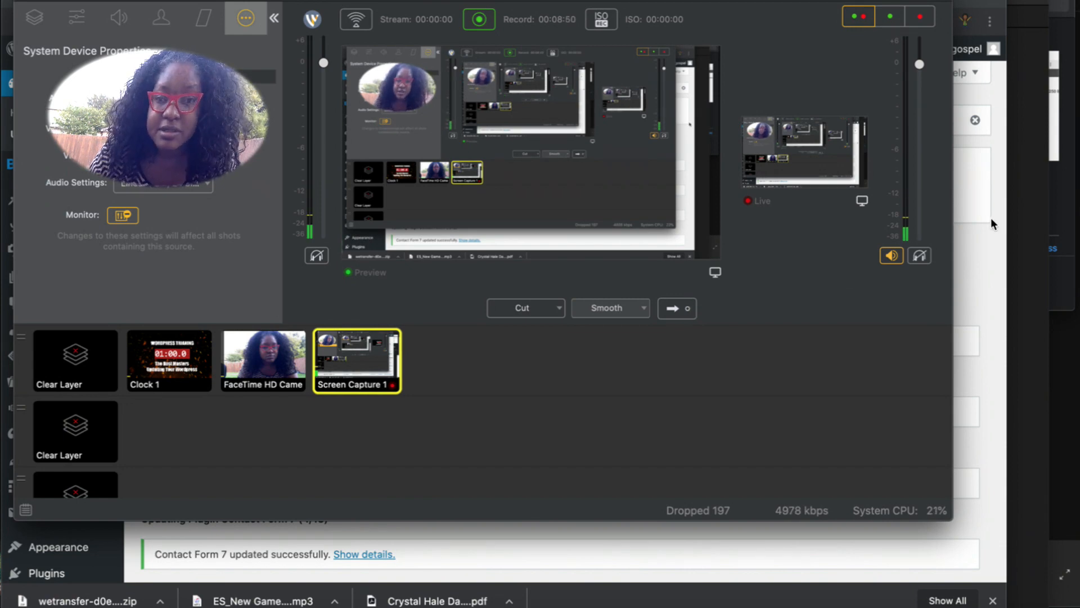
click(986, 239)
Review the finished plugin update results.
scroll(475, 426, down, 8)
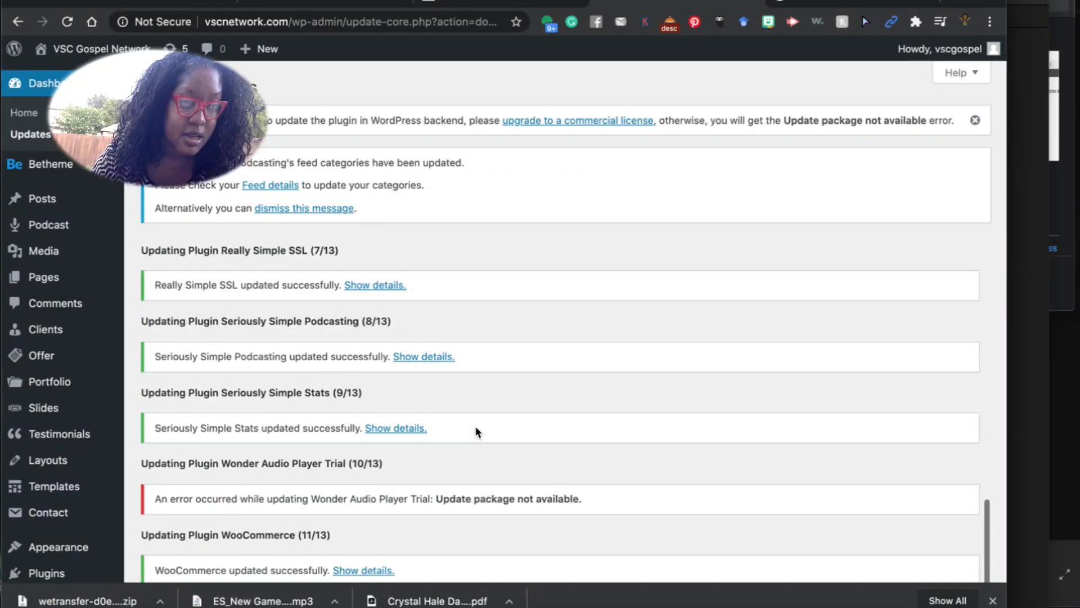
scroll(476, 428, down, 5)
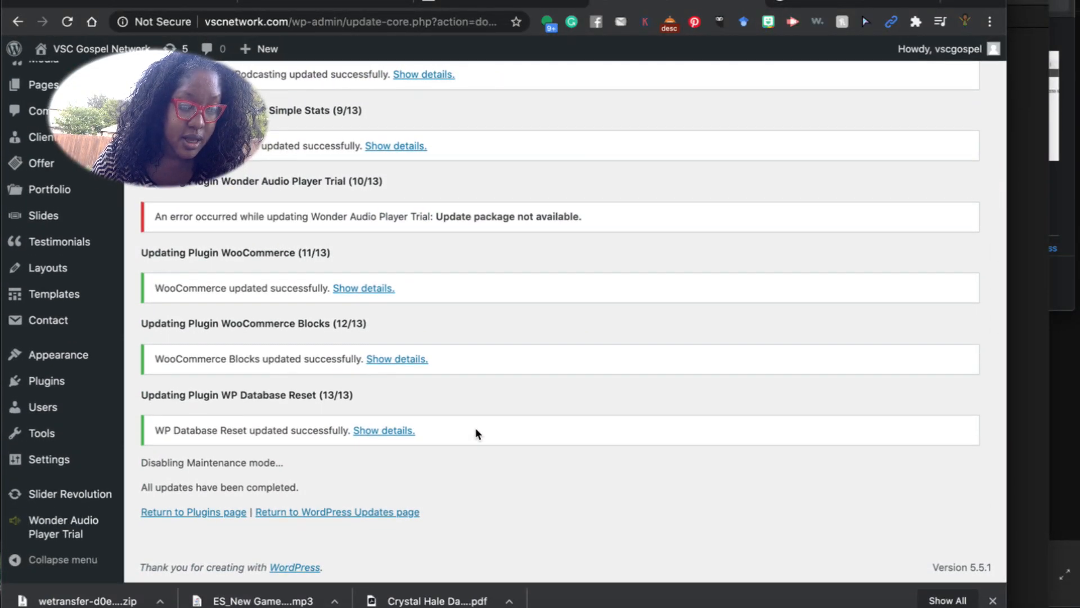
scroll(206, 312, up, 15)
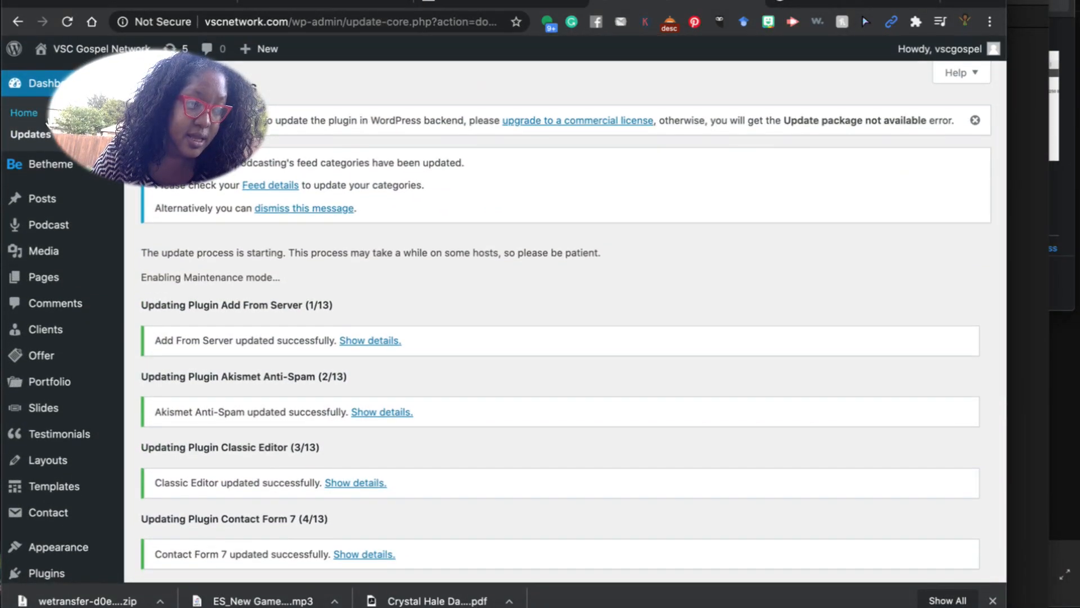
Retry the Wonder Audio Player Trial update, which fails with 'Update package not available'.
click(26, 135)
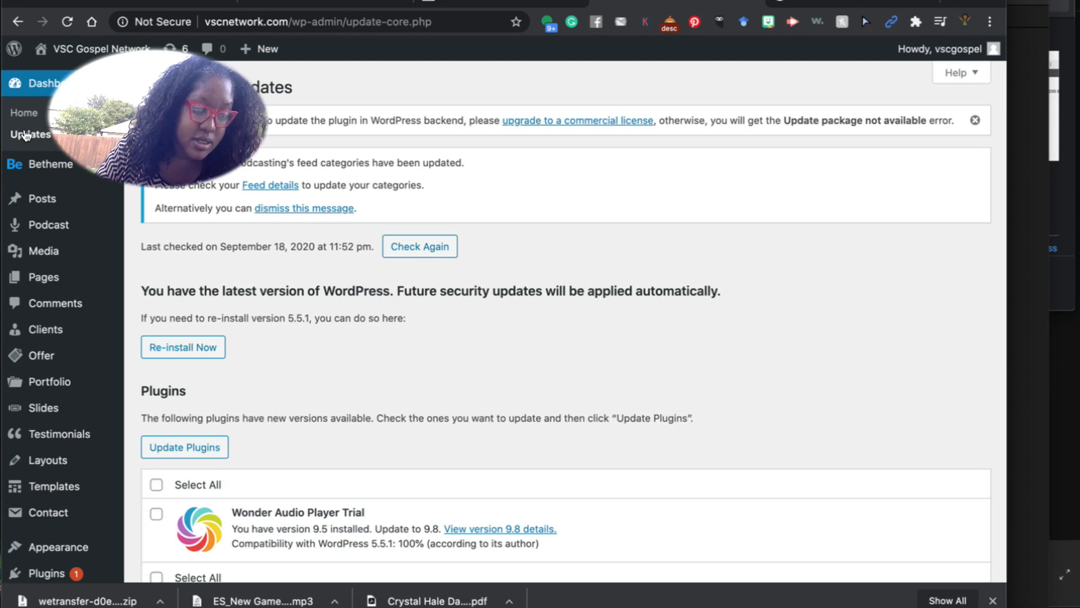
scroll(222, 479, down, 2)
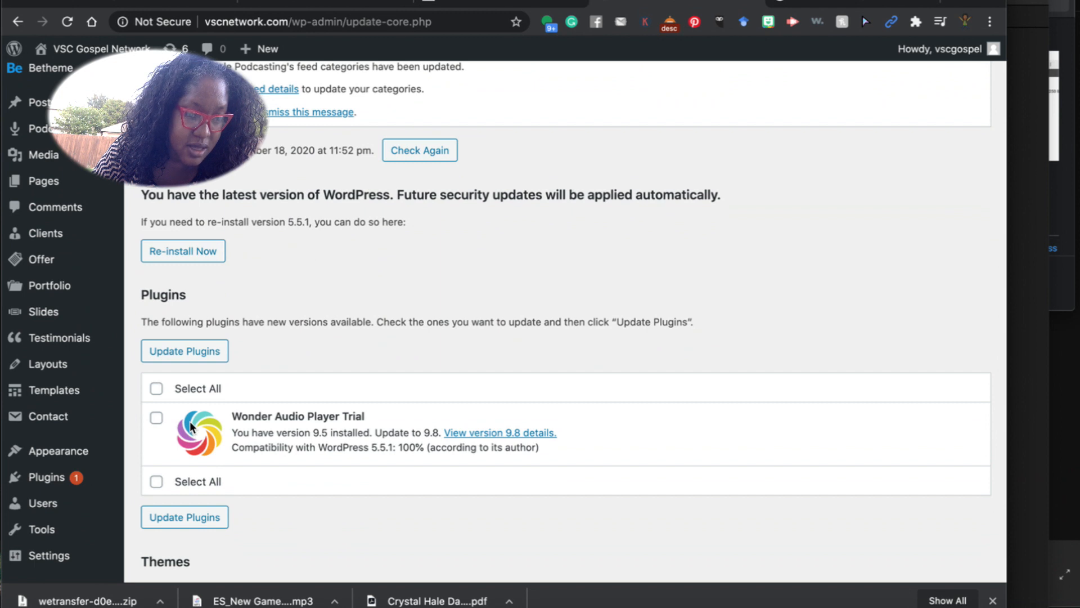
click(183, 352)
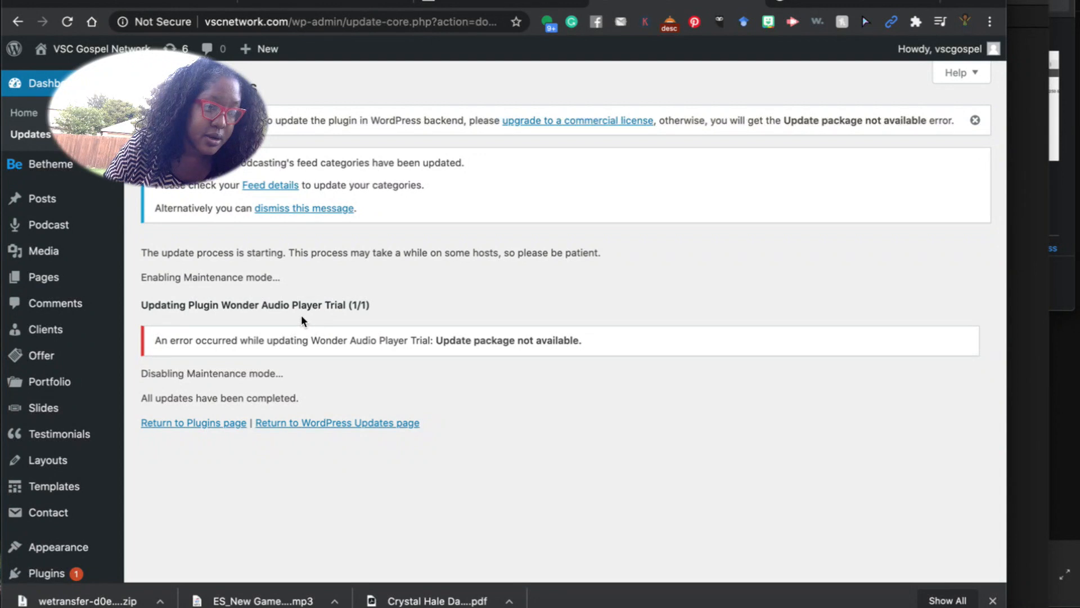
scroll(306, 379, down, 4)
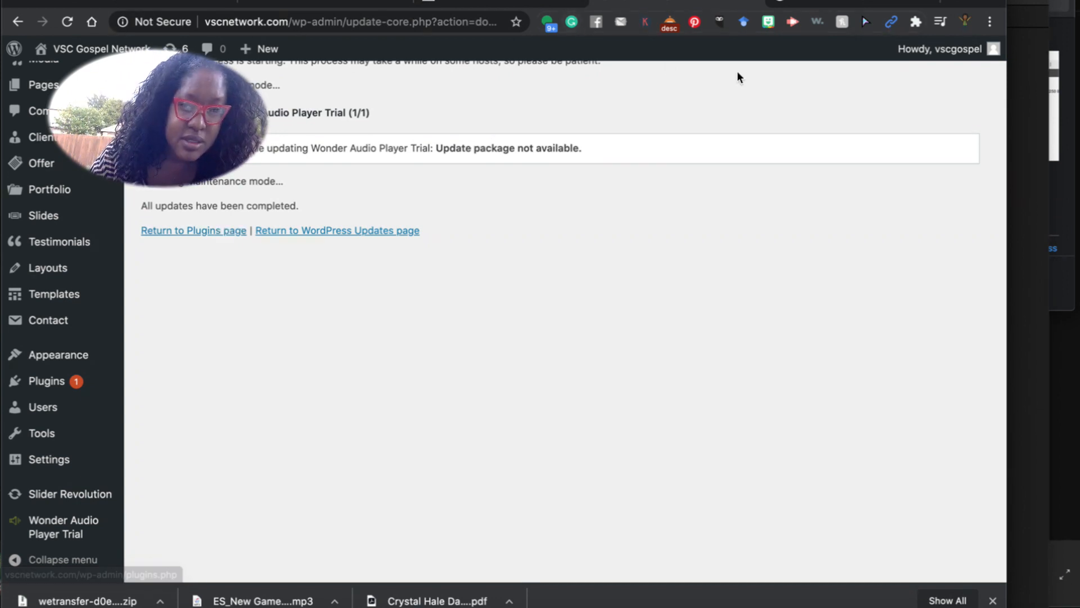
click(841, 3)
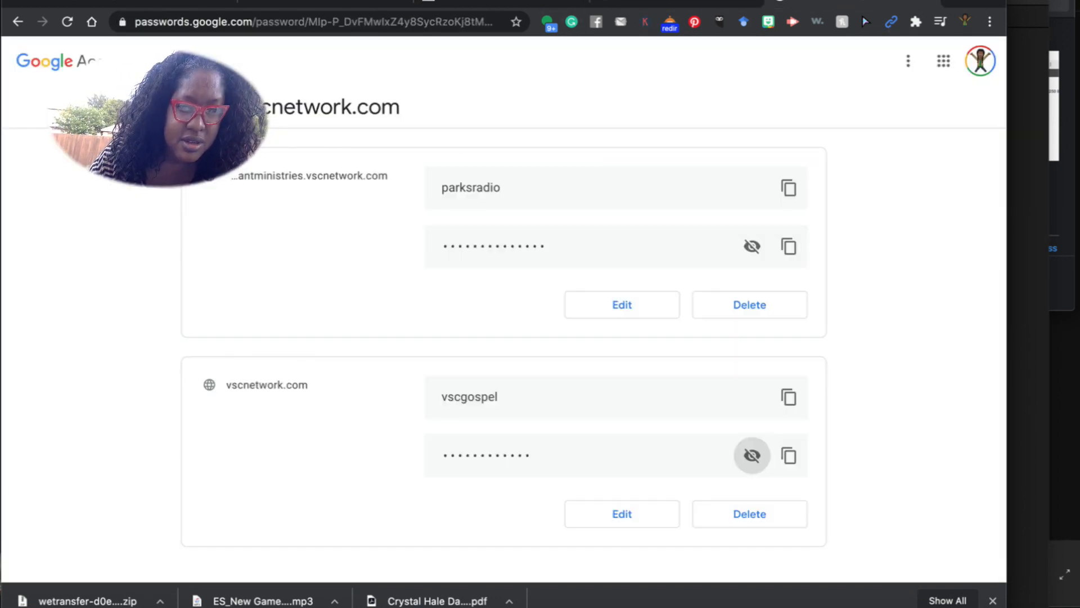
Try going to muses.com in the address bar.
click(388, 29)
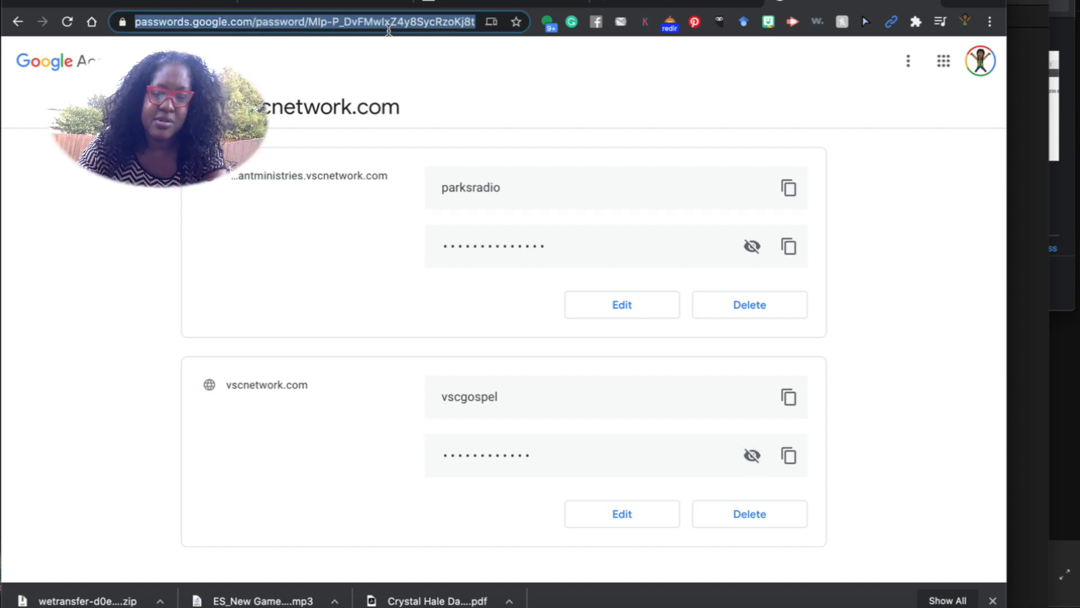
text(muses.com)
key(Return)
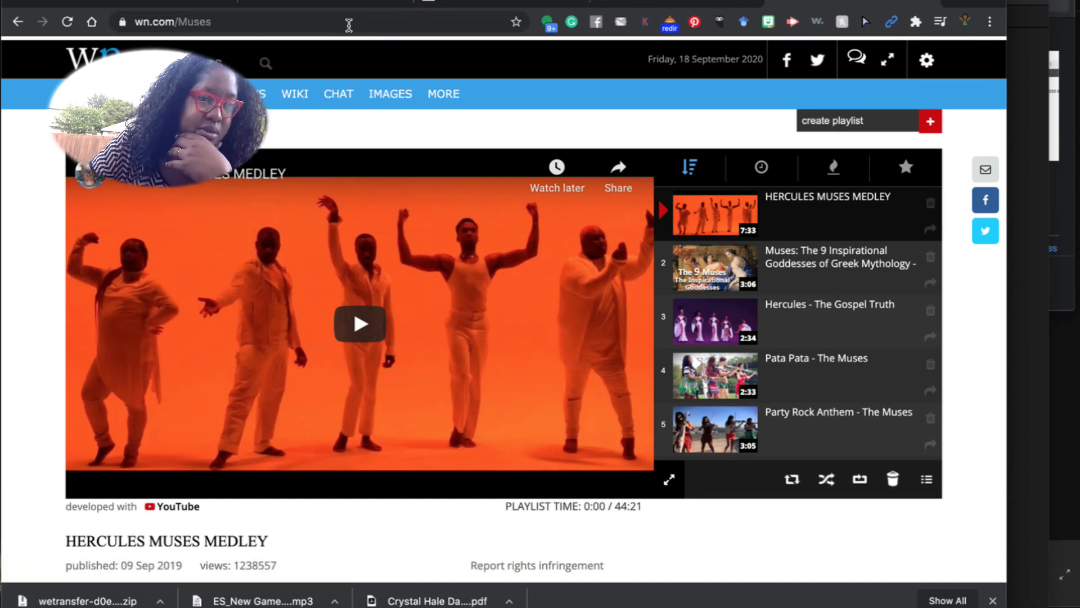
Search Google for 'muses player' and open the muses.org player setup form.
click(332, 23)
text(m)
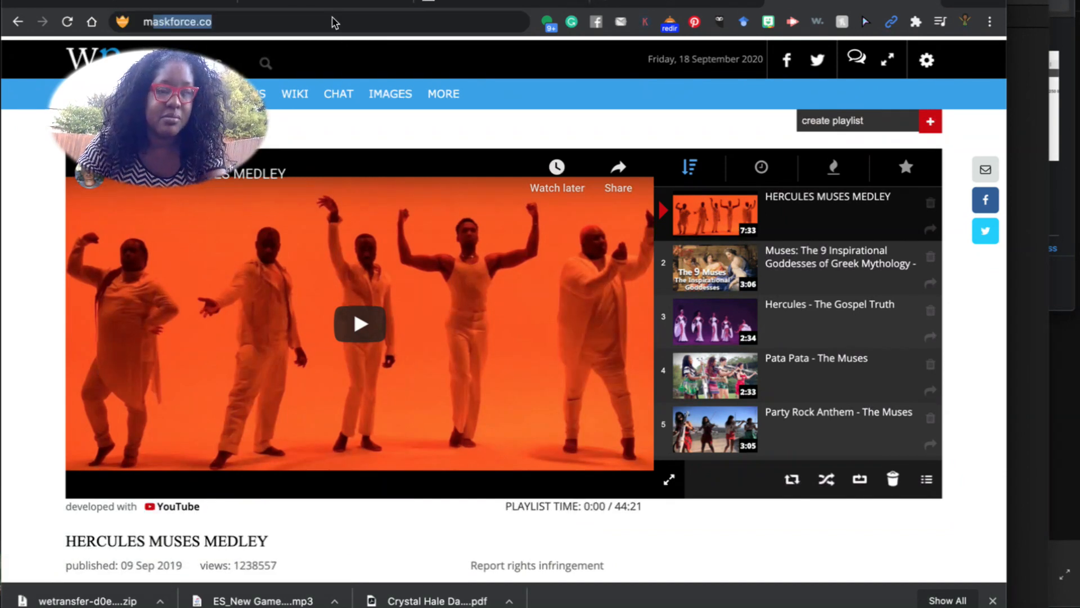
text(uses player)
key(Return)
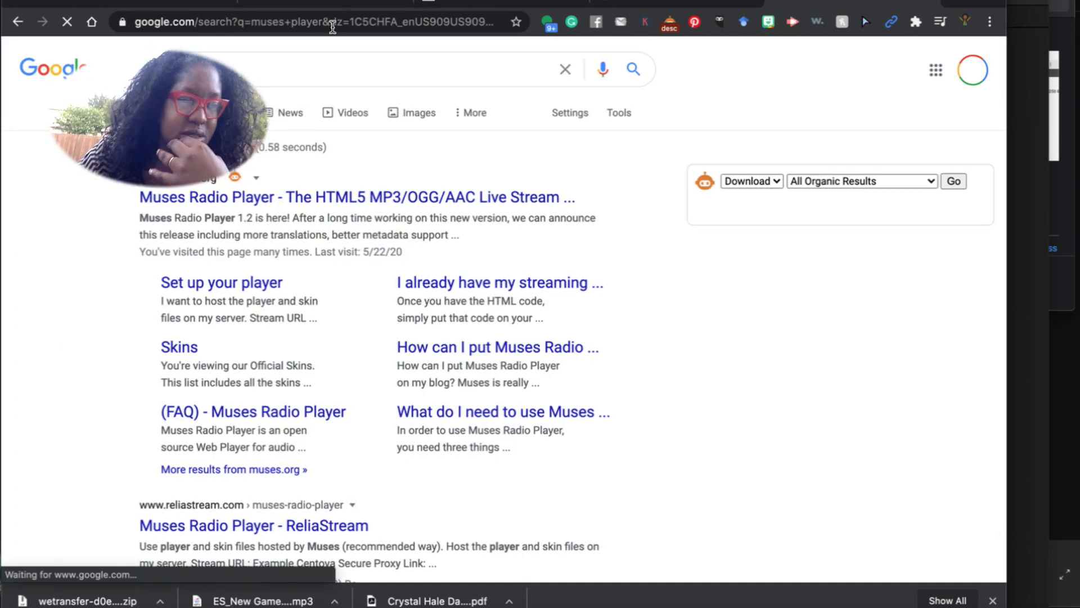
click(241, 196)
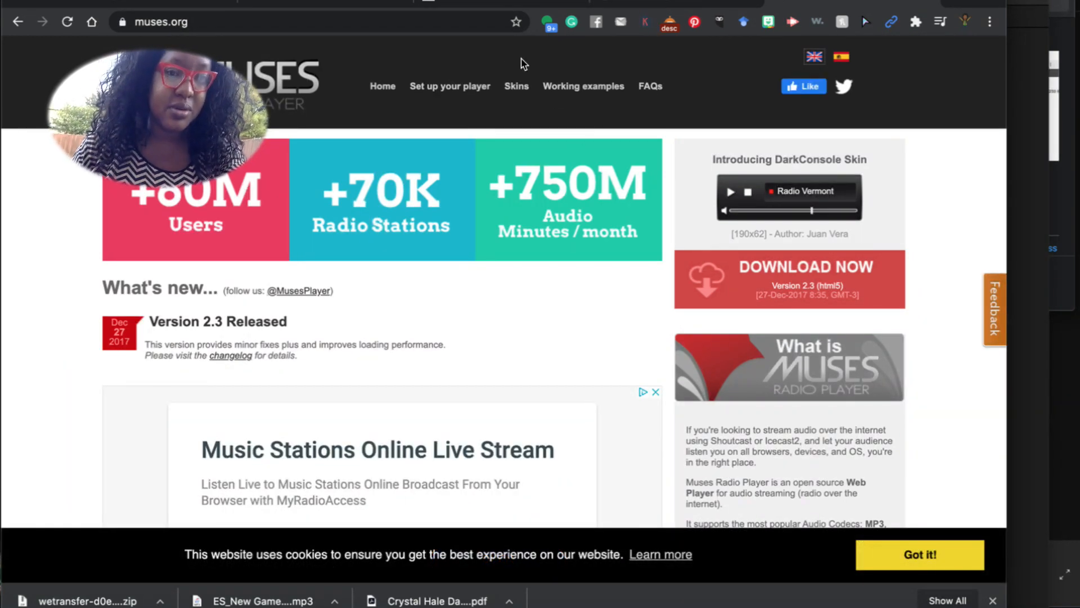
click(457, 95)
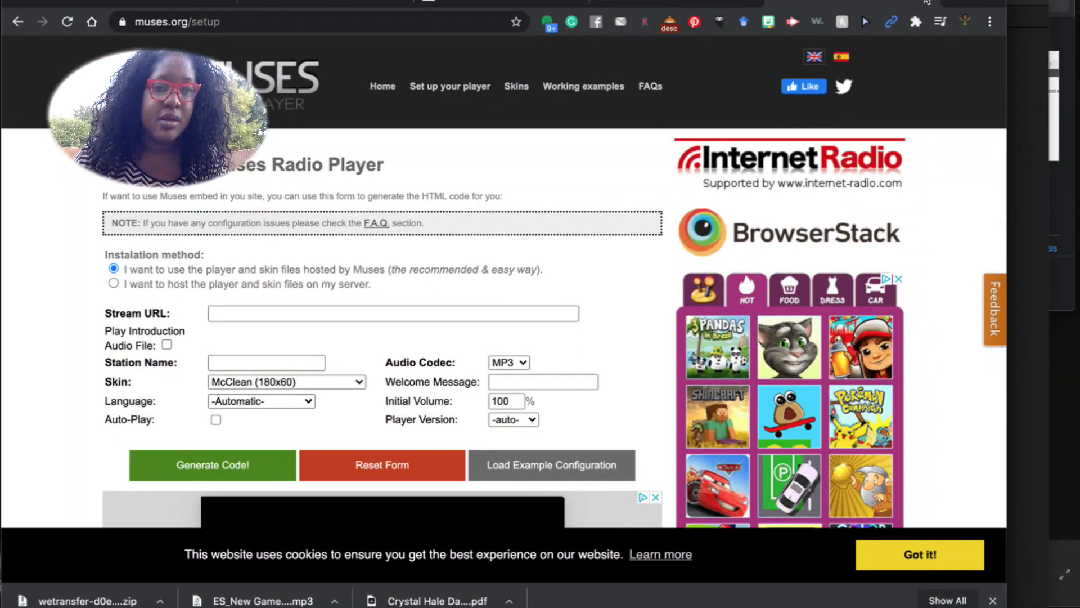
click(952, 2)
Log into the Centova Cast panel at server2.vscnetwork.com with the saved credentials.
click(349, 23)
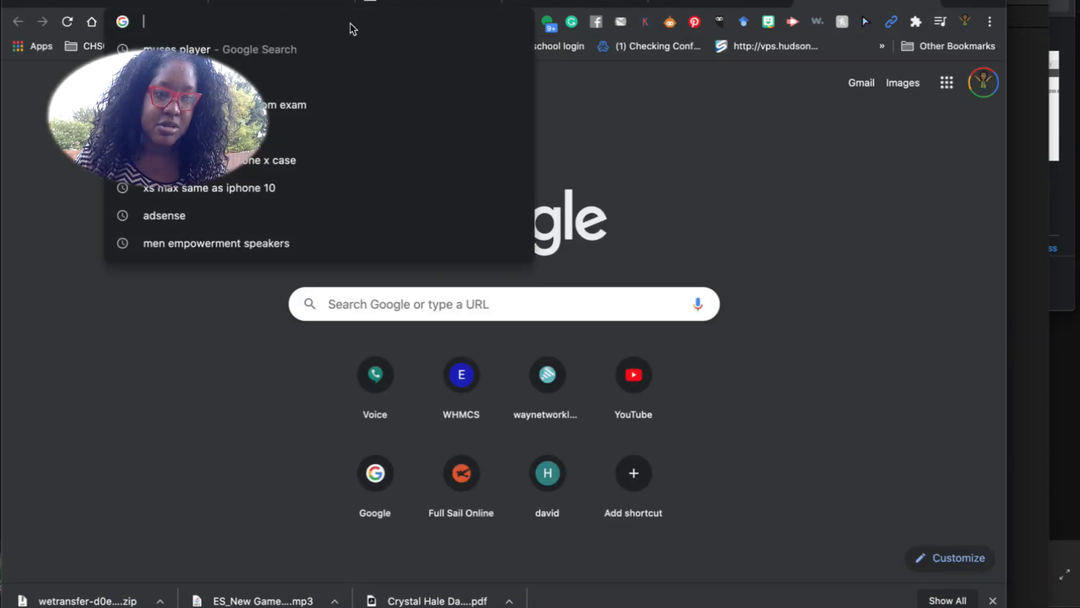
text(server2.vscnetwork.com)
key(Return)
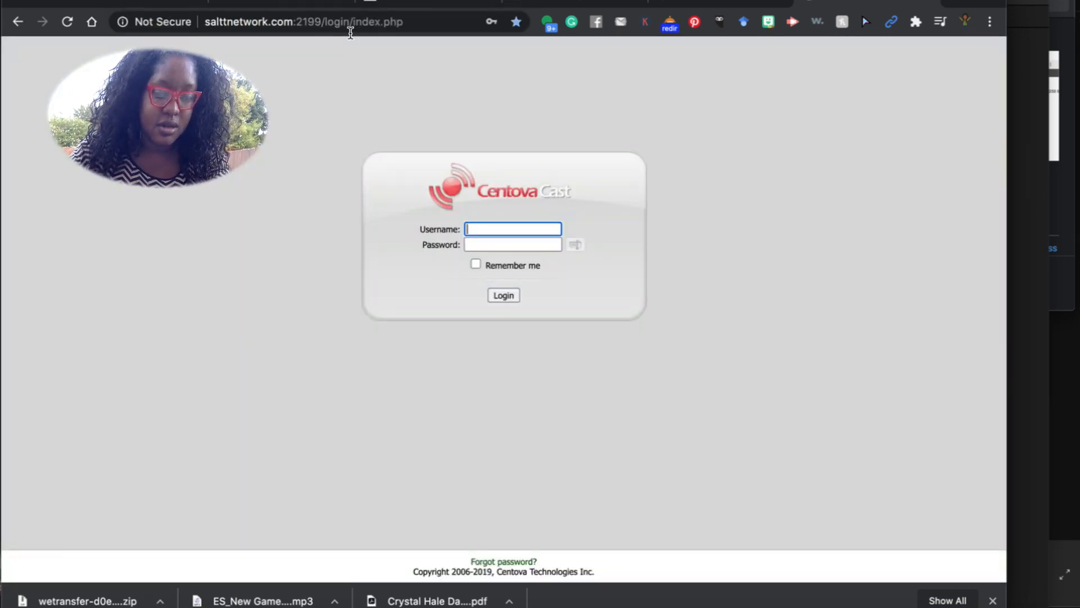
text(admin)
click(515, 276)
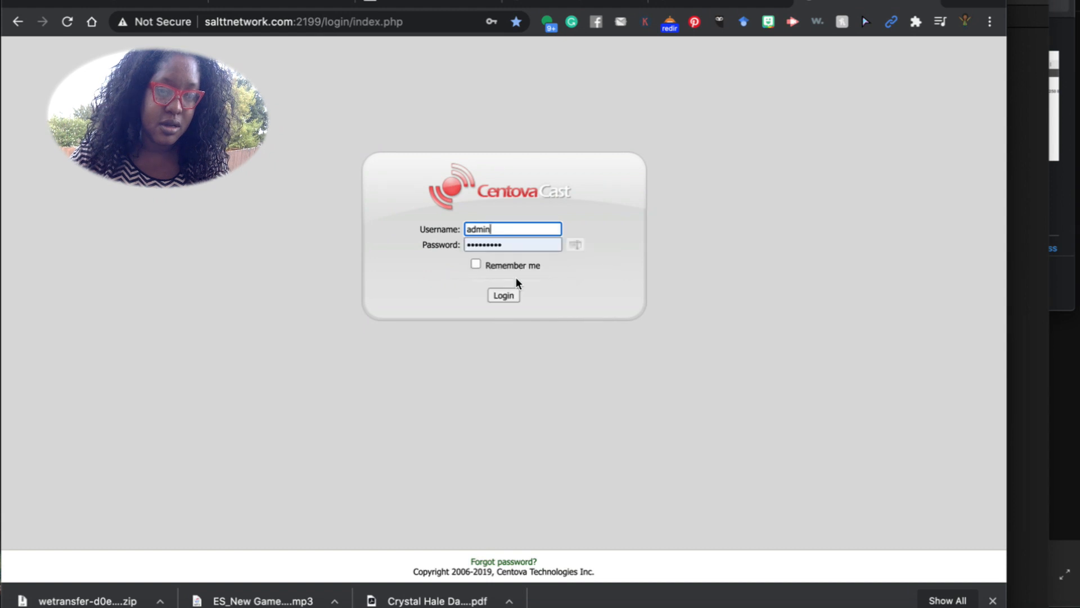
click(499, 293)
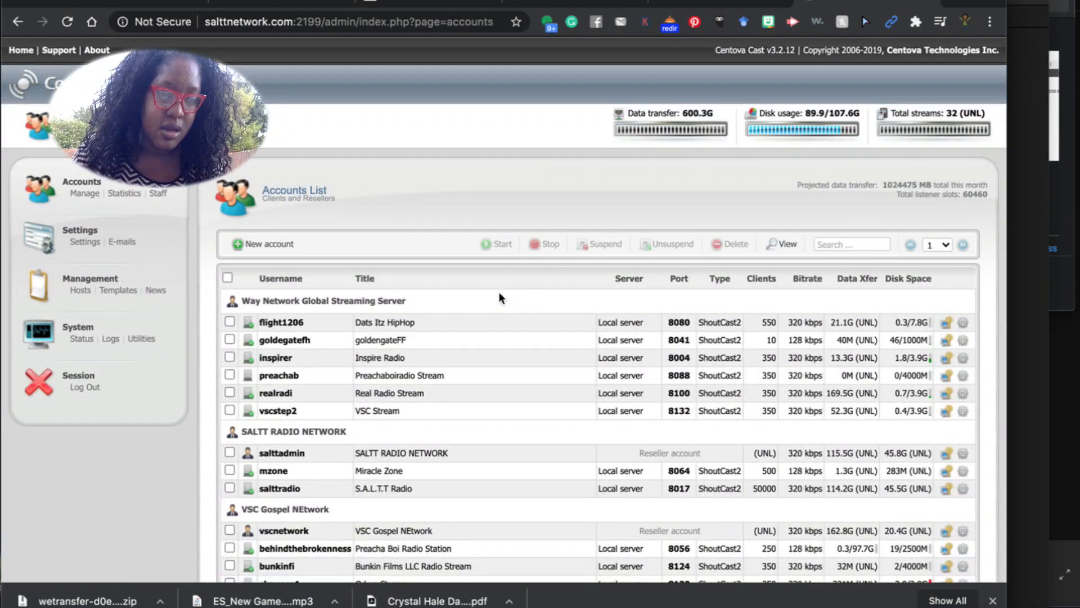
scroll(591, 324, down, 5)
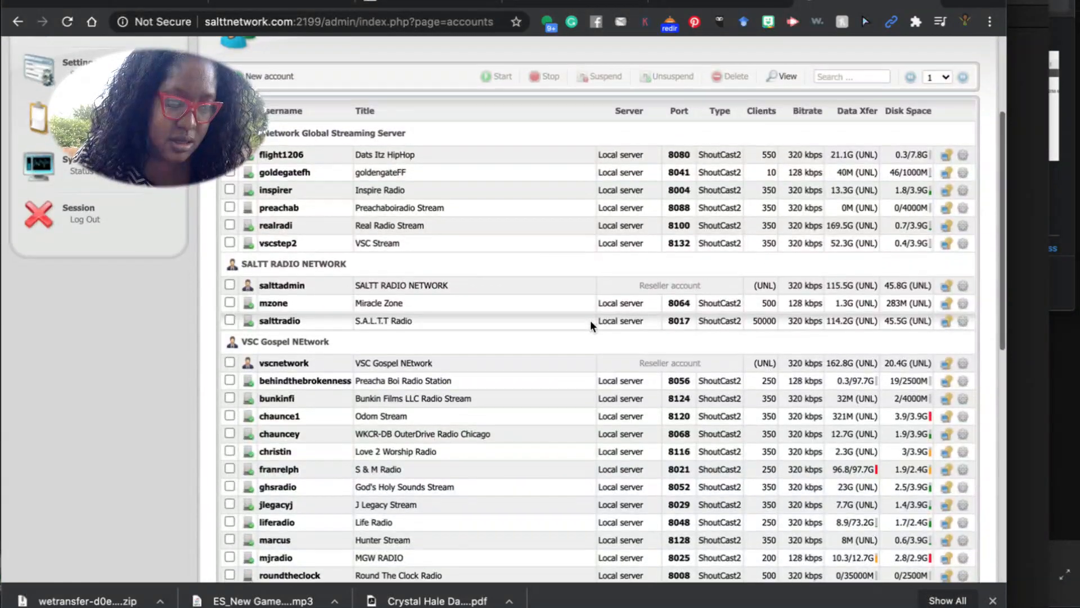
scroll(589, 320, up, 1)
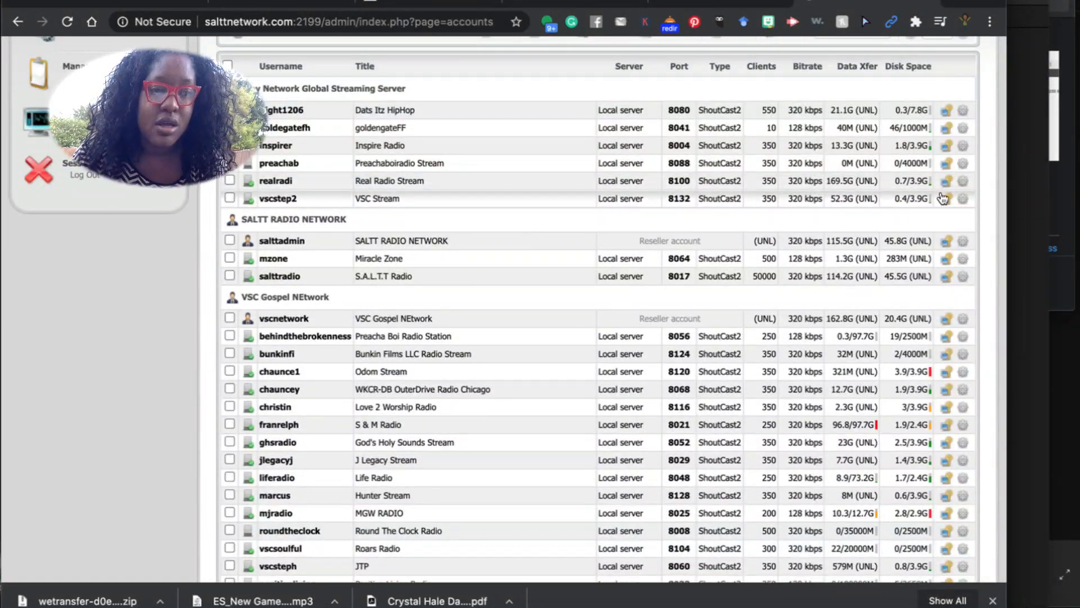
Copy the Dats Itz HipHop SHOUTcast v2 proxy link from Quick Links into Muses' Stream URL field.
click(947, 113)
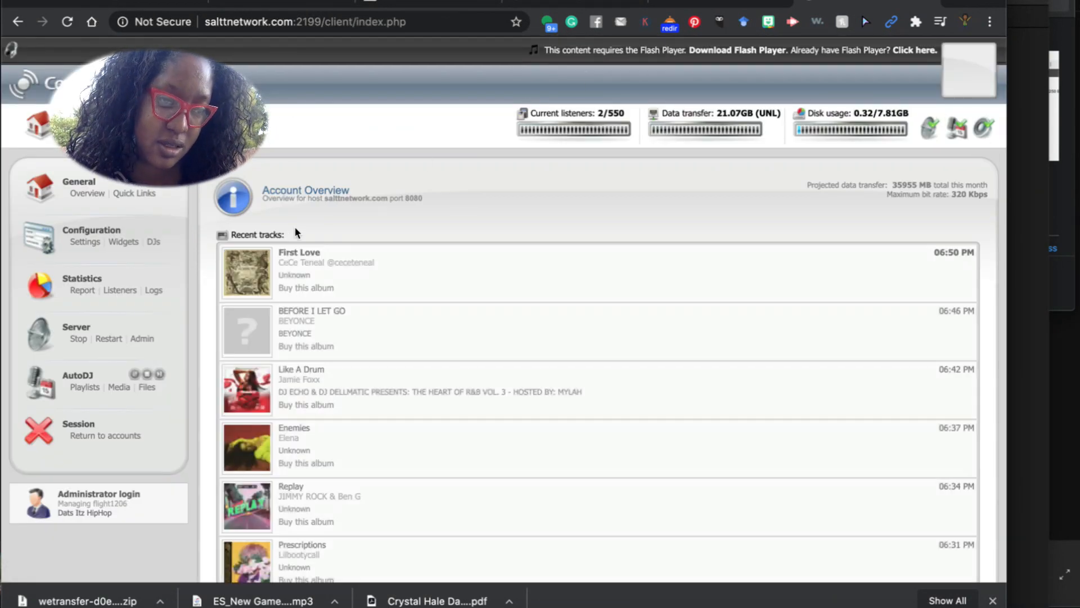
click(134, 193)
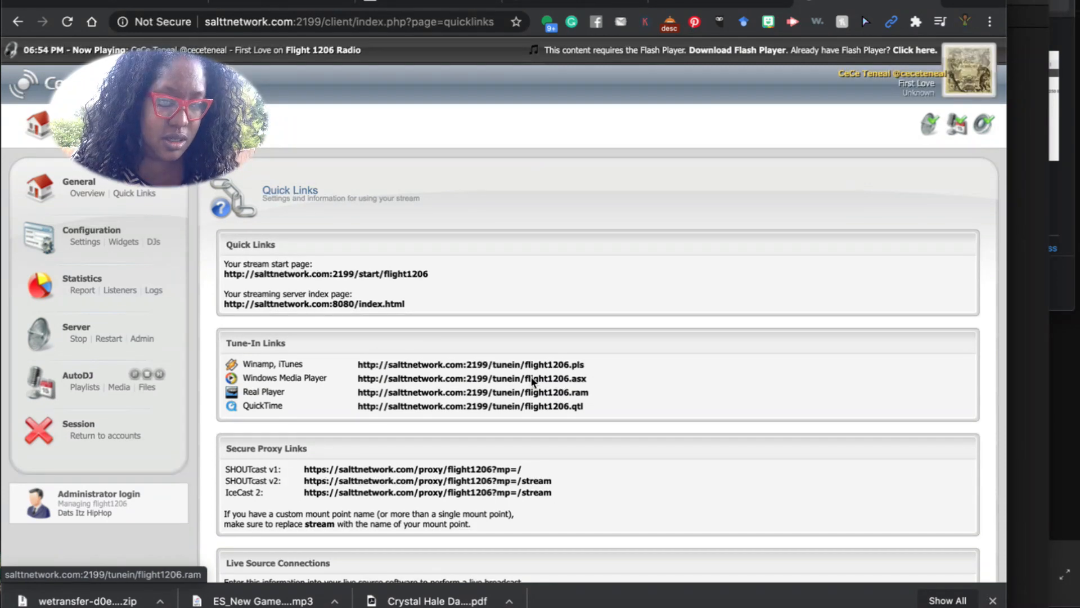
scroll(427, 358, down, 2)
drag(581, 430, 301, 421)
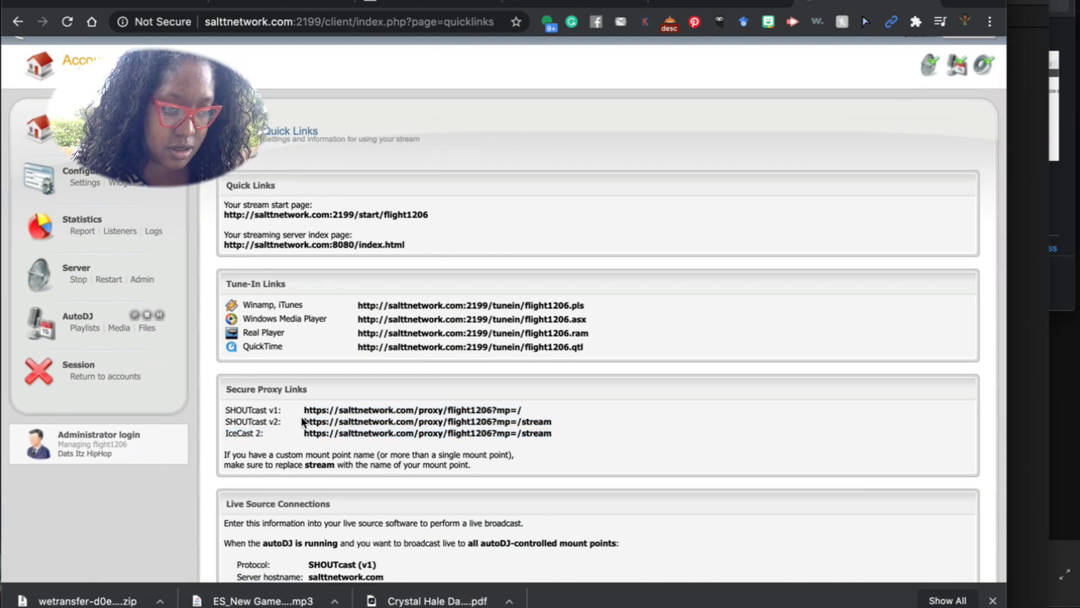
triple_click(550, 423)
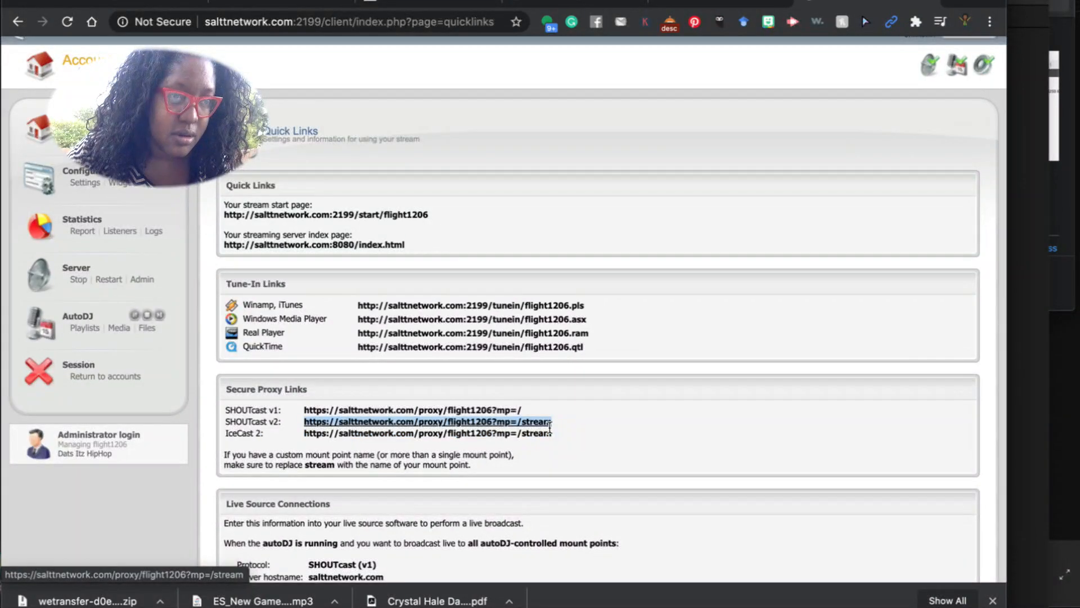
click(720, 4)
click(215, 316)
Paste the proxy stream link into Stream URL and remove its leading space.
text(https://salttnetwork.com/proxy/flight1206?mp=/stream)
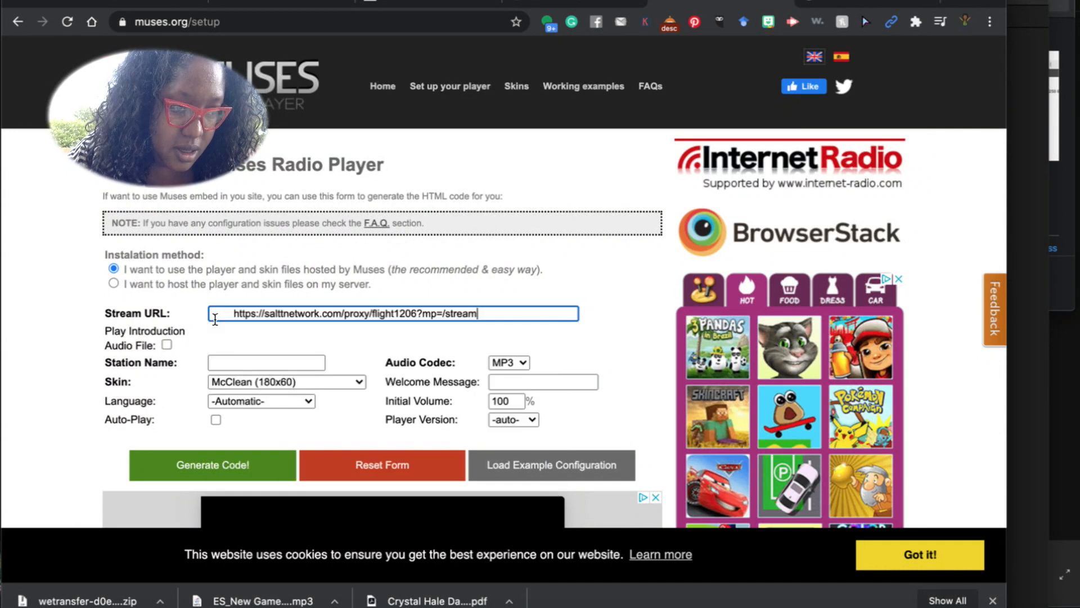
click(235, 320)
key(BackSpace)
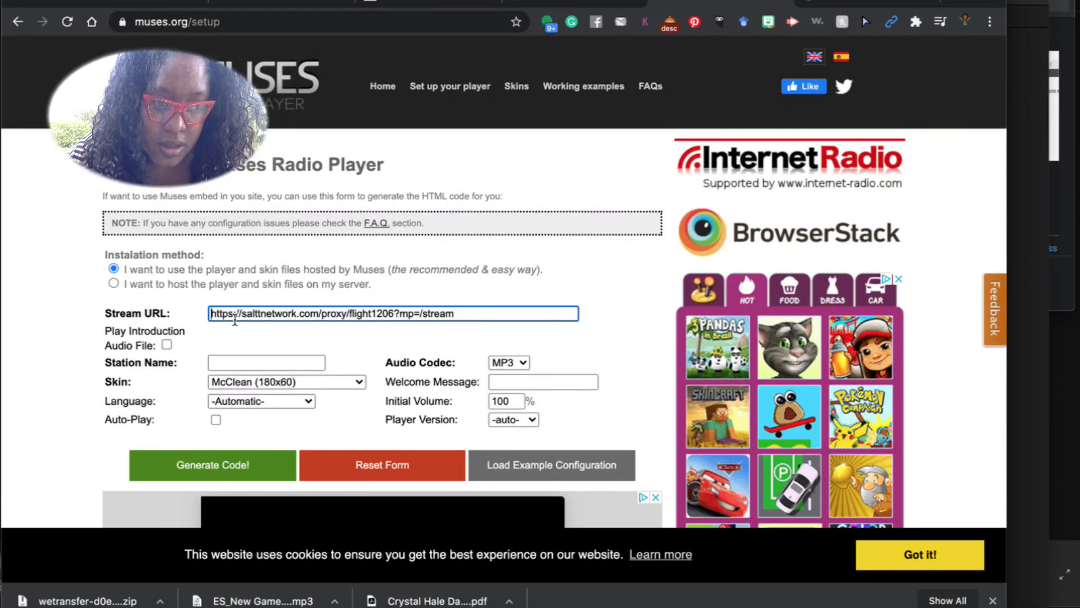
click(232, 467)
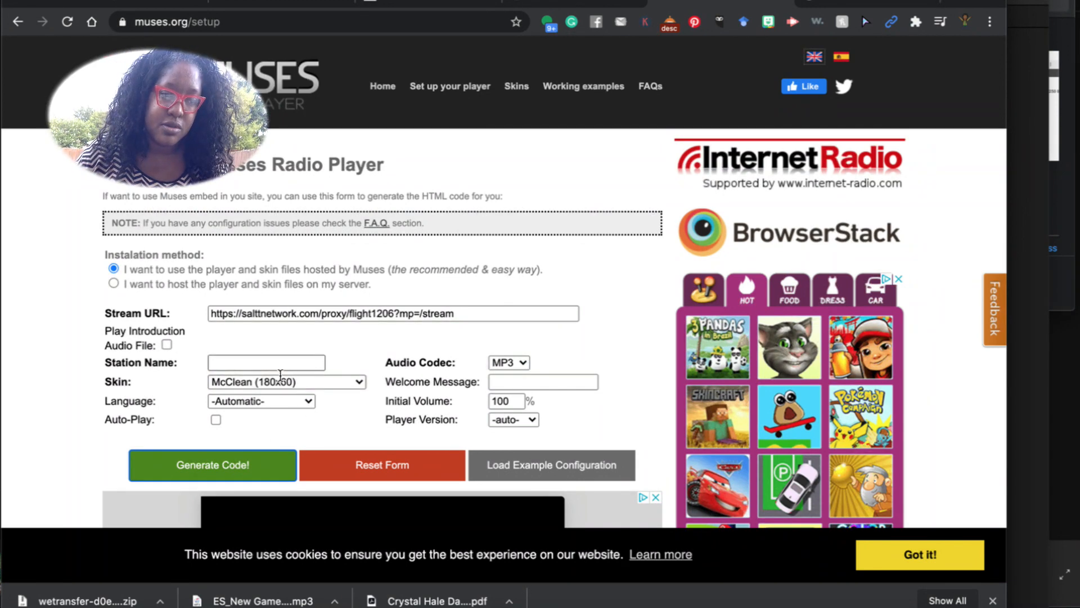
click(229, 466)
scroll(315, 393, down, 10)
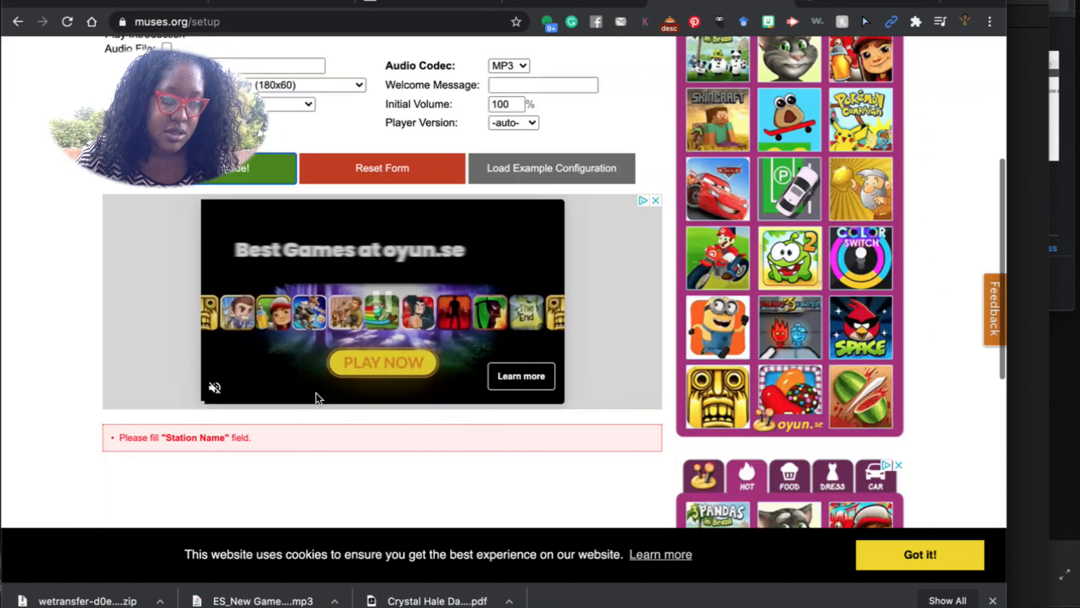
scroll(314, 399, down, 2)
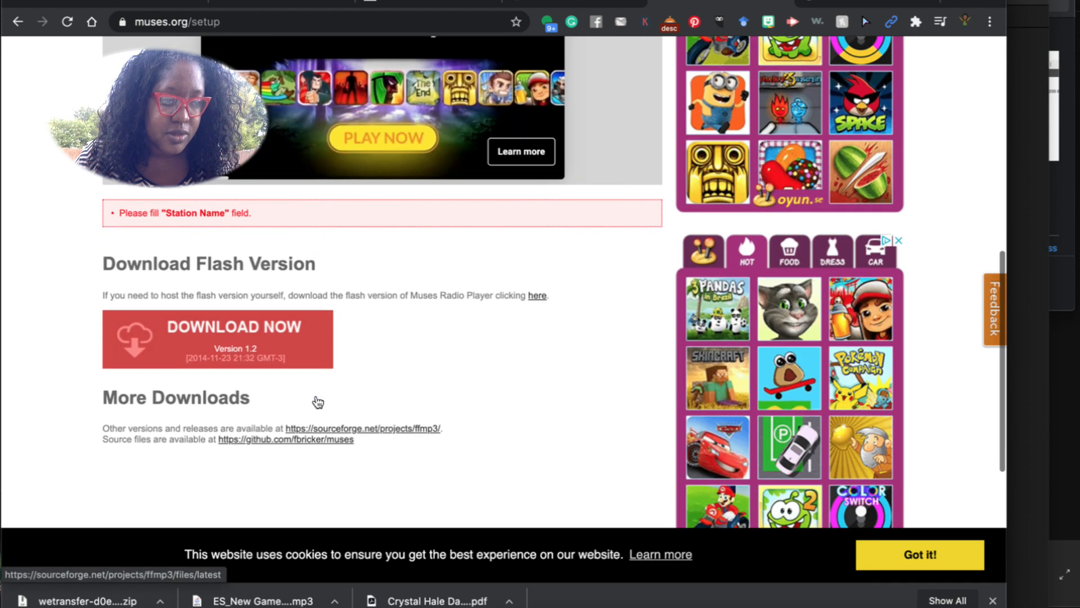
scroll(316, 394, up, 5)
scroll(318, 371, up, 6)
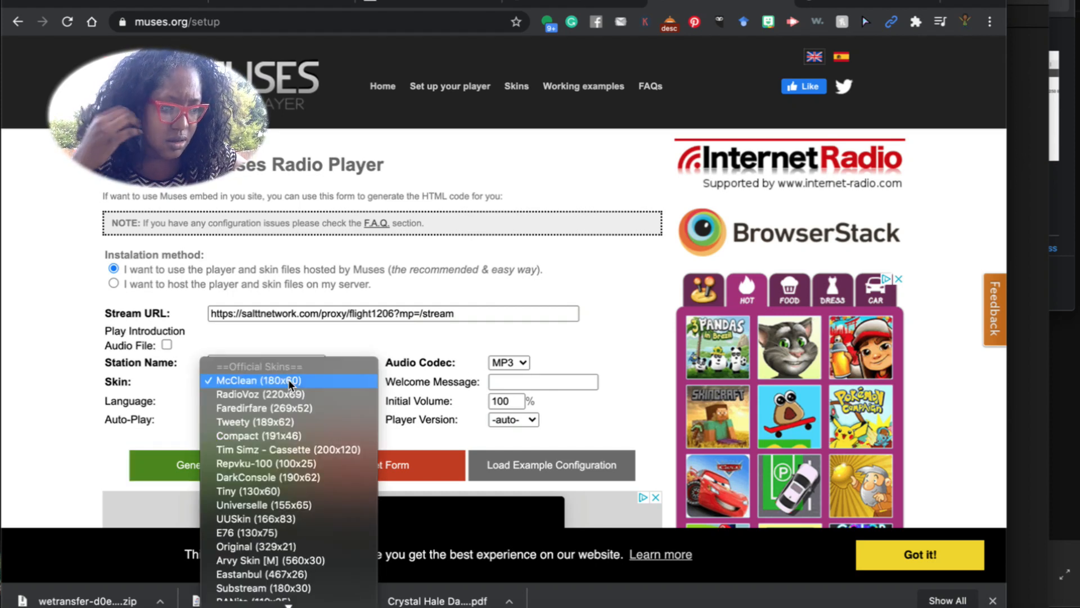
Choose the Tim Simz - Cassette skin, name the station 'Daz it Hip Hop', and generate the code.
click(256, 448)
click(254, 470)
scroll(313, 410, down, 3)
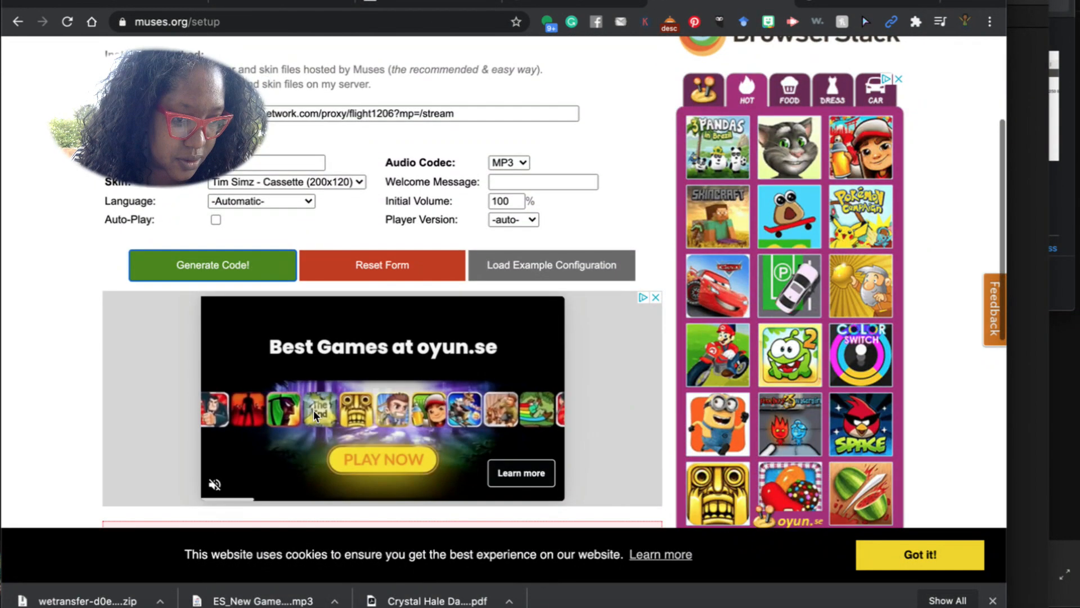
scroll(313, 410, down, 2)
scroll(313, 410, up, 3)
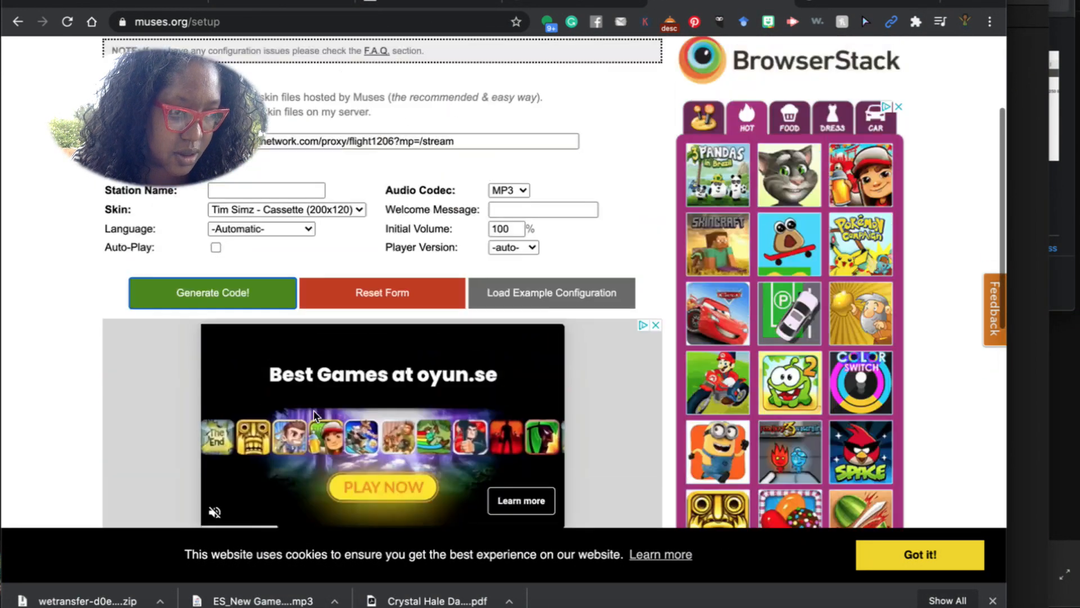
scroll(313, 411, up, 3)
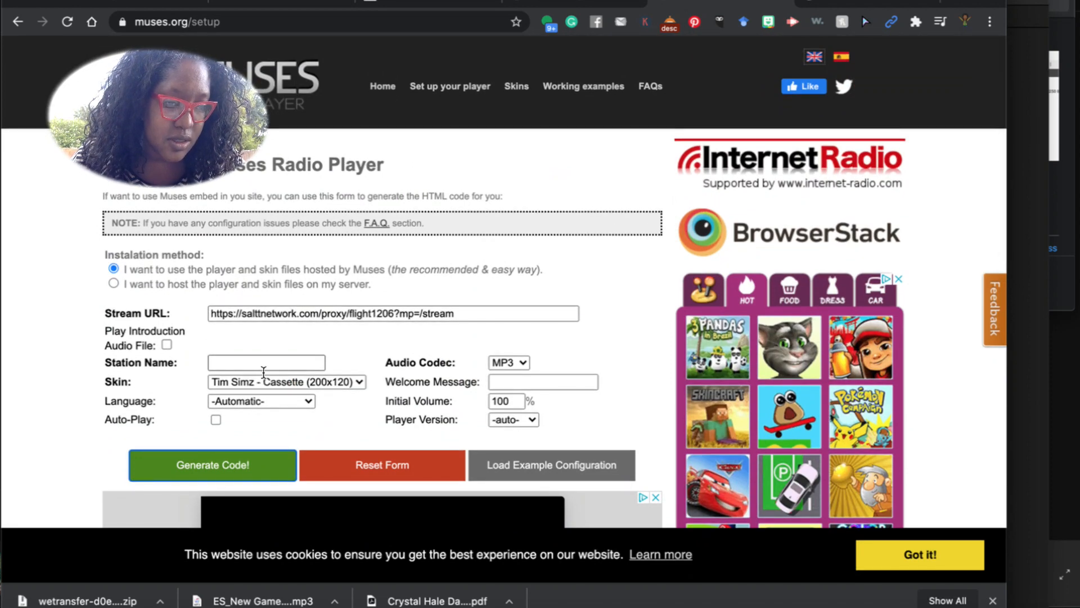
click(263, 369)
text(Daz it Hi)
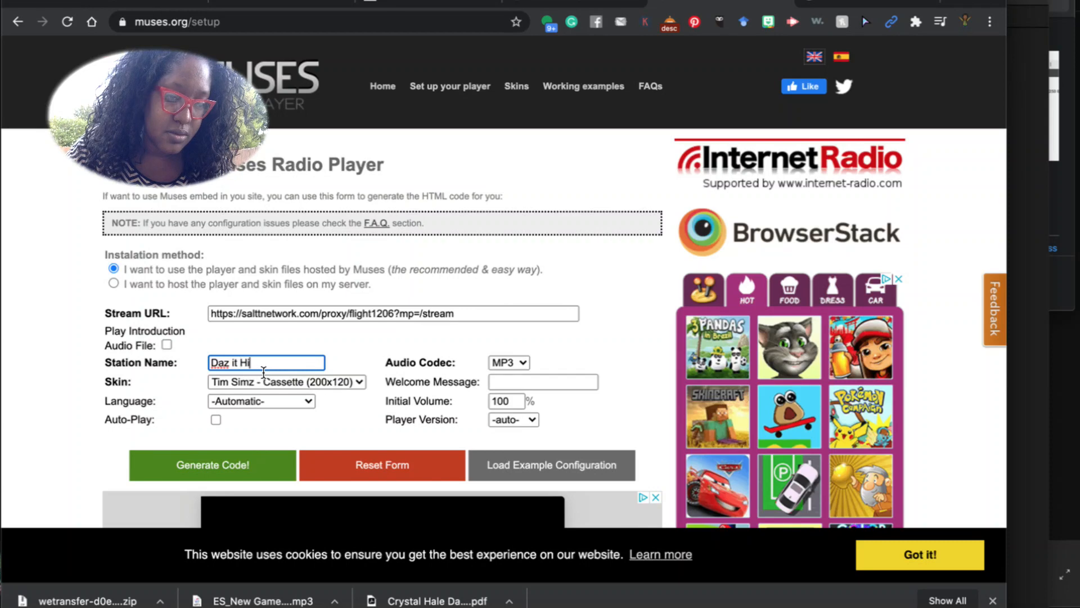
text(o)
key(BackSpace)
text(p Hop)
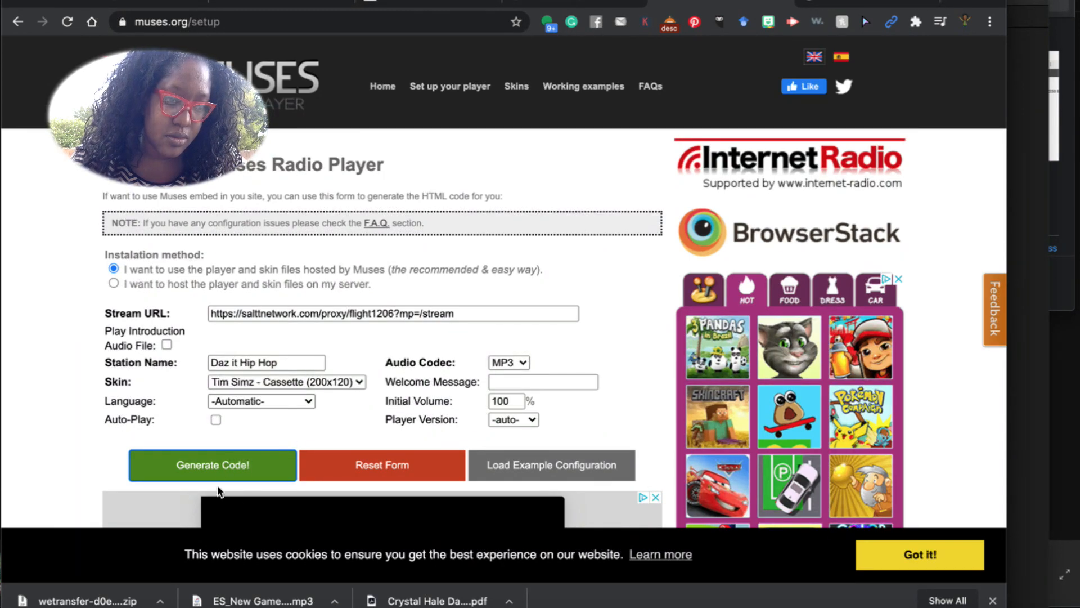
click(218, 458)
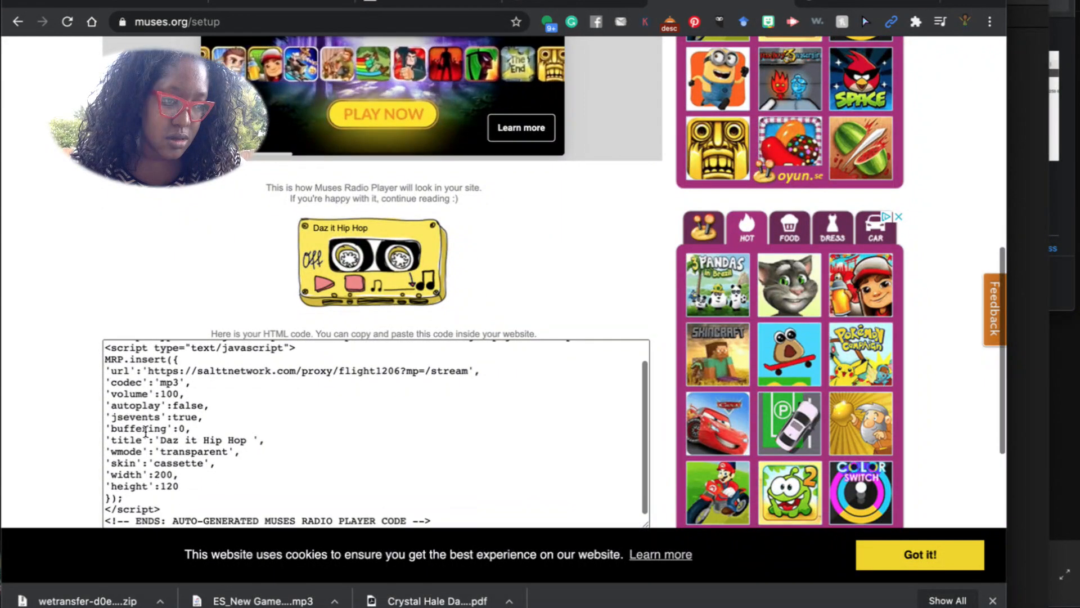
Test-play the cassette player preview, then go back to the WordPress updates page.
scroll(313, 203, down, 2)
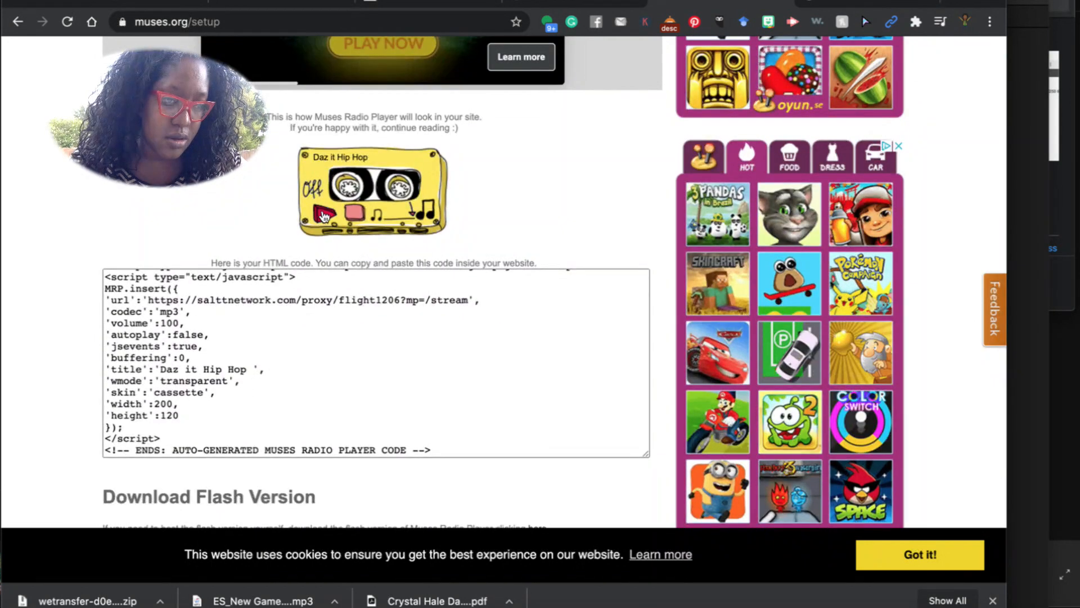
click(323, 215)
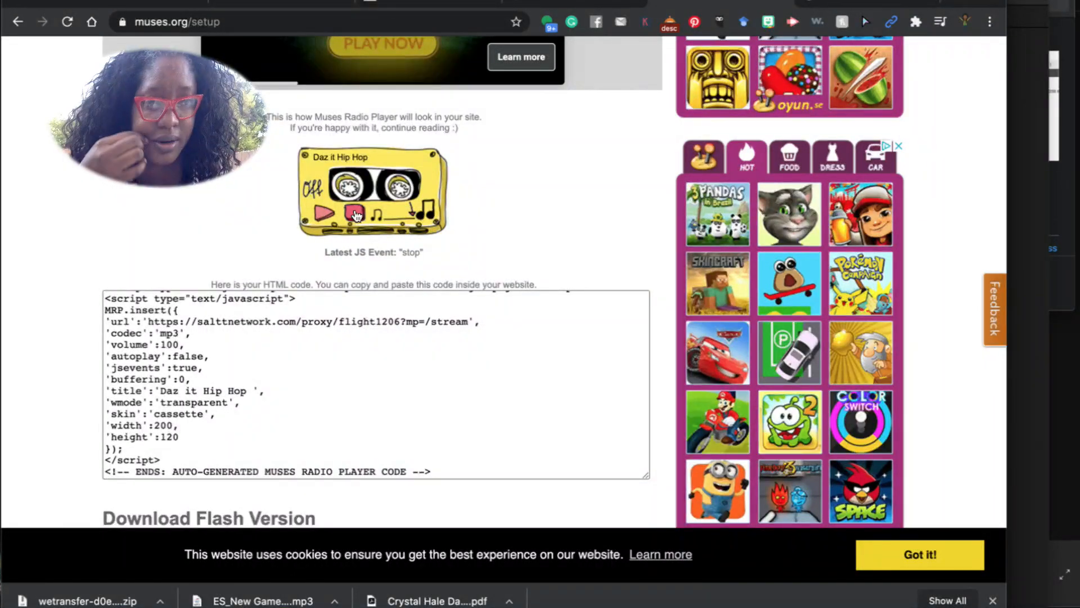
click(564, 2)
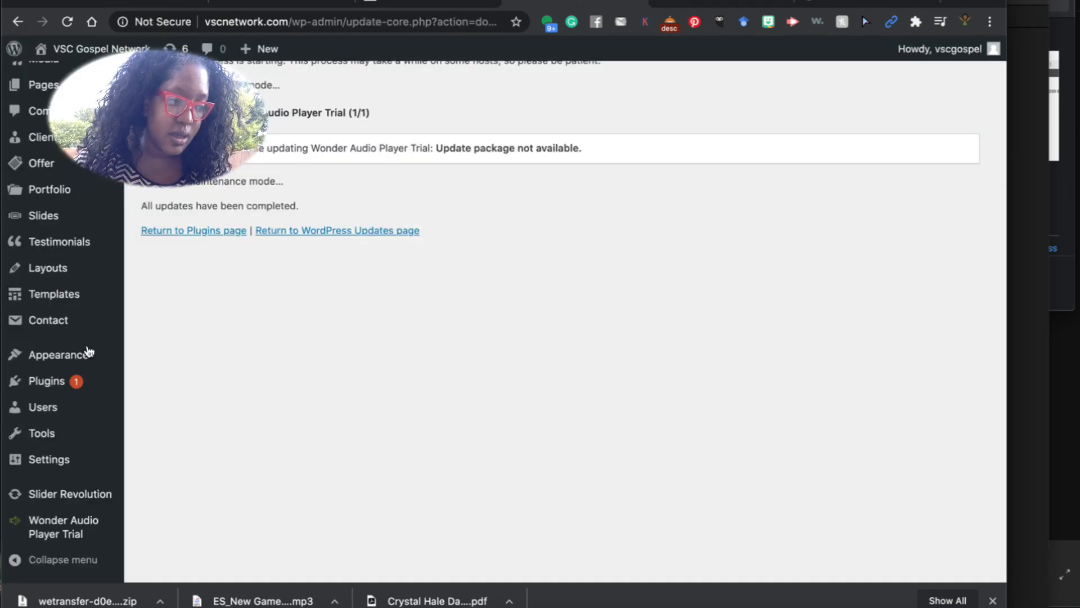
Update all five outdated themes including Betheme, then return to the Themes page.
scroll(74, 387, up, 3)
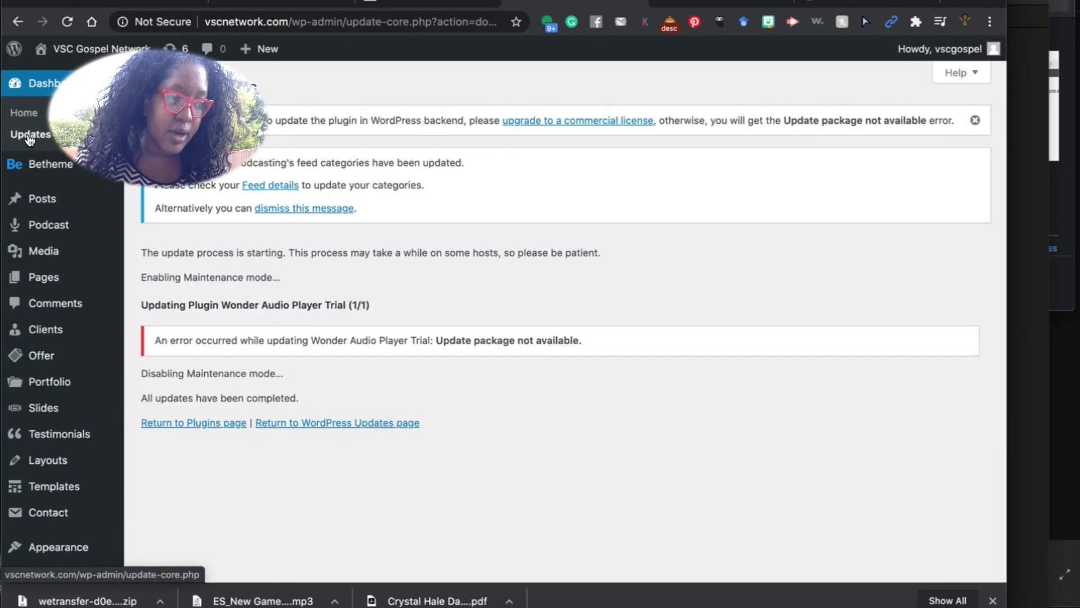
click(31, 136)
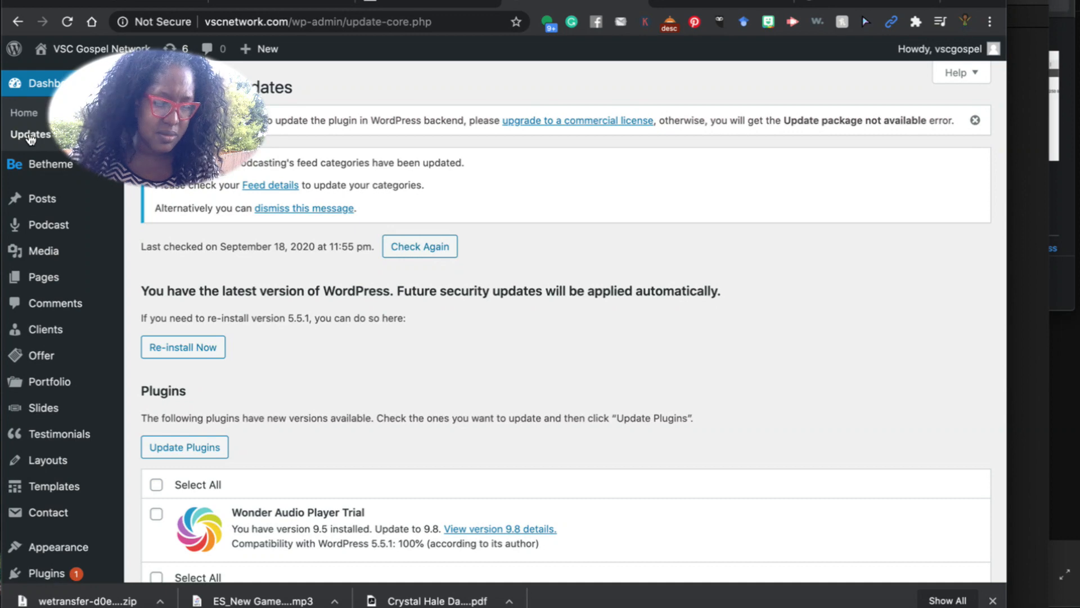
scroll(30, 138, down, 6)
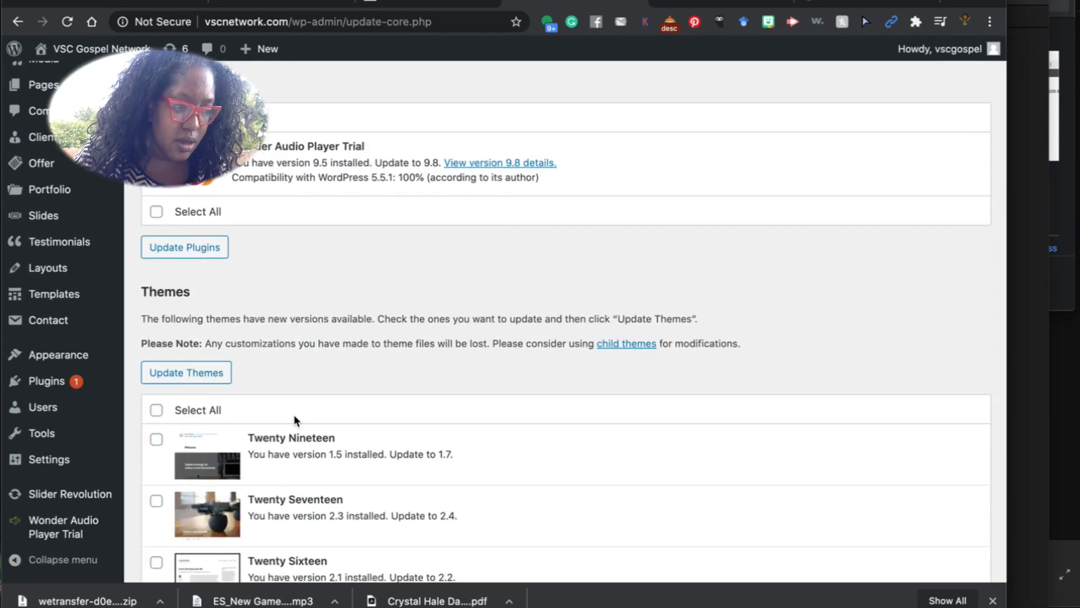
scroll(294, 414, down, 5)
scroll(156, 203, up, 1)
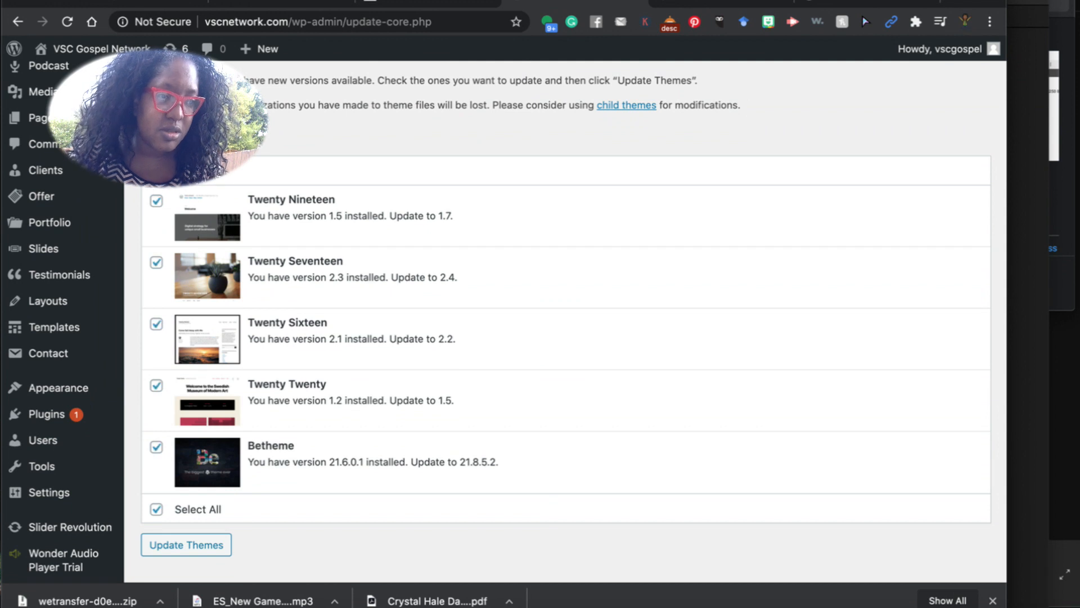
click(187, 545)
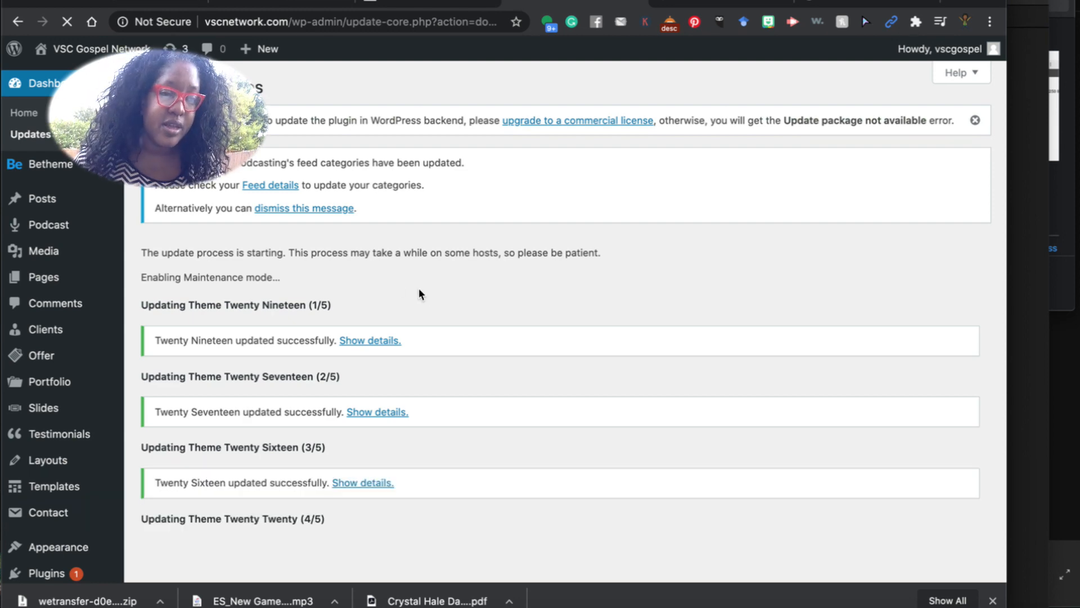
scroll(417, 330, down, 4)
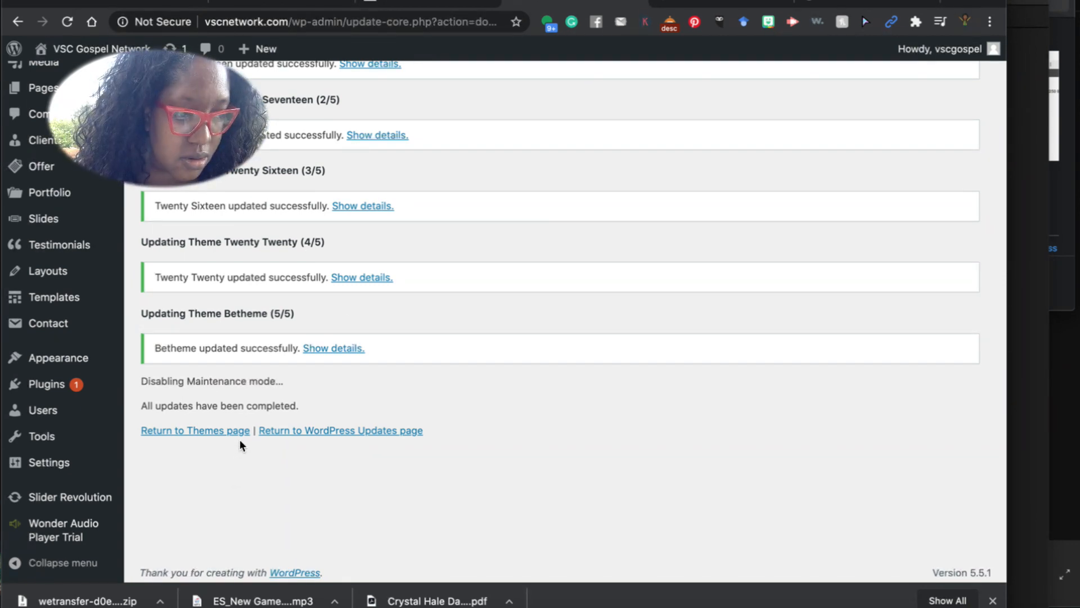
click(222, 434)
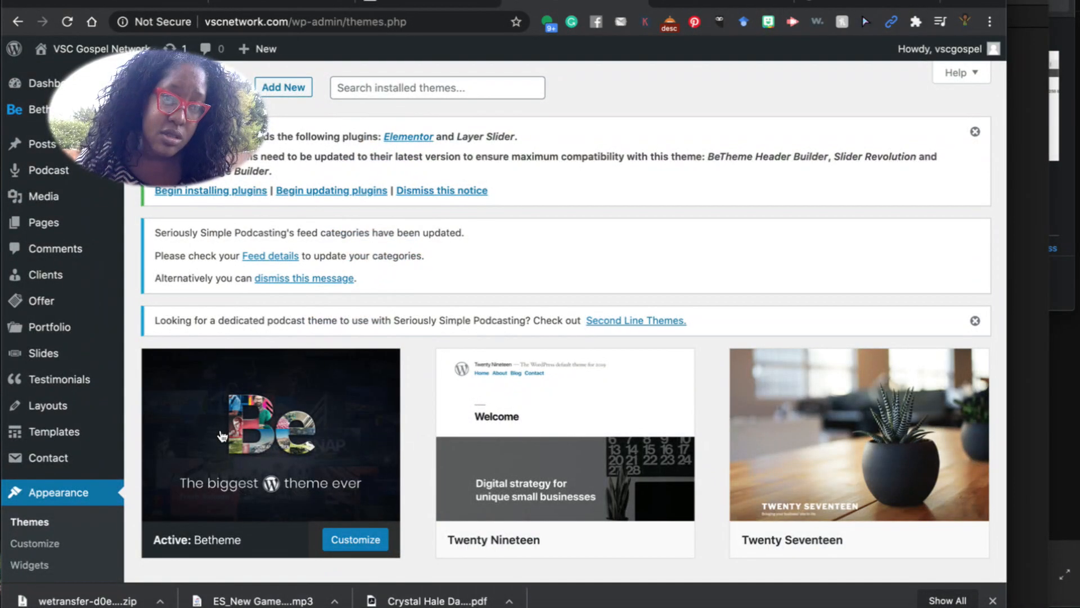
Check the station-change notes and open the All Pages list of 32 pages.
scroll(270, 499, down, 5)
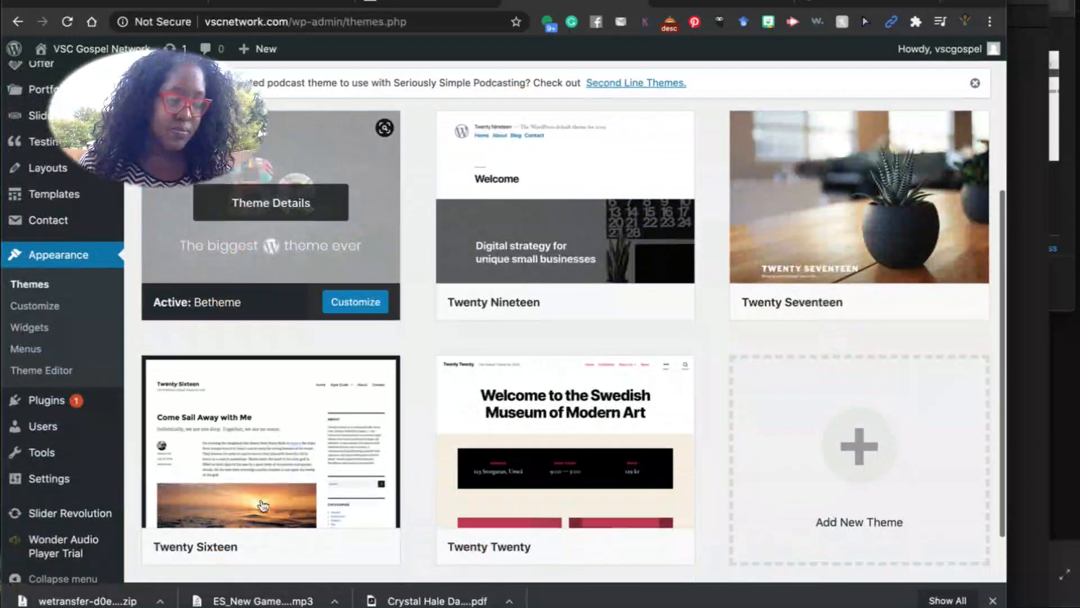
scroll(262, 498, up, 5)
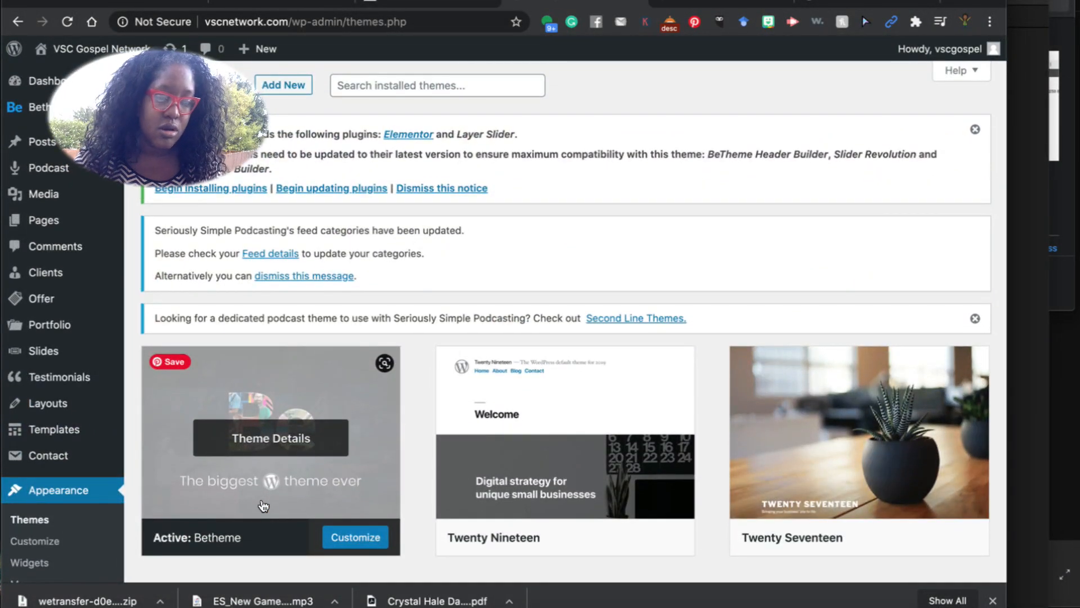
click(619, 606)
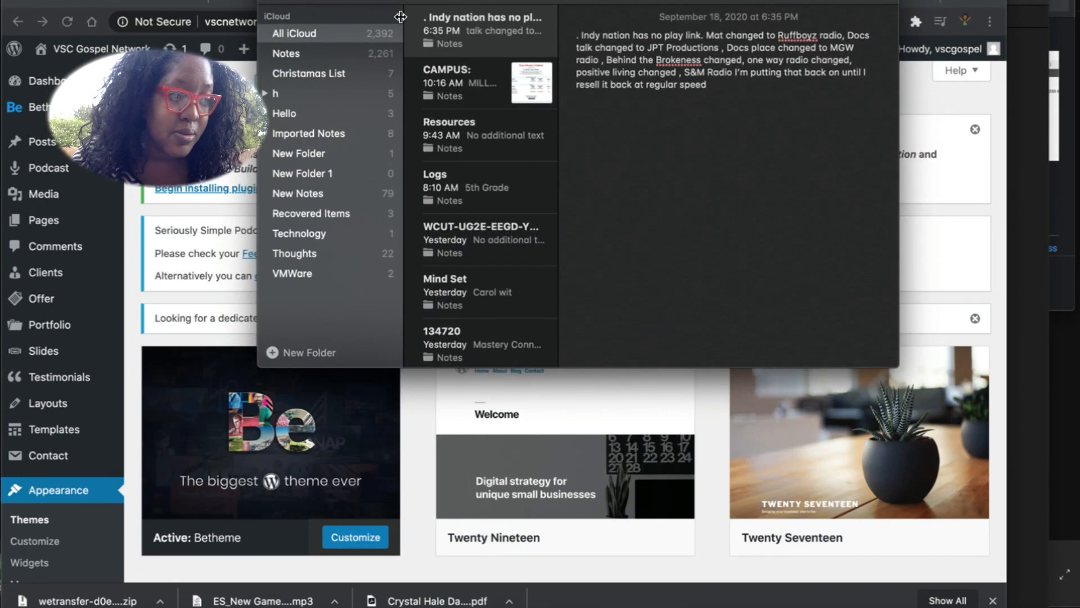
click(46, 216)
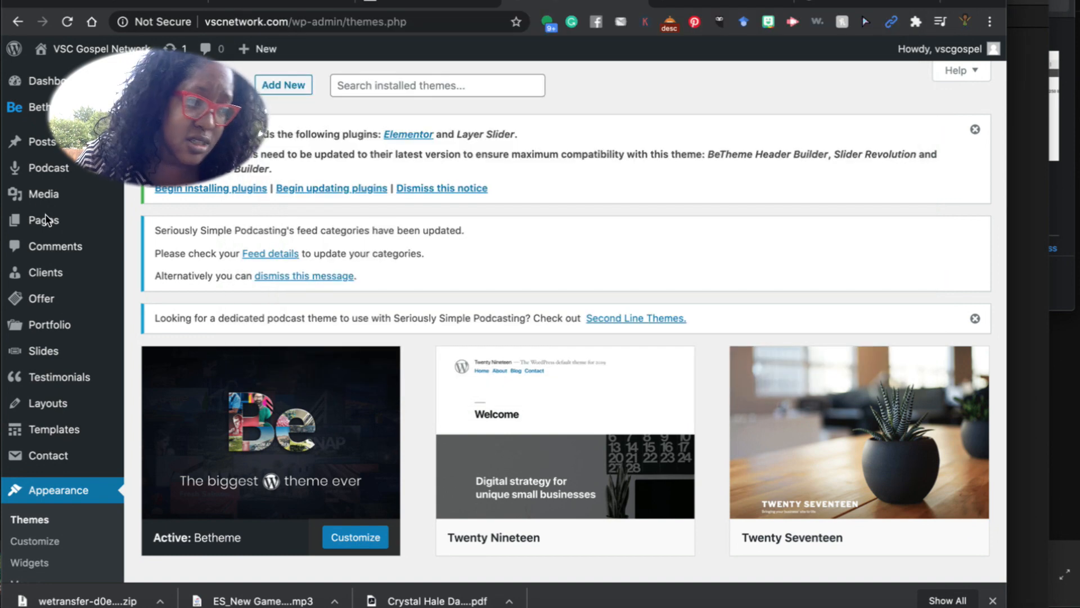
click(46, 219)
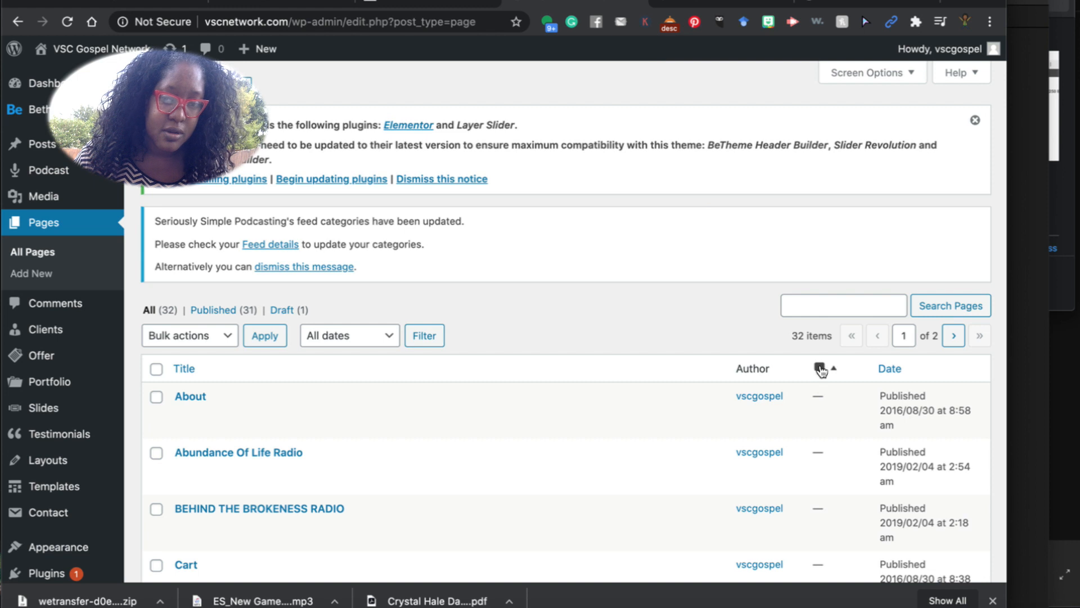
Search pages for 'indy' and open the INDY NATION RADIO page for editing.
click(840, 311)
text(indy nation)
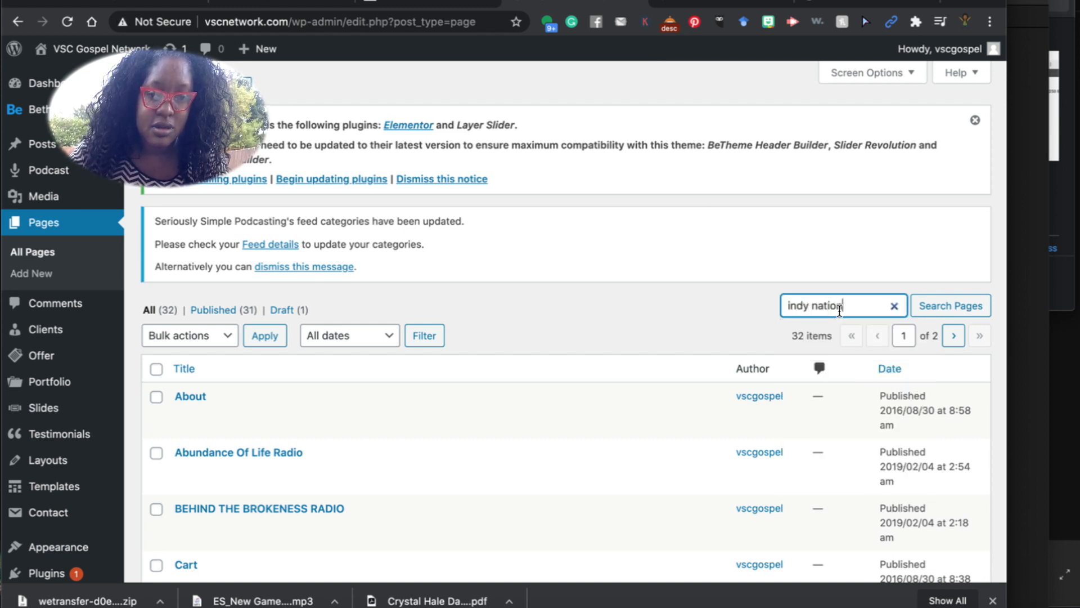
key(Return)
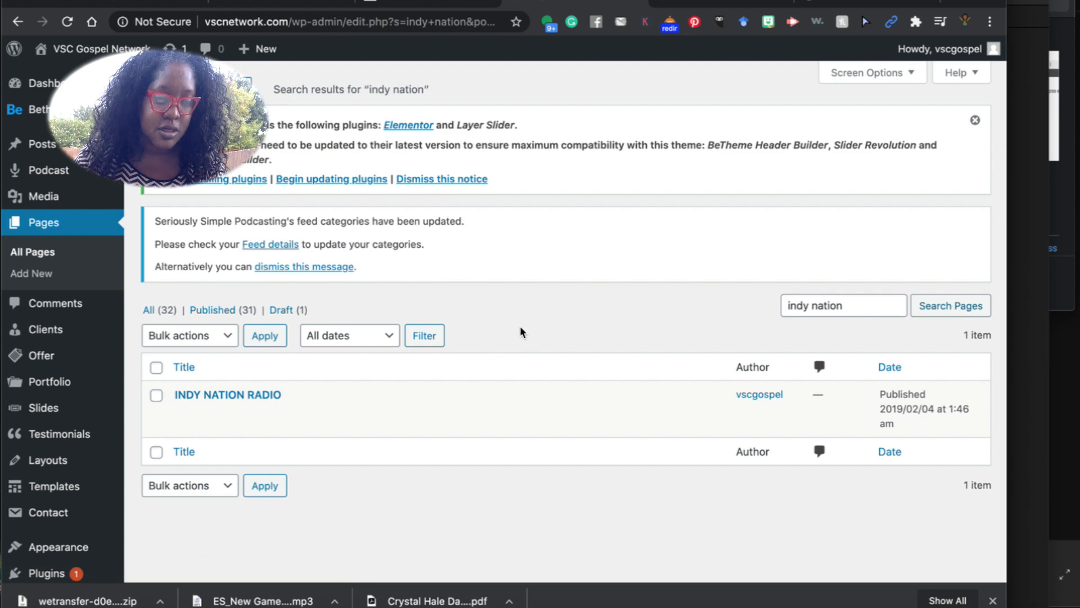
click(183, 413)
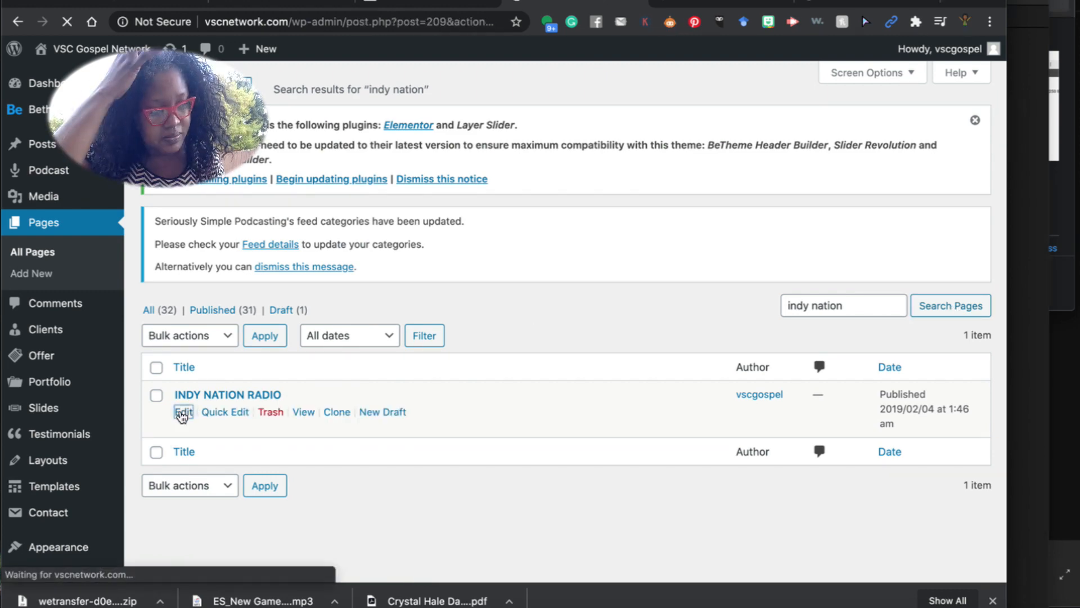
Delete all the old player HTML from the right column's Content, then return to Centova's Quick Links.
scroll(323, 420, down, 12)
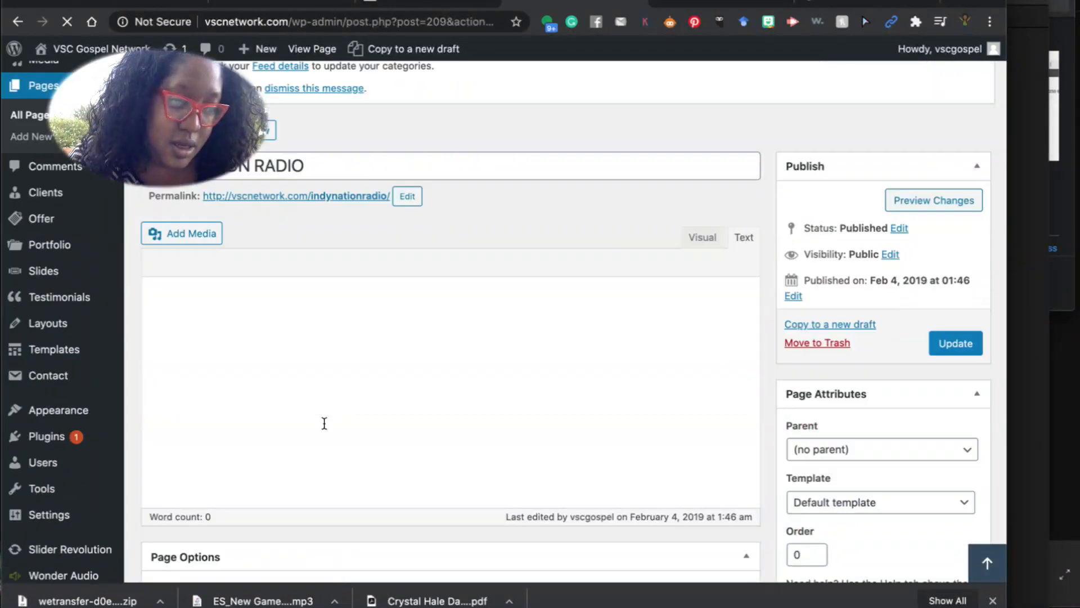
scroll(323, 420, up, 5)
scroll(323, 419, down, 9)
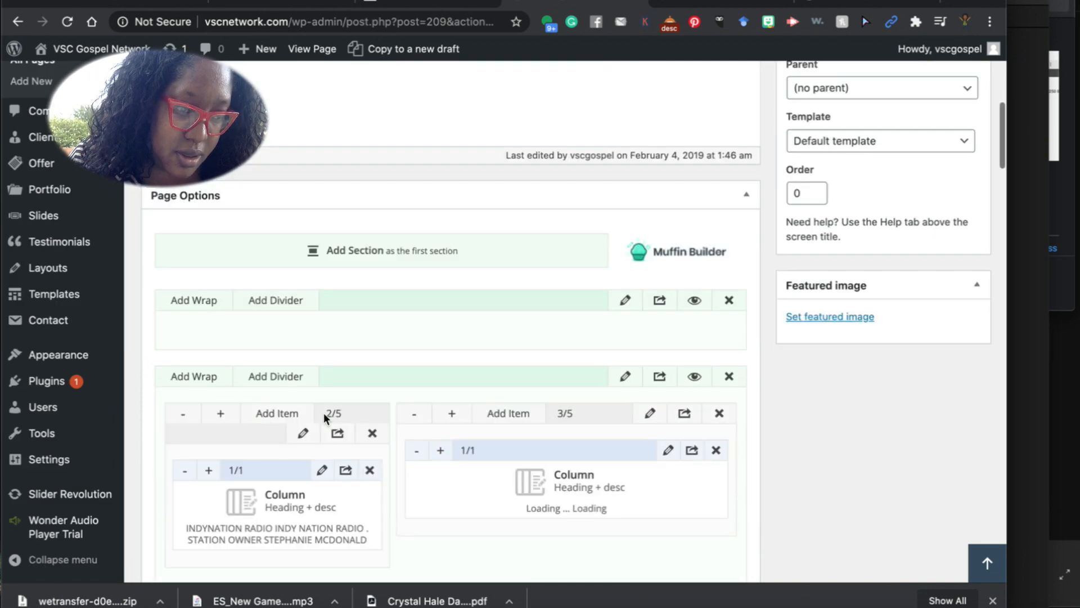
scroll(324, 423, up, 5)
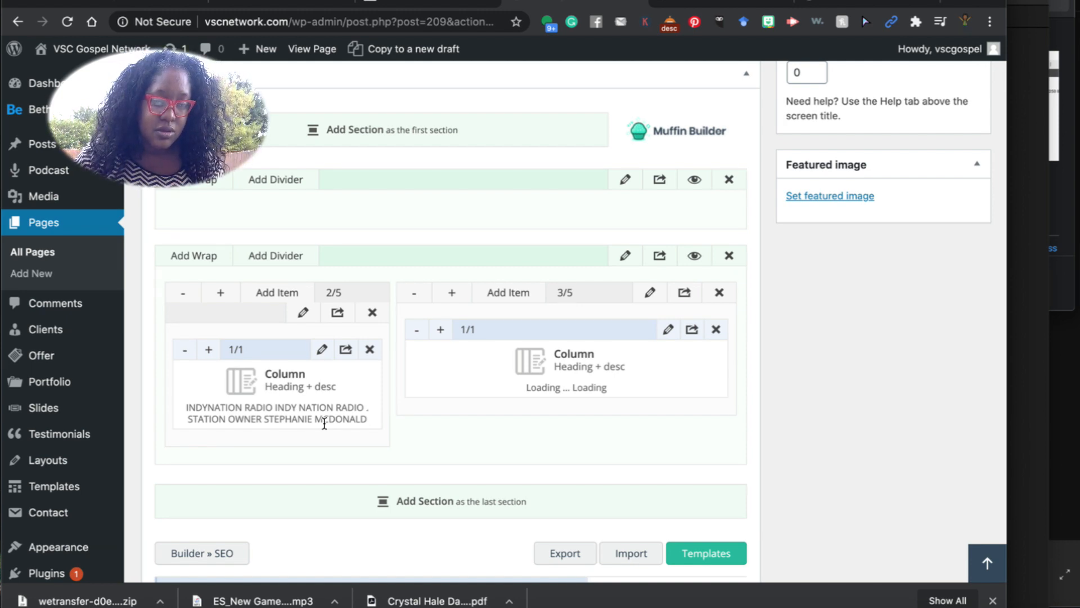
click(668, 330)
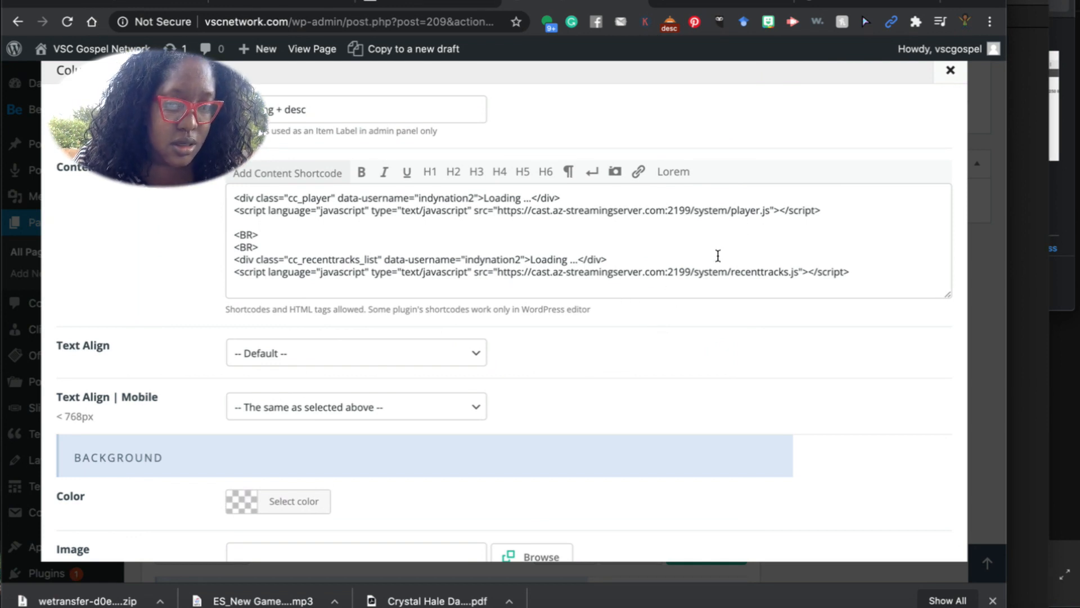
drag(871, 282, 274, 257)
drag(221, 212, 231, 201)
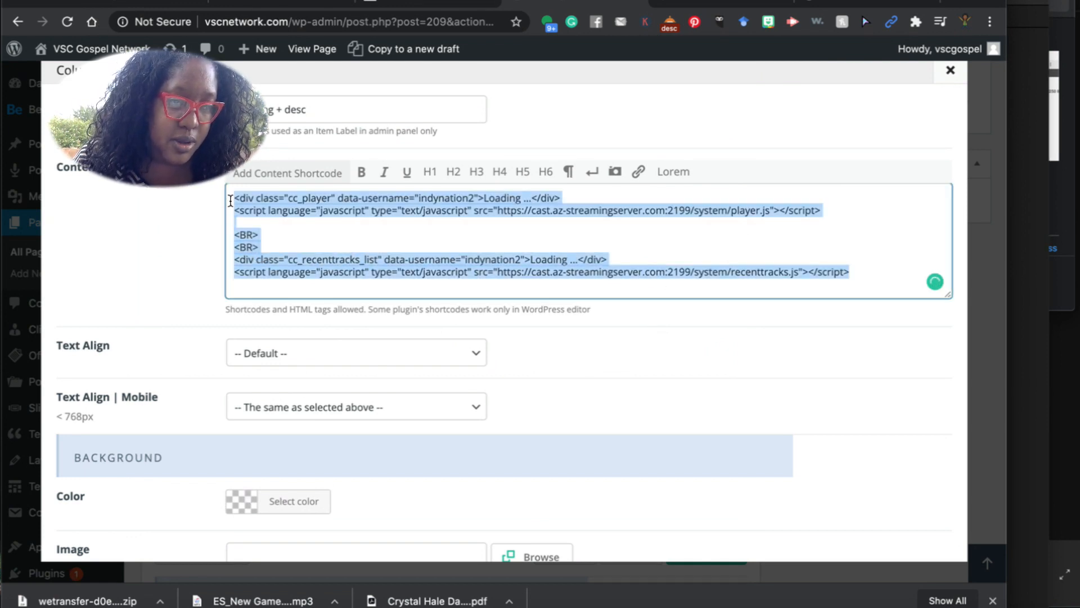
key(BackSpace)
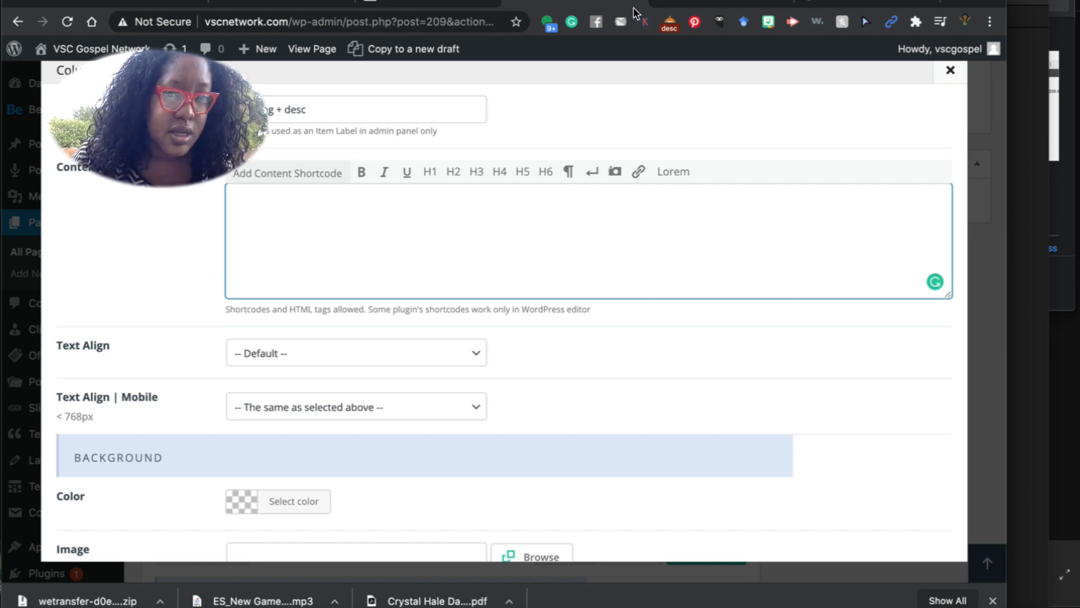
click(854, 3)
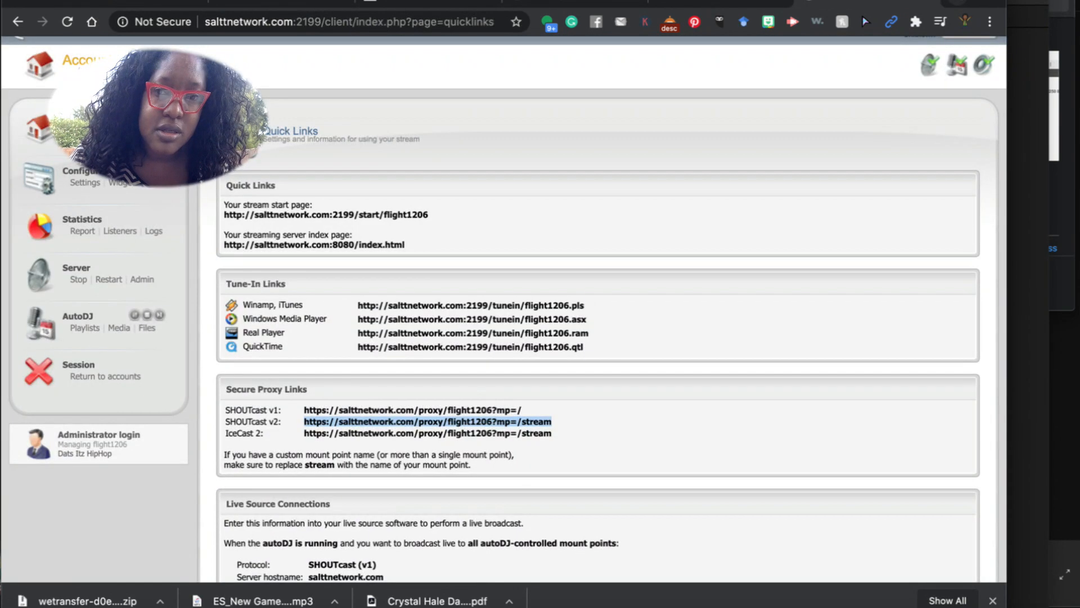
key(super+t)
Go to server1.vscnetwork.com and log into Centova Cast with the saved reseller login.
click(256, 23)
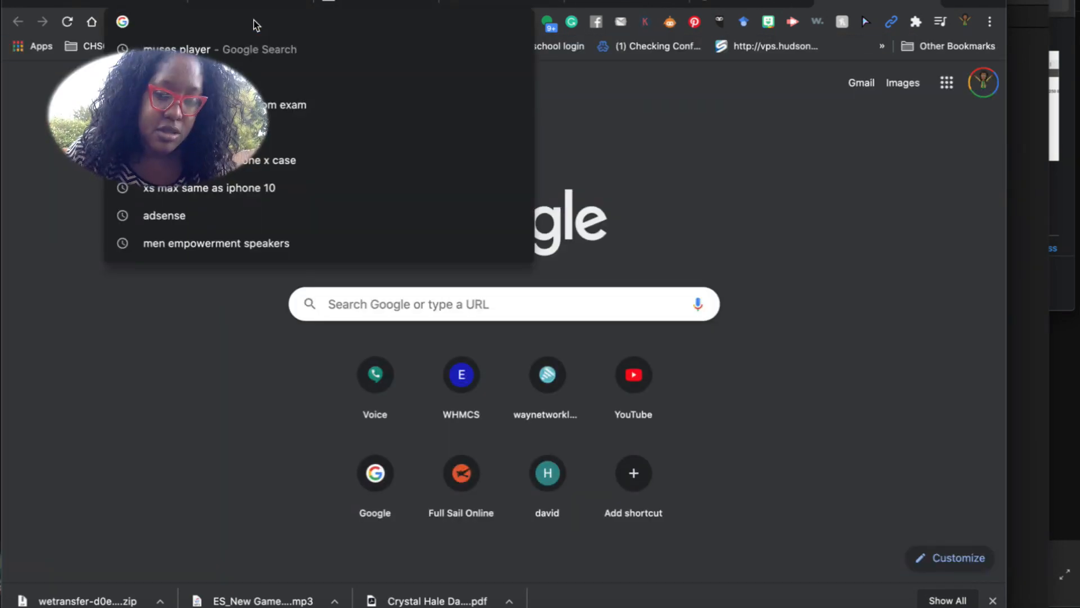
text(server1)
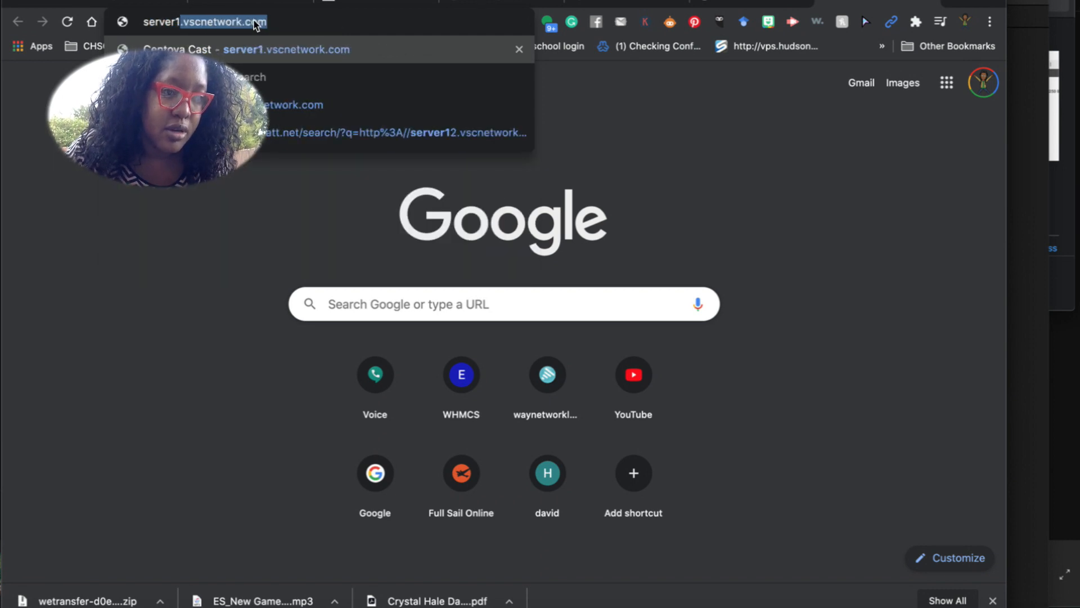
key(Return)
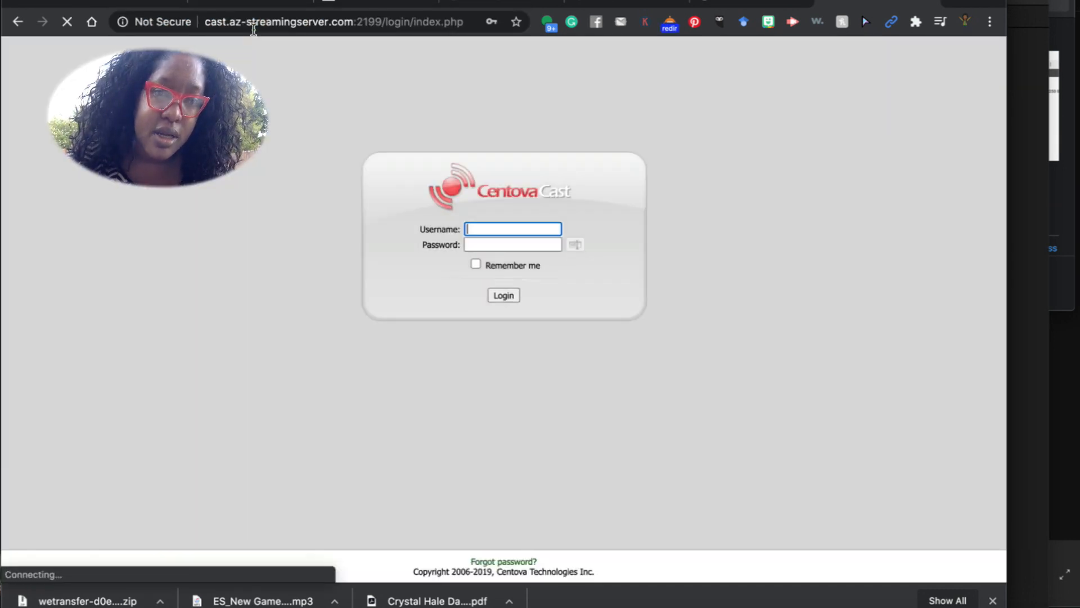
click(480, 229)
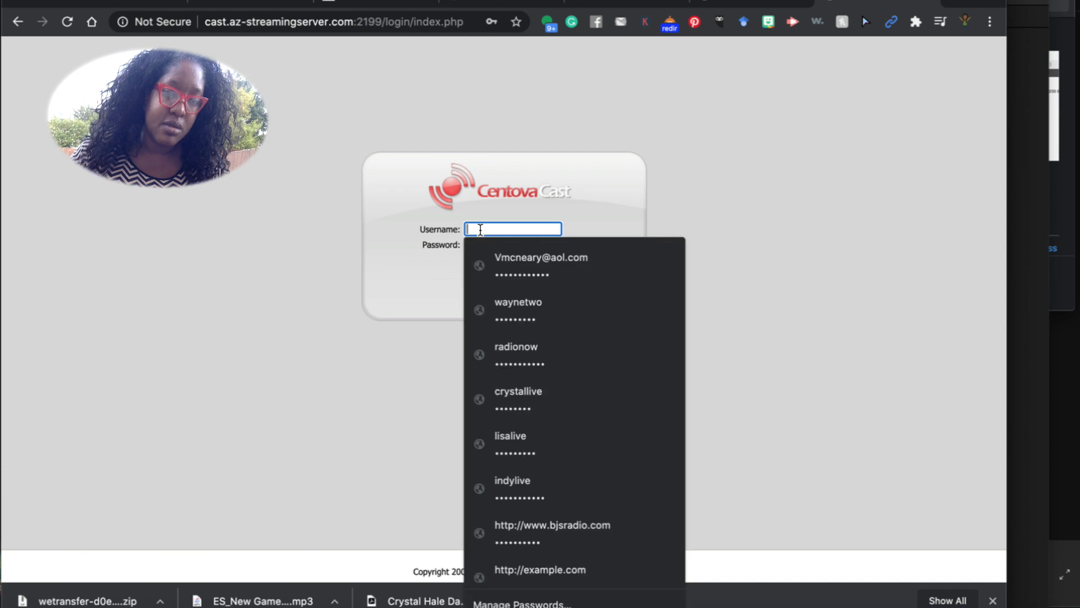
text(admin)
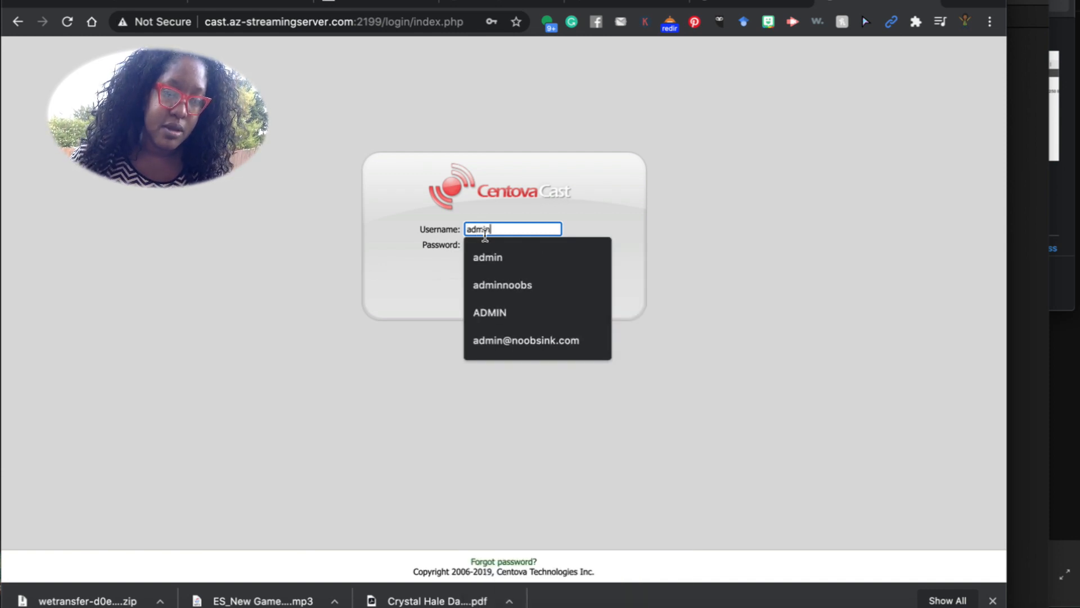
double_click(495, 233)
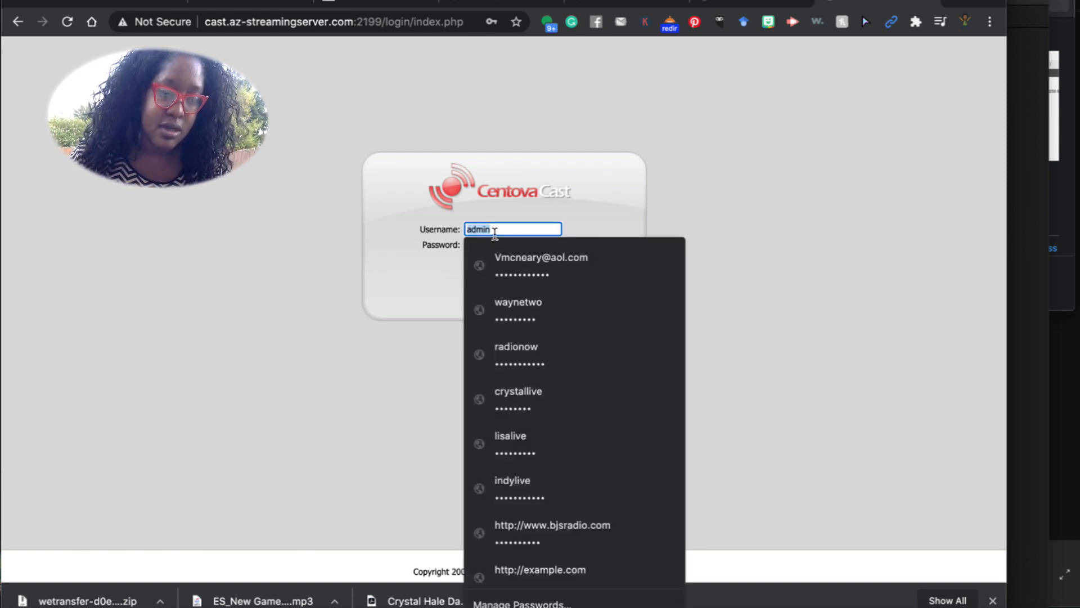
click(528, 305)
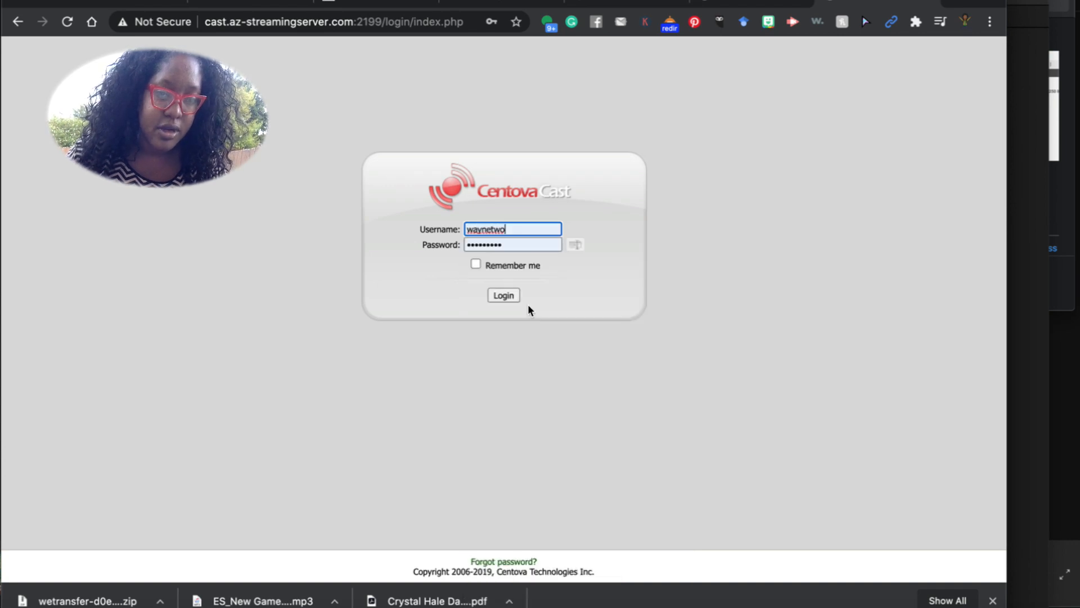
click(503, 295)
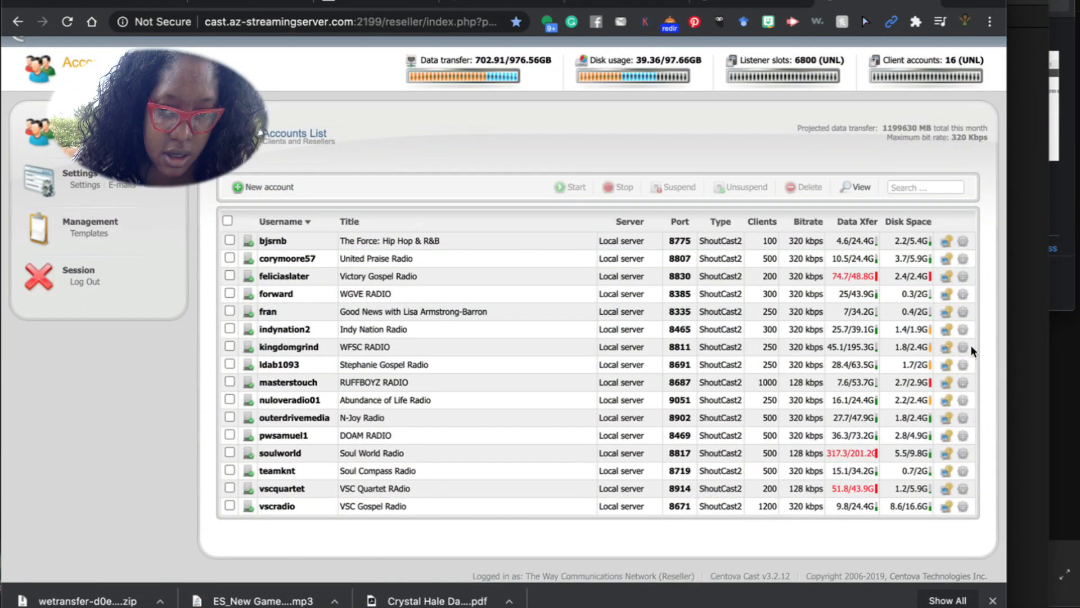
Copy the SHOUTcast v2 secure proxy URL from Indy Nation Radio's Quick Links, then return to Muses.
click(948, 333)
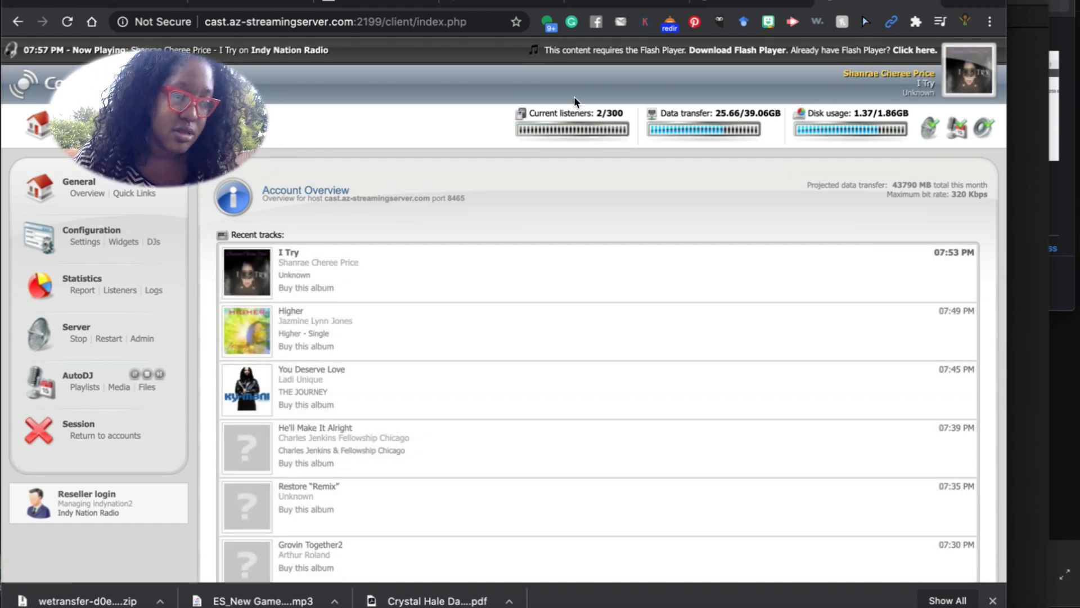
click(135, 193)
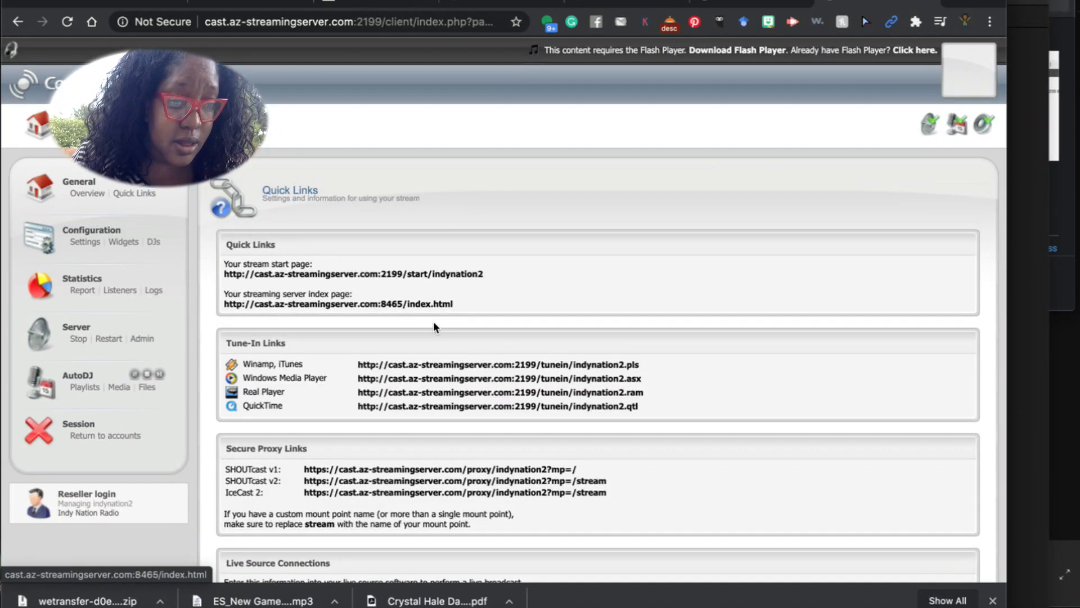
triple_click(588, 489)
drag(226, 502, 303, 514)
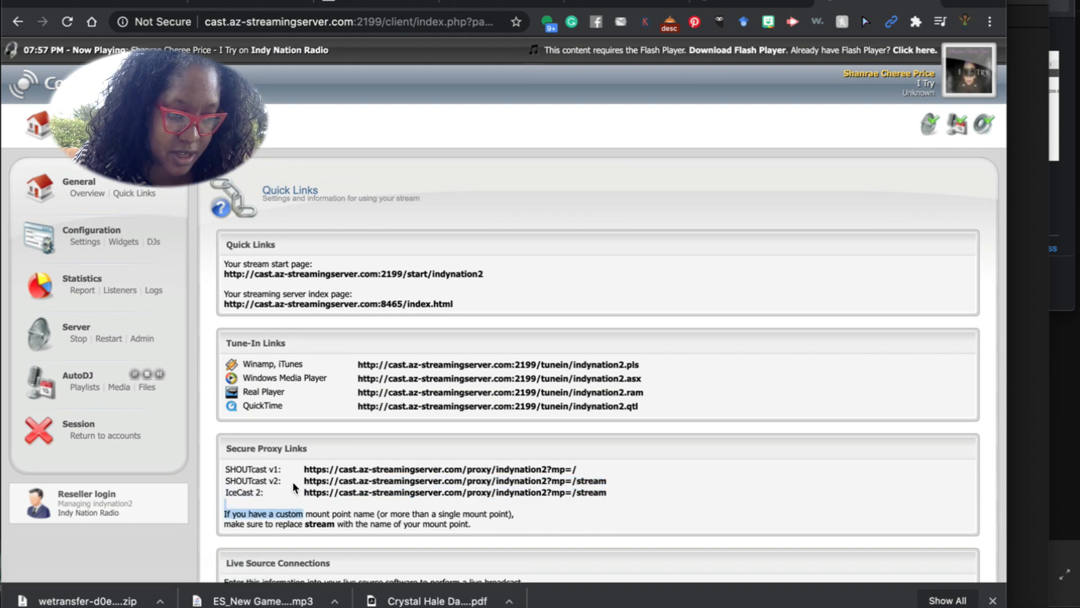
drag(336, 488, 605, 488)
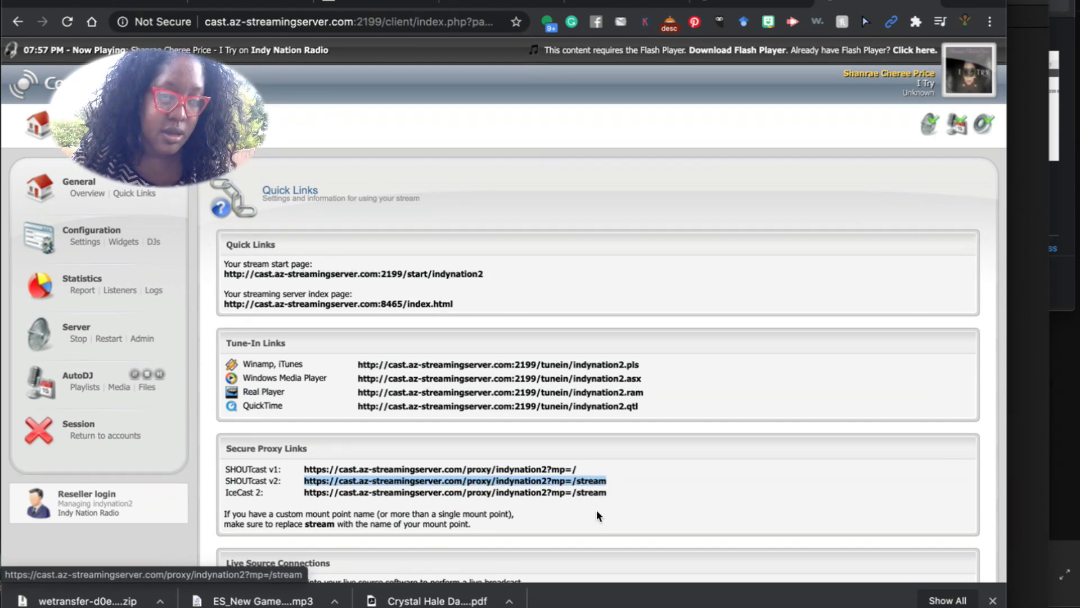
click(617, 7)
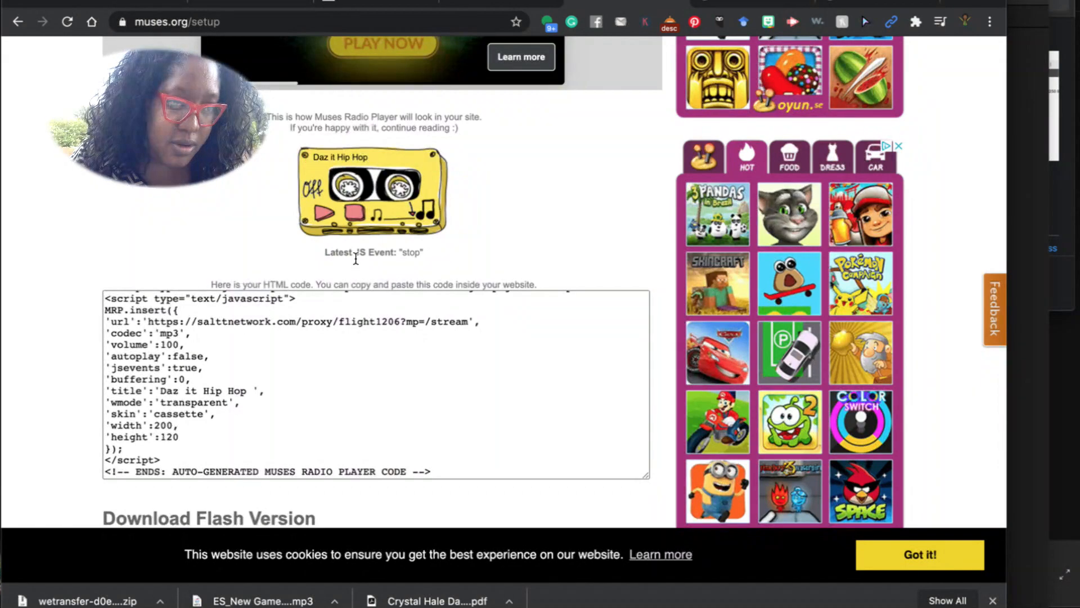
Replace the Muses stream URL with the copied SHOUTcast URL and rename Daz it Hip Hop to Indy.
scroll(355, 247, up, 5)
click(267, 267)
key(ctrl+a)
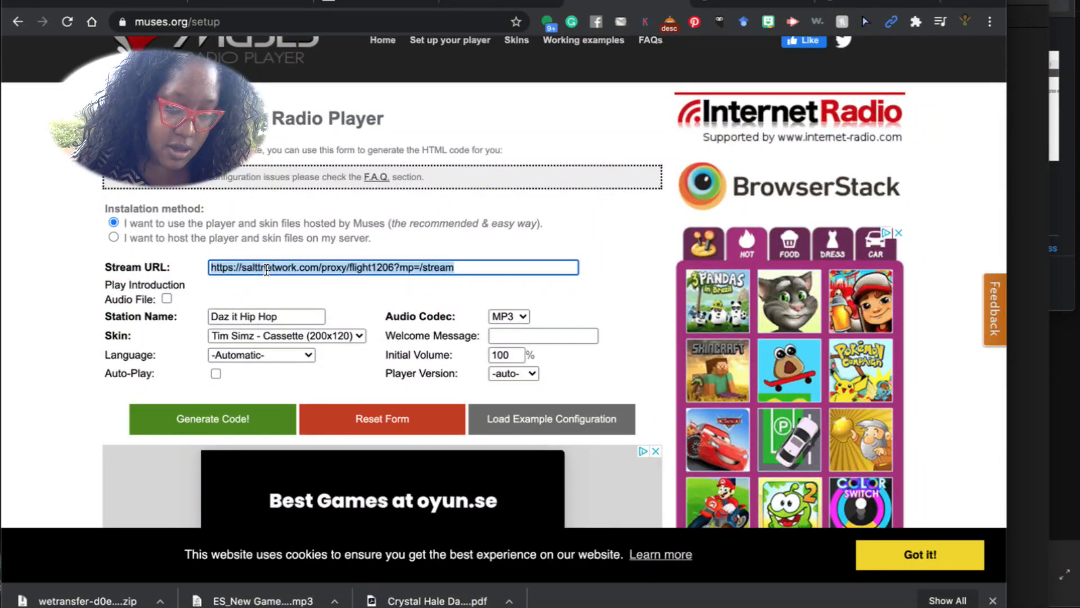
text(https://fast.az-streamingserver.com/proxy/indynation2?mp=/stream)
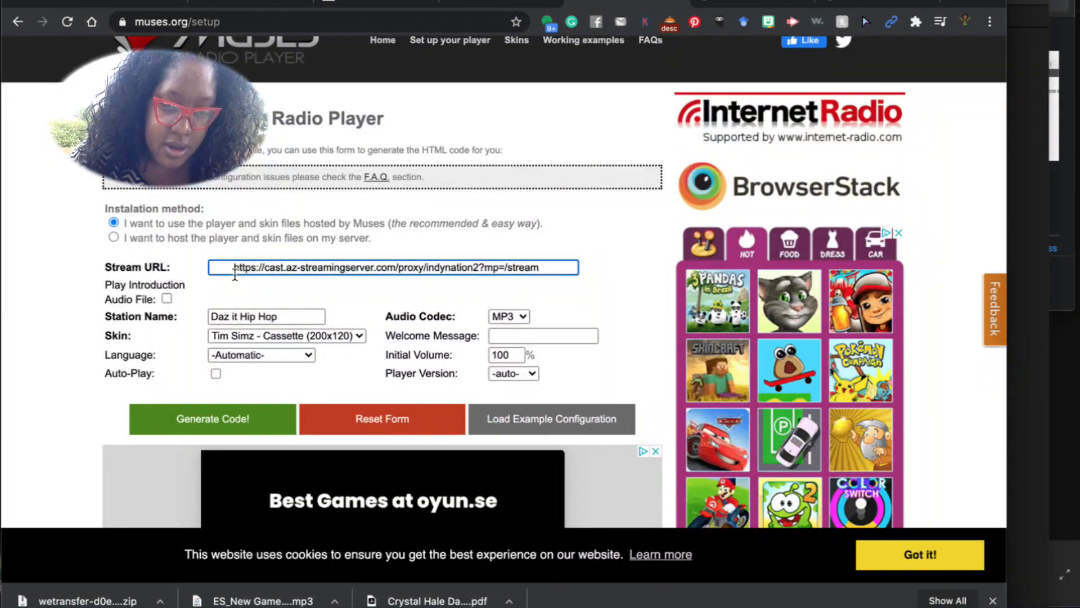
key(BackSpace)
drag(277, 319, 205, 305)
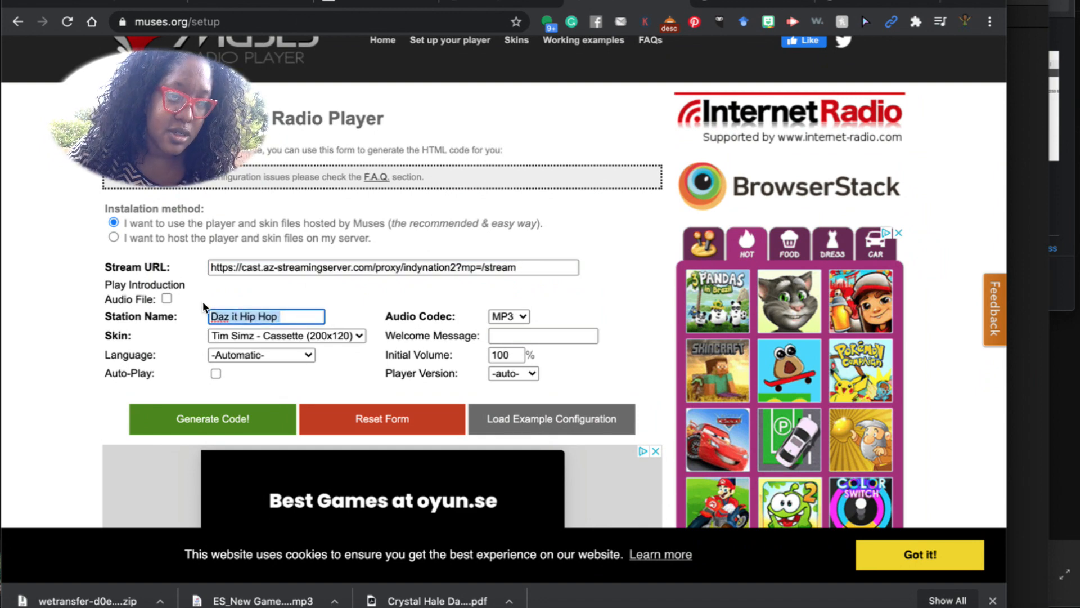
text(Indy Nation Radio)
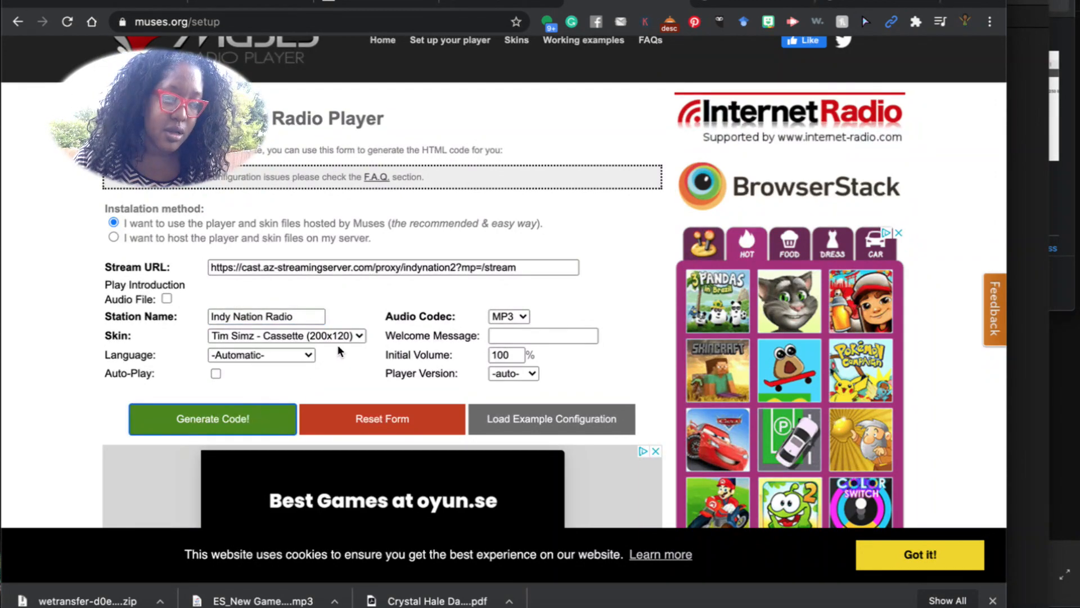
Play and then stop the cassette player preview to test the stream.
scroll(266, 454, down, 5)
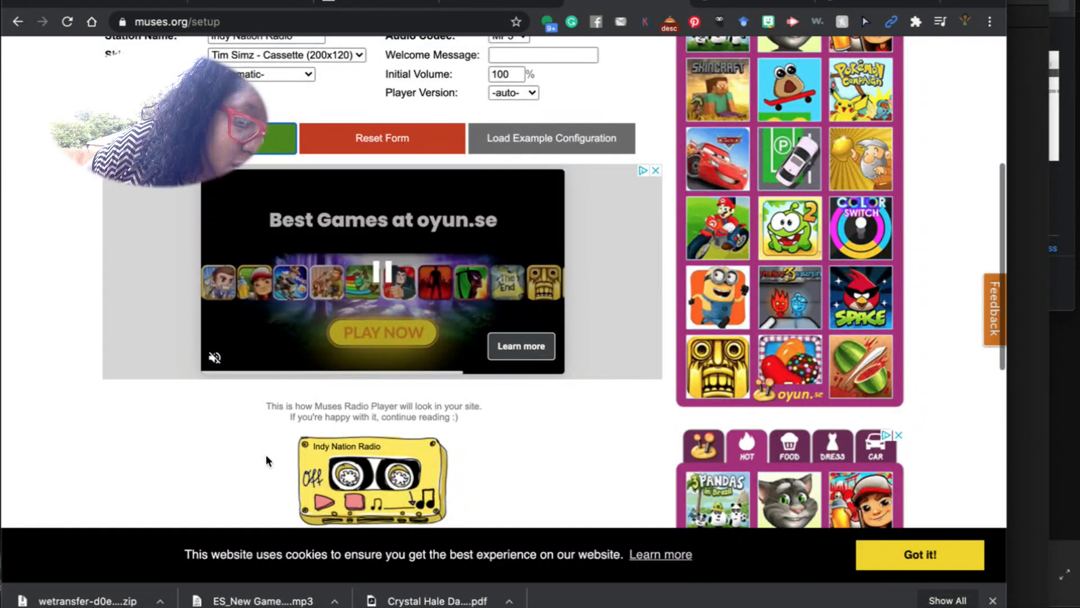
click(322, 502)
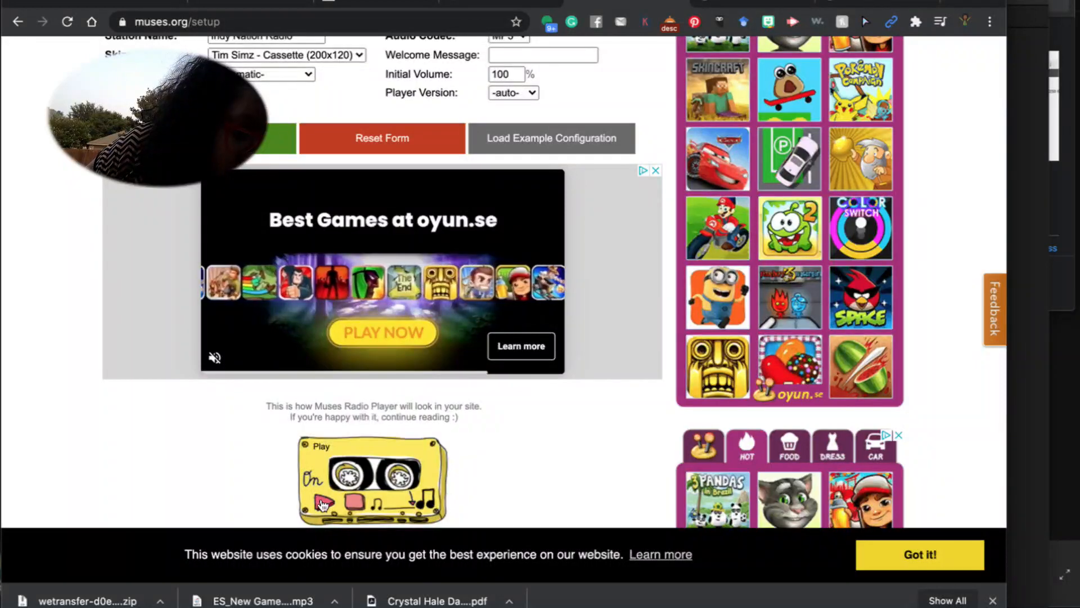
click(355, 500)
Copy the generated player code and paste it into the WordPress column content.
scroll(446, 423, down, 5)
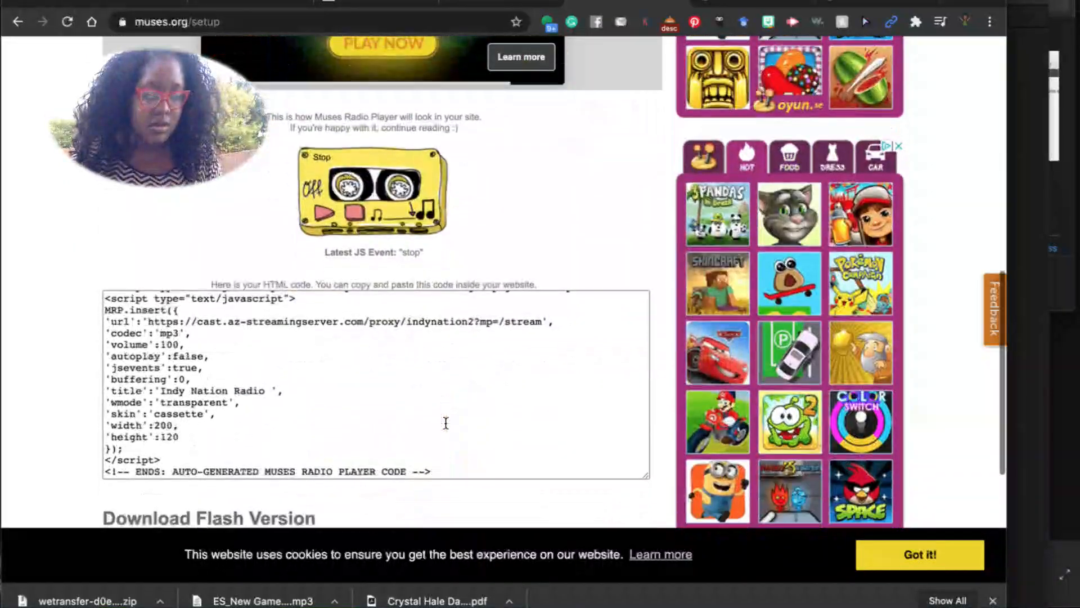
scroll(445, 423, down, 1)
scroll(199, 280, up, 2)
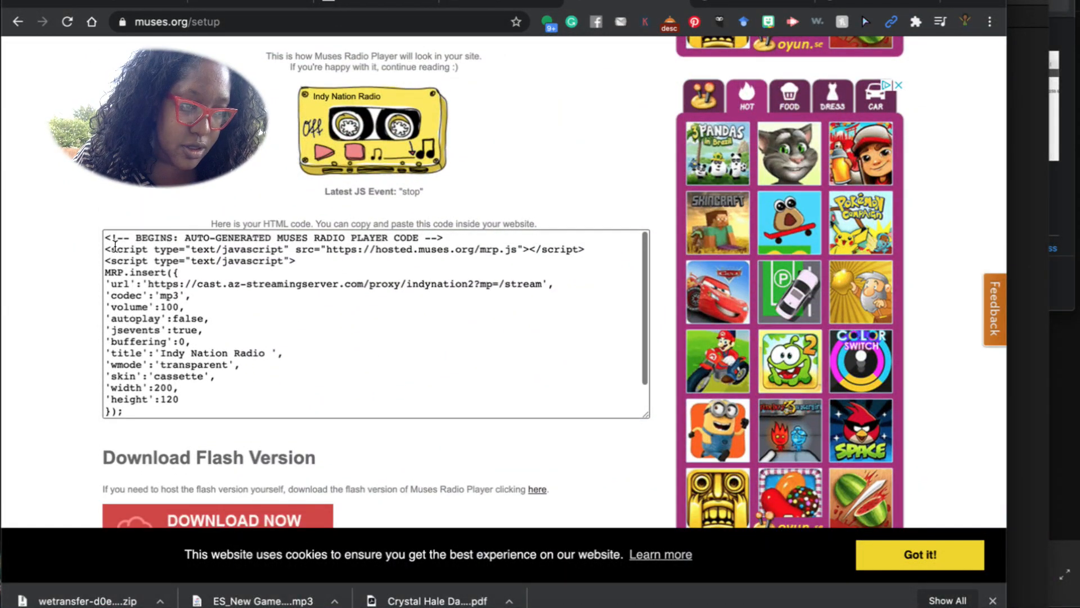
drag(107, 246, 285, 430)
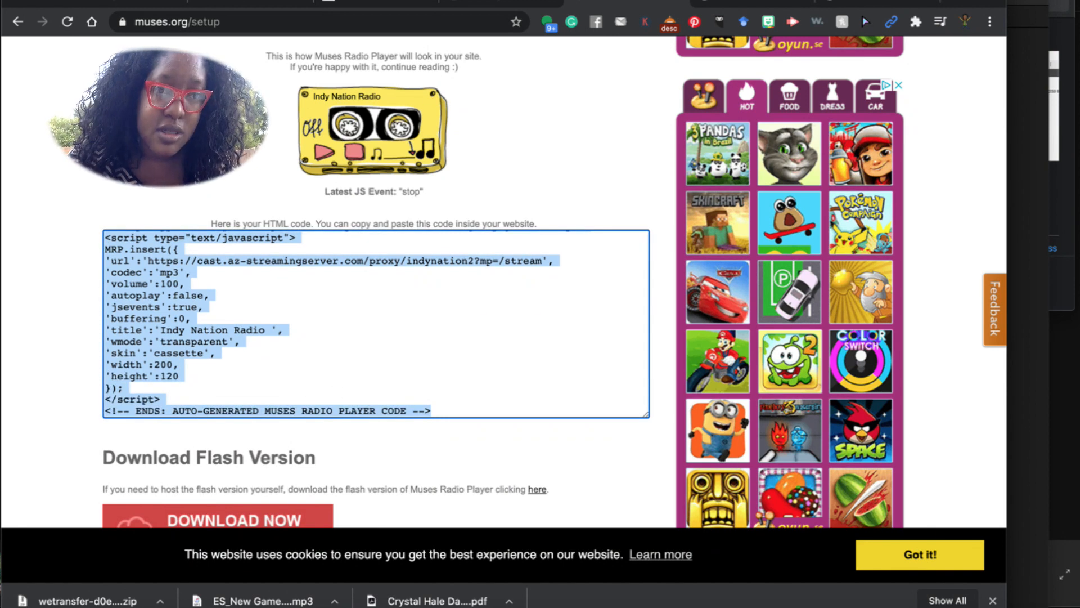
click(505, 5)
key(ctrl+v)
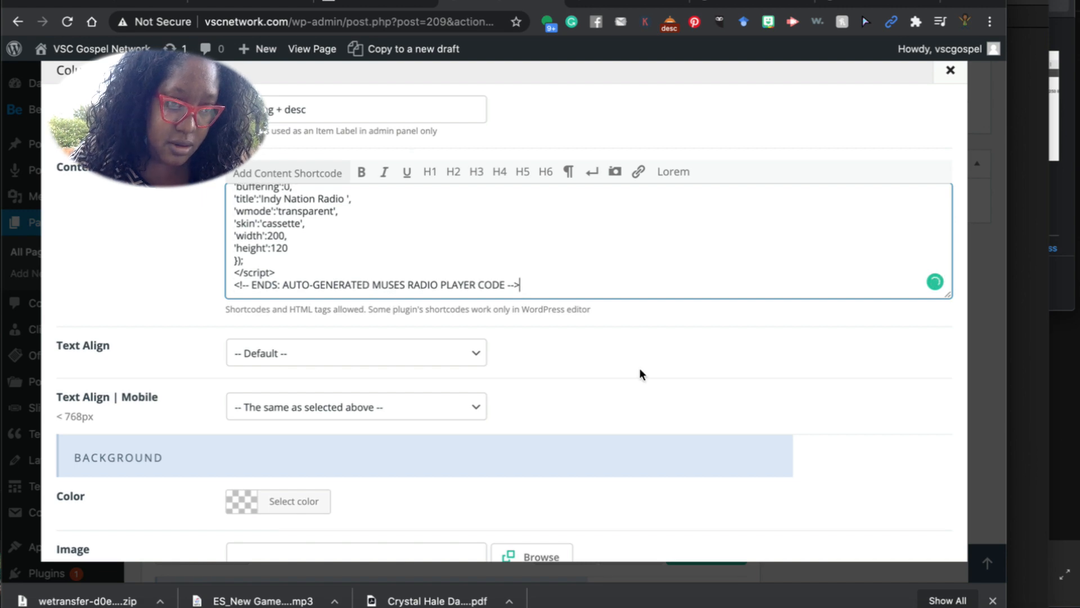
Save the column's new Indy Nation Radio player content.
scroll(640, 372, down, 4)
scroll(640, 372, down, 7)
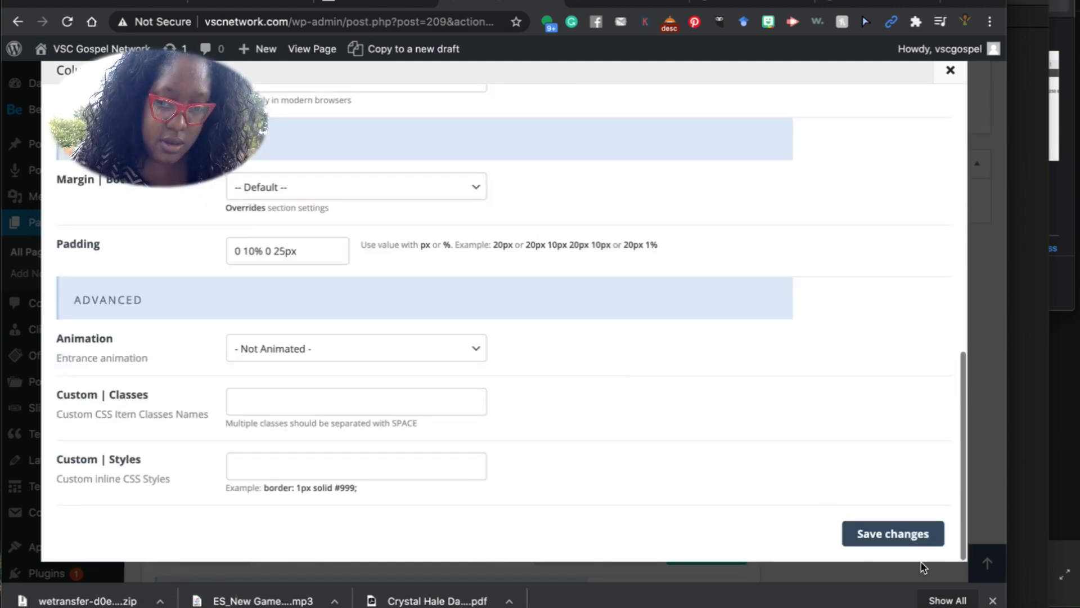
click(912, 534)
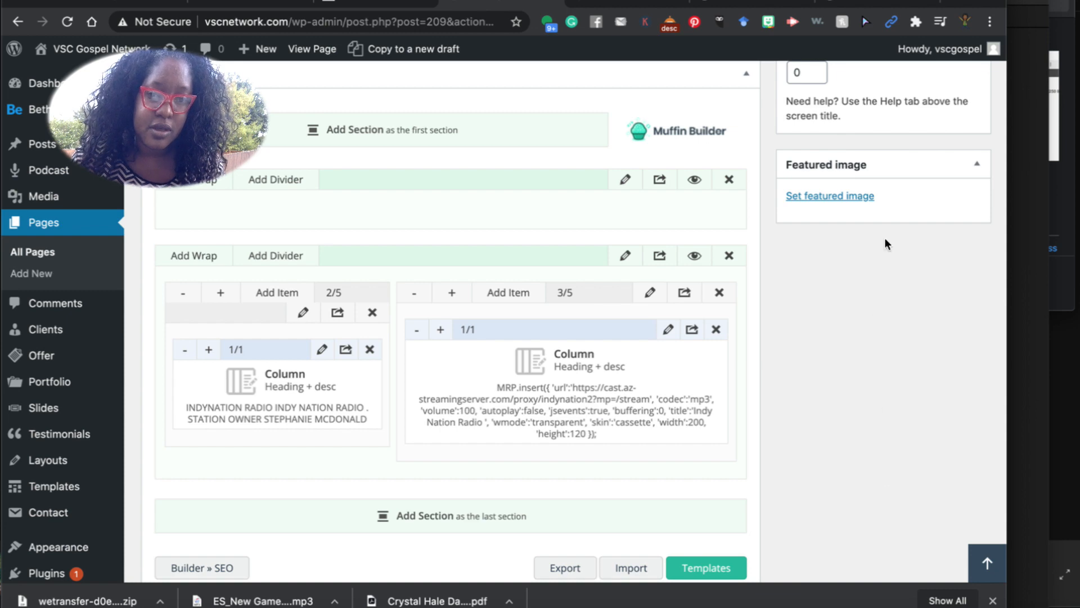
scroll(878, 211, up, 5)
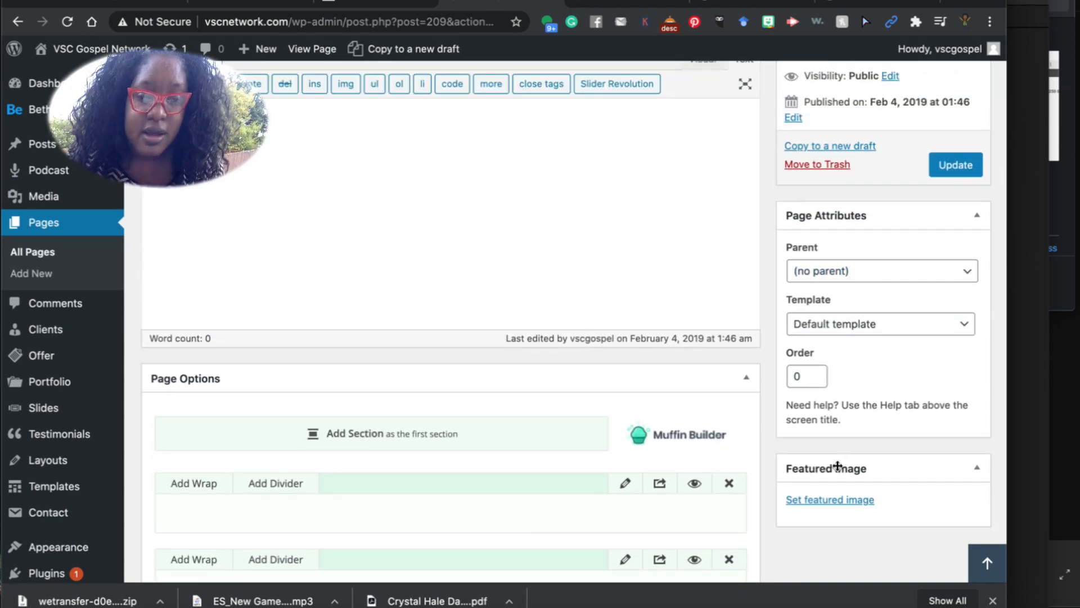
Browse the featured-image media library and close it without choosing an image.
click(836, 499)
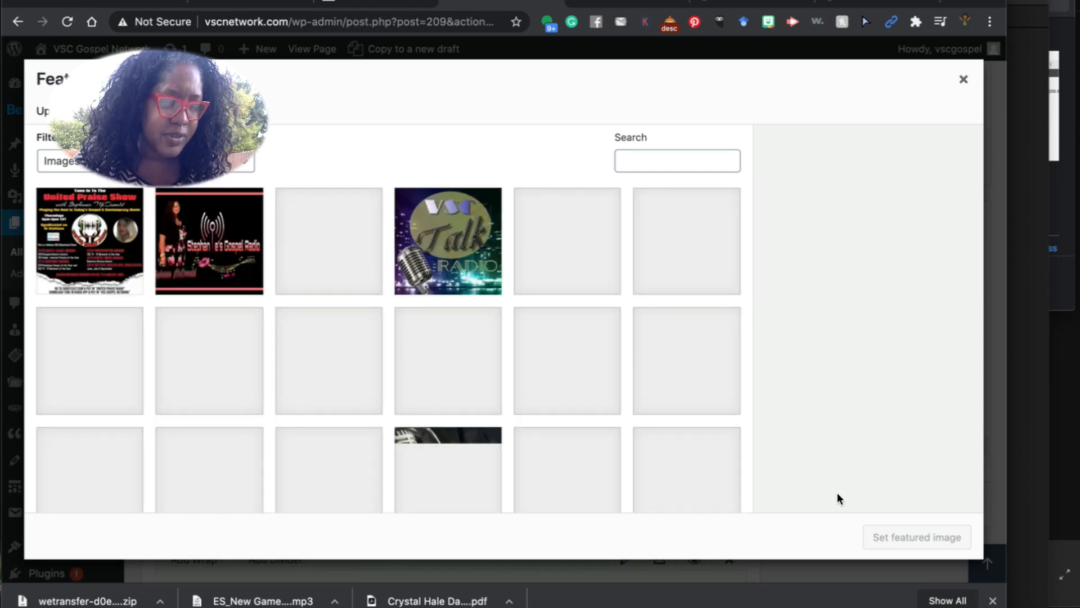
scroll(535, 380, down, 5)
scroll(535, 380, down, 1)
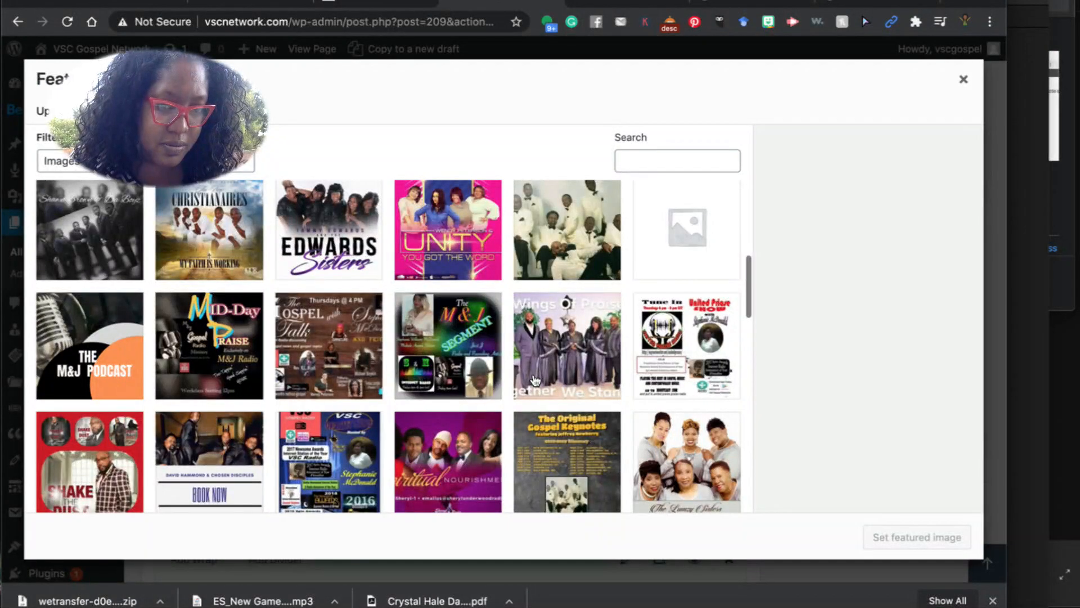
scroll(535, 380, down, 15)
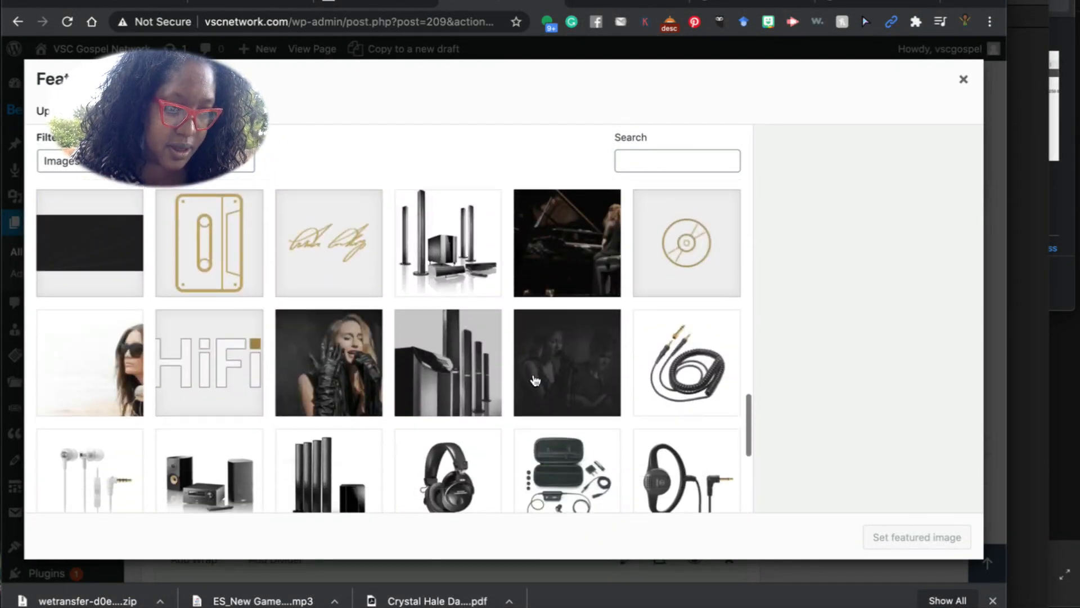
scroll(535, 381, down, 5)
scroll(534, 380, up, 20)
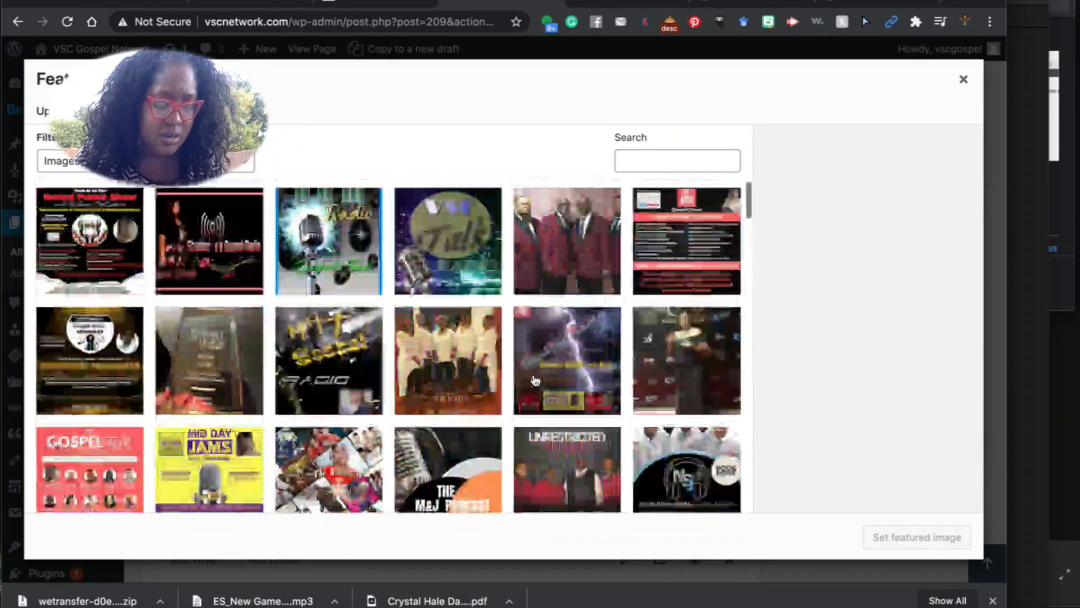
click(966, 81)
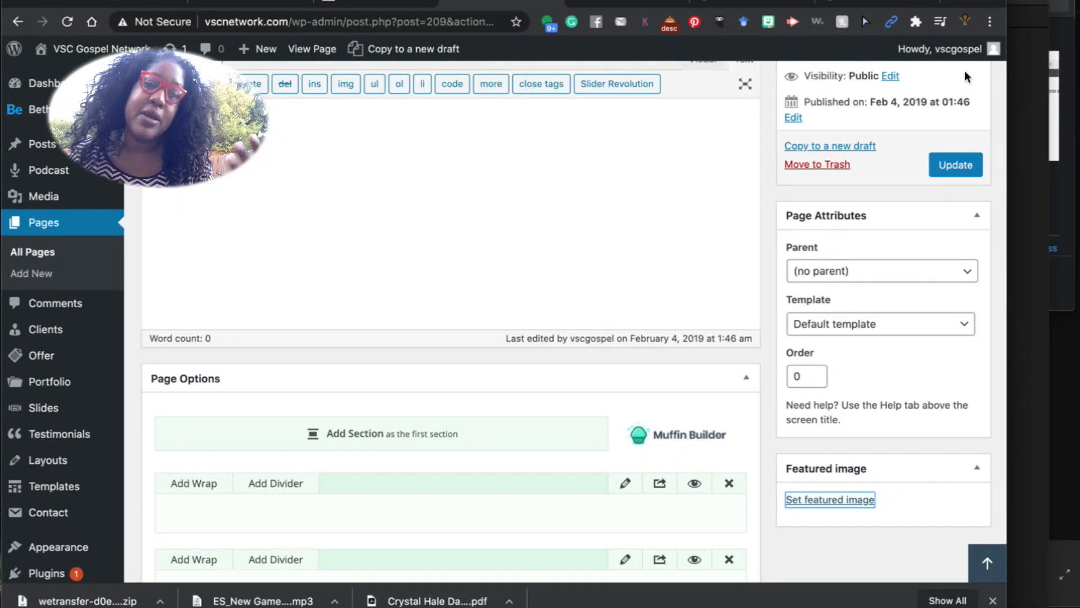
Update the INDY NATION RADIO page to save its new player.
scroll(956, 169, up, 6)
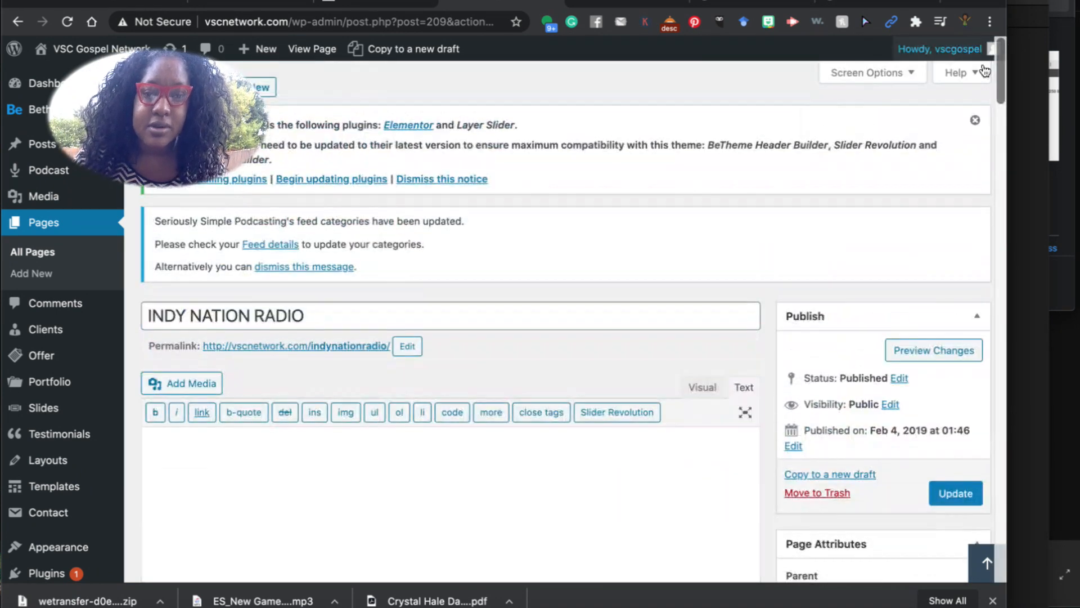
scroll(896, 312, down, 2)
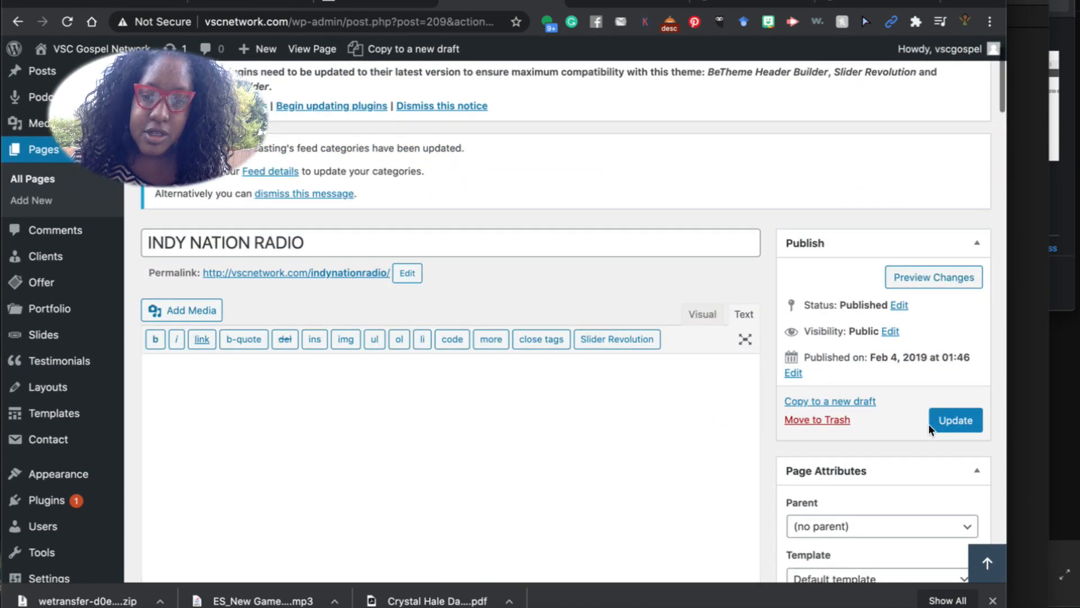
click(951, 425)
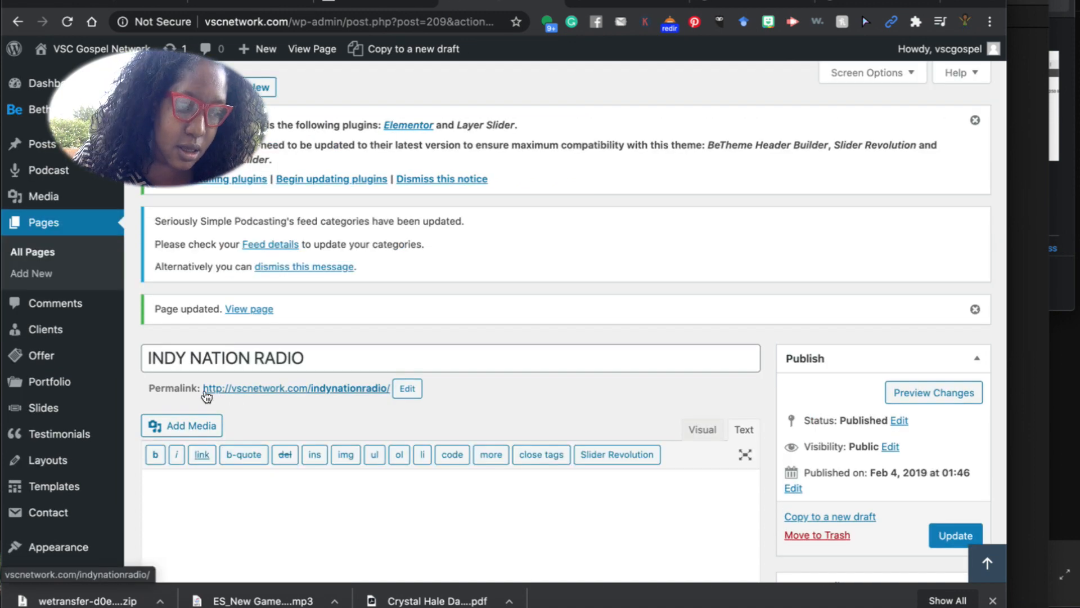
Copy the page's permalink URL and open a new Safari window.
drag(202, 397, 362, 409)
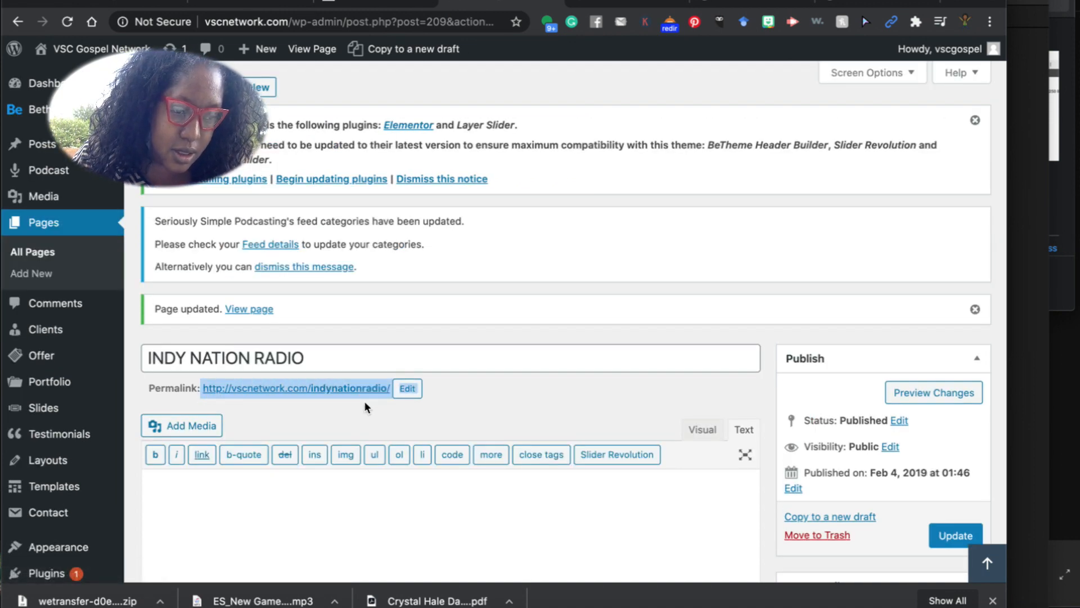
click(365, 407)
drag(201, 392, 387, 395)
key(super+c)
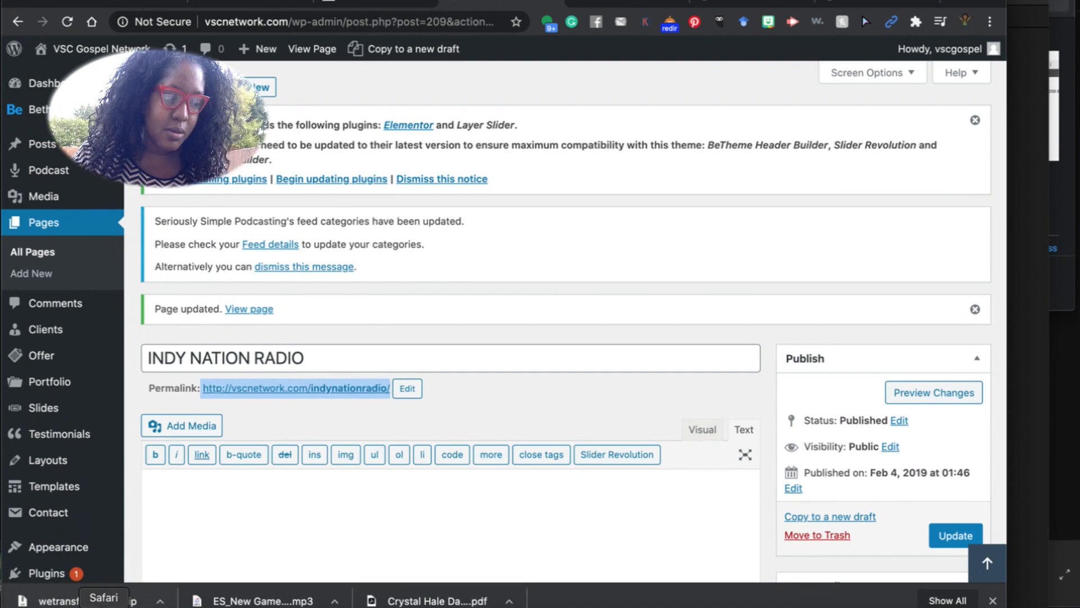
click(103, 603)
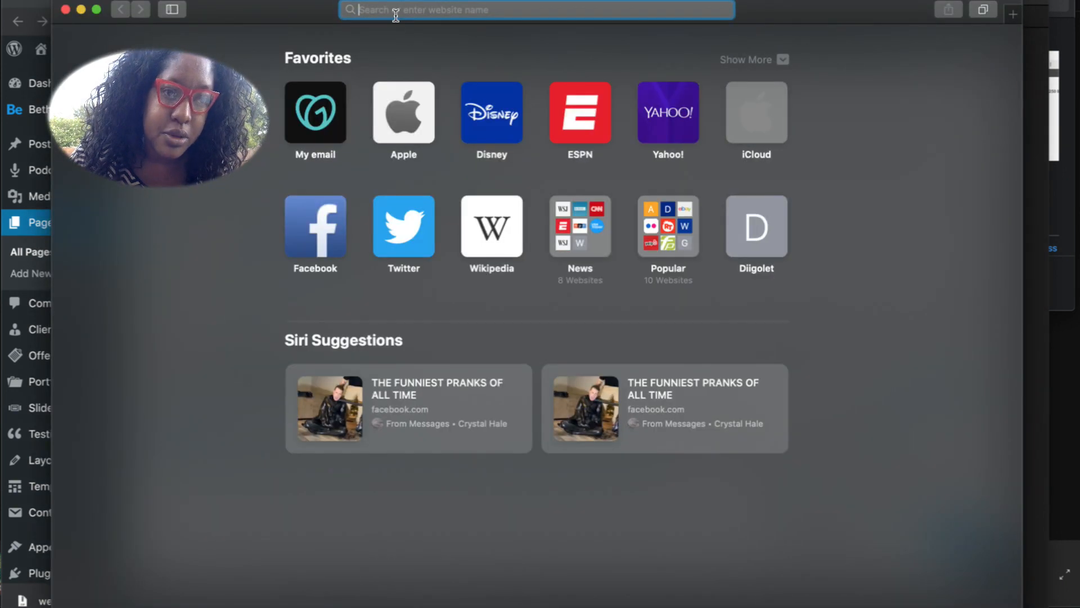
Load the permalink in Safari and play, then stop, the live cassette player.
text(http://vccnetwork.com/indynationradio/)
key(Return)
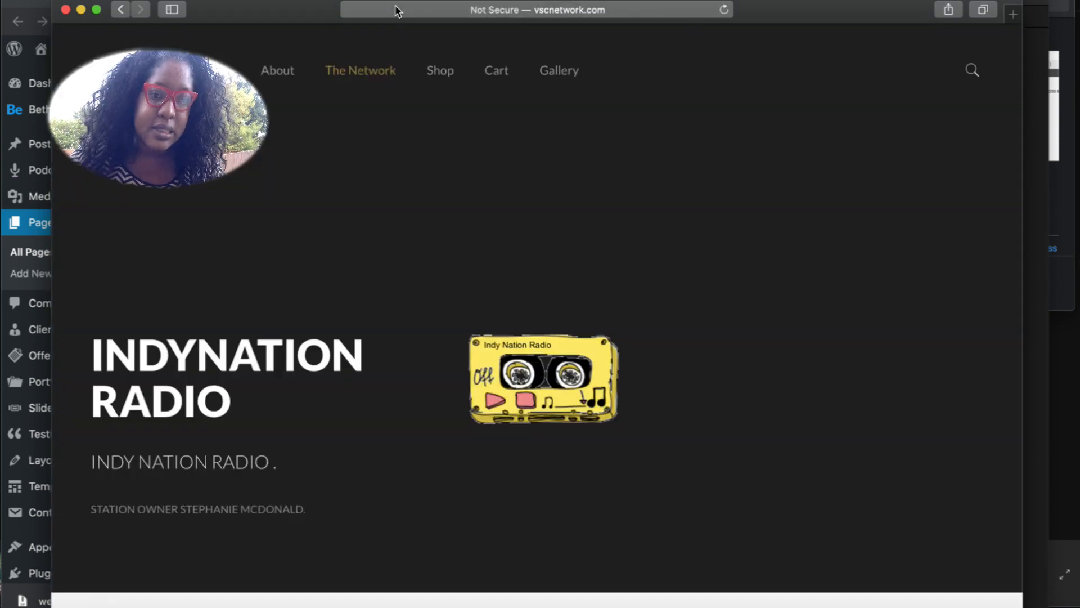
click(495, 399)
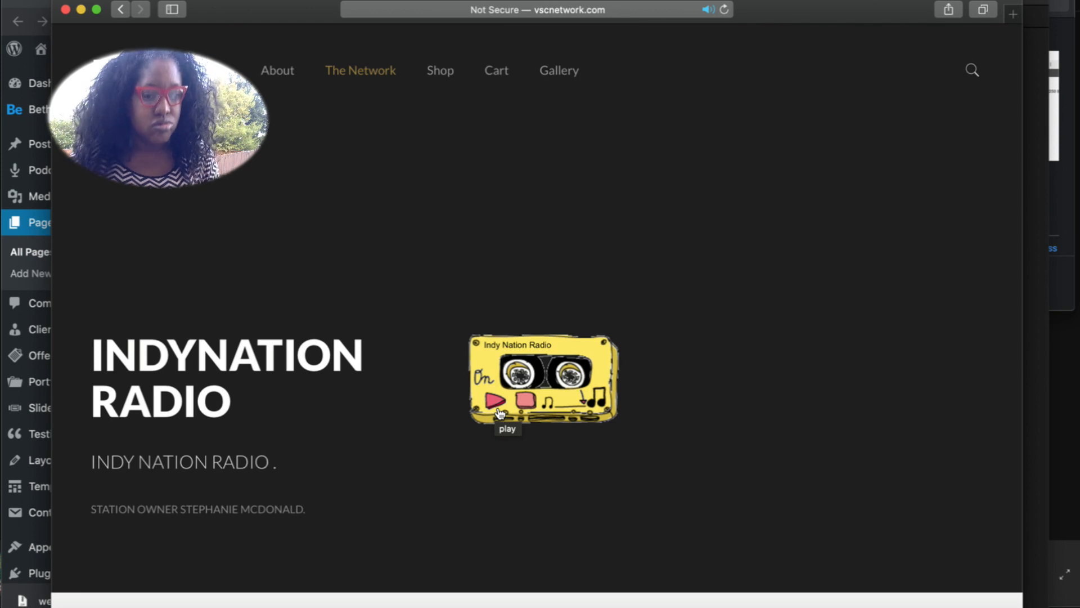
click(524, 400)
click(410, 1)
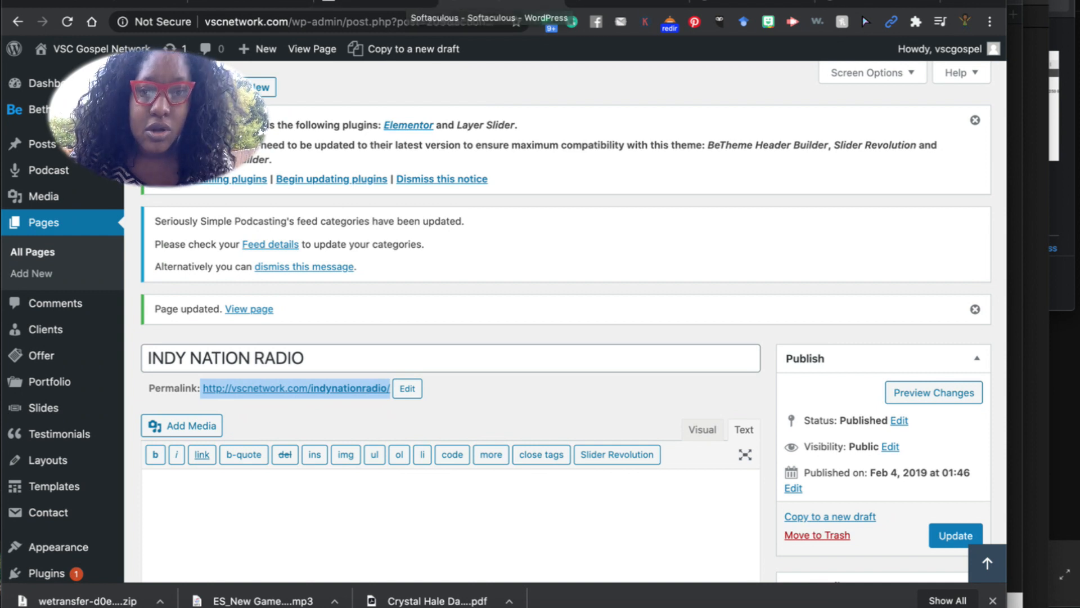
Load the Indy Nation Radio permalink in a new Chrome tab, then close that tab.
key(super+t)
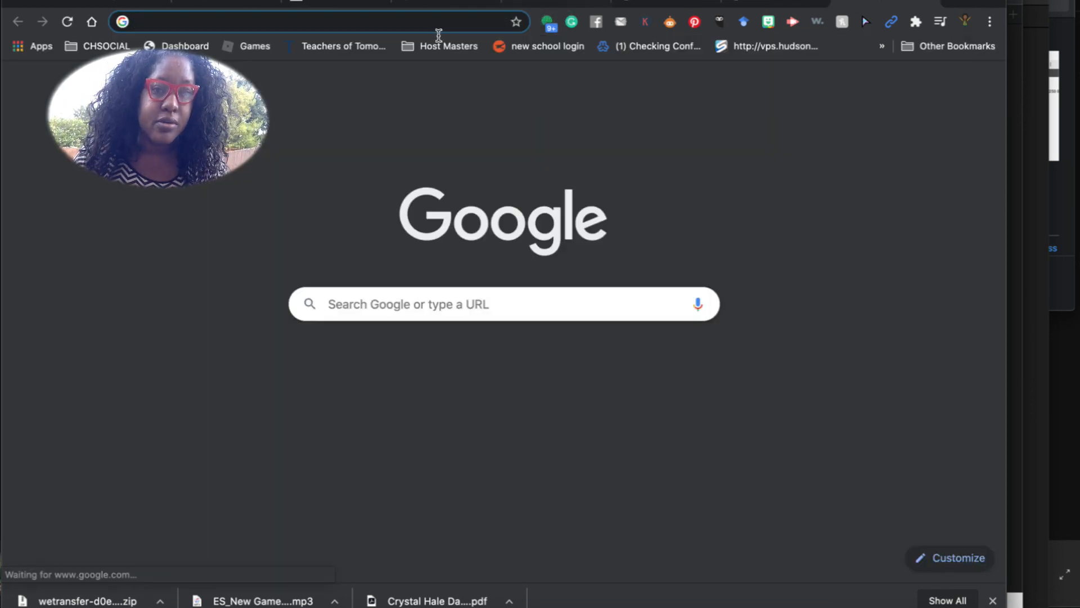
click(437, 26)
key(super+v)
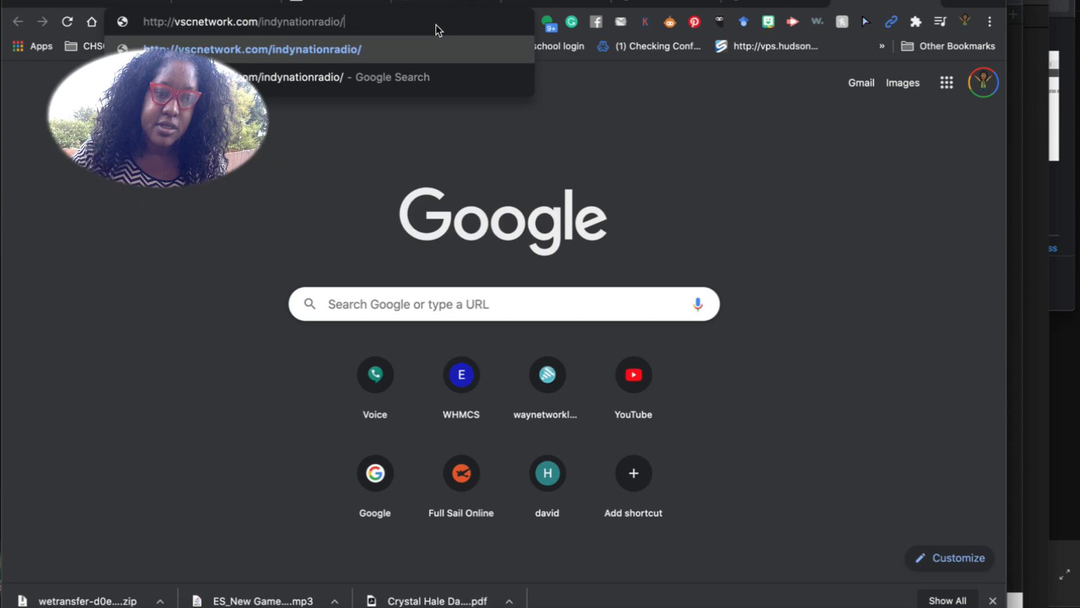
key(Return)
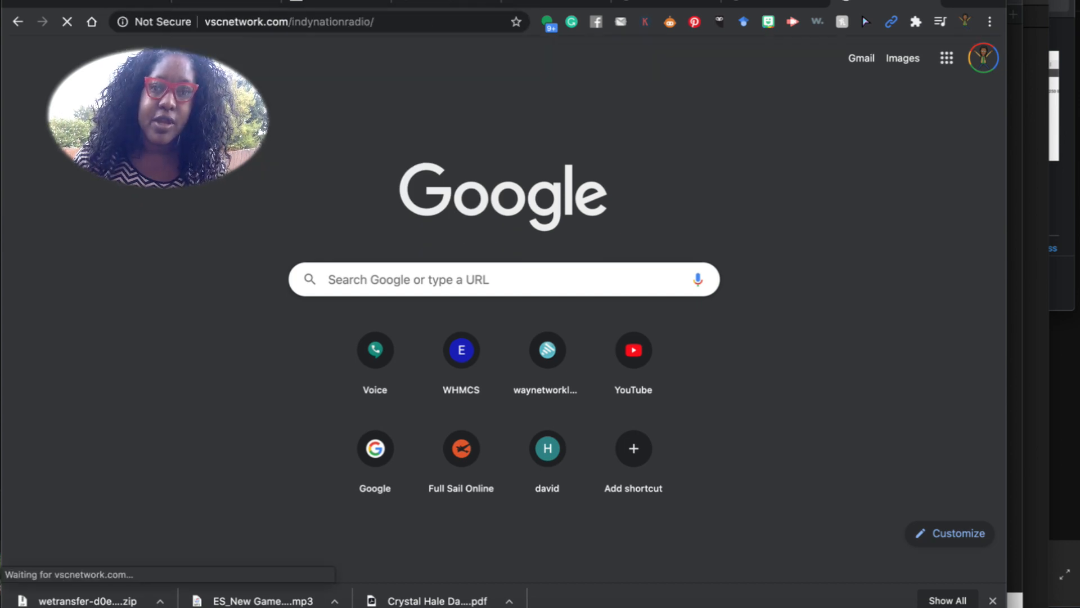
click(932, 1)
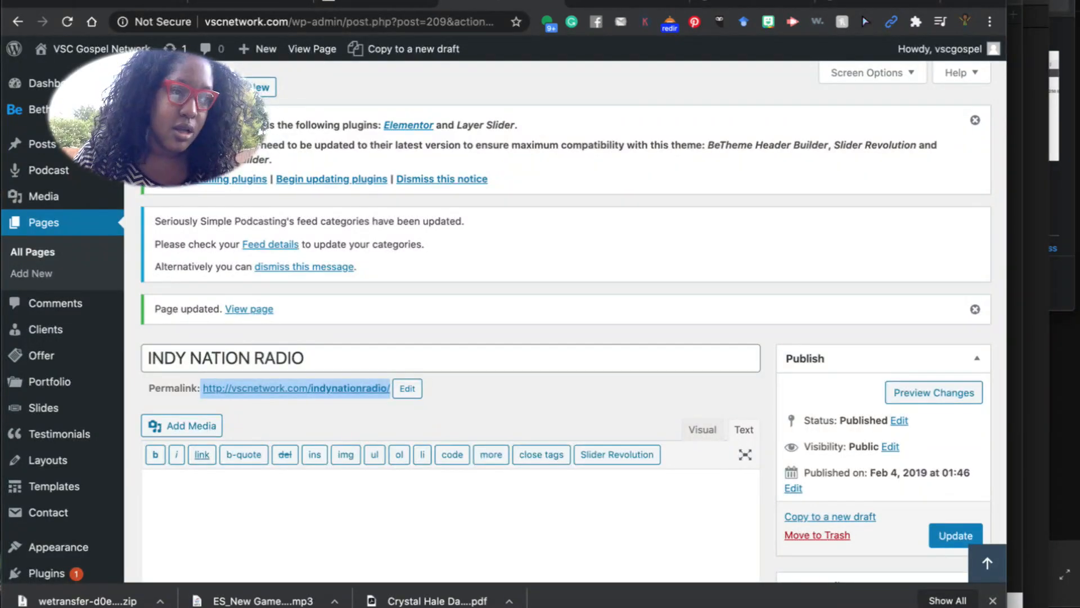
Open the page in an incognito window, play and stop its player, then close the window.
click(90, 0)
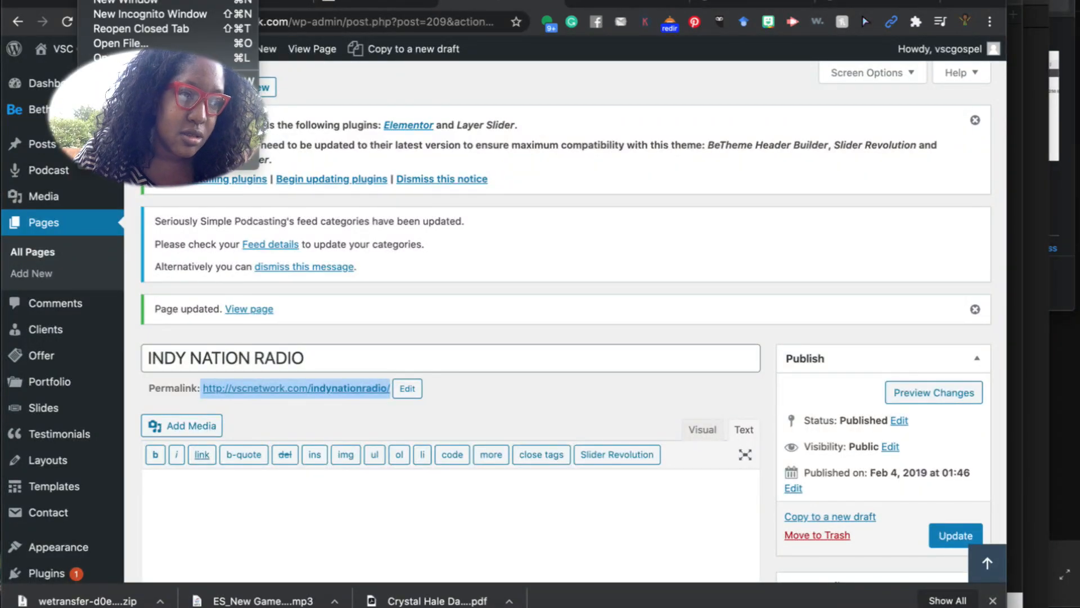
click(113, 13)
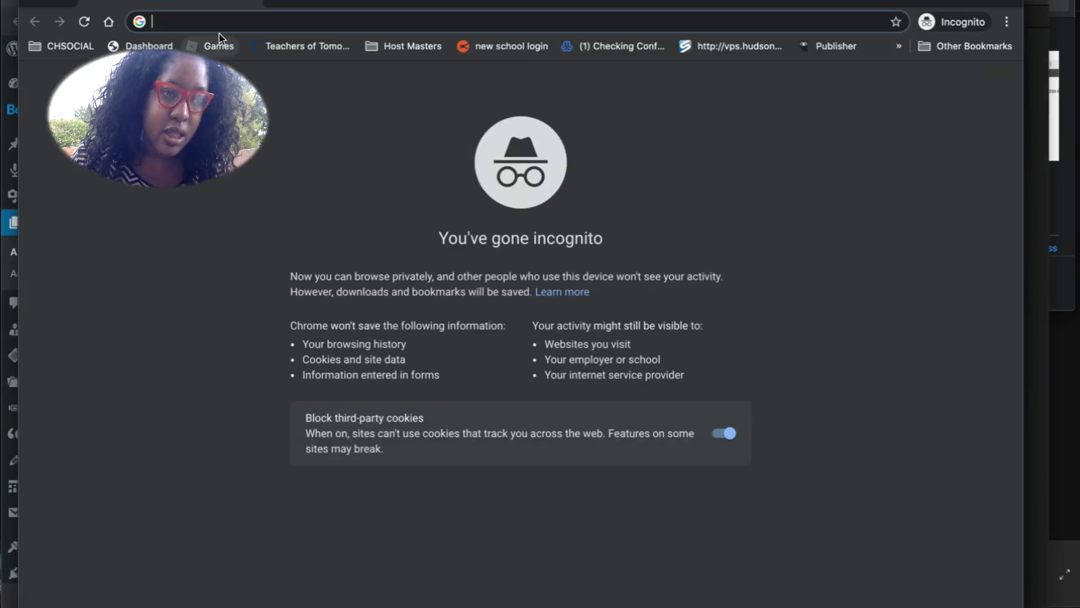
key(super+v)
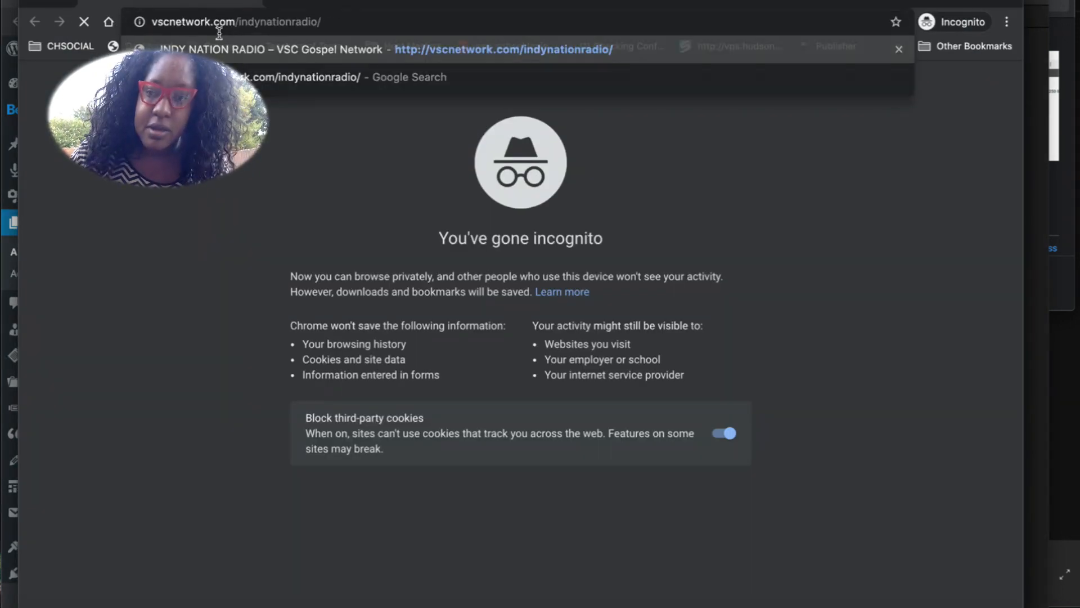
key(Return)
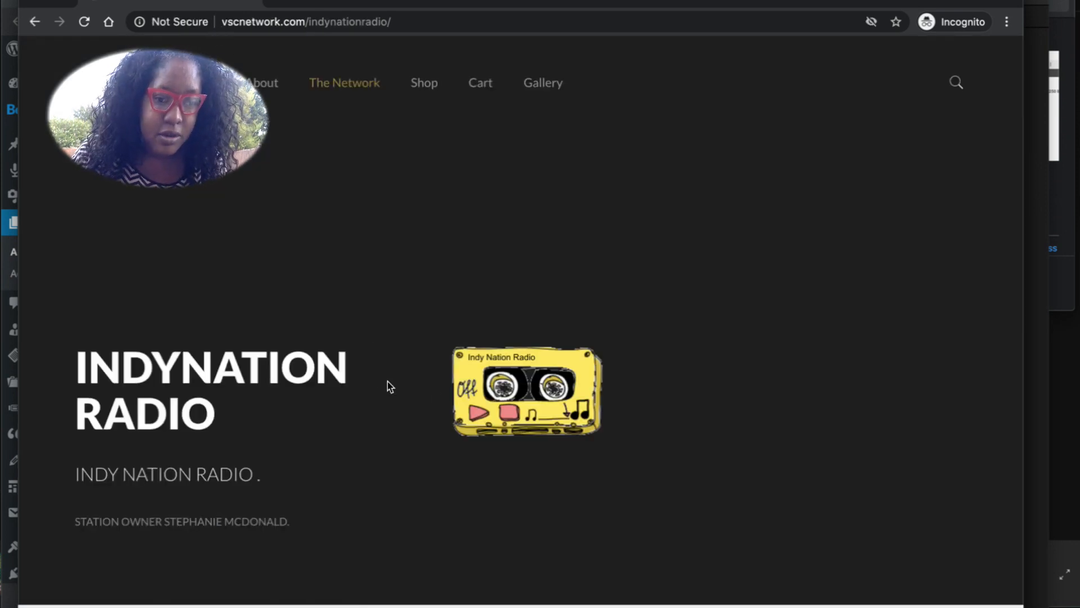
click(478, 414)
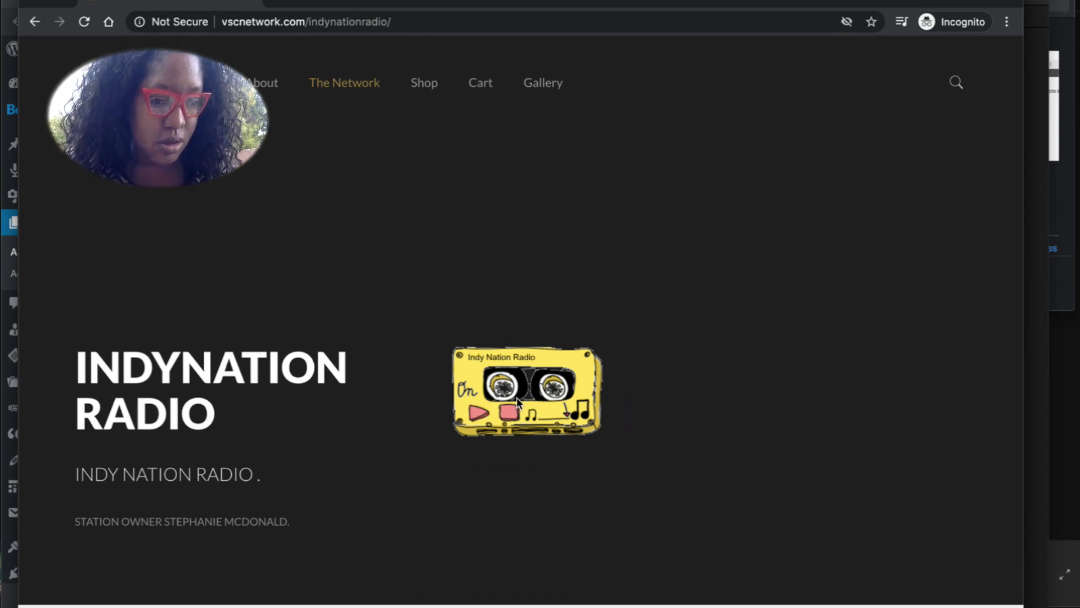
click(509, 418)
click(34, 2)
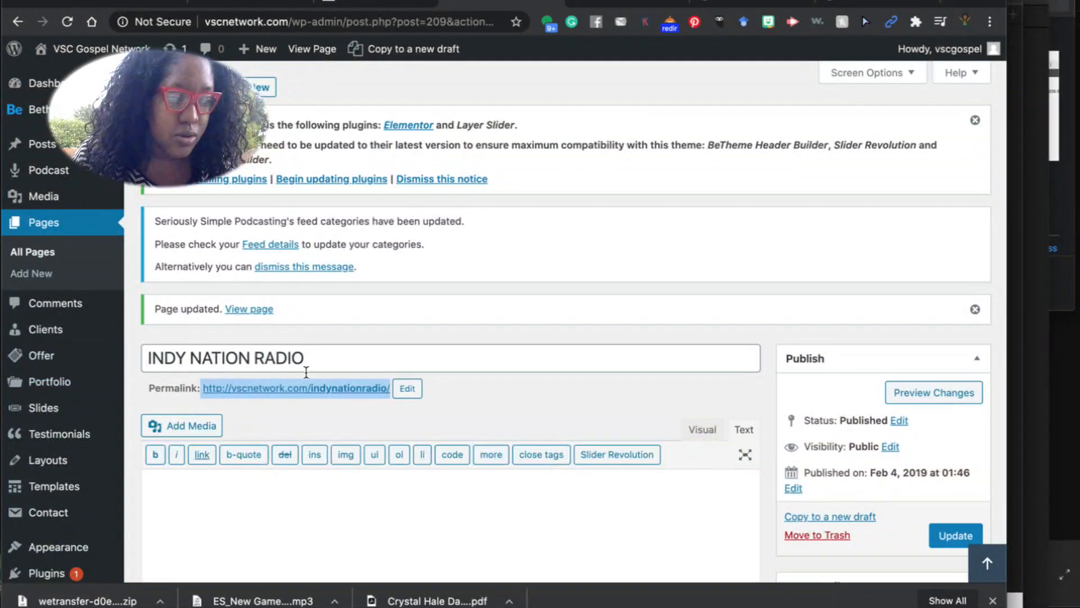
Search the site's pages for 'mat' and open MAT Radio for editing.
click(618, 607)
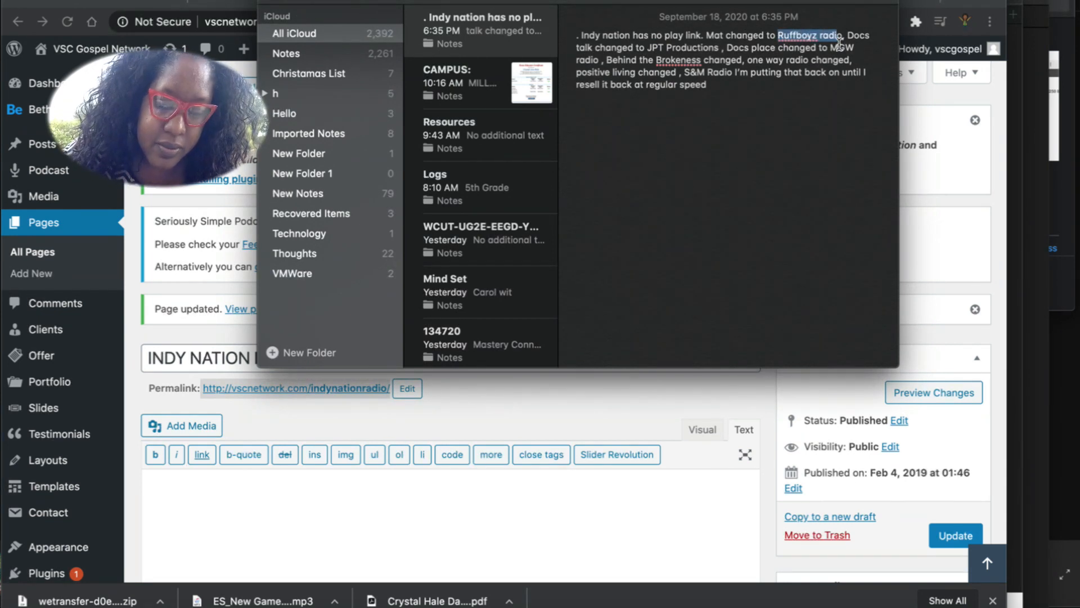
click(61, 230)
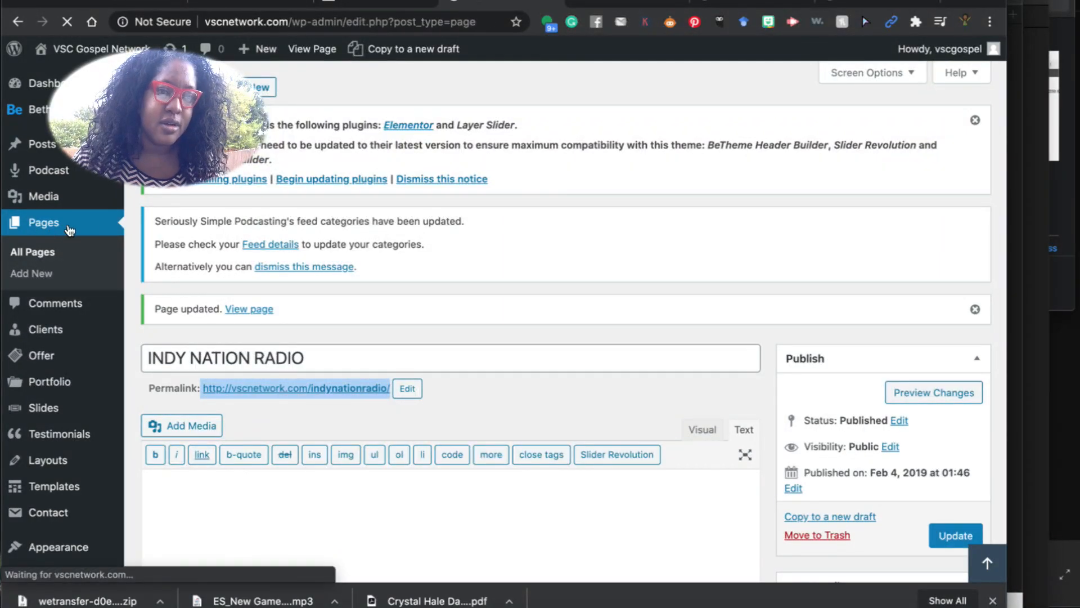
click(829, 308)
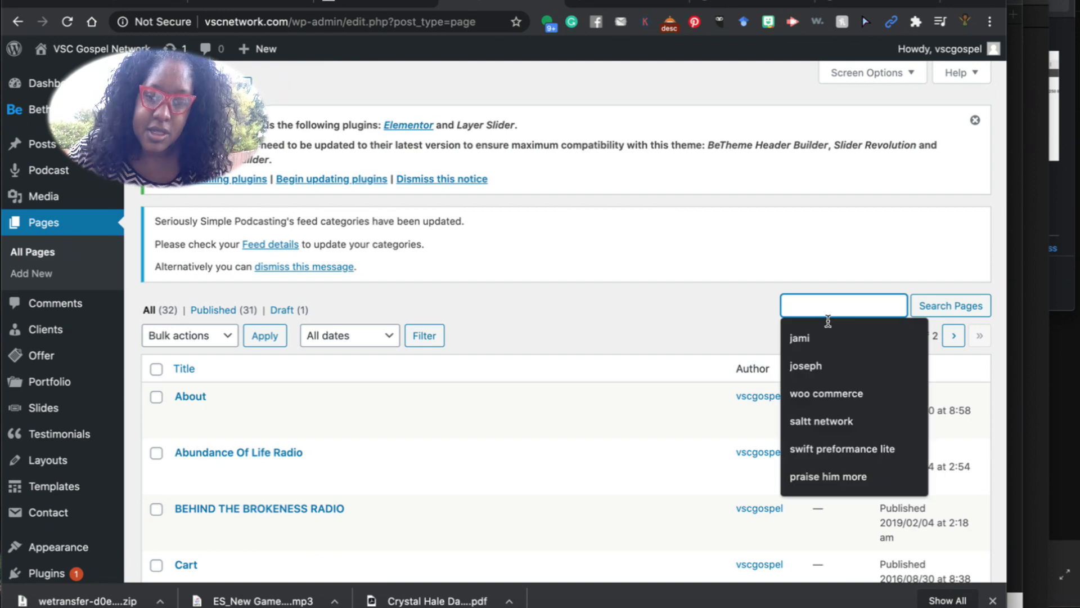
text(mat)
key(Return)
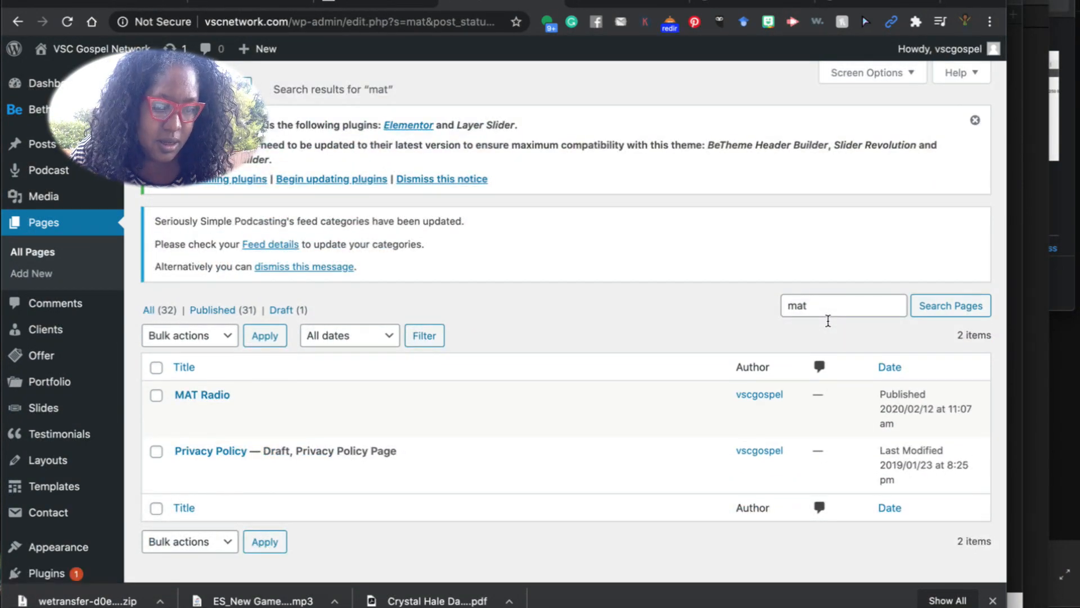
click(184, 413)
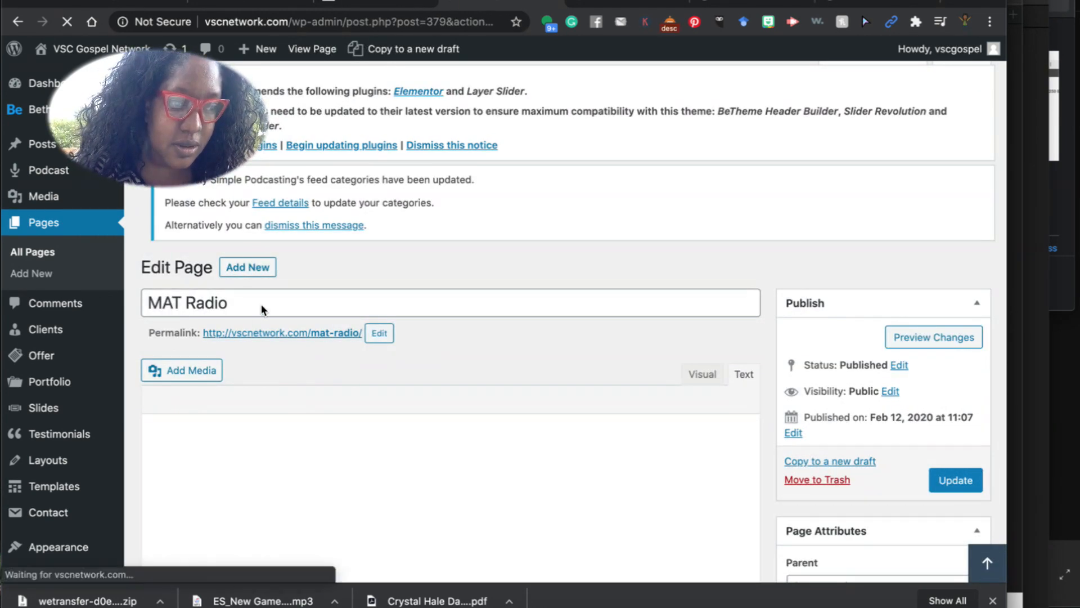
Change the page title from MAT Radio to 'Ruffboyz Radio'.
drag(241, 325, 141, 314)
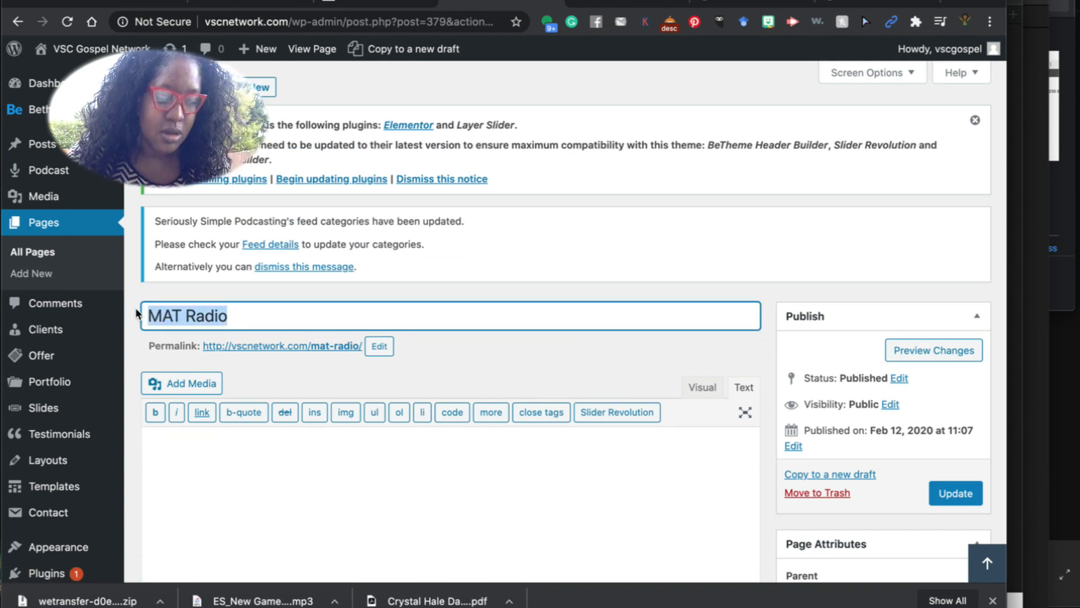
text(Ruffboy)
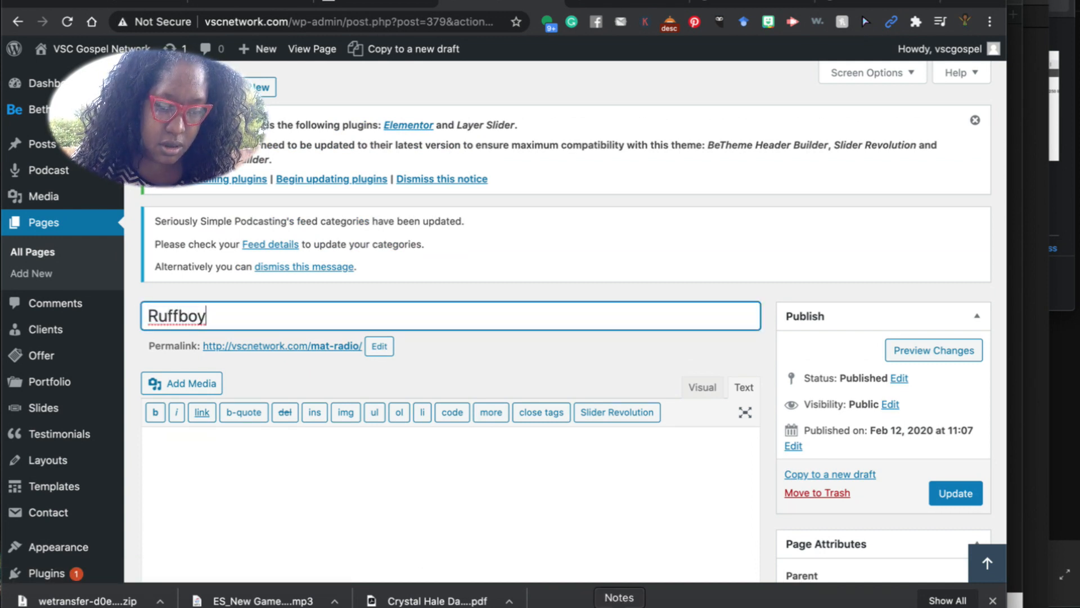
click(619, 606)
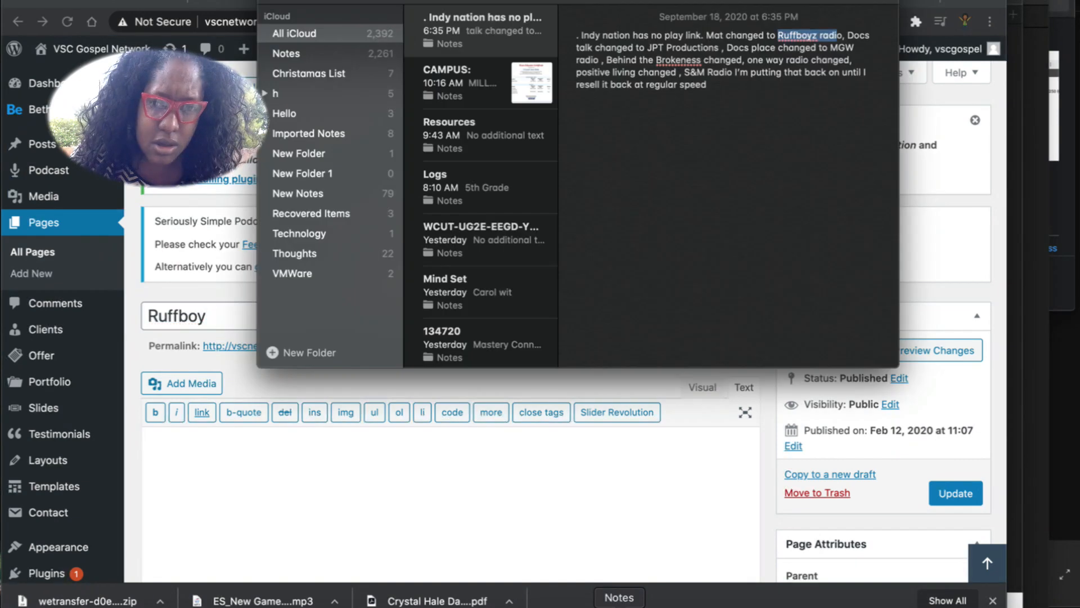
click(206, 321)
text(z Radio)
Change the permalink slug from mat-radio to 'ruffboyzradio'.
click(372, 346)
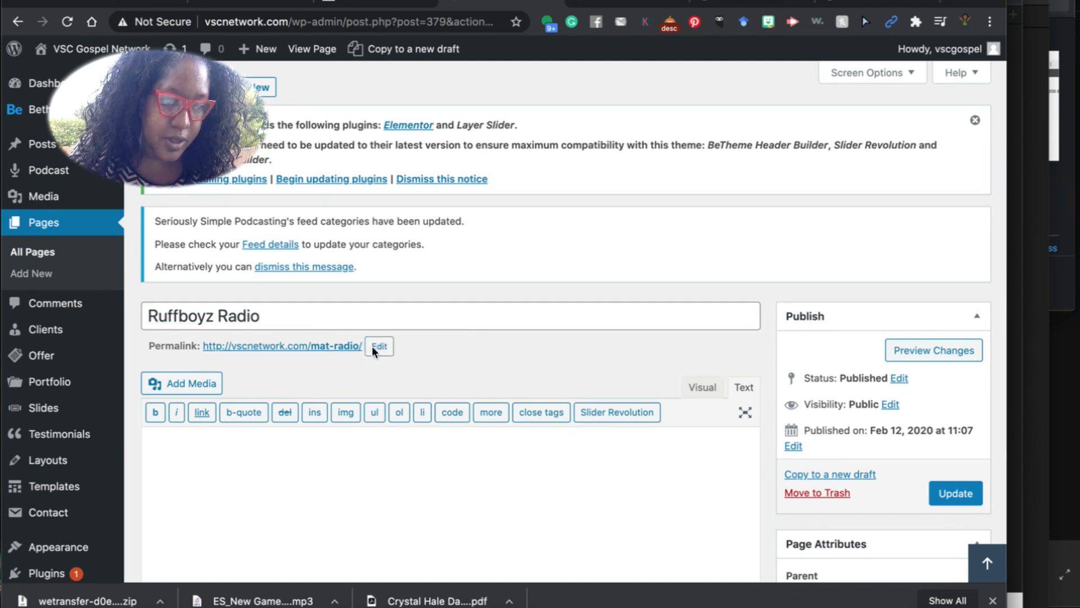
drag(364, 345, 332, 343)
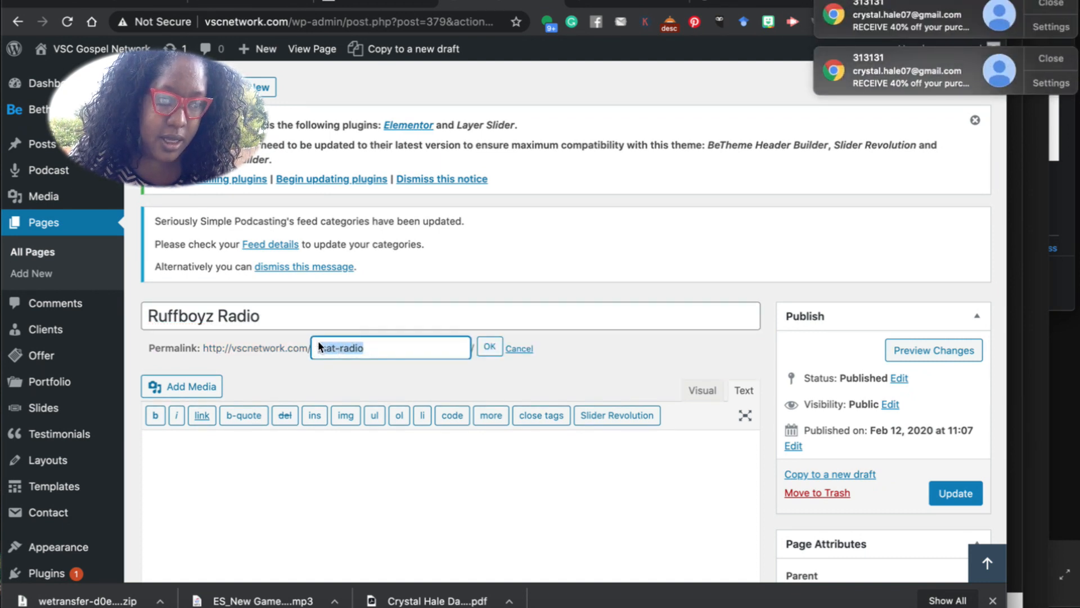
text(ruffboyzradio)
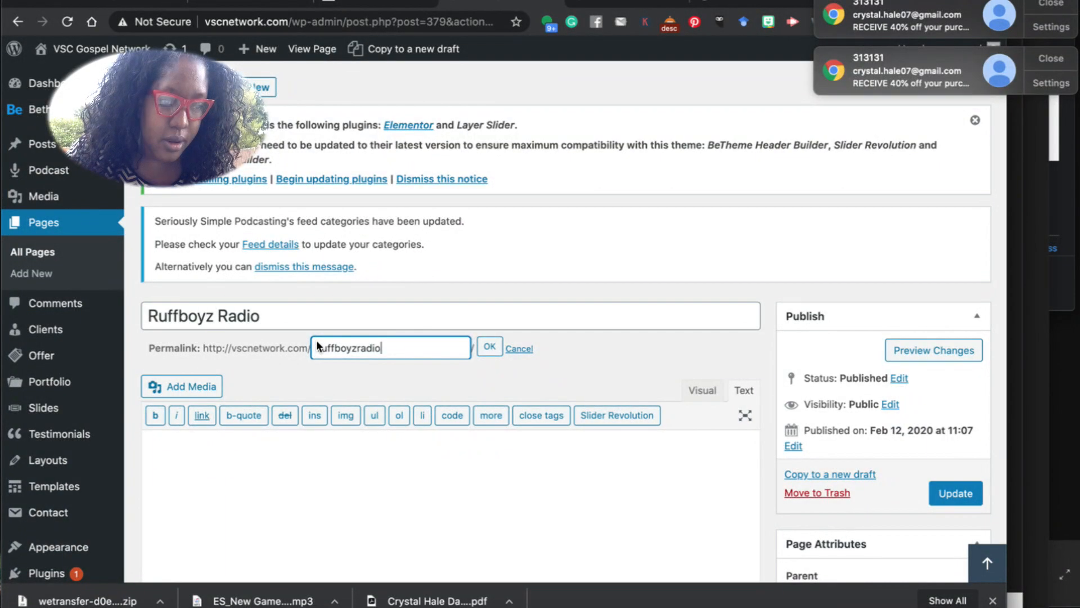
click(494, 349)
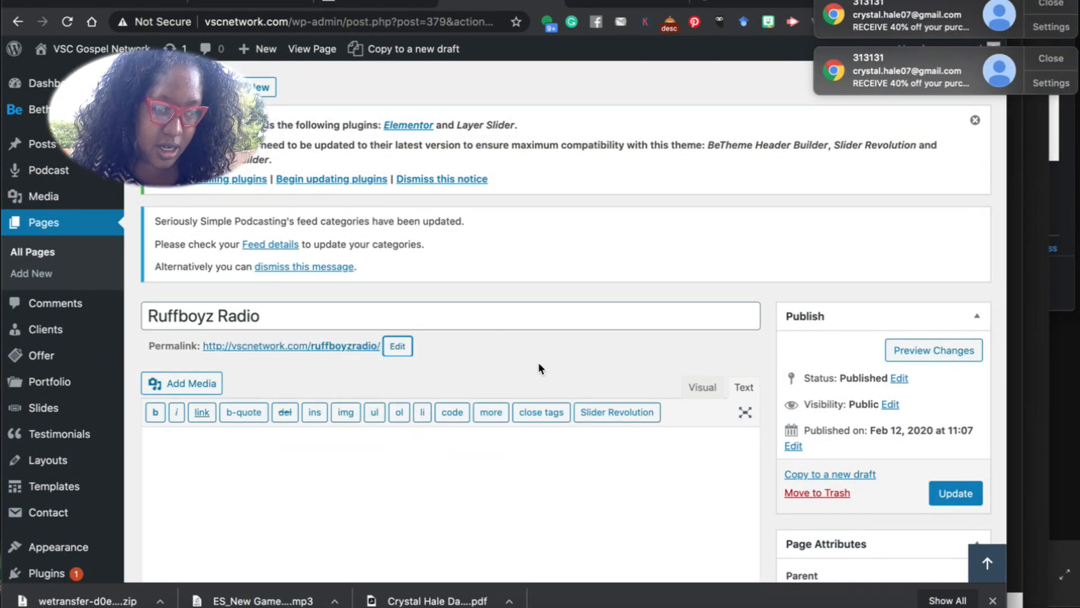
Inspect the audio player column's content and close it without changes.
scroll(353, 446, down, 15)
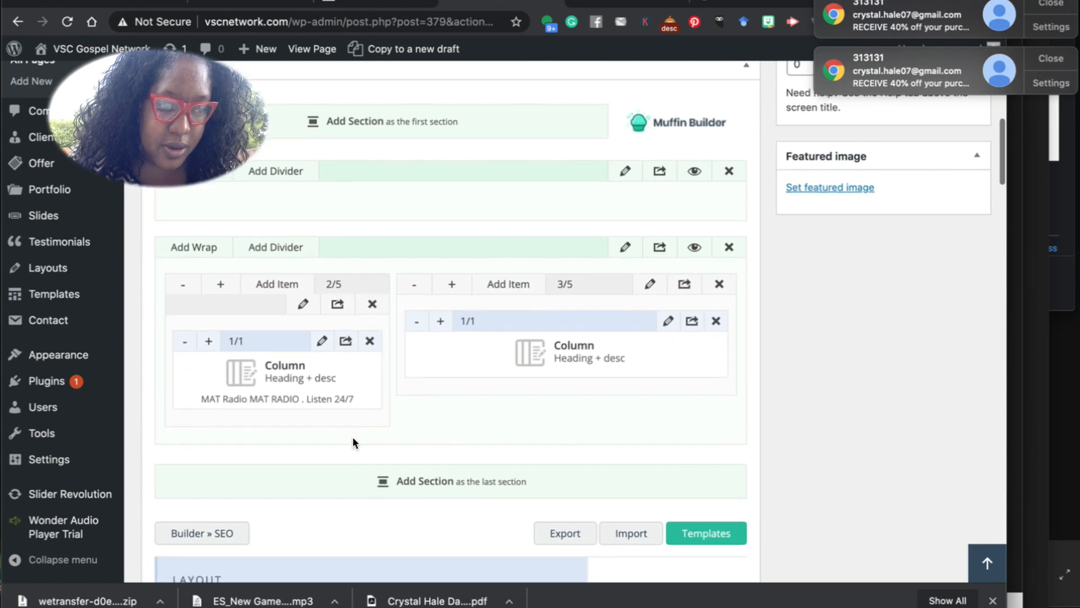
click(668, 321)
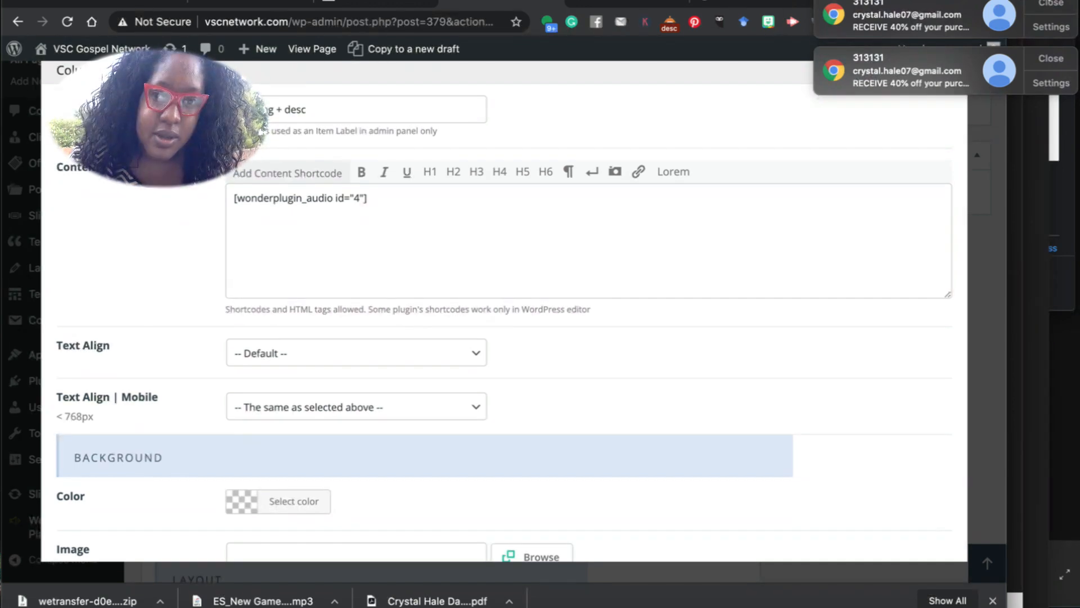
click(951, 68)
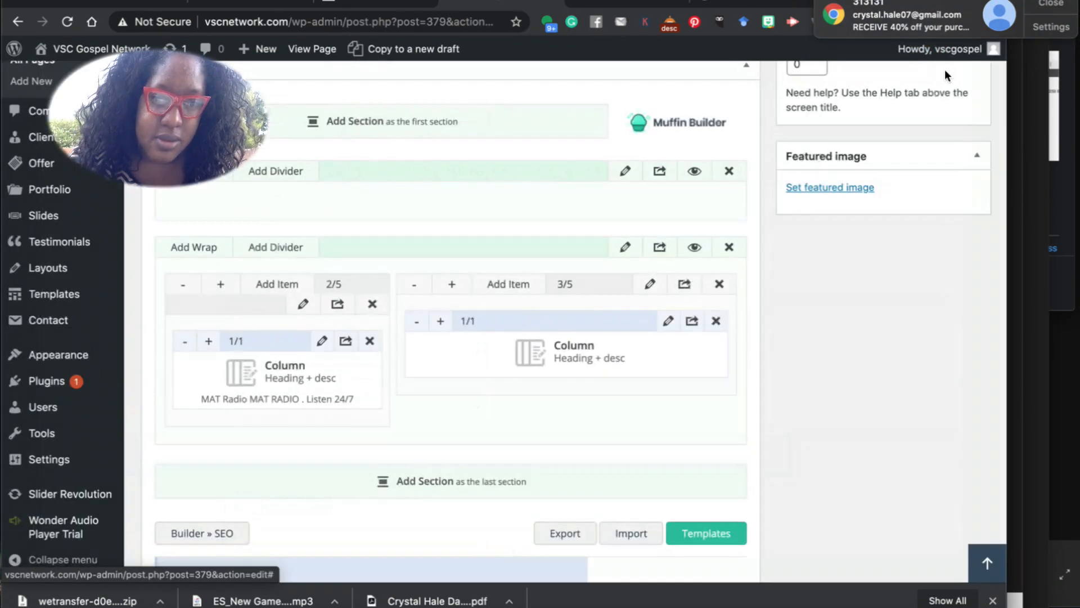
Update the Ruffboyz Radio page and select its new ruffboyzradio permalink to copy.
scroll(851, 381, down, 5)
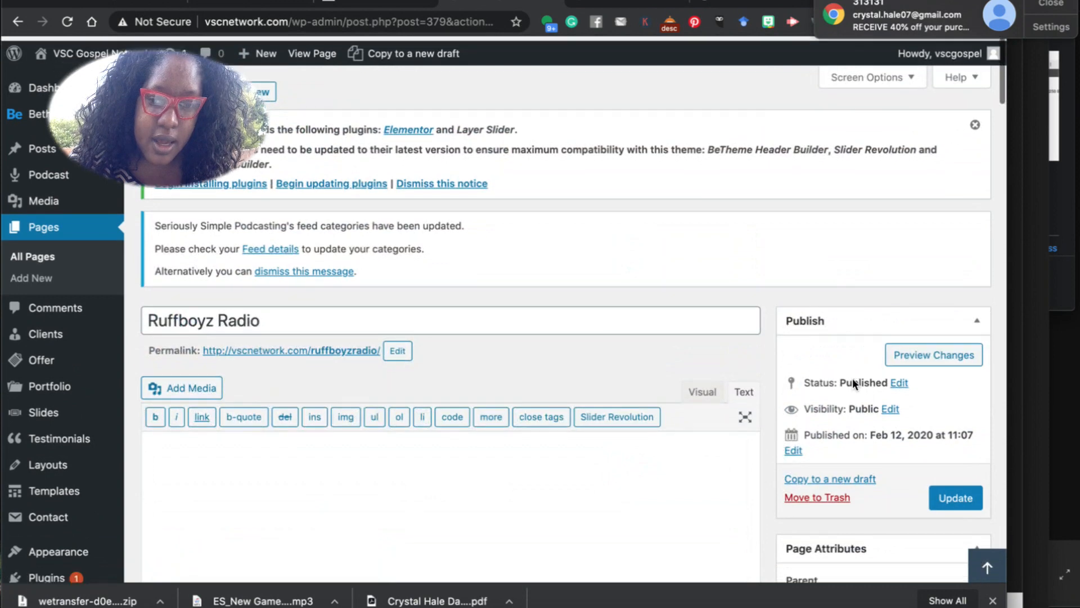
scroll(853, 378, down, 3)
click(958, 360)
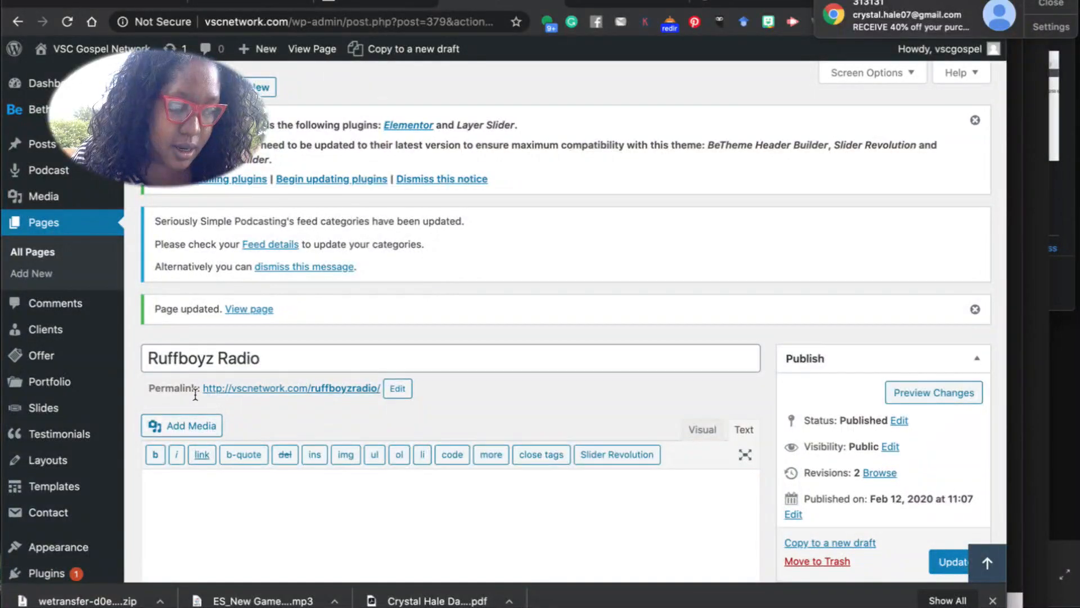
drag(201, 394, 369, 397)
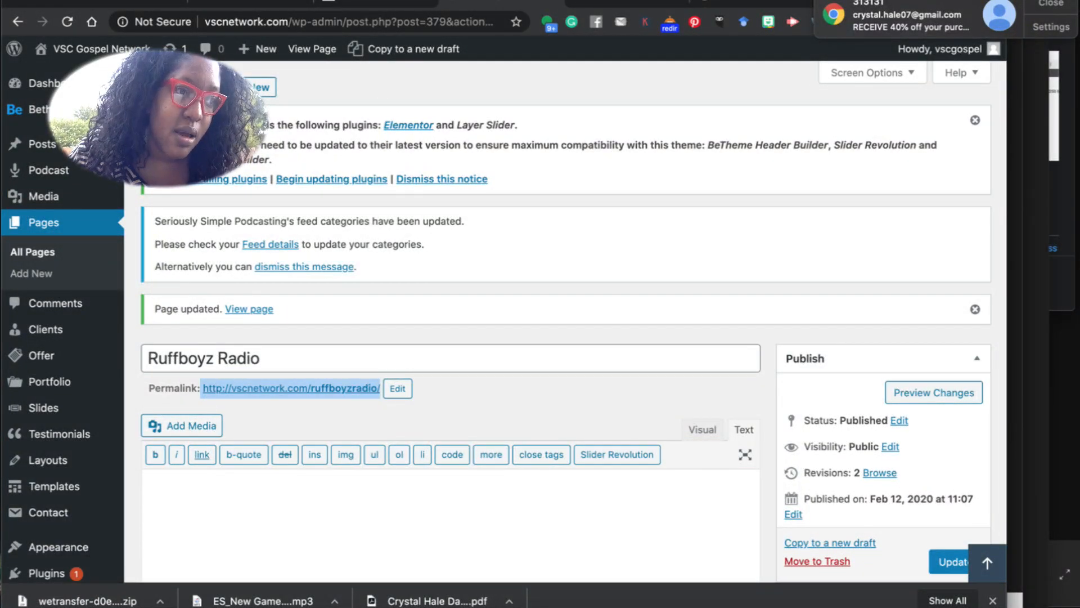
click(101, 1)
Load the ruffboyzradio permalink in an incognito window, test-play the station player, then close the window.
click(114, 16)
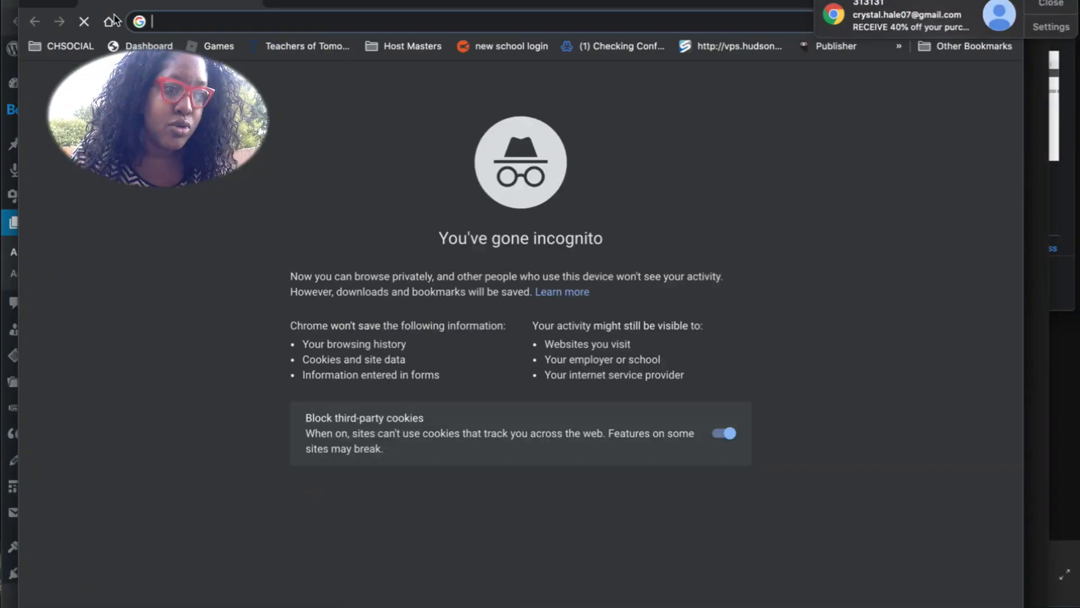
text(http://vscnetwork.com/ruffboyzradio/)
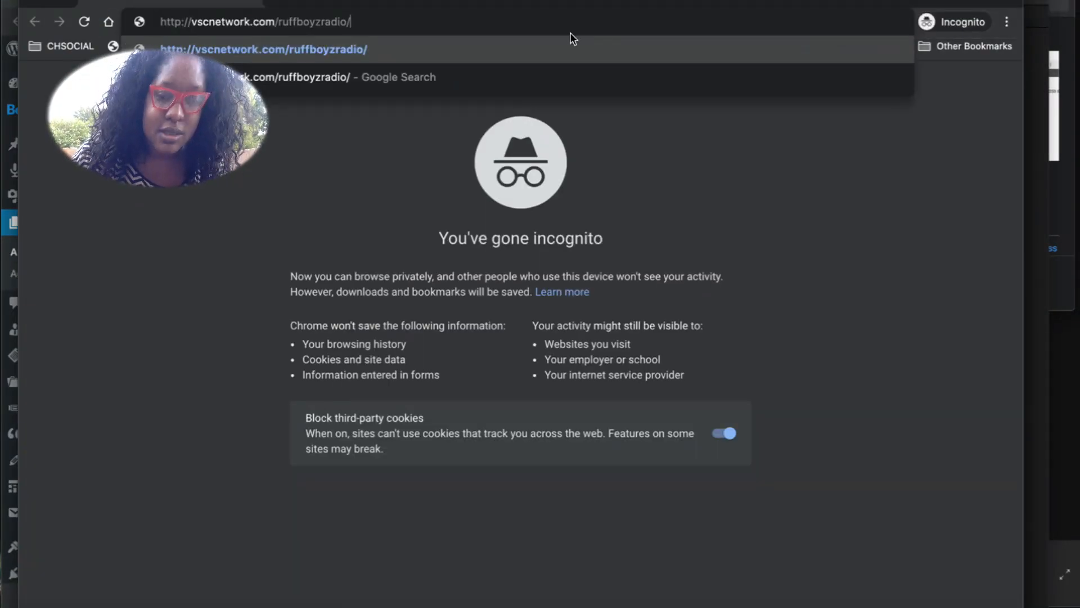
key(Return)
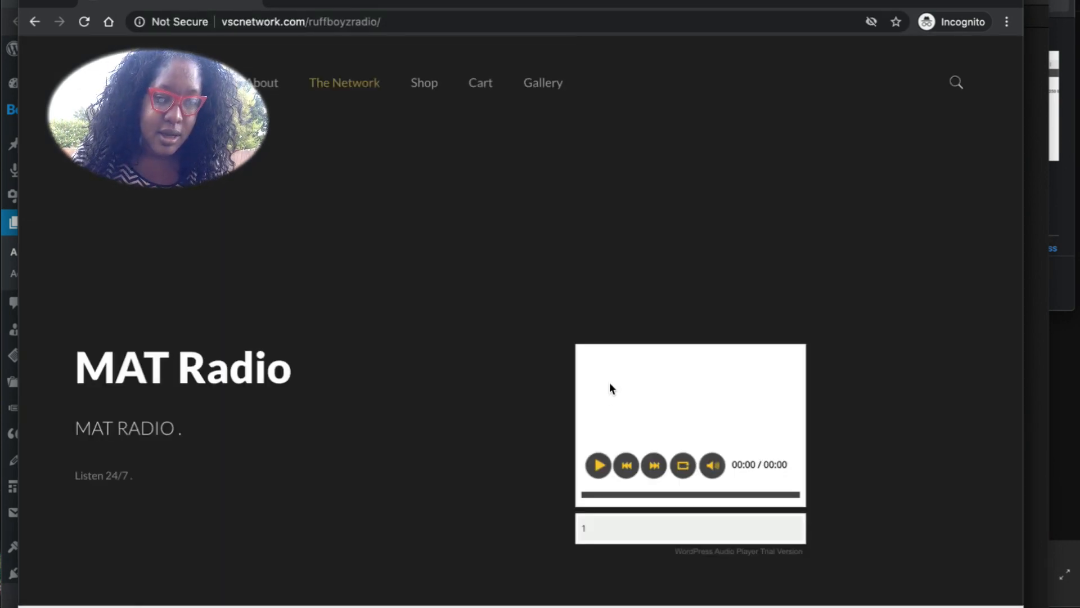
click(598, 465)
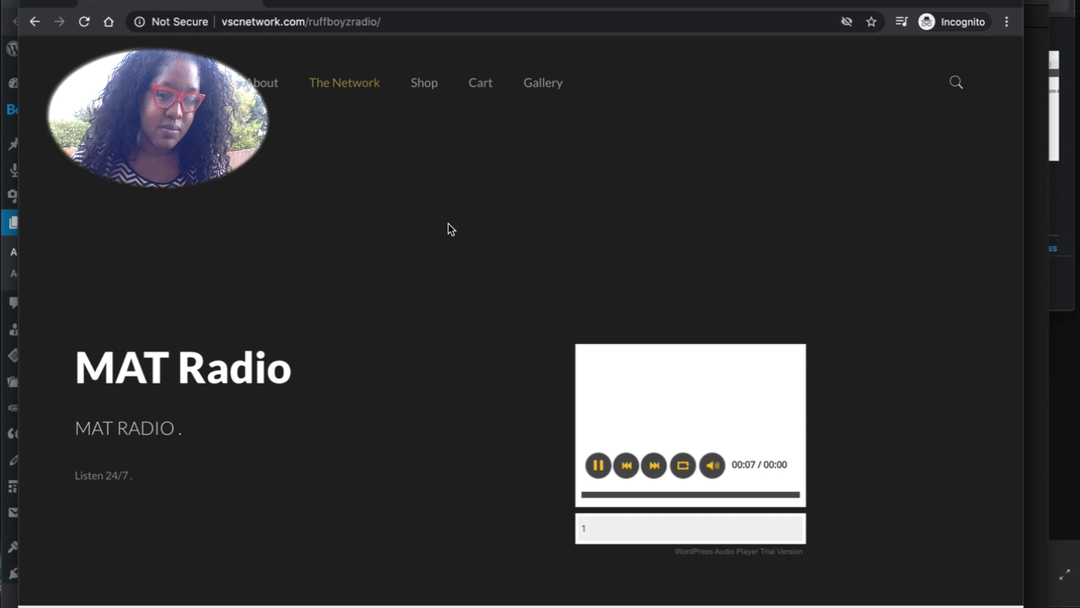
click(598, 465)
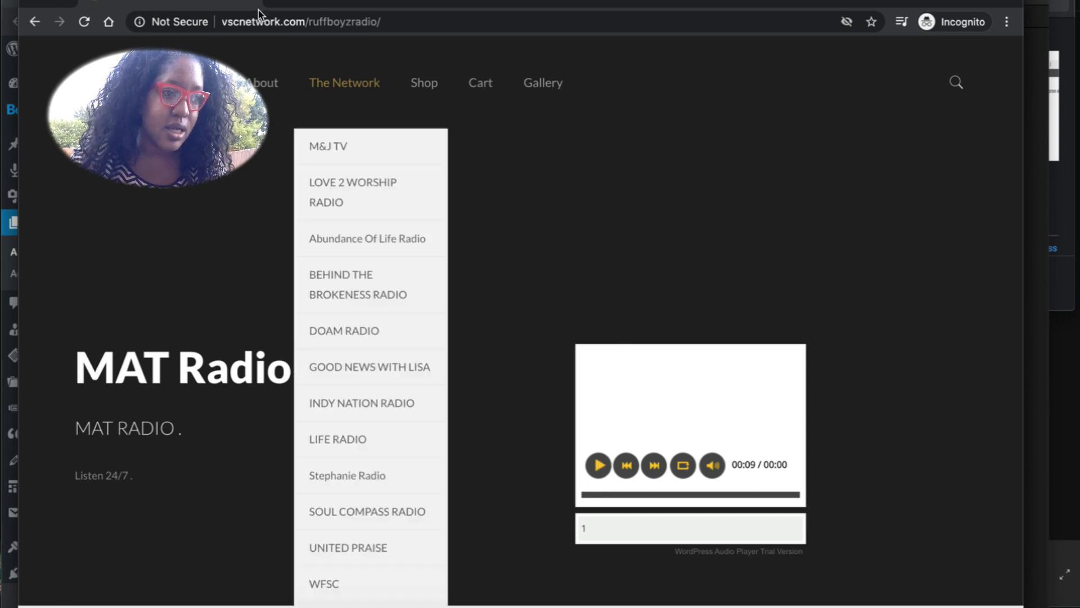
click(8, 7)
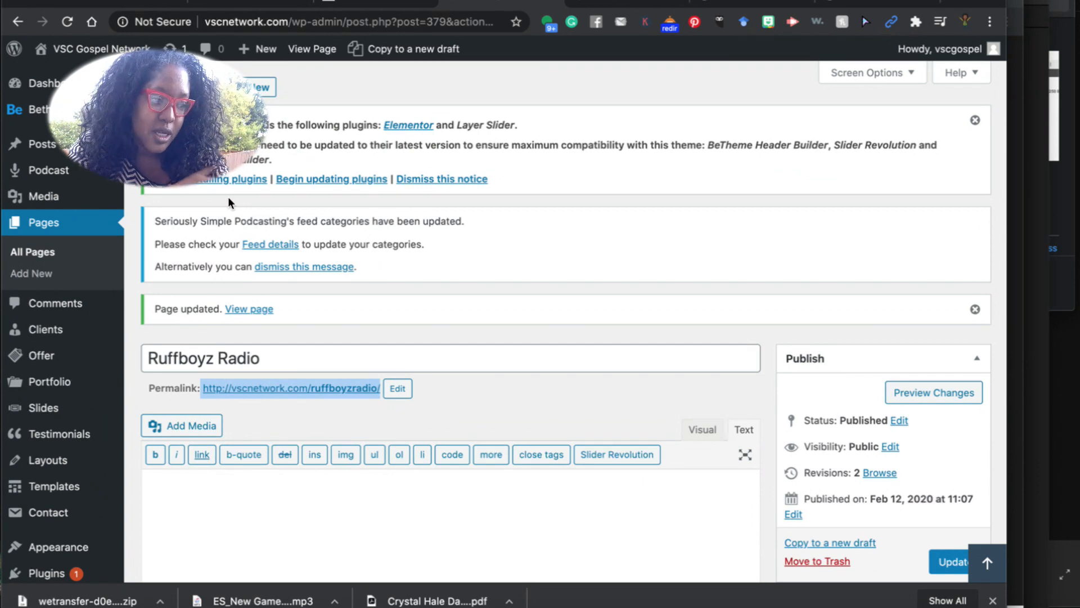
Replace MAT with Ruffboyz in both column headings and save the column content.
scroll(304, 400, down, 12)
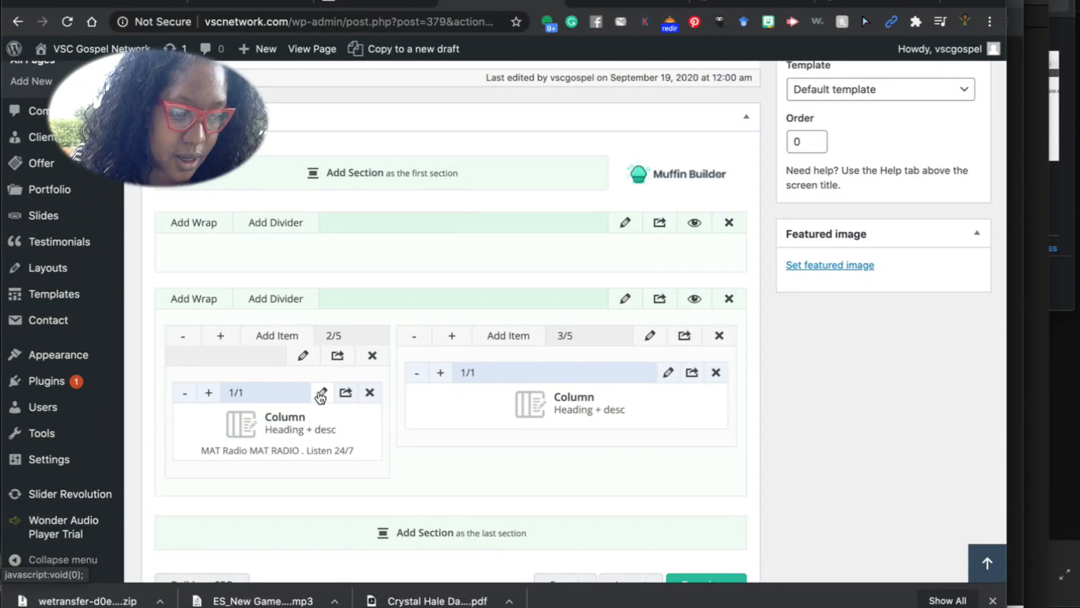
click(322, 395)
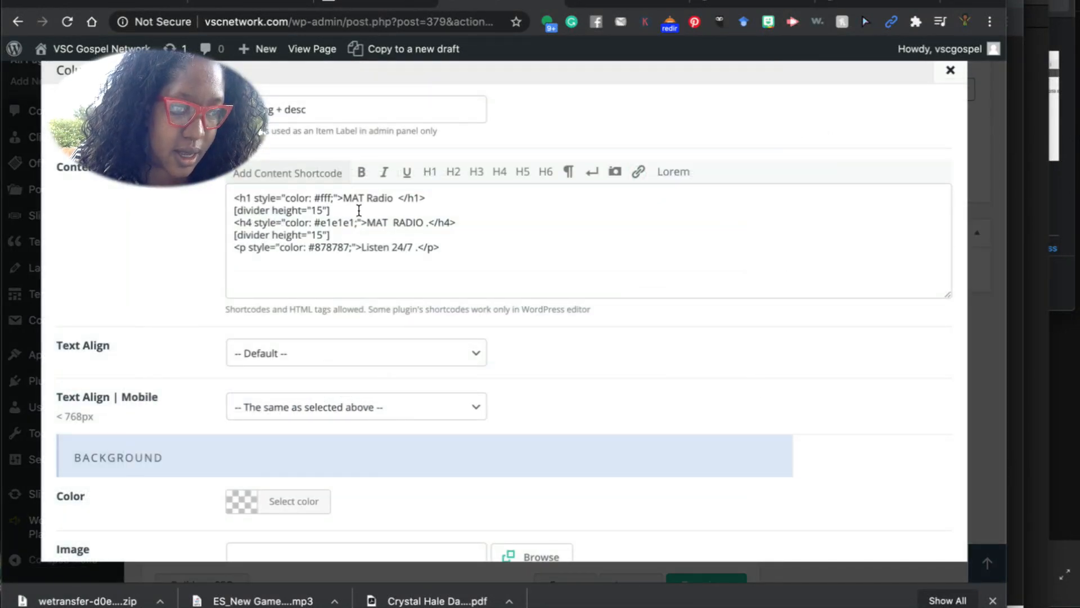
drag(343, 206, 366, 206)
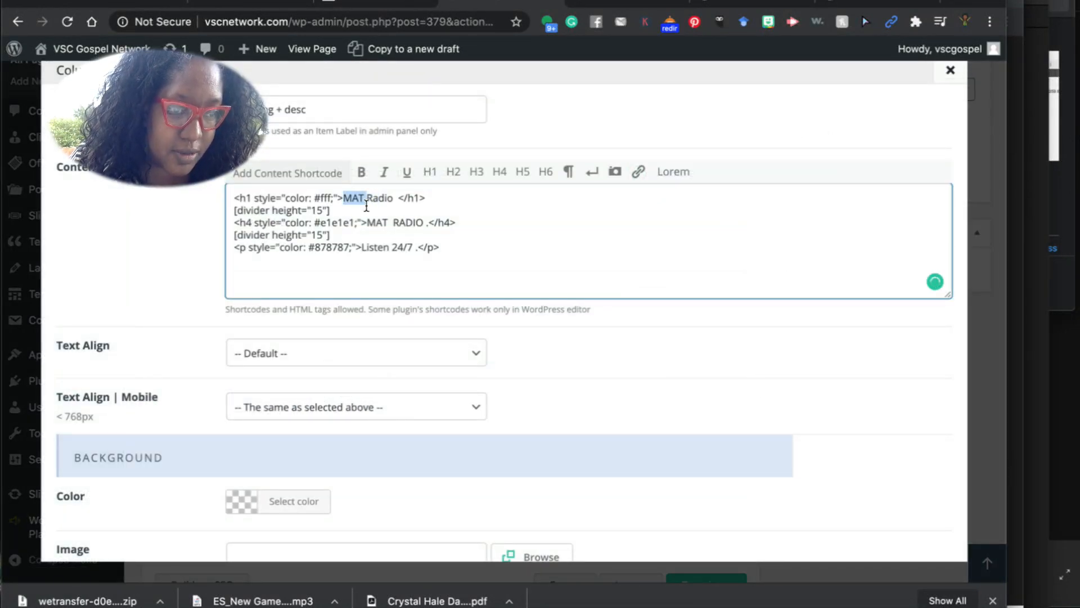
text(Ru)
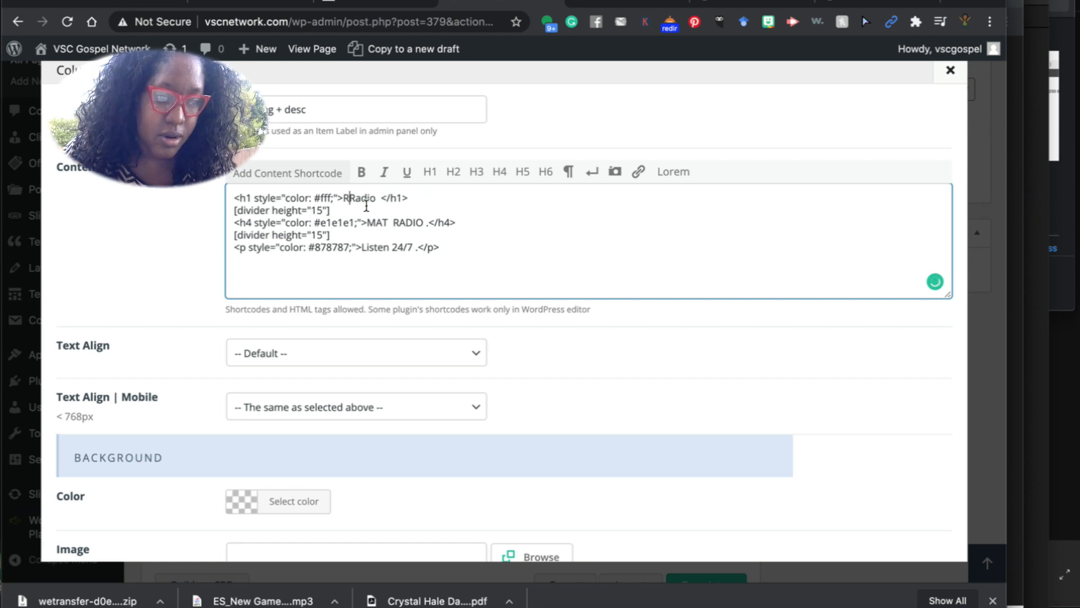
text(ffBoyz)
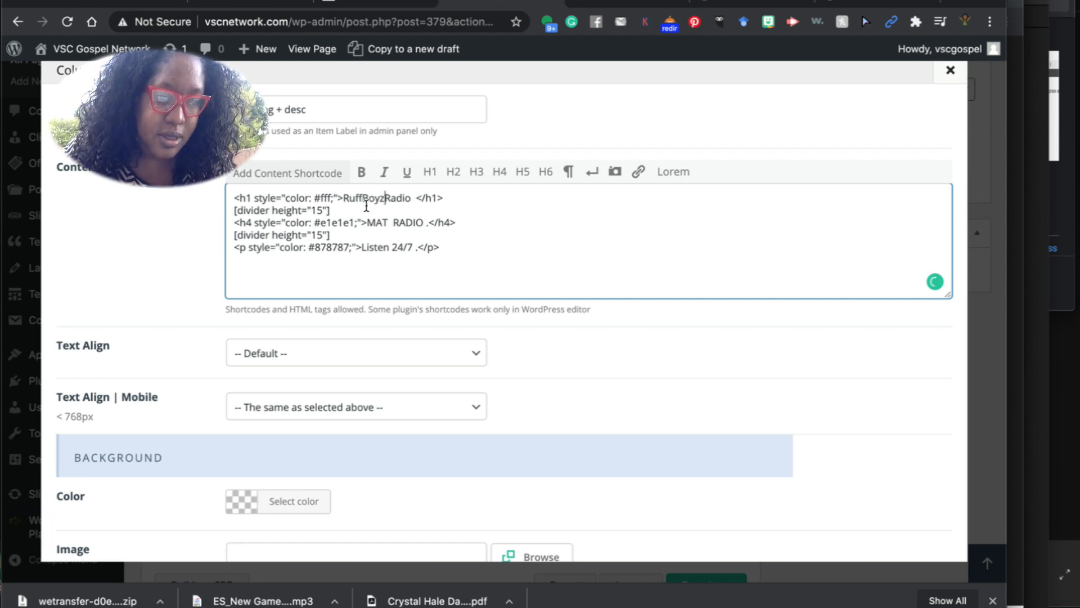
text(oyz )
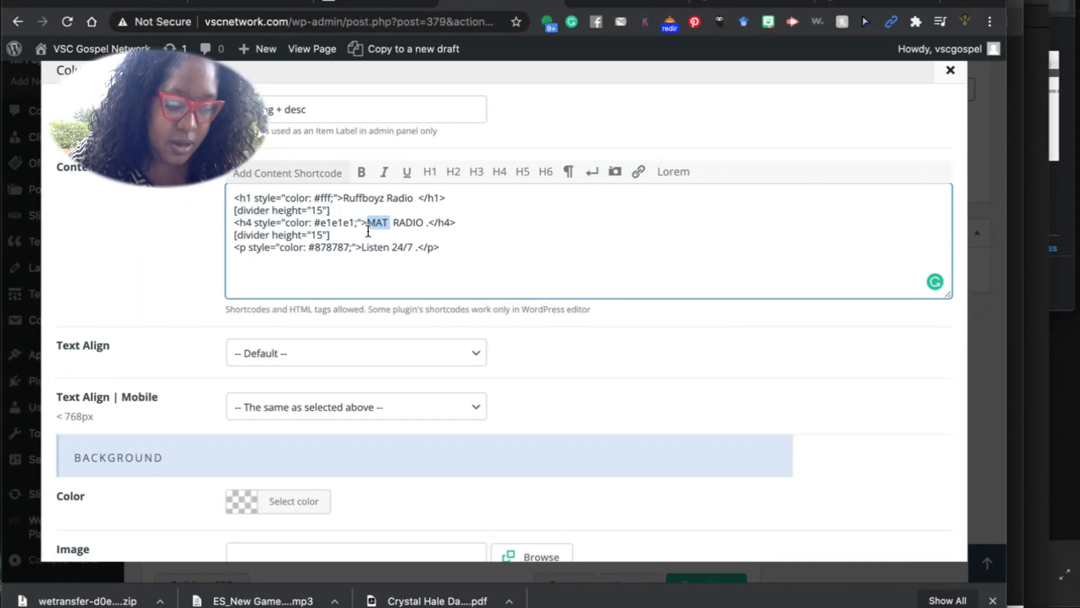
text(Ruffboyz)
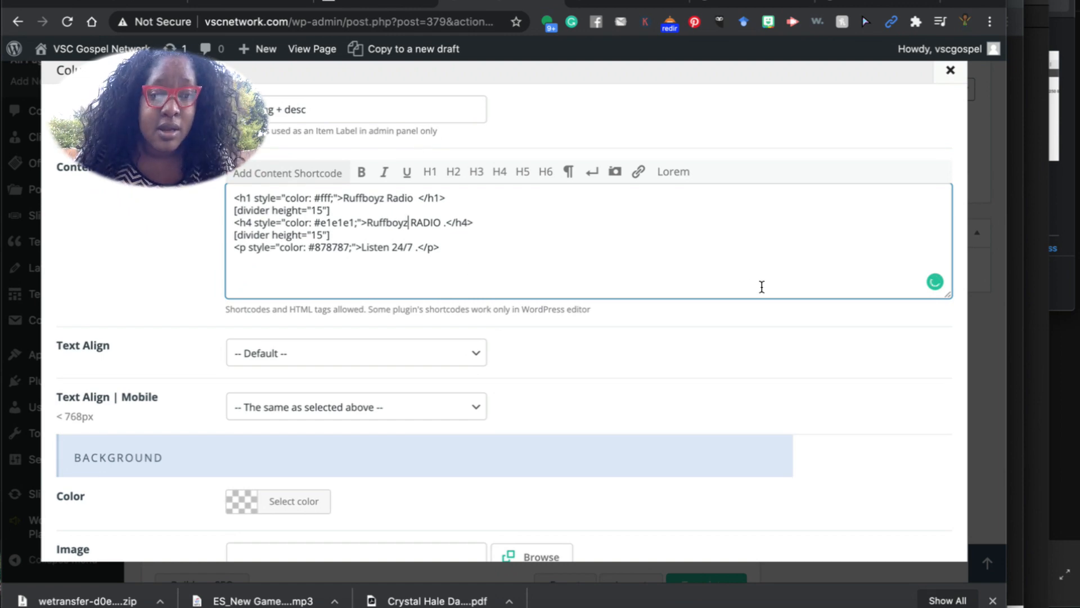
scroll(761, 287, down, 10)
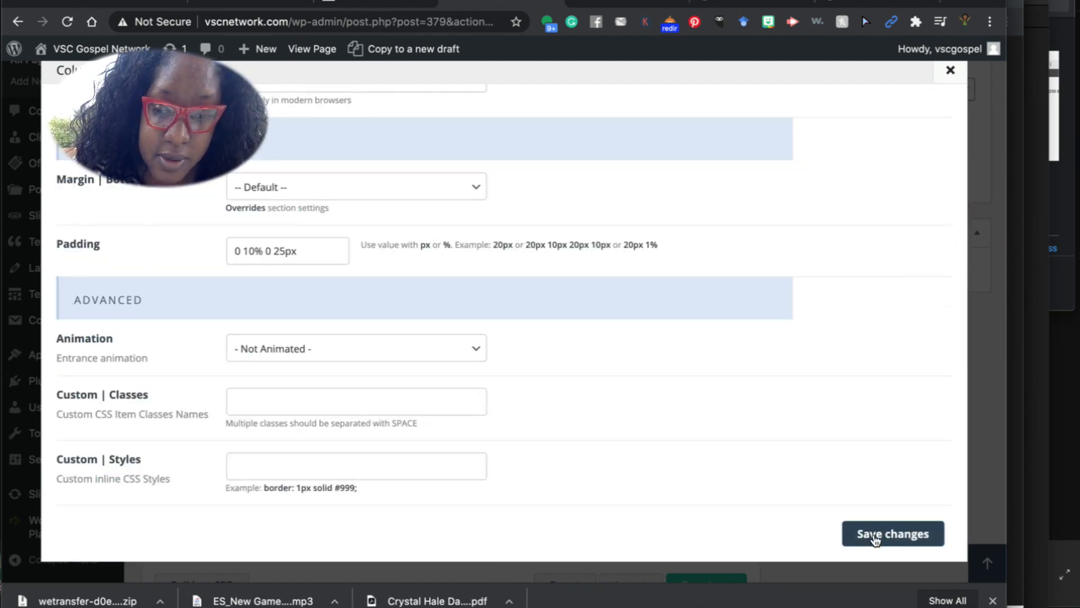
click(875, 539)
scroll(924, 292, up, 5)
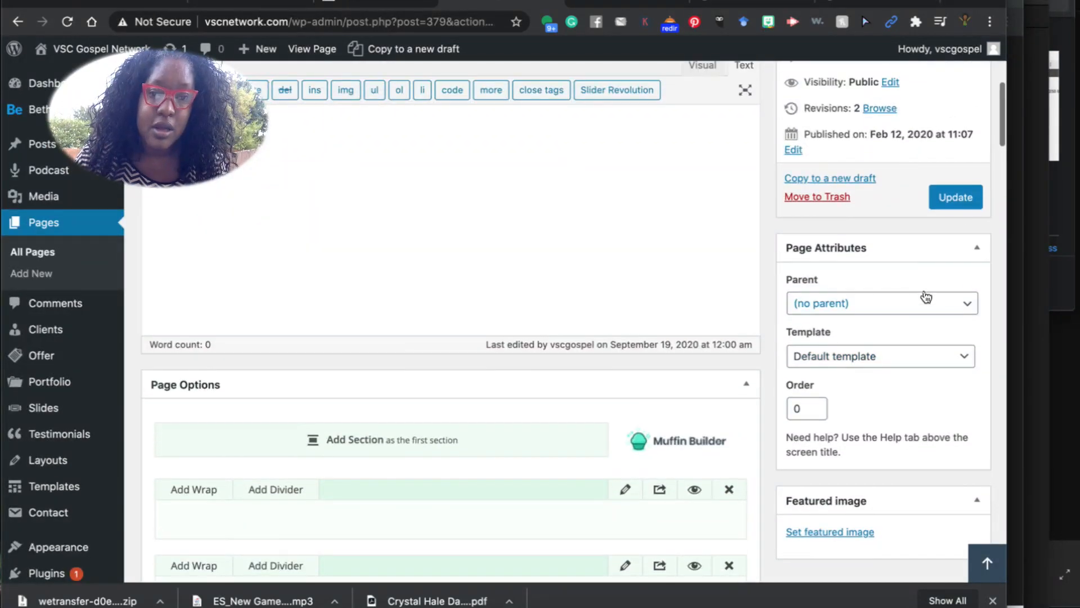
click(973, 193)
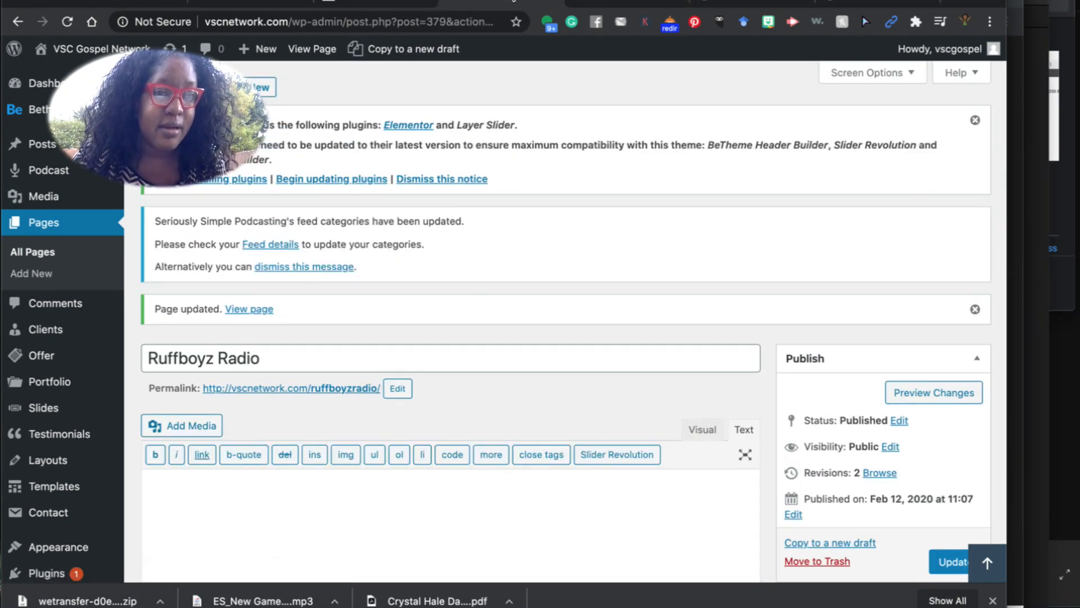
drag(202, 394, 365, 400)
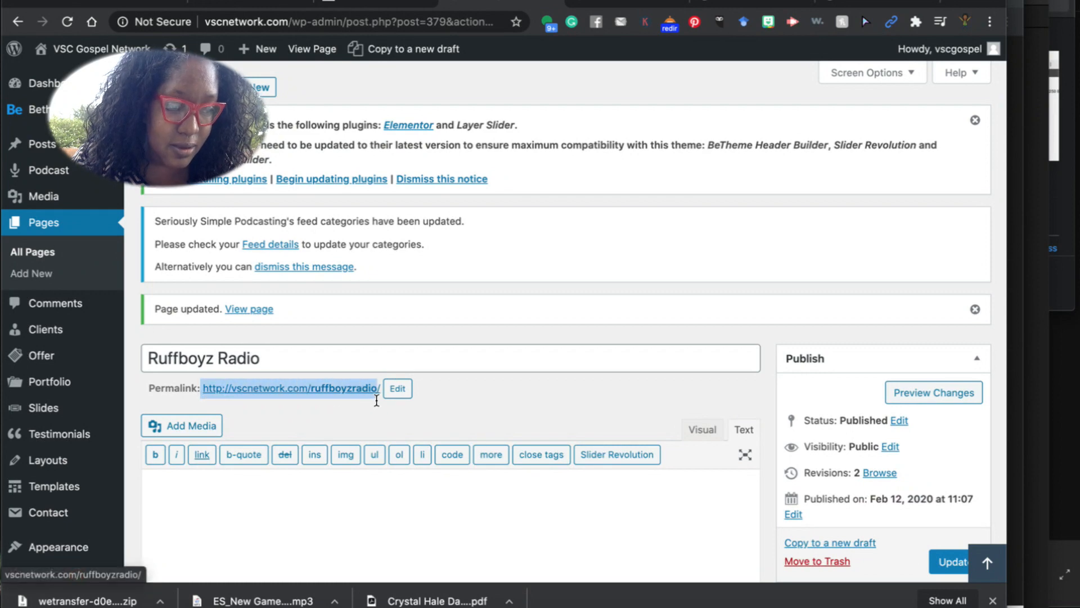
right_click(330, 394)
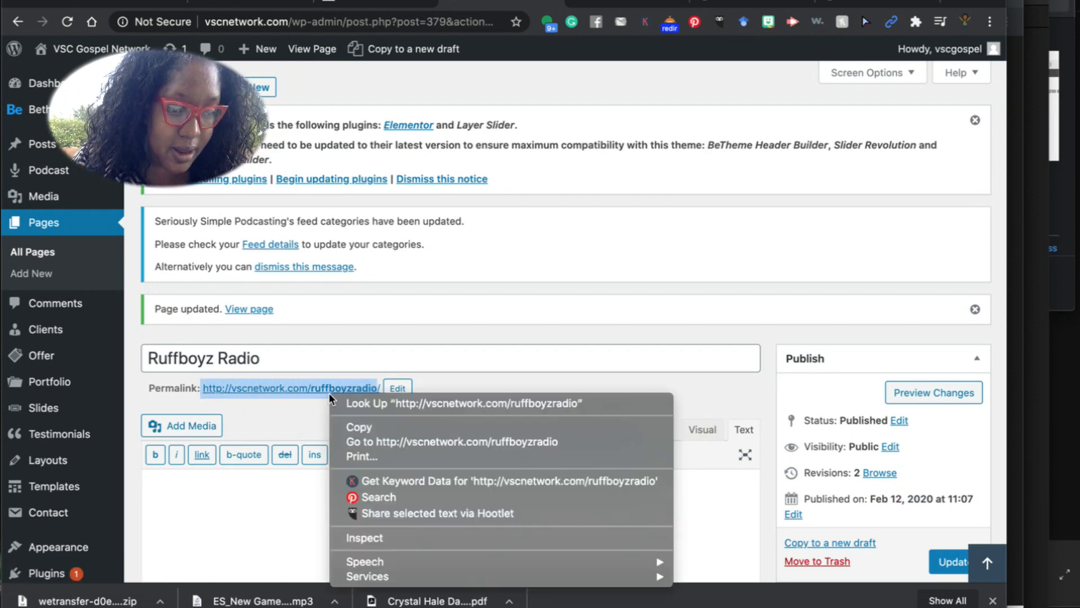
click(380, 427)
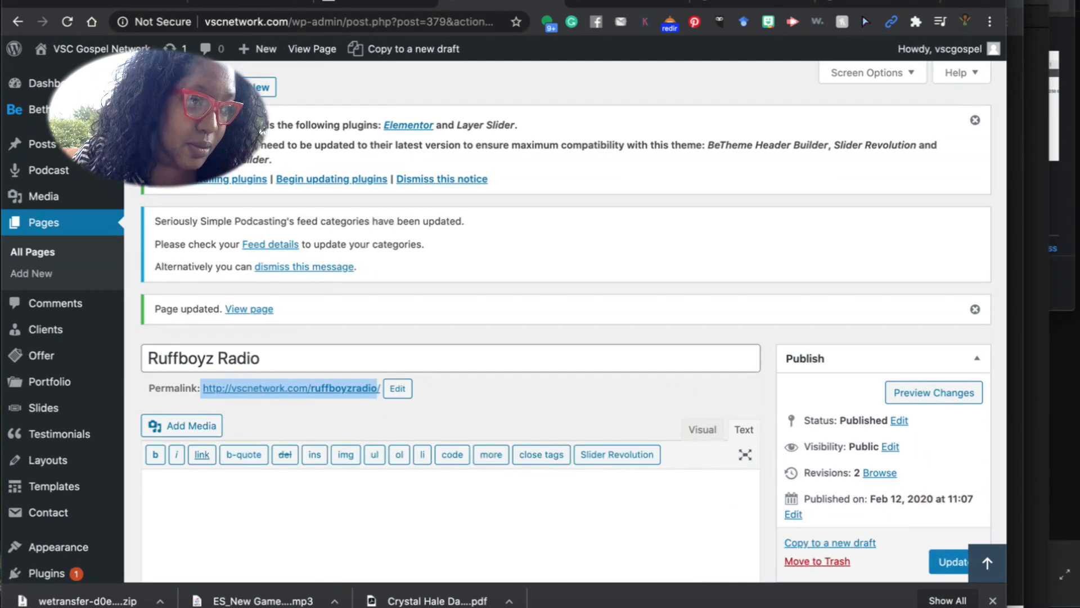
click(92, 0)
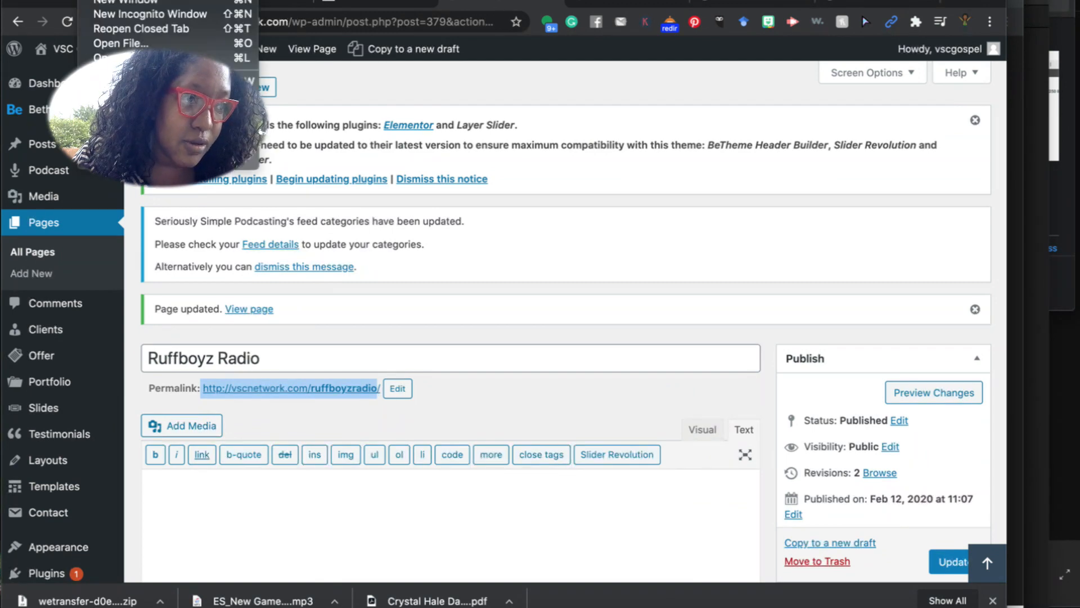
click(129, 15)
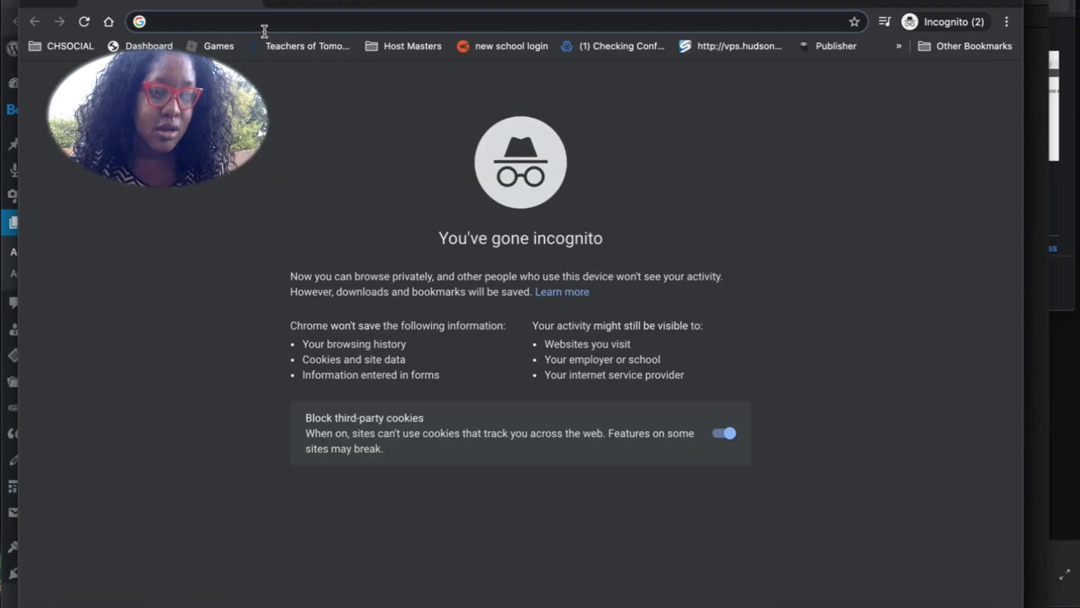
Load the copied ruffboyzradio address to confirm the live page shows the Ruffboyz Radio heading.
text(http://vscnetwork.com/ruffboyzradio)
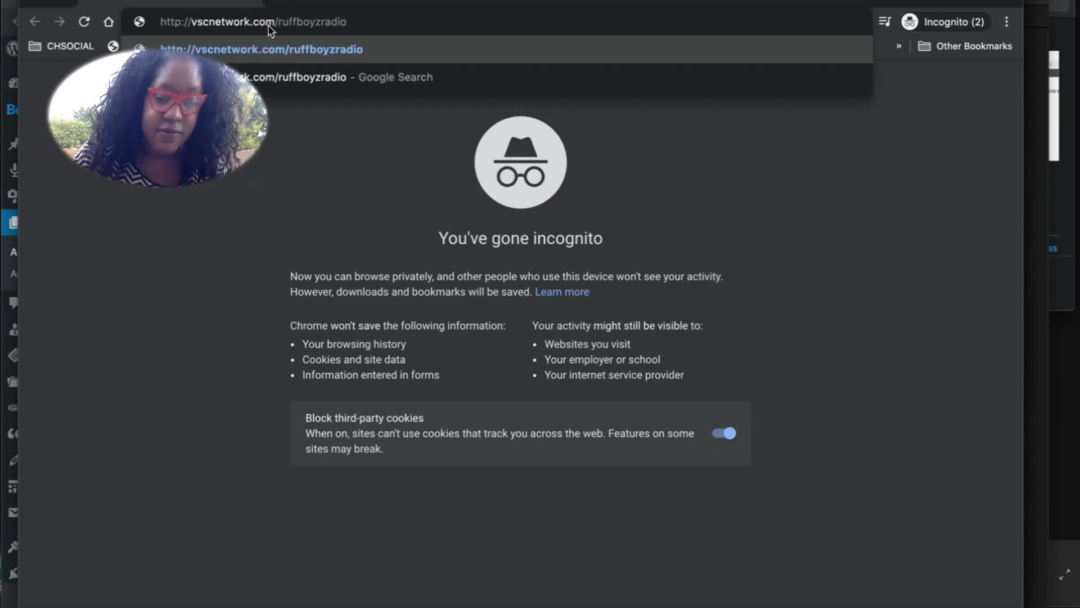
key(Return)
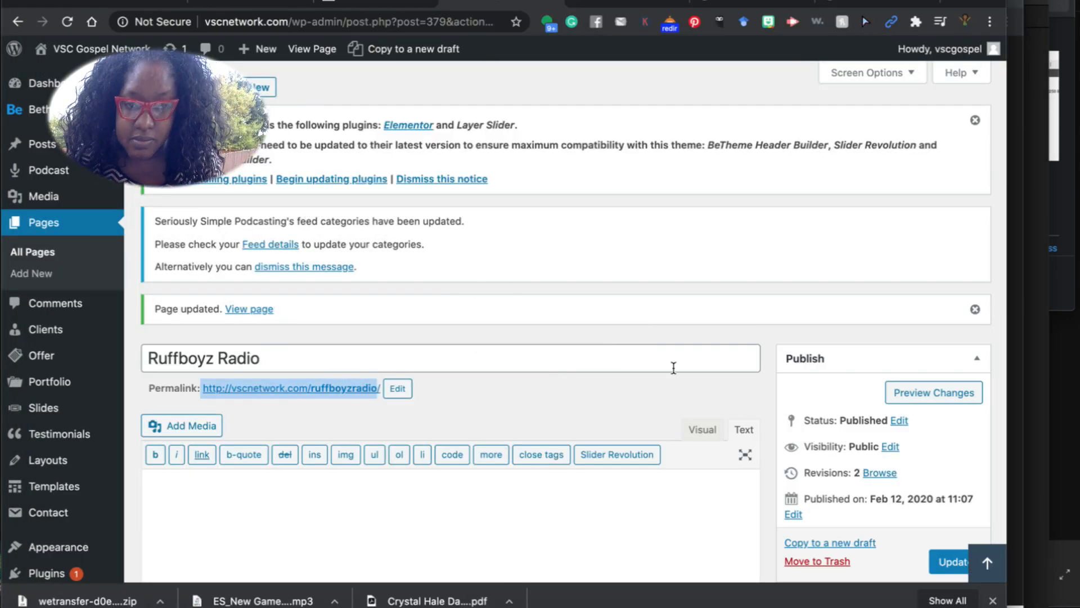
click(531, 387)
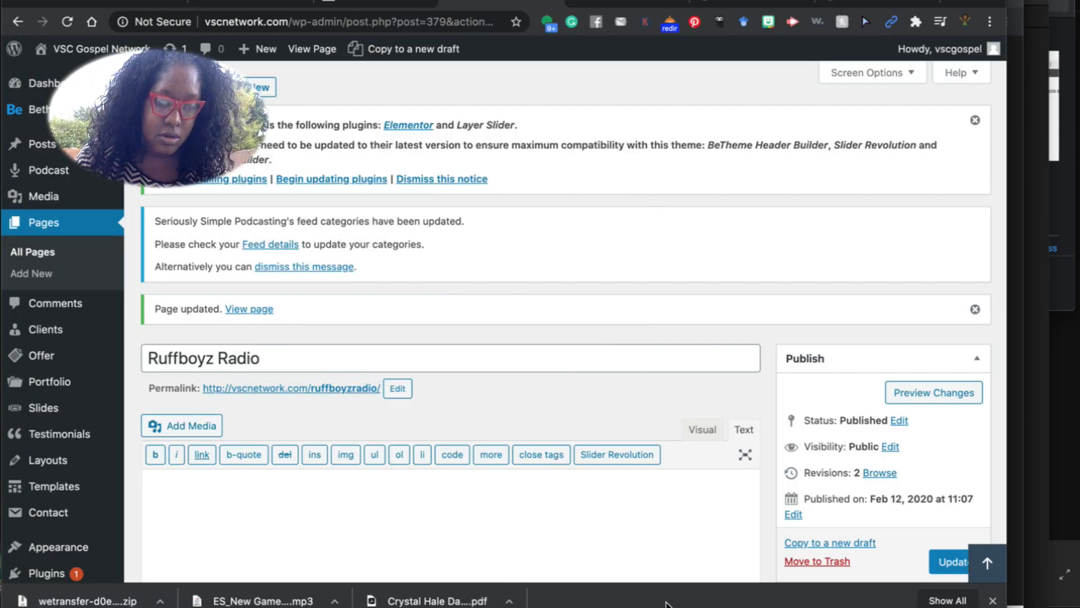
Note Indy Nation's updated play link and MAT Radio's change to Ruffboyz Radio, then return to All Pages.
click(607, 605)
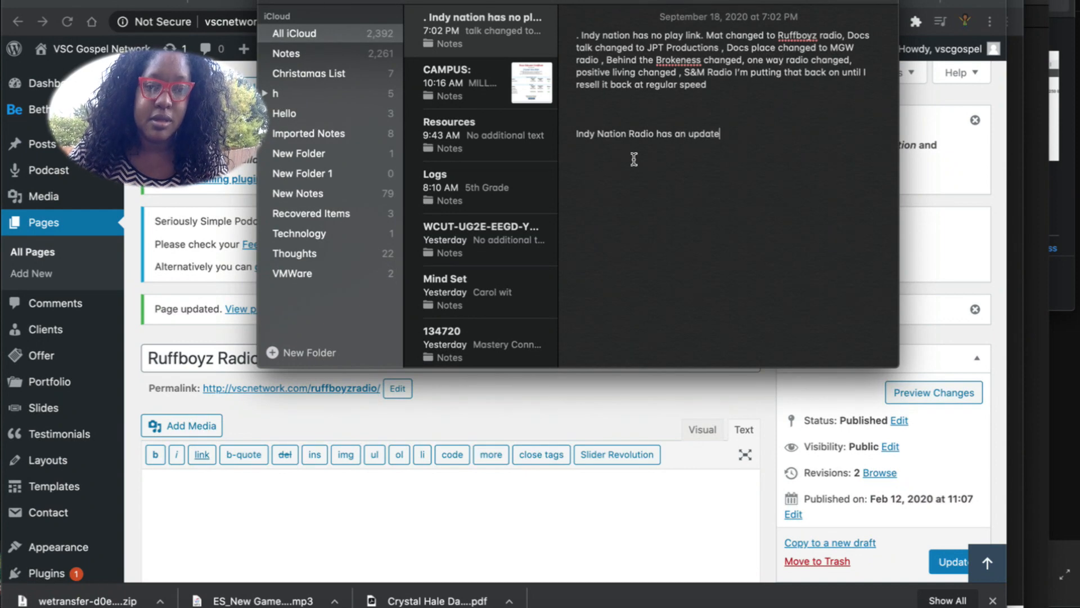
text(ay link, MAT)
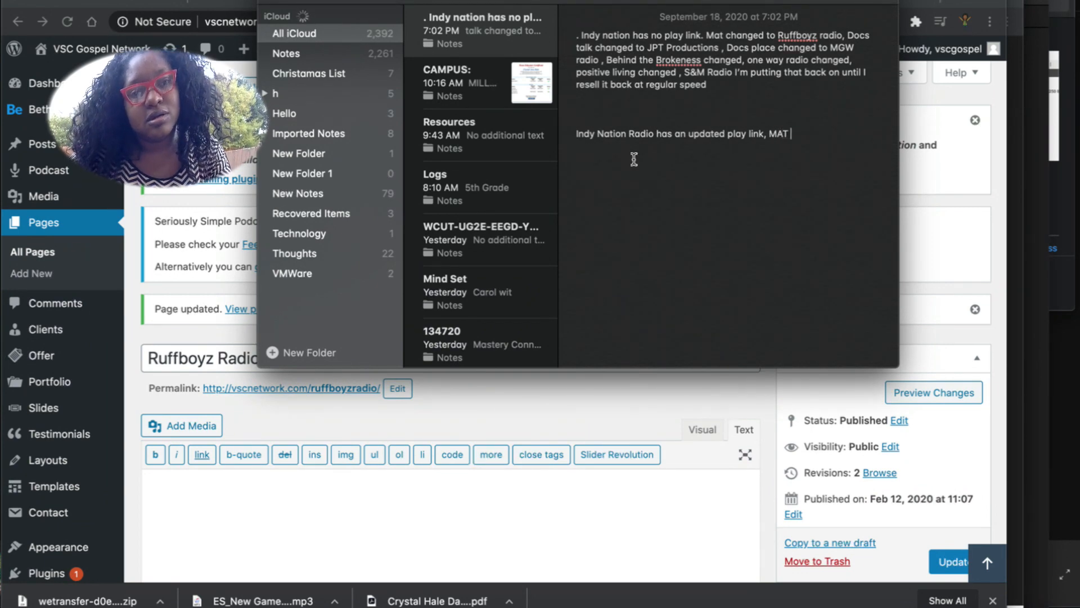
text(een changed to Ruf)
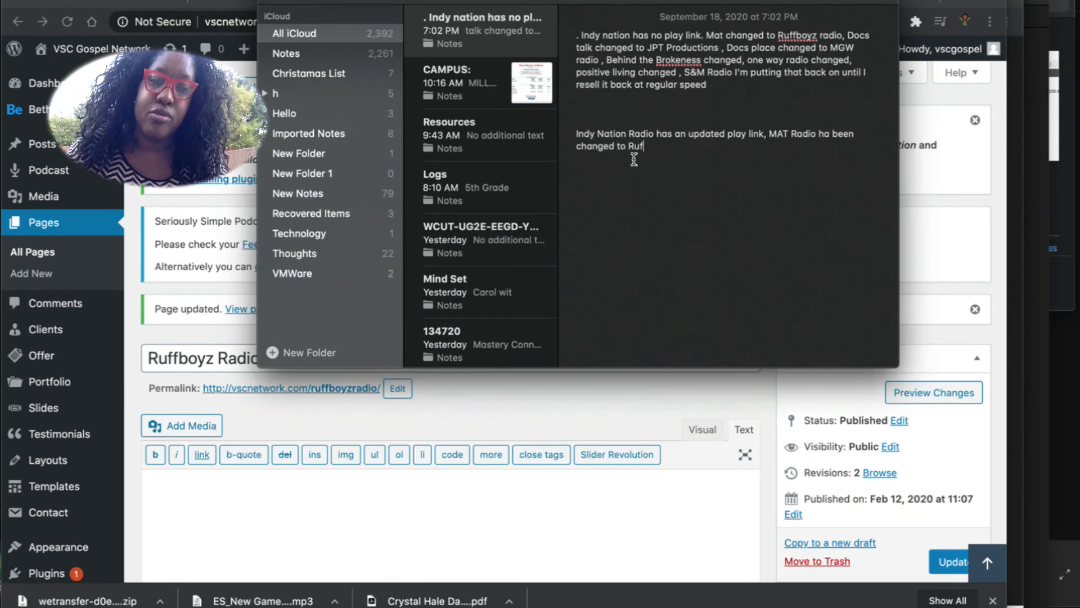
text(fboyz Radio .)
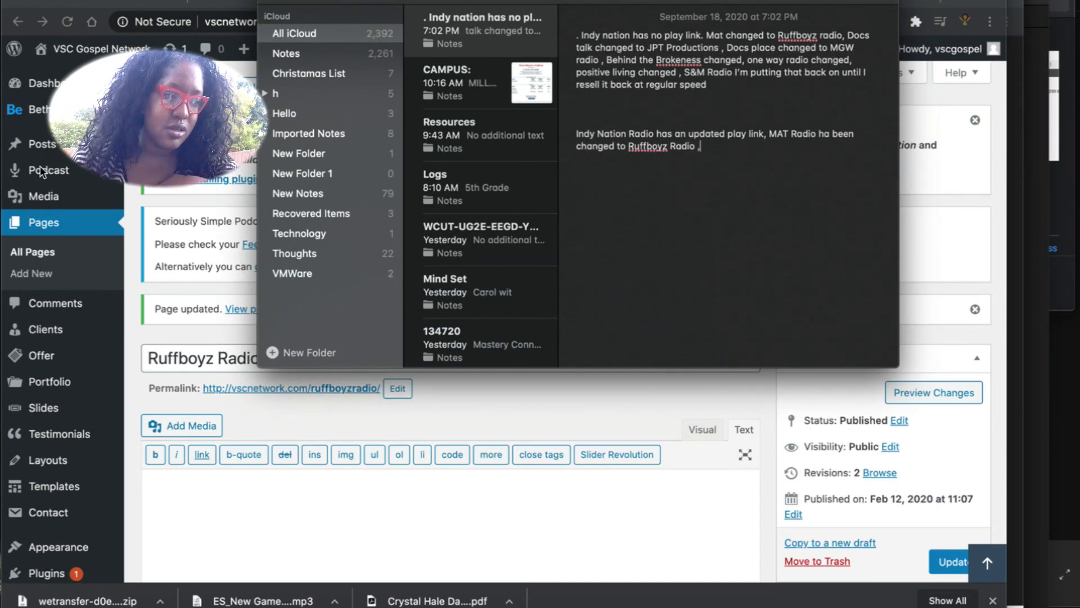
click(58, 160)
click(39, 225)
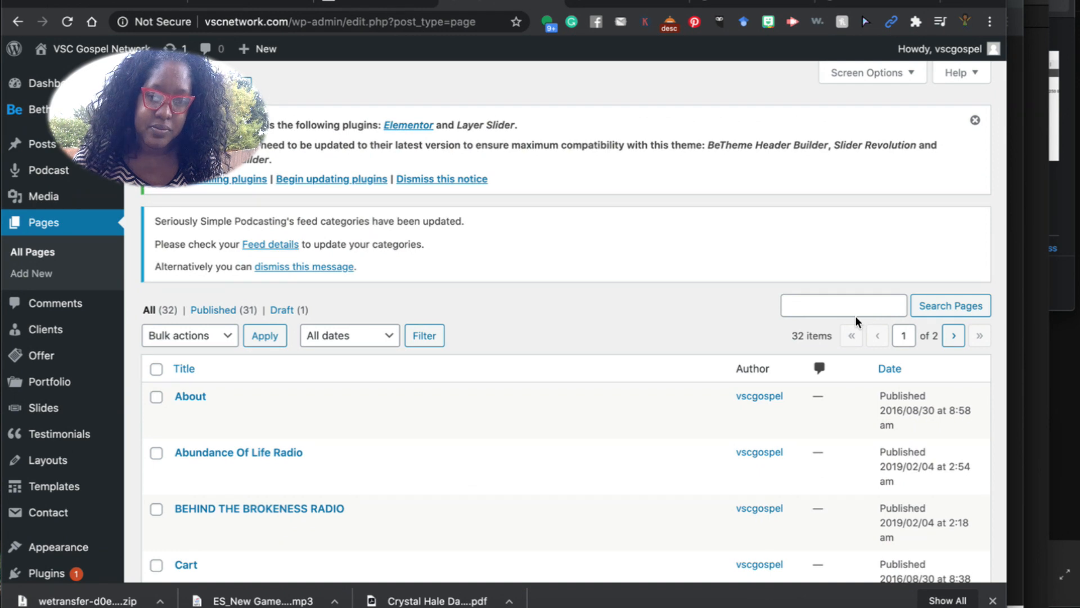
Search pages for 'doc talk' and open DOC'S TALK RADIO to review its wonderplugin_audio content.
click(851, 313)
text(doc talk)
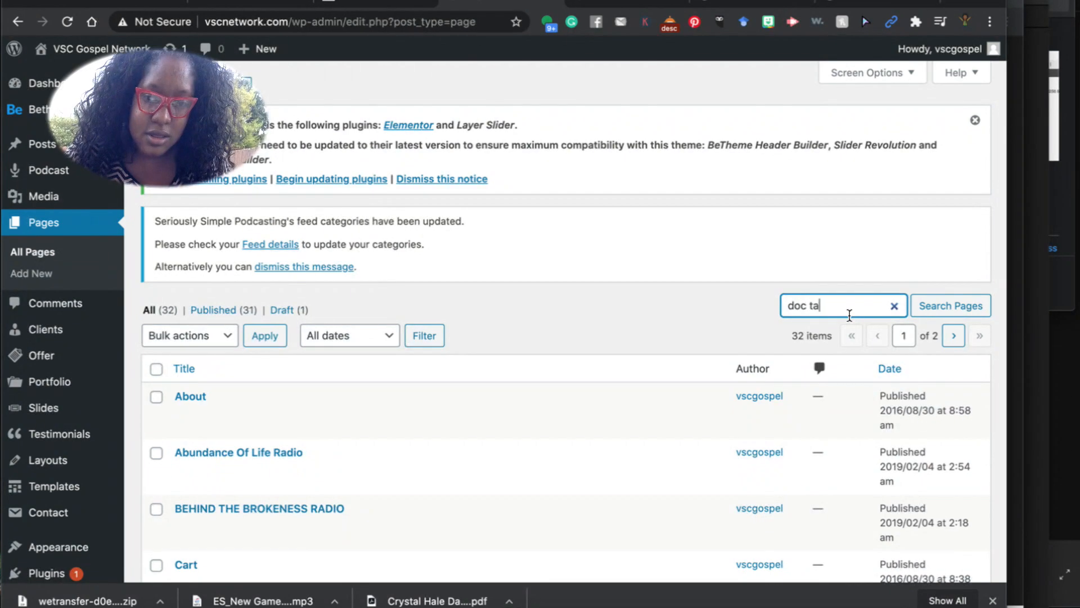
key(Return)
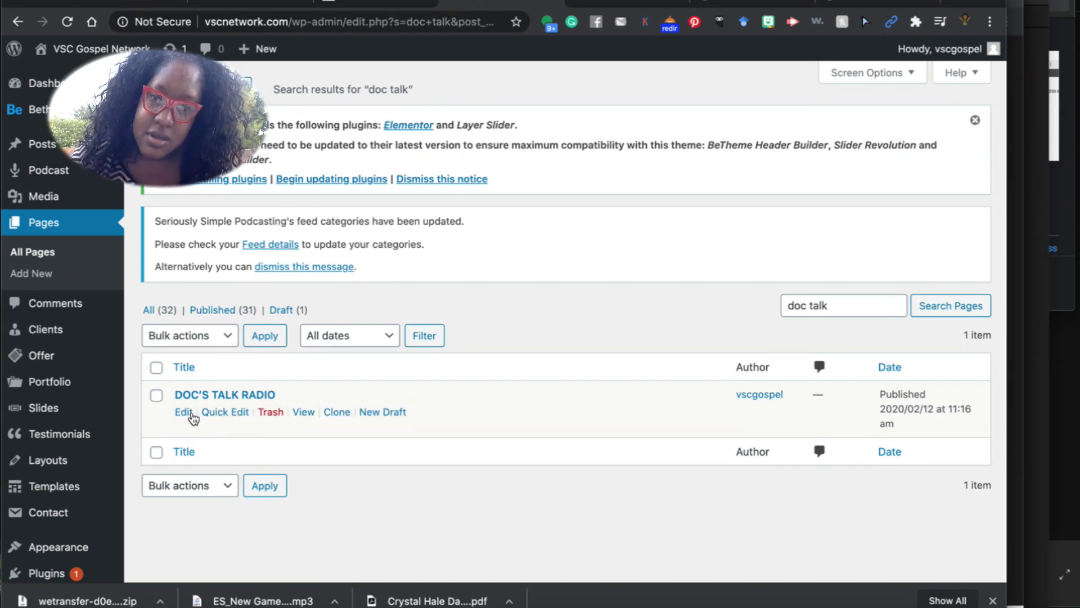
click(185, 413)
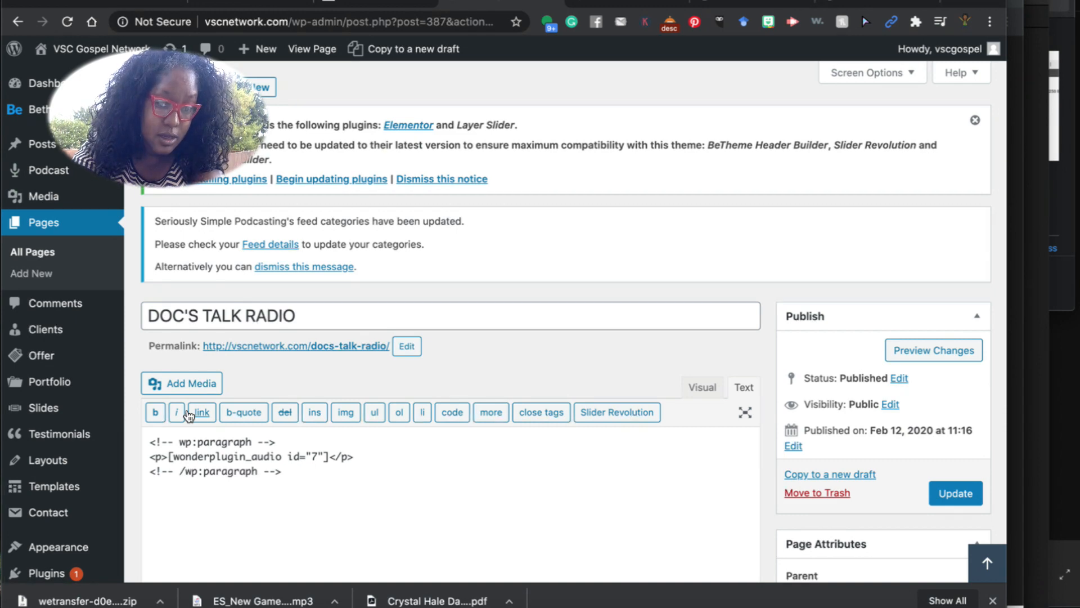
scroll(358, 440, down, 15)
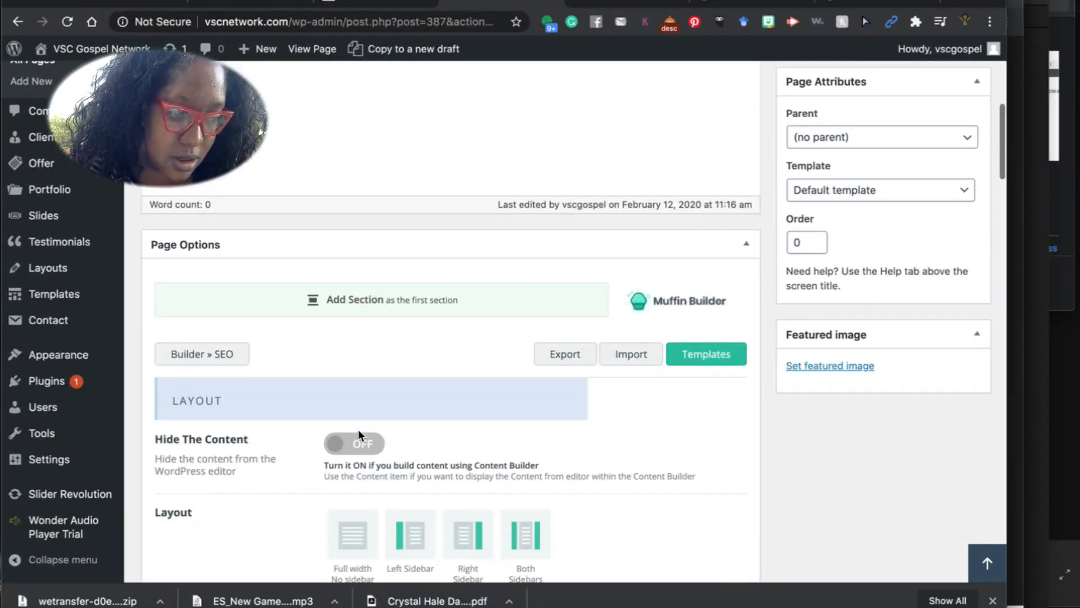
scroll(359, 440, down, 20)
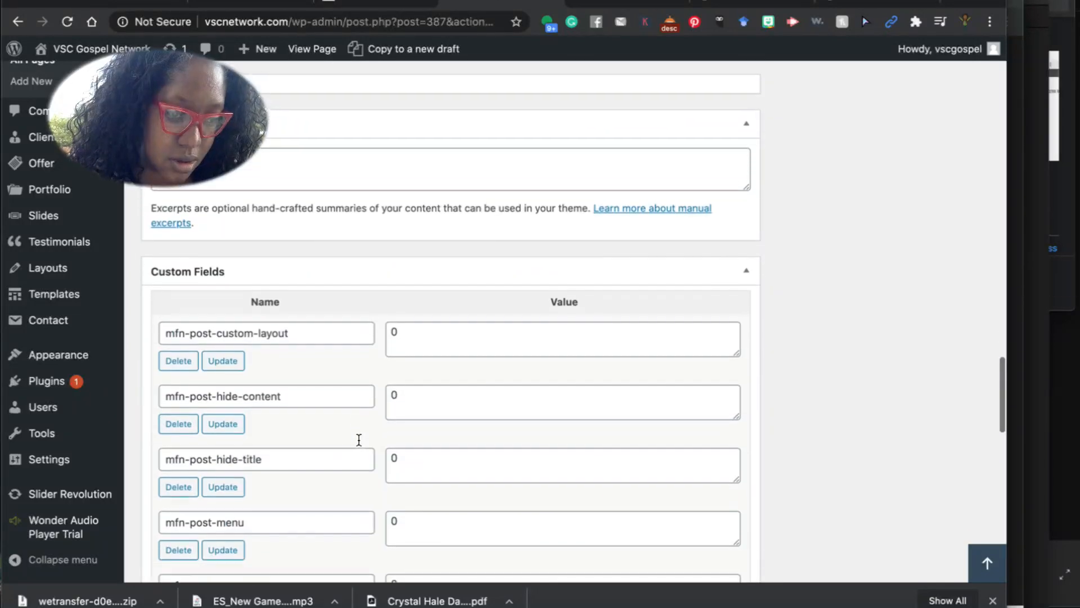
scroll(367, 422, down, 2)
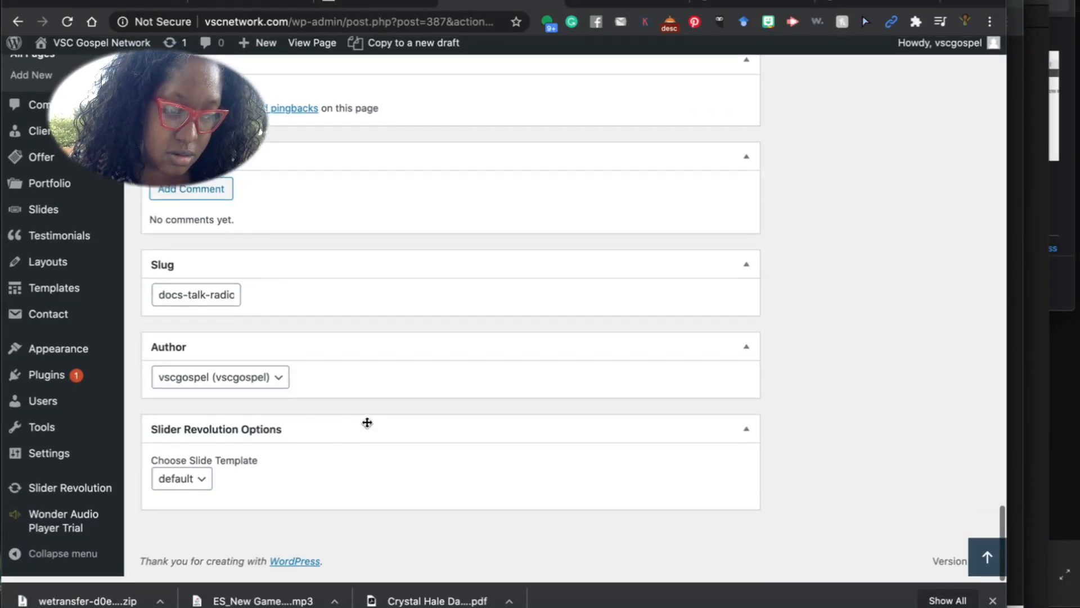
scroll(367, 422, up, 15)
scroll(369, 426, up, 12)
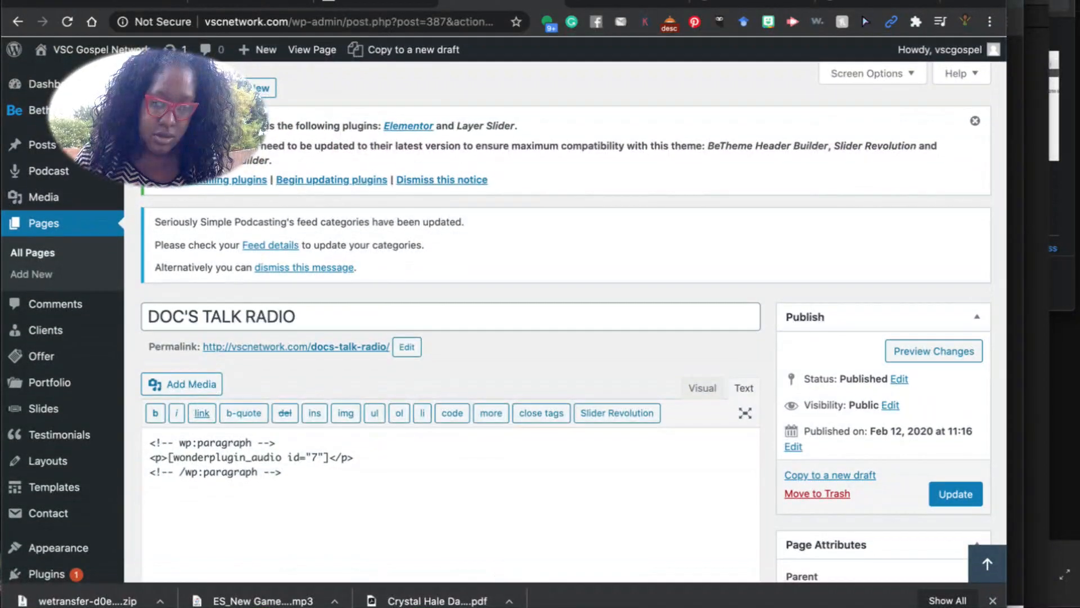
click(607, 606)
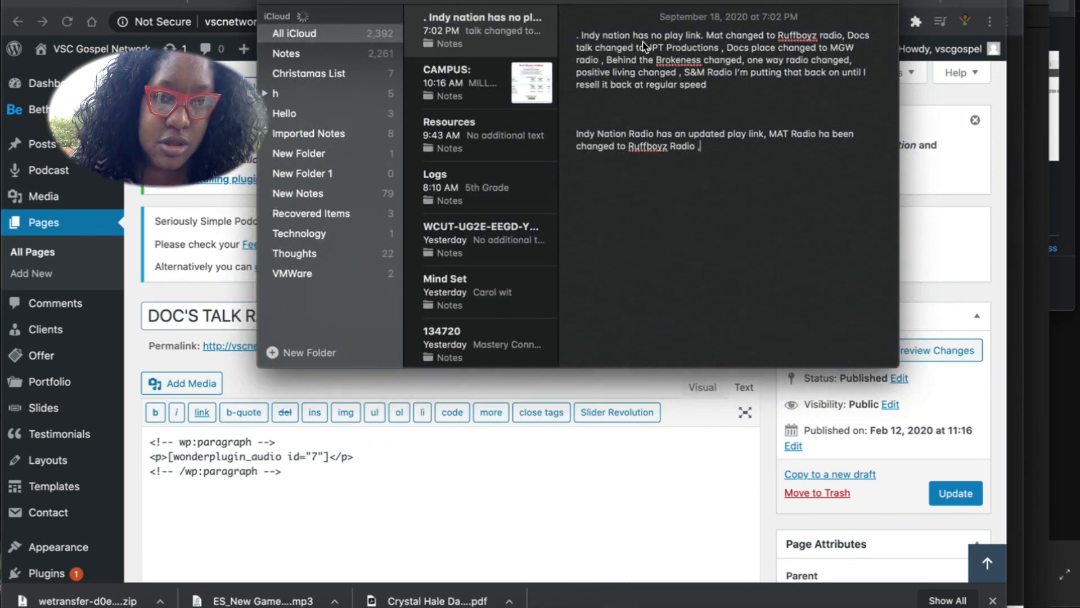
Retitle the page JPT Productions and change its permalink slug to jptproductions.
drag(704, 55, 720, 54)
key(super+c)
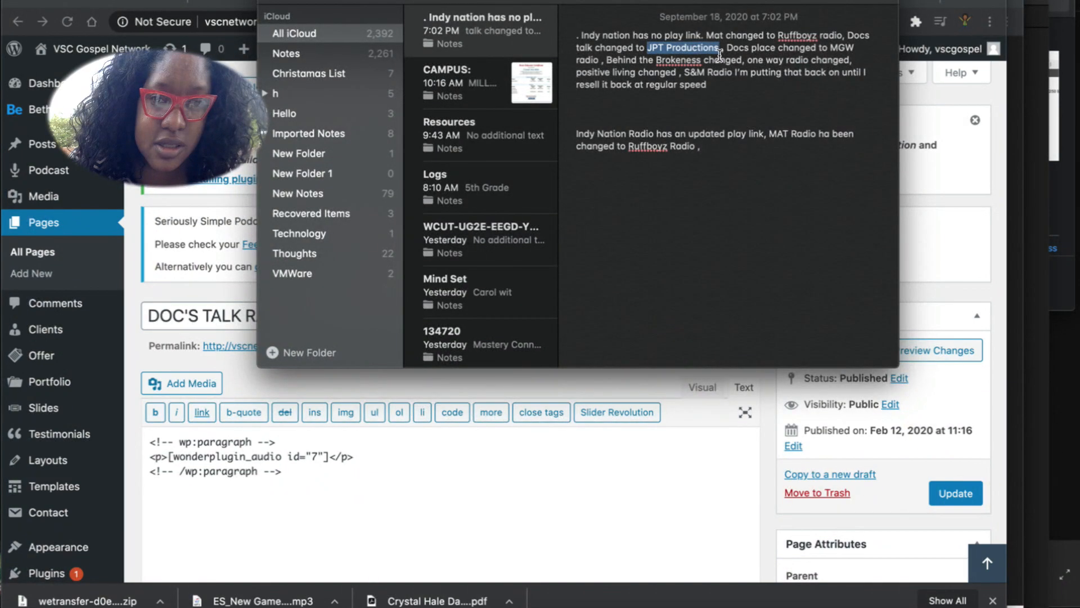
triple_click(198, 318)
key(super+v)
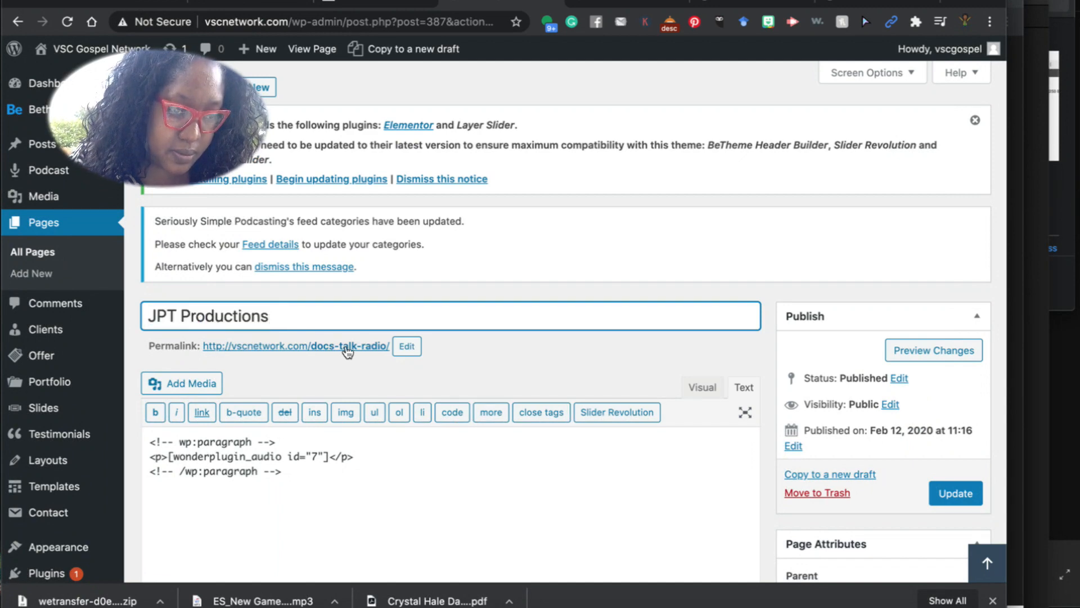
click(406, 346)
drag(384, 360, 319, 358)
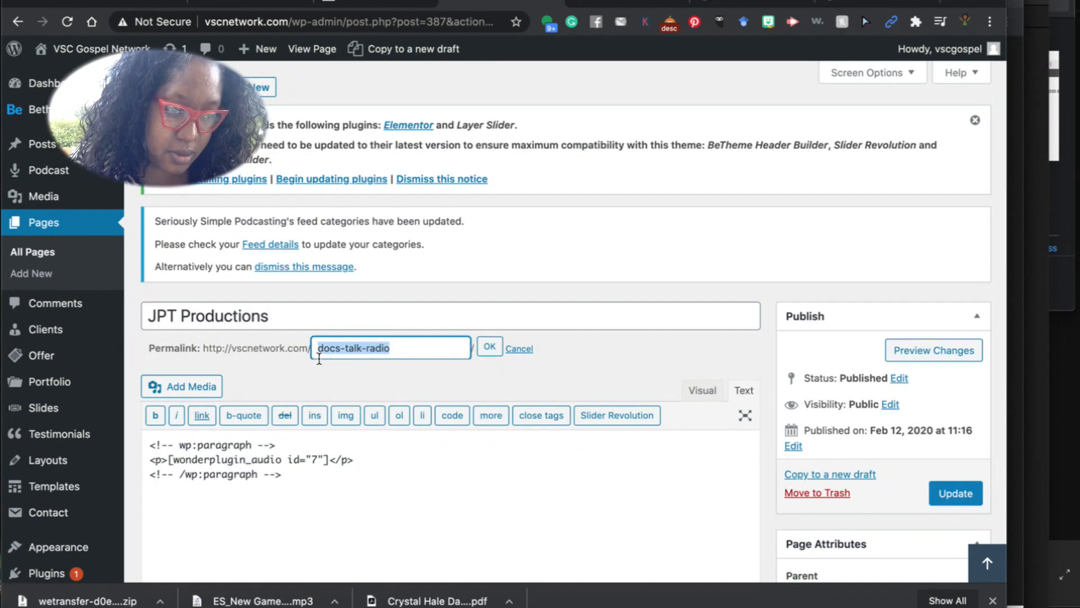
text(jptproductions)
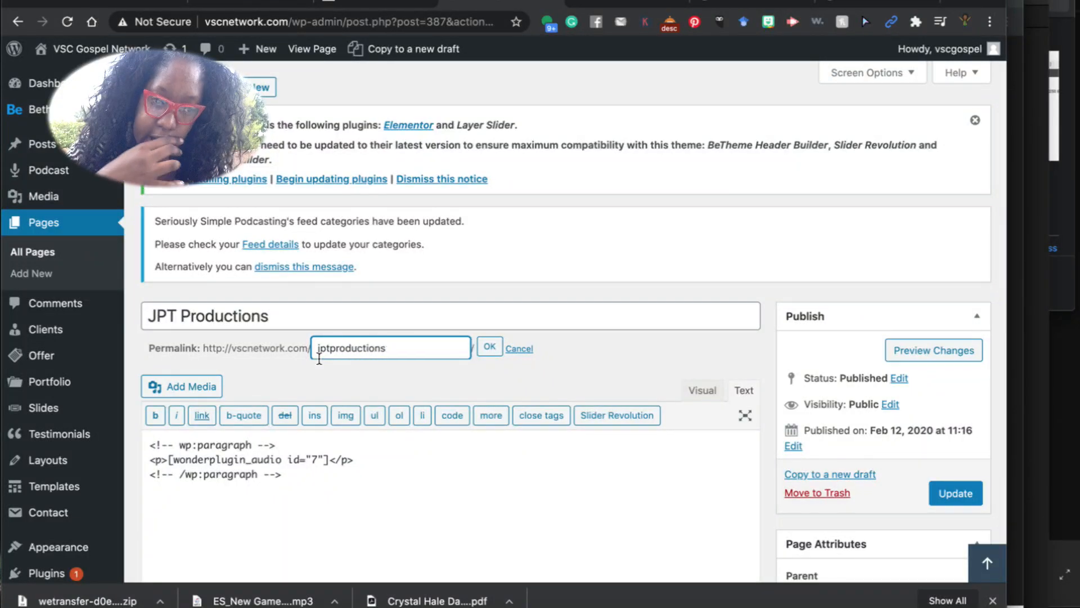
click(499, 350)
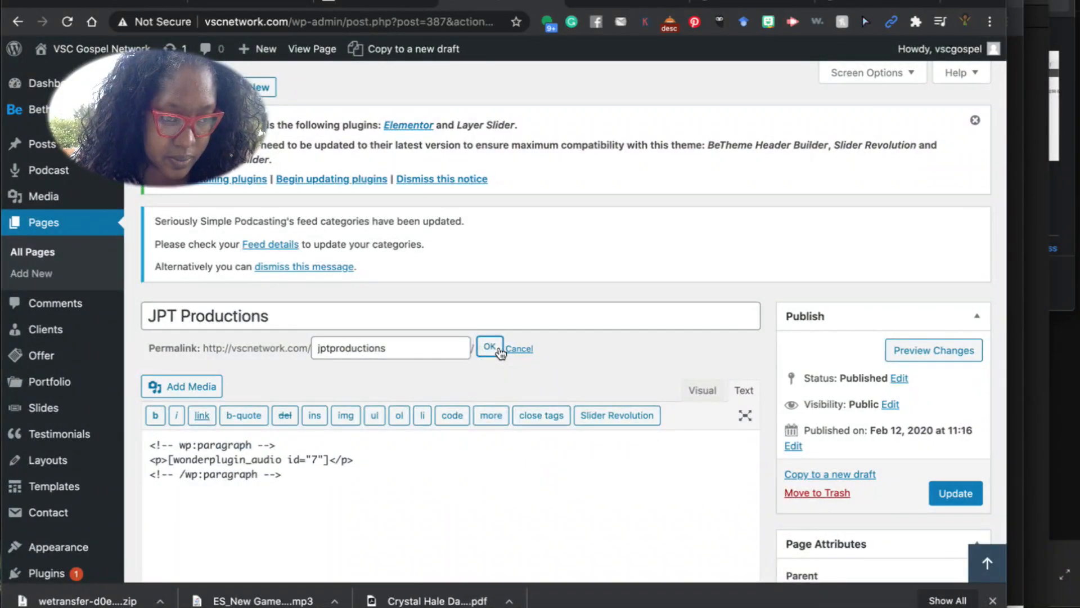
click(210, 349)
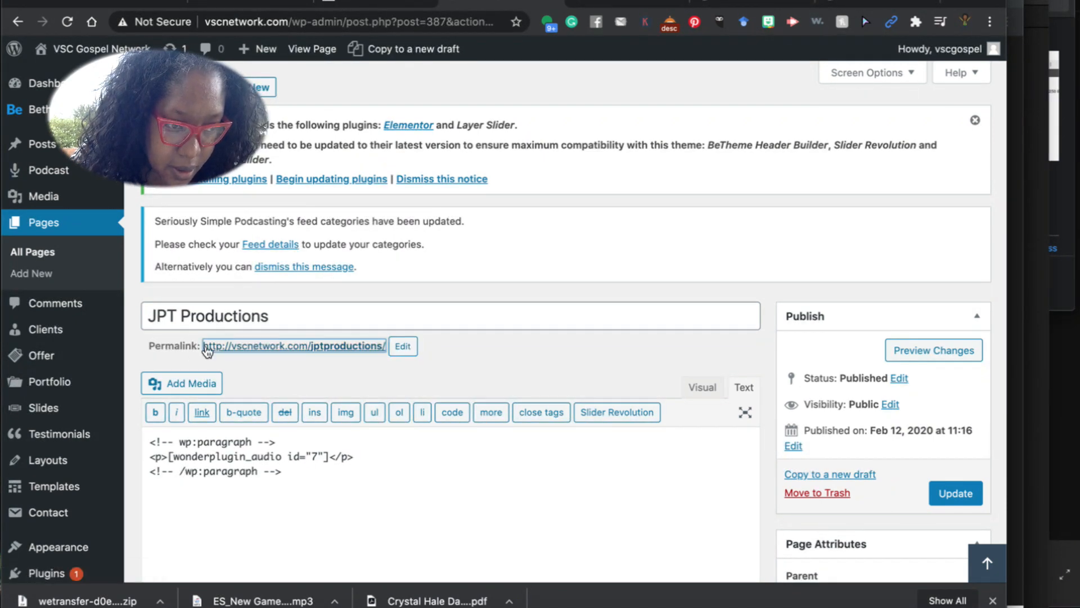
drag(203, 345, 386, 357)
key(super+c)
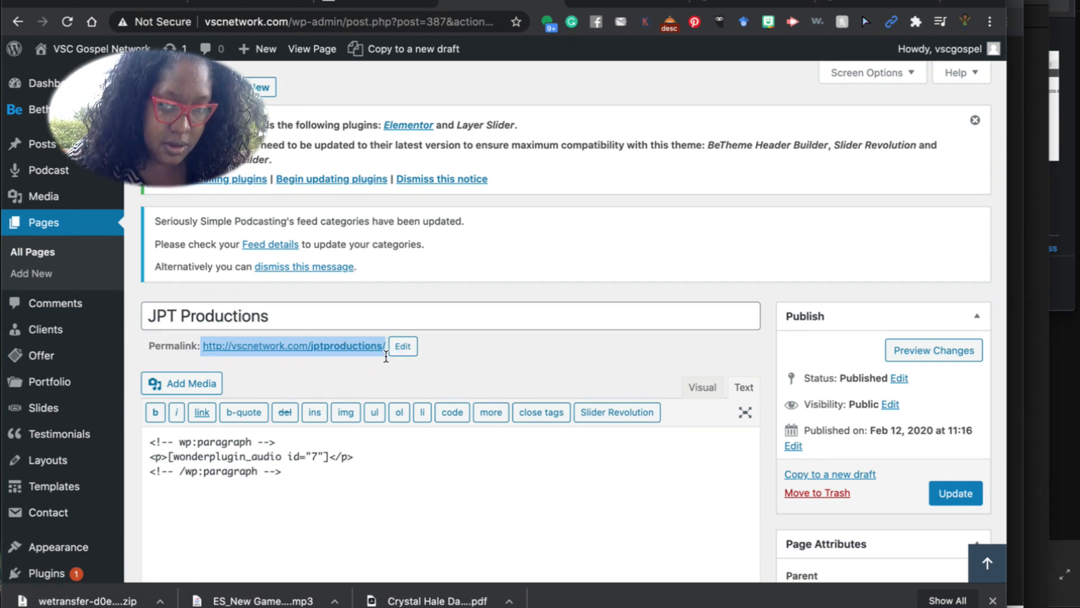
Quit the stray Compressor app to reveal the page editor.
click(1032, 511)
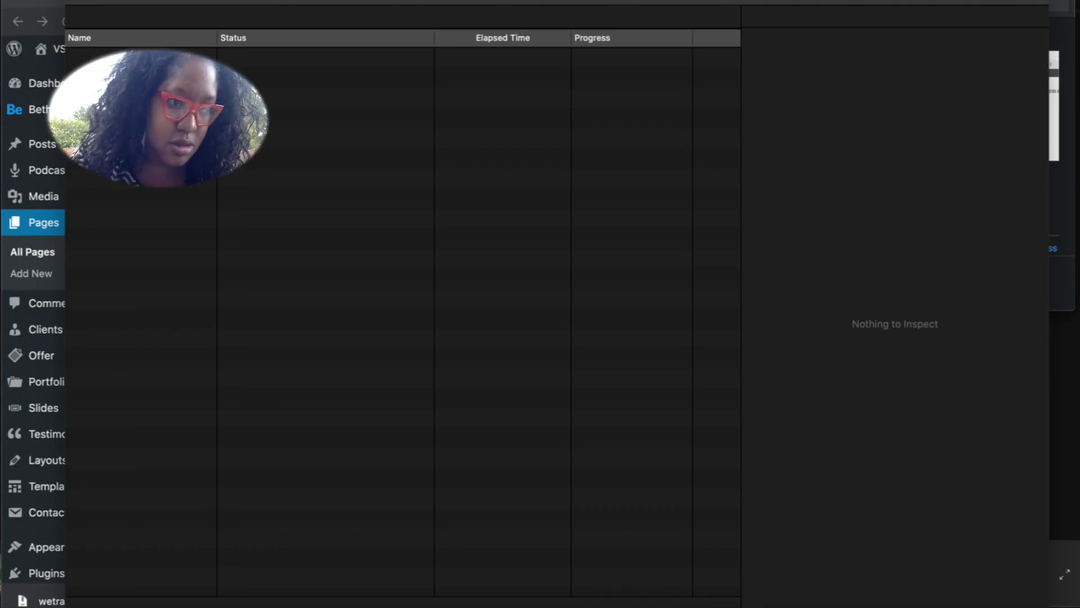
click(51, 0)
click(45, 138)
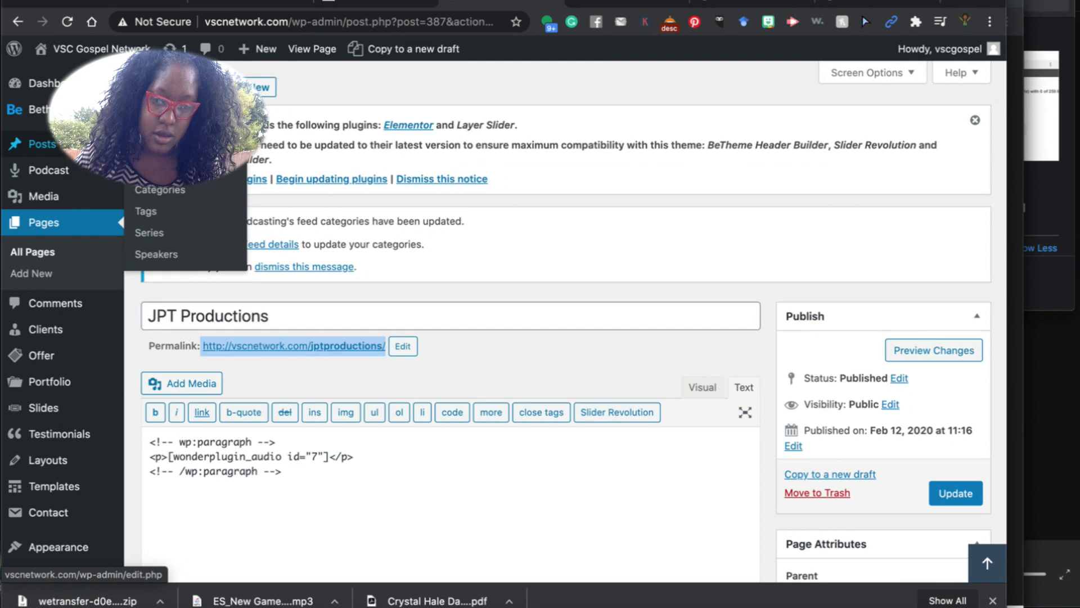
Add the Doc's Talk to JPT Productions update with the jptproductions link to the note.
click(622, 603)
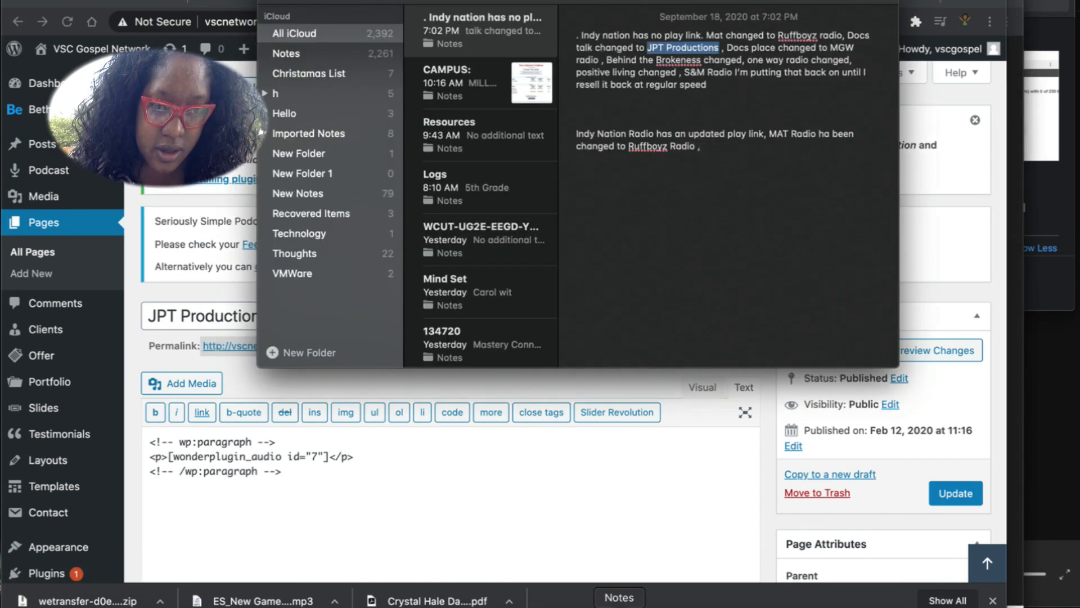
click(711, 153)
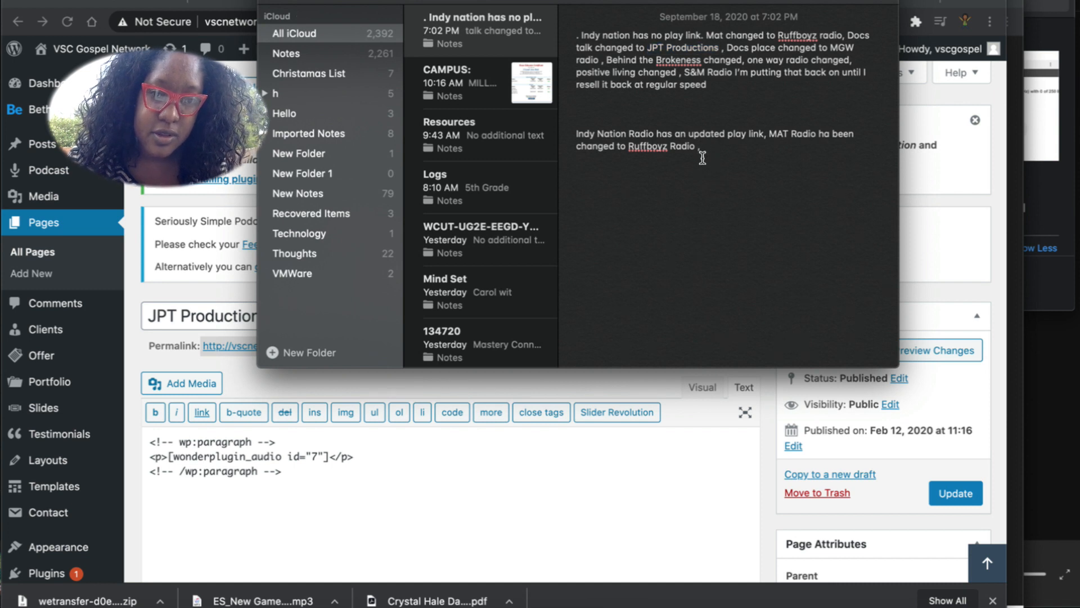
text(h)
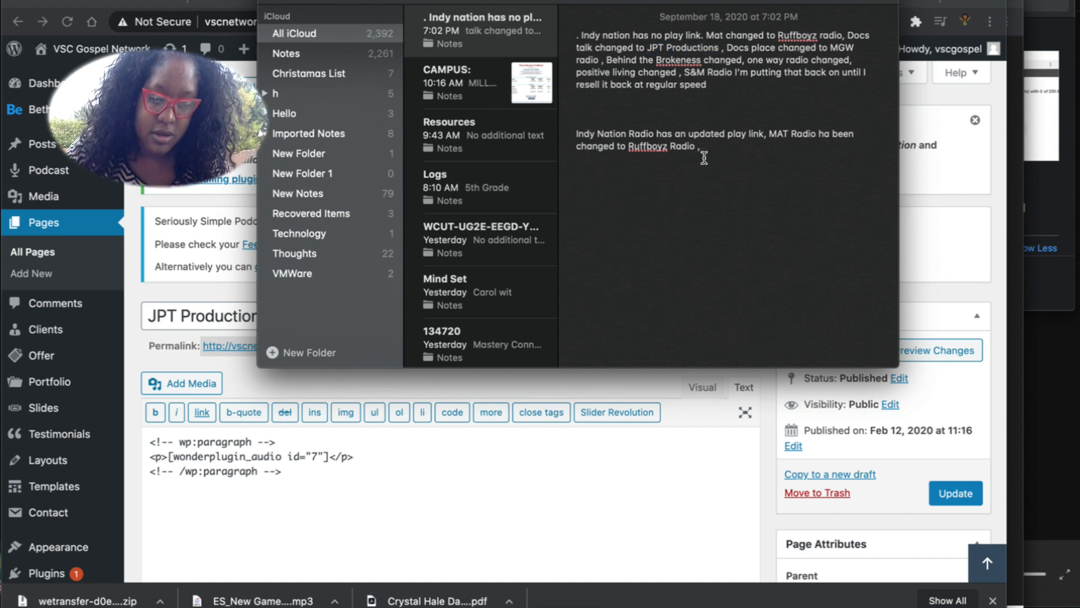
text(ere is the lin)
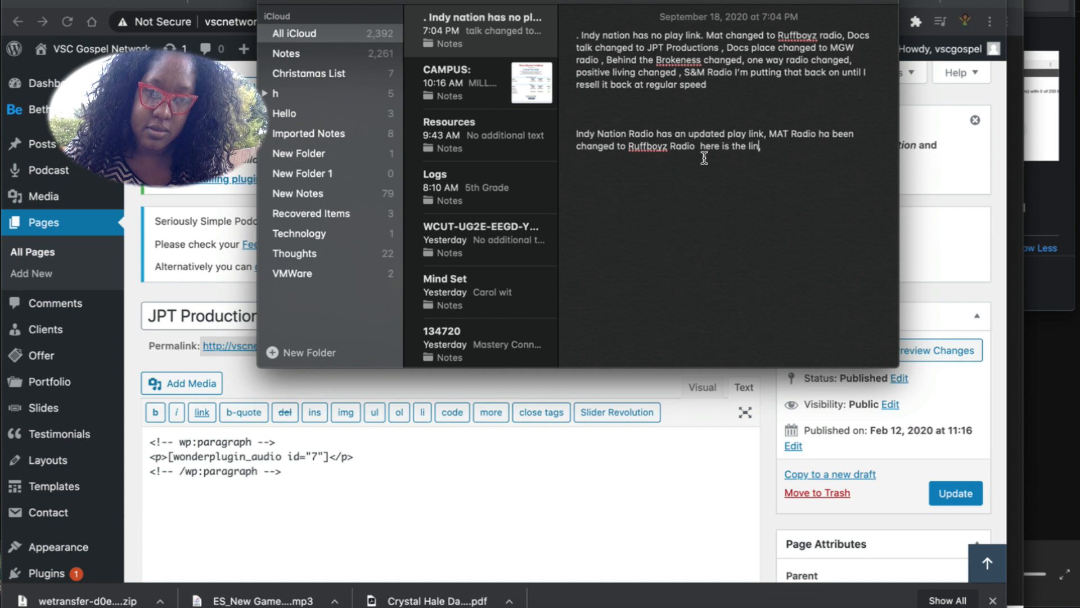
text(k.)
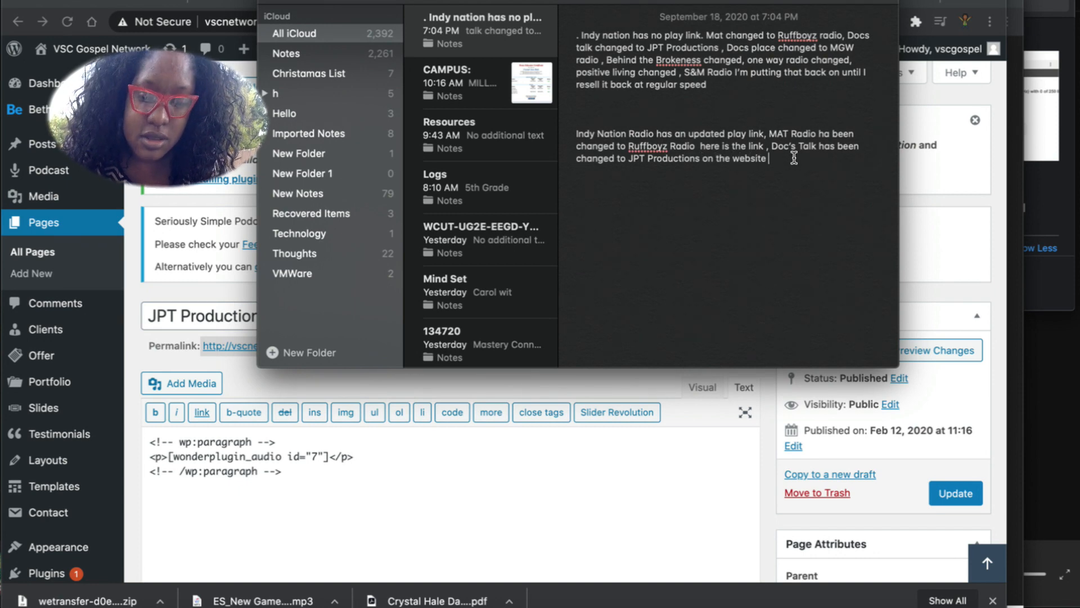
key(super+v)
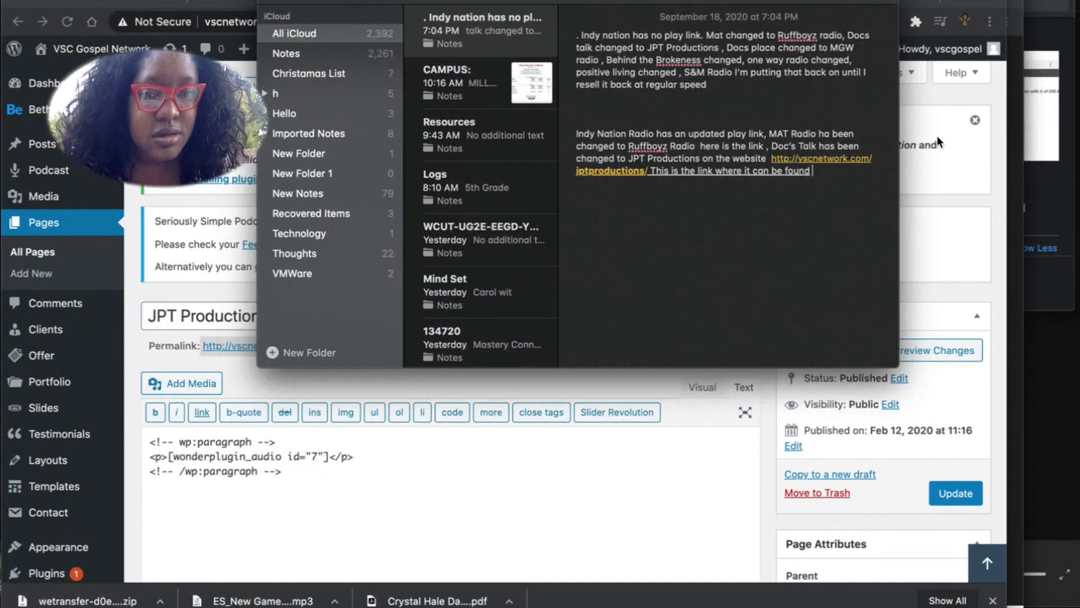
Delete the sentence 'This is the link where it can be found' and start a new line.
drag(841, 184, 650, 180)
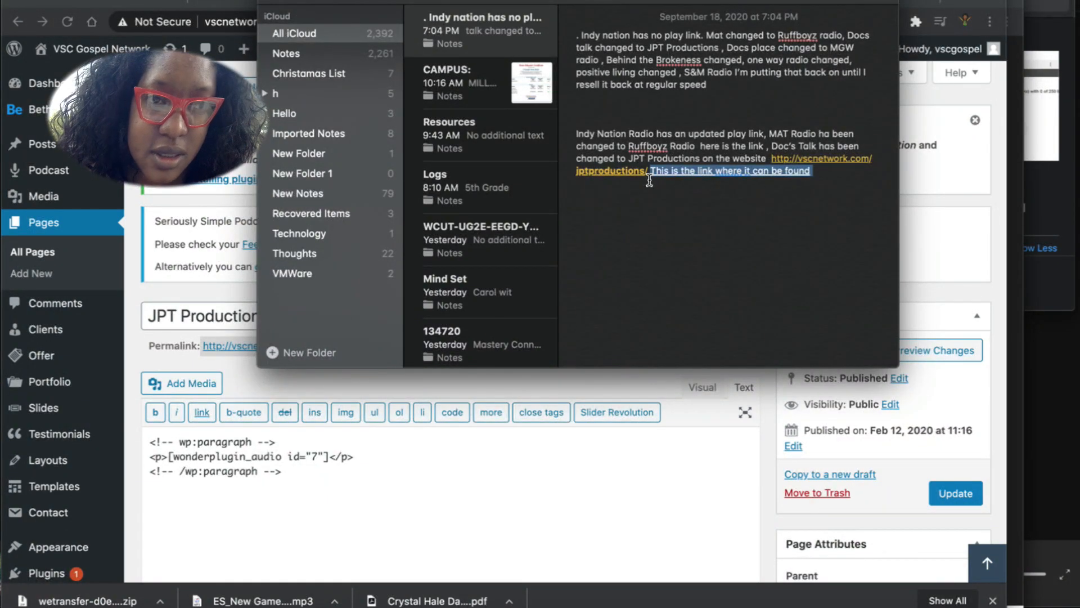
click(603, 1)
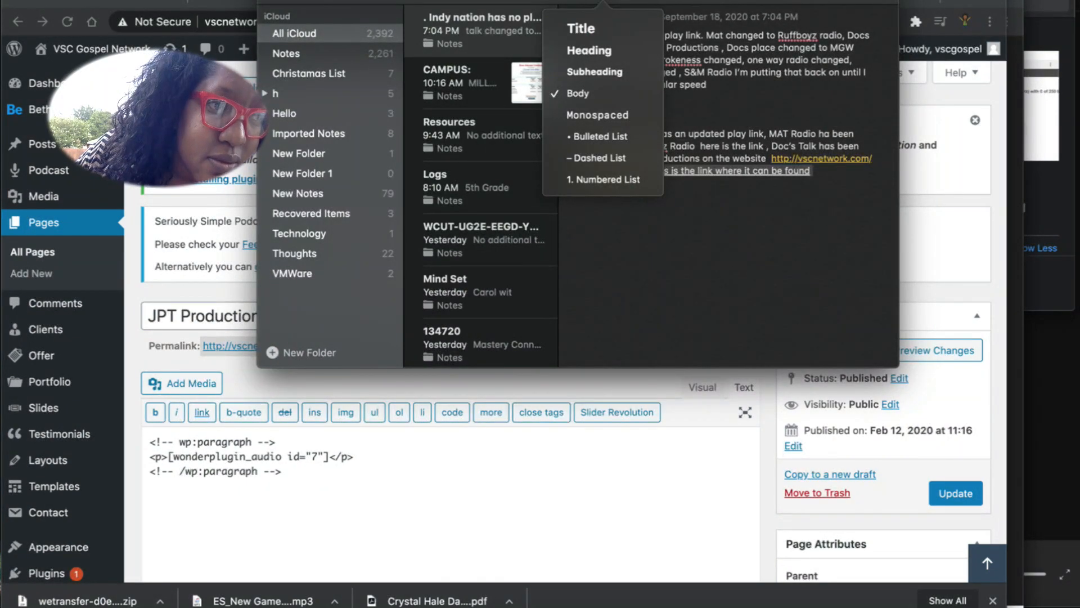
click(149, 0)
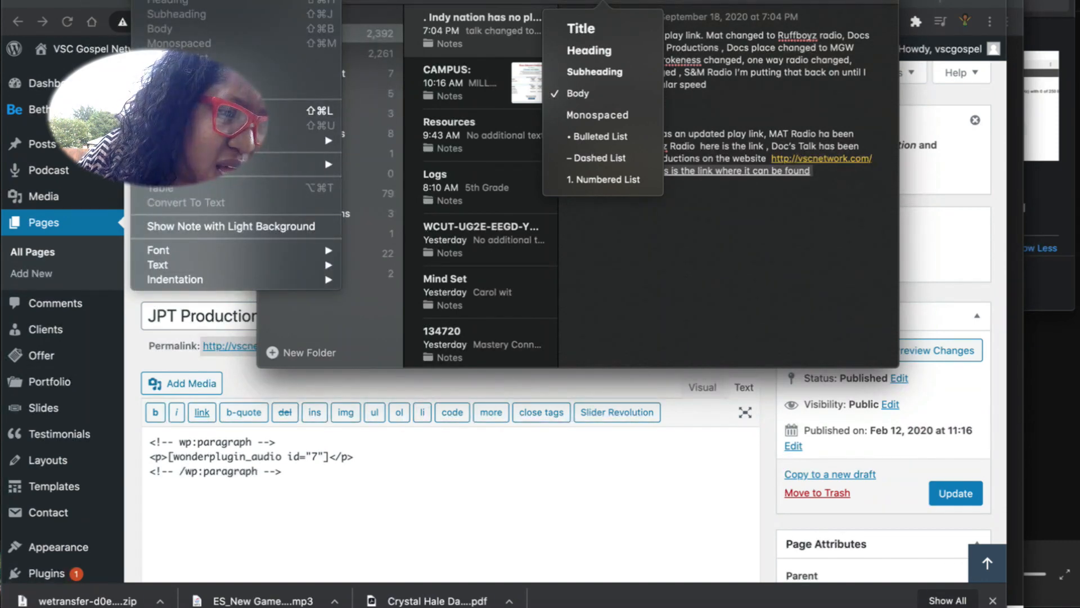
mouse_move(303, 265)
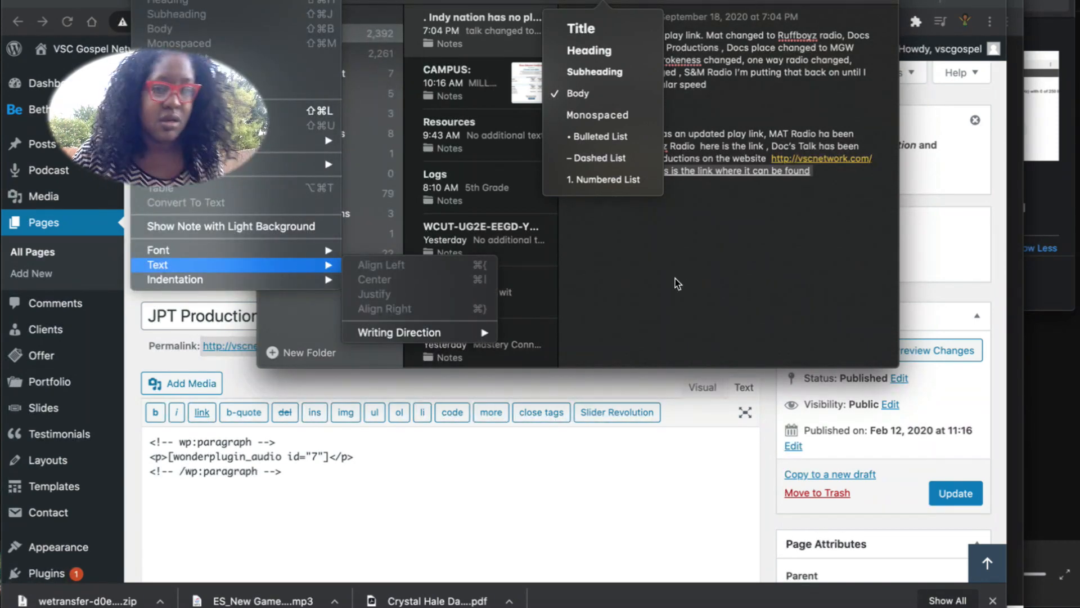
click(725, 284)
click(725, 284)
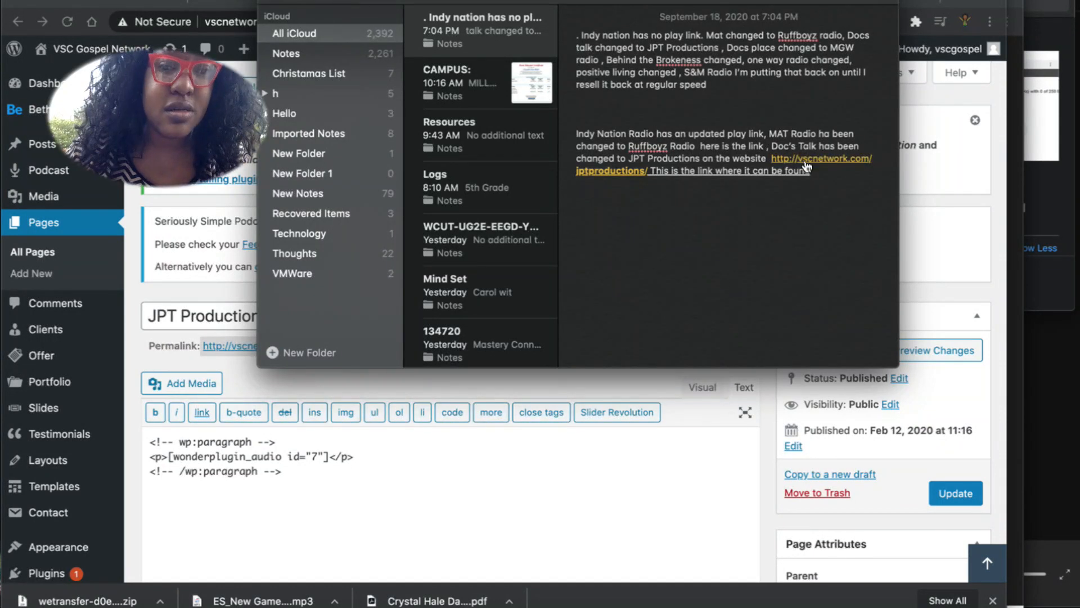
drag(650, 174, 813, 197)
key(BackSpace)
key(Return)
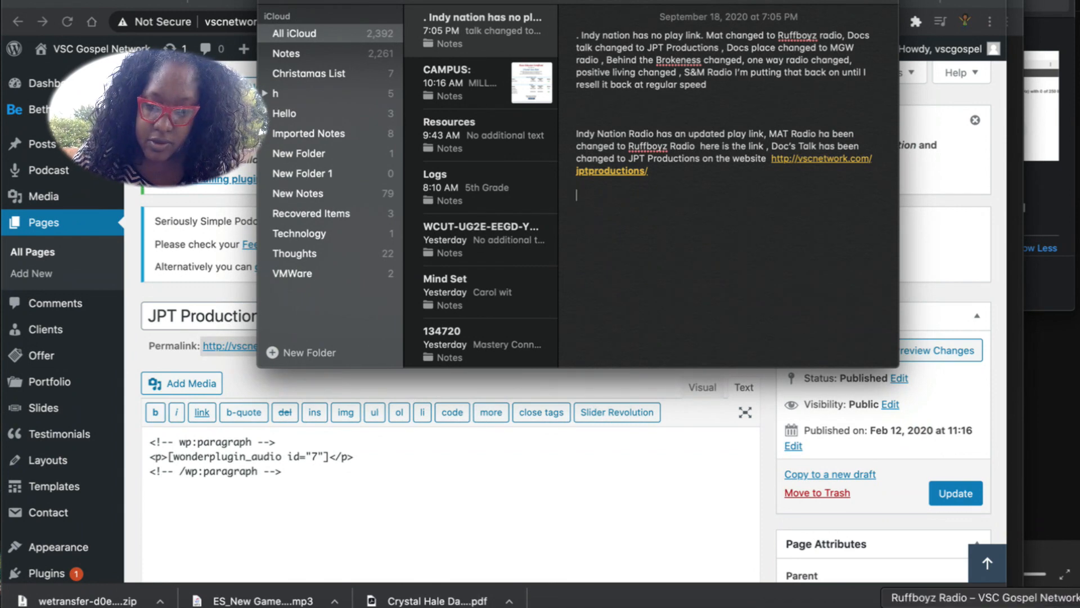
Switch the Ruffboyz Radio page address to https, reload it, and copy the URL.
click(1034, 606)
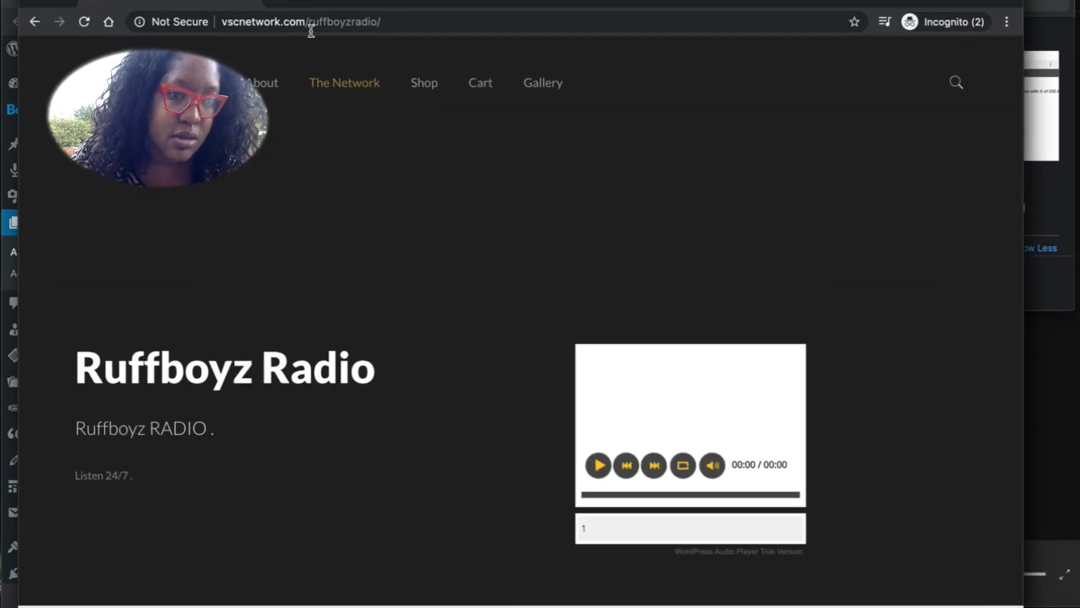
triple_click(309, 25)
right_click(314, 24)
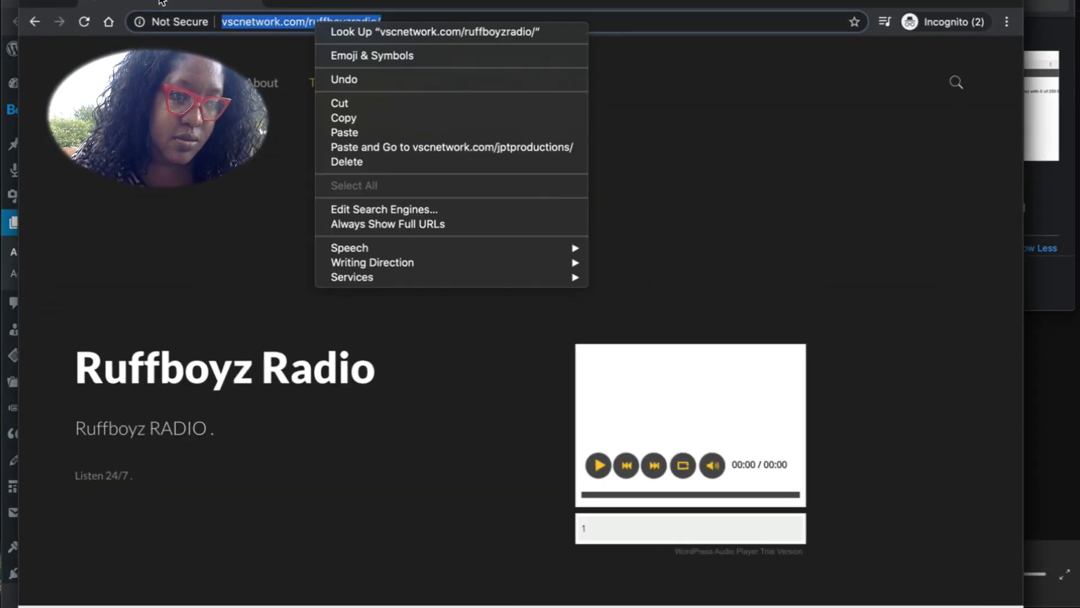
click(218, 18)
click(219, 21)
text(https:/)
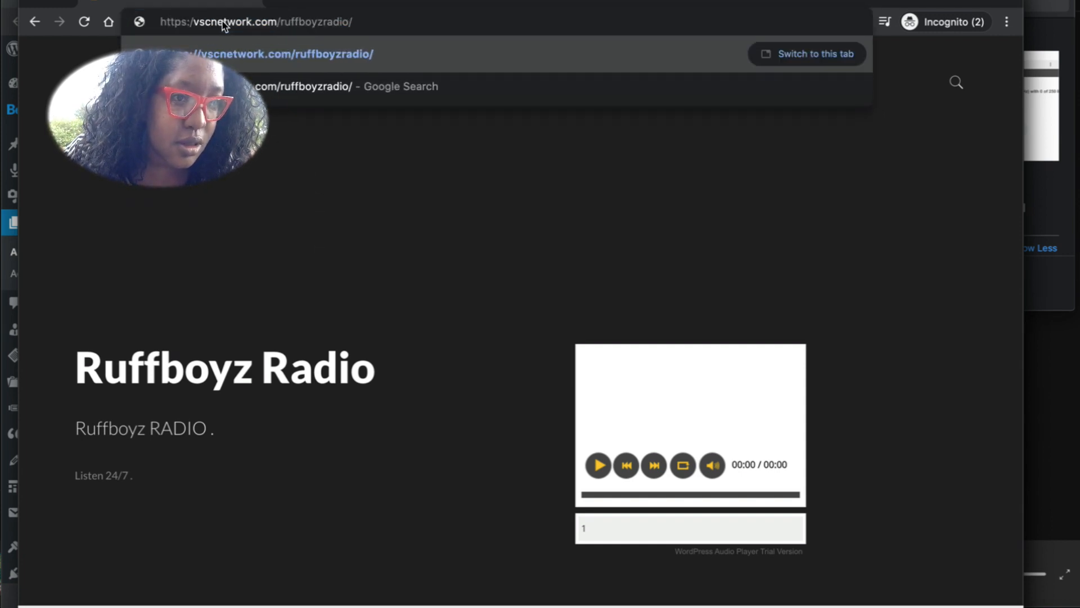
key(Return)
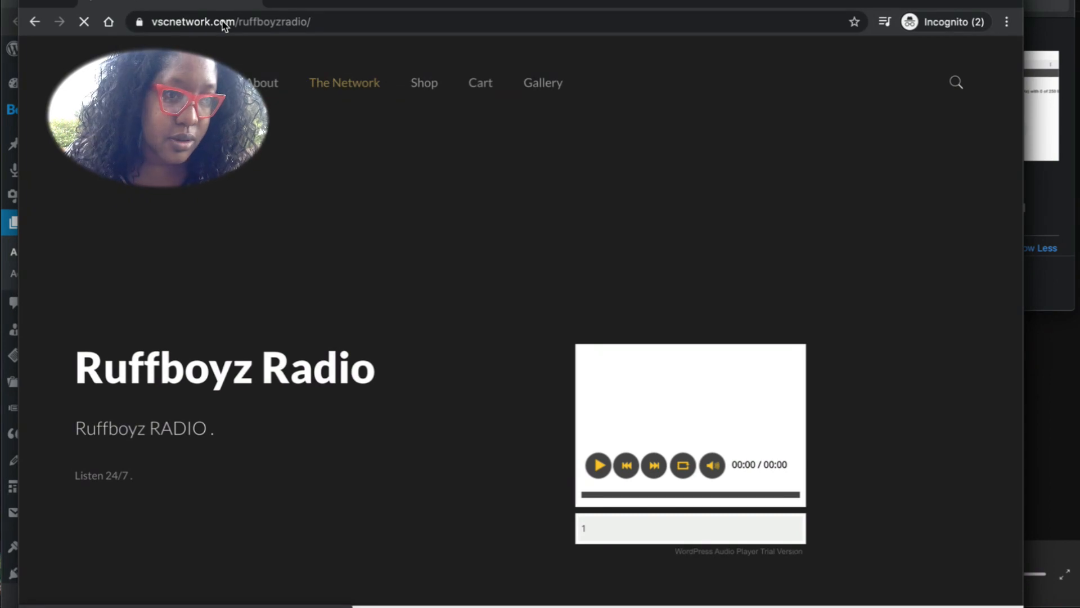
right_click(216, 26)
key(super+c)
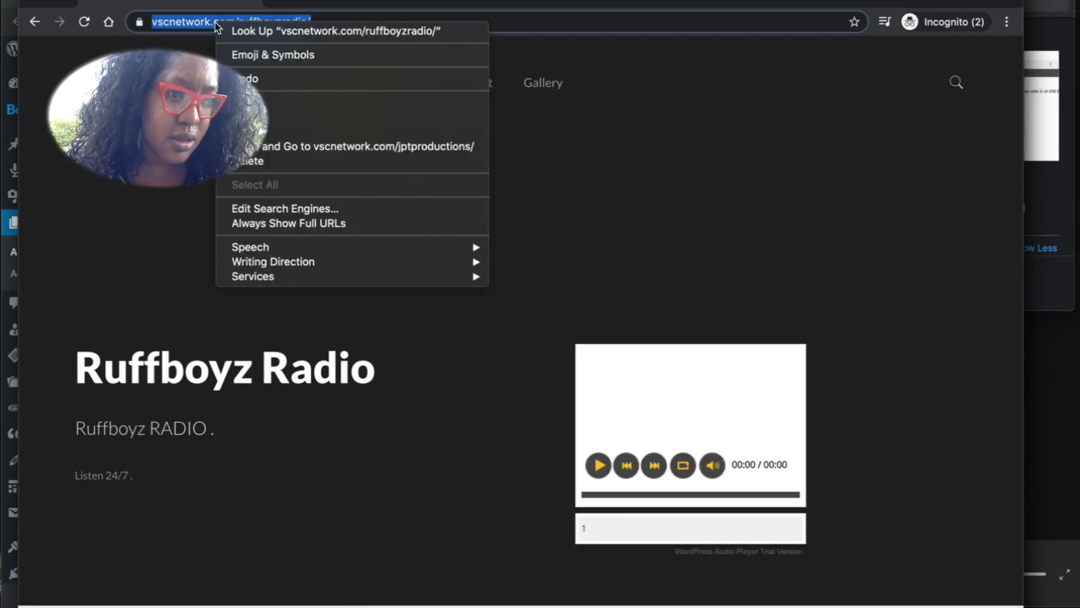
click(315, 117)
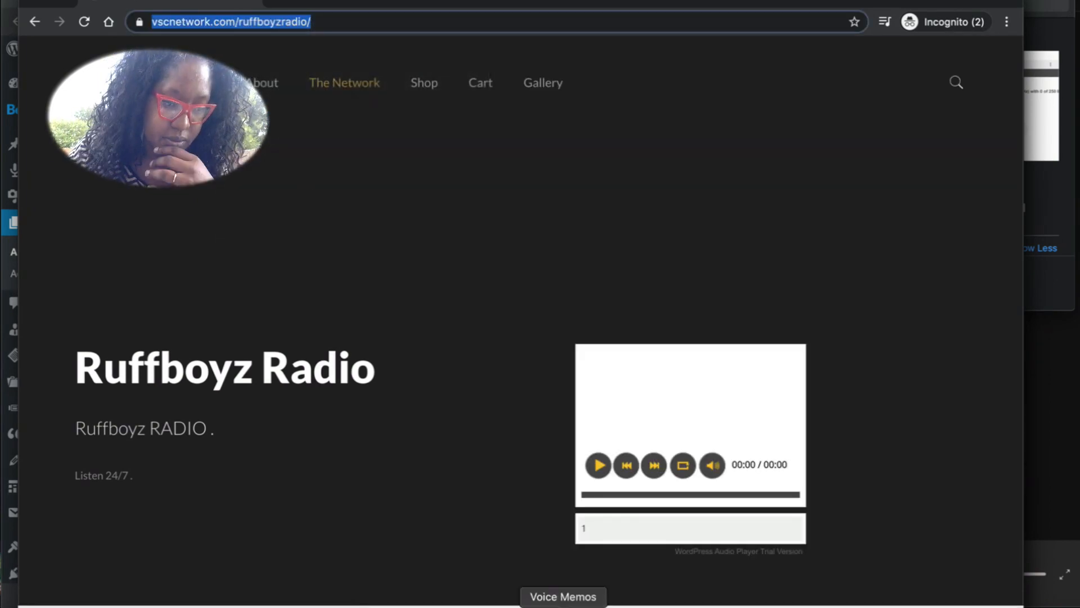
click(627, 606)
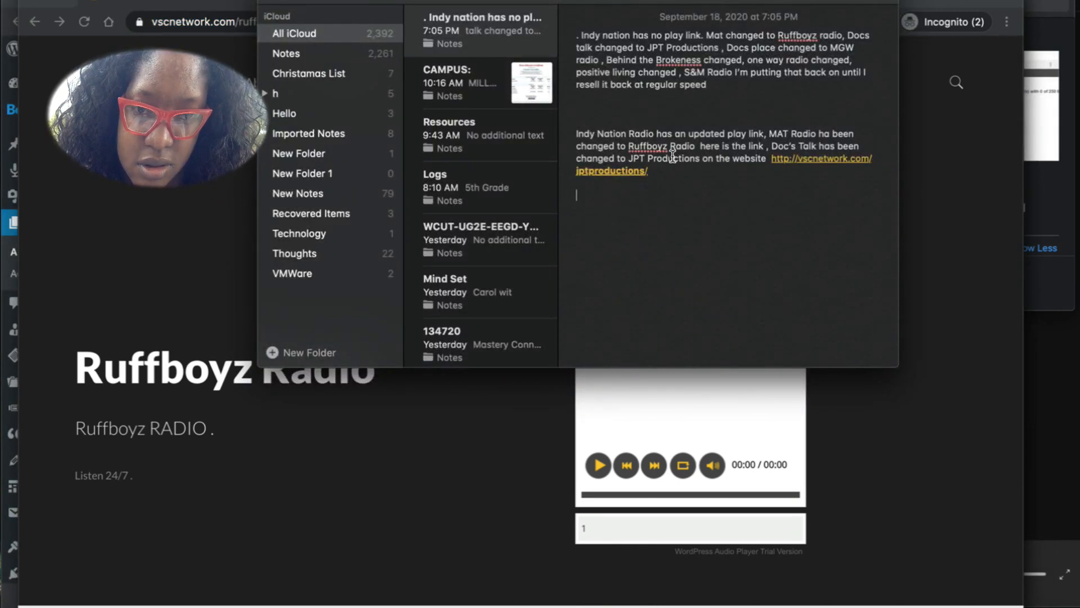
click(766, 152)
key(super+v)
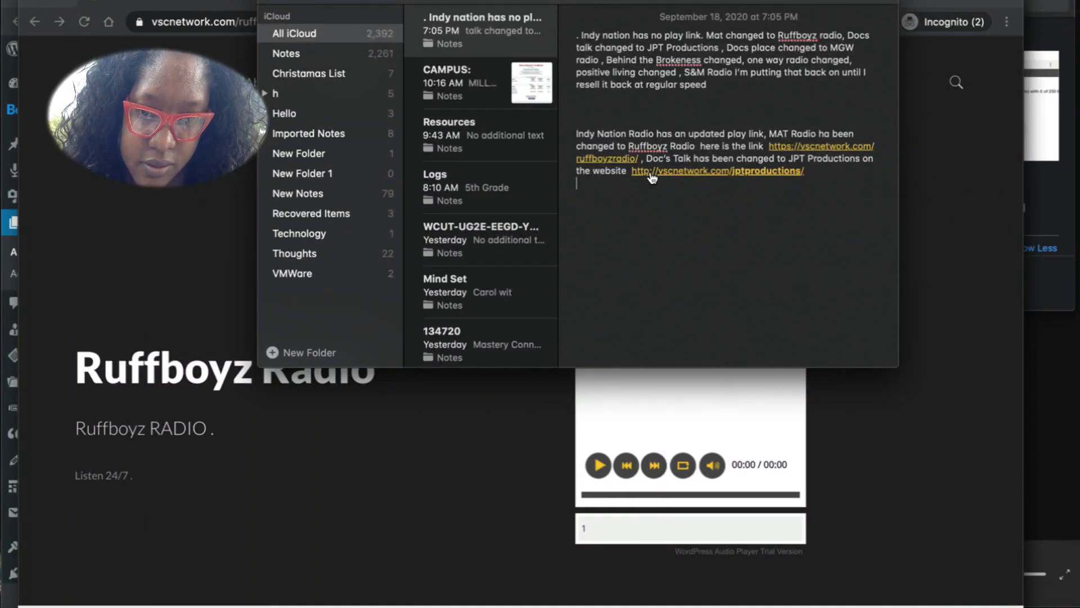
click(650, 175)
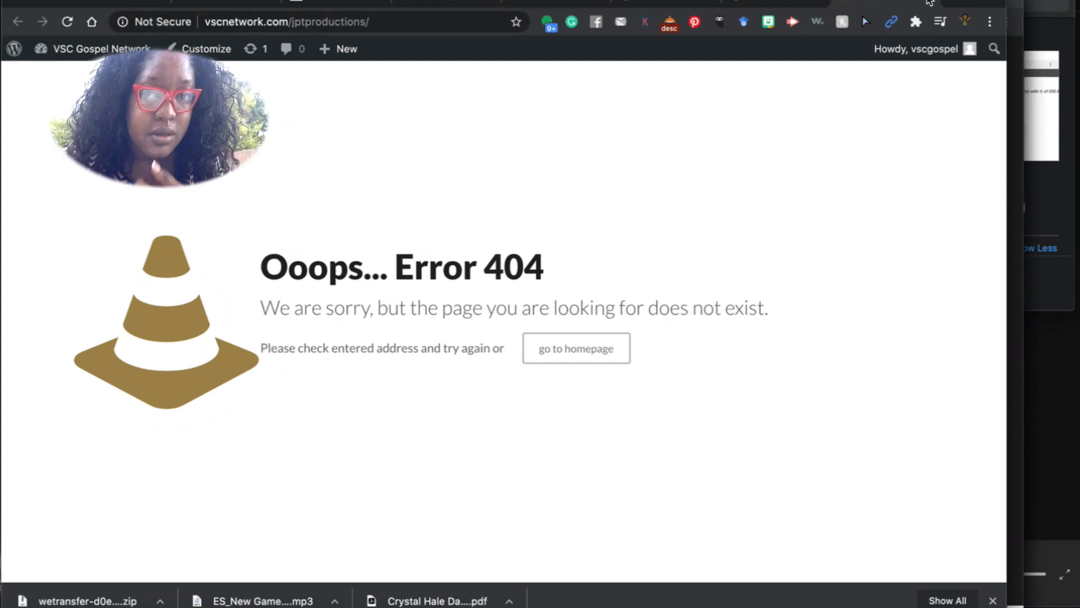
After seeing the jptproductions 404, delete the old wonderplugin_audio player code from the JPT Productions page.
click(928, 3)
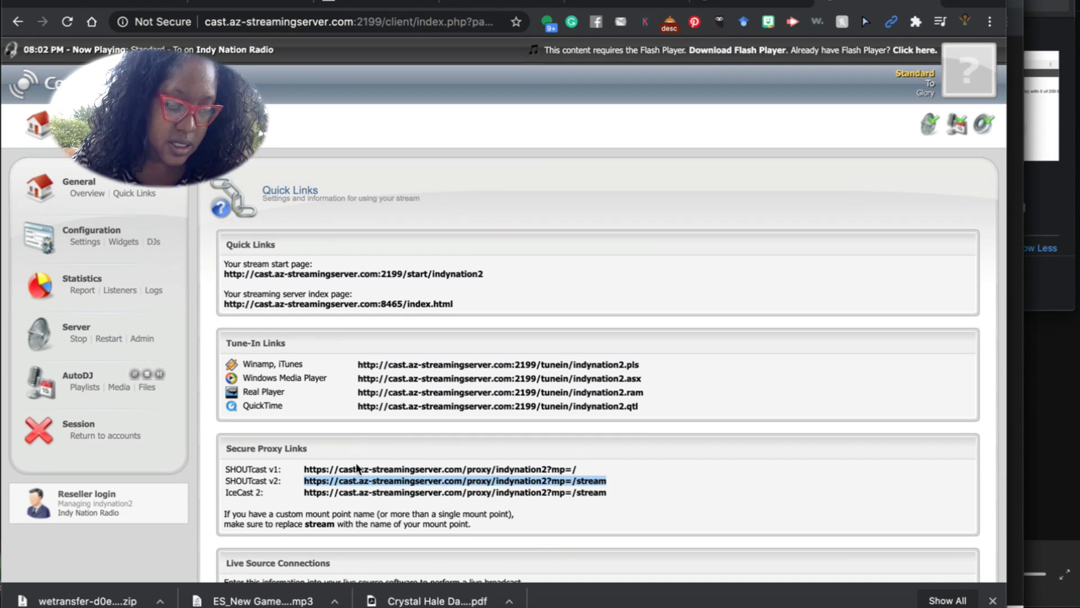
click(535, 5)
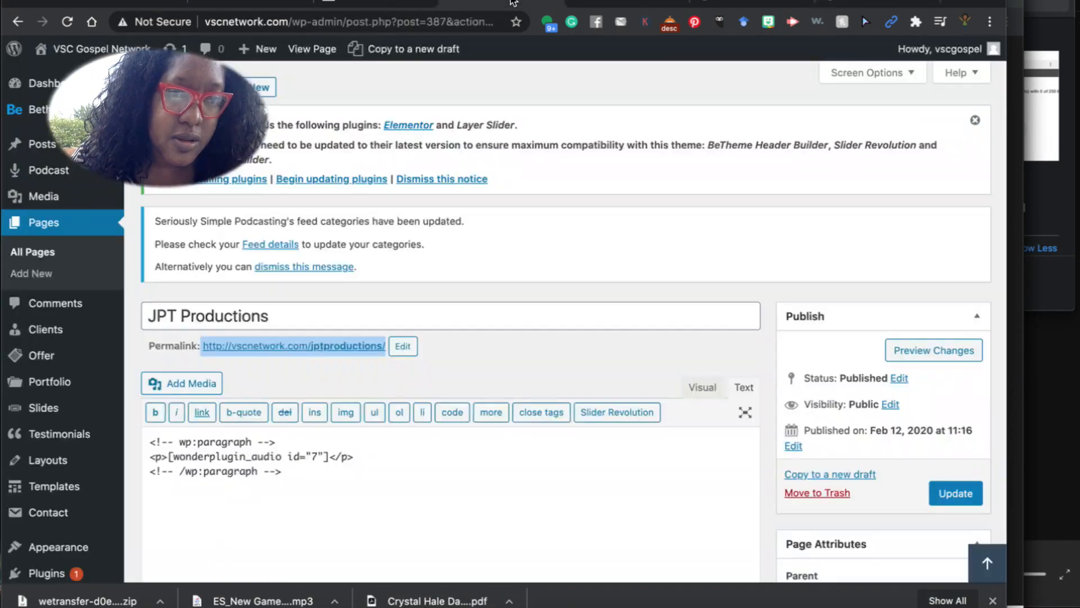
click(405, 453)
drag(283, 471, 160, 448)
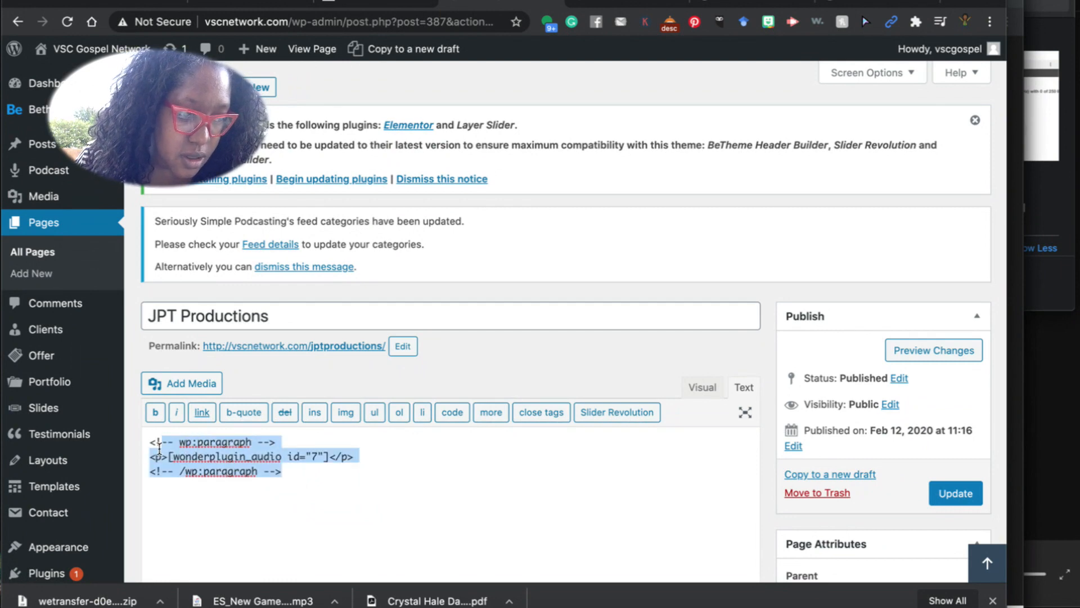
key(BackSpace)
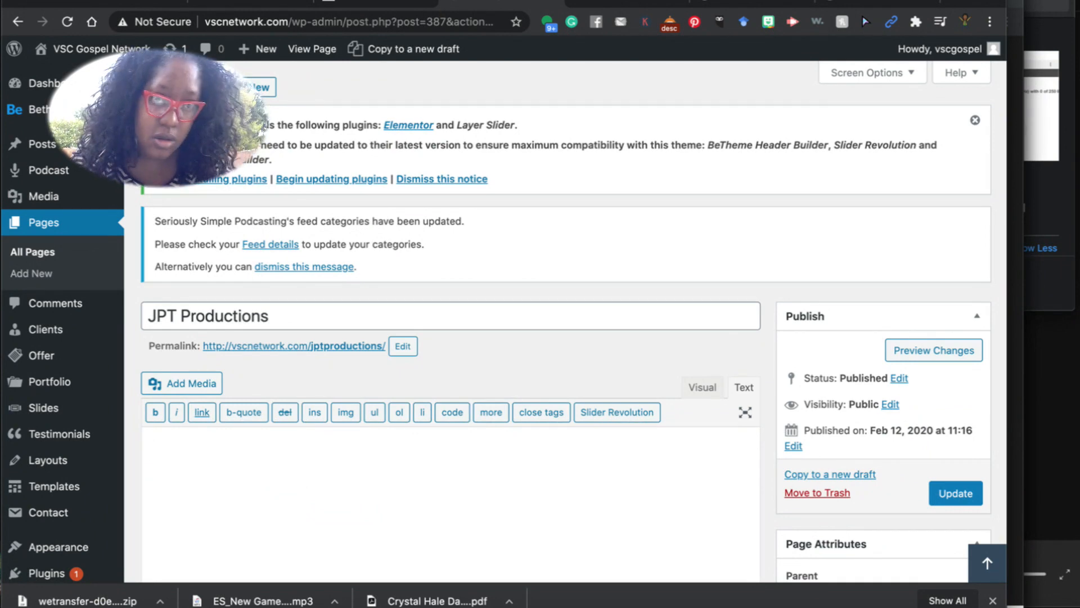
Leave Indy Nation Radio's stream links for Centova Cast's list of 16 client station accounts.
click(858, 6)
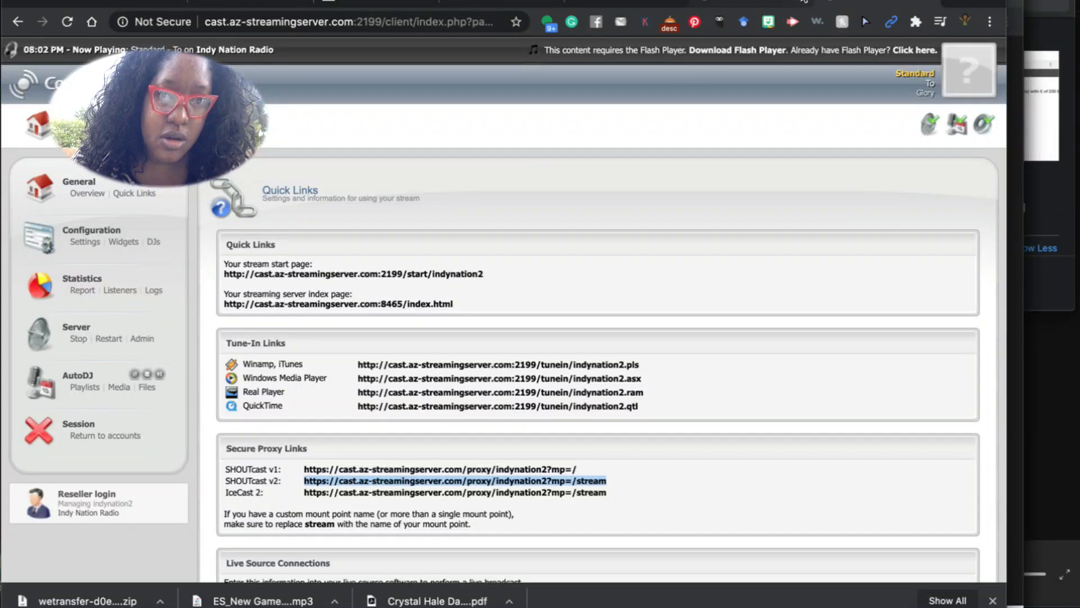
click(113, 437)
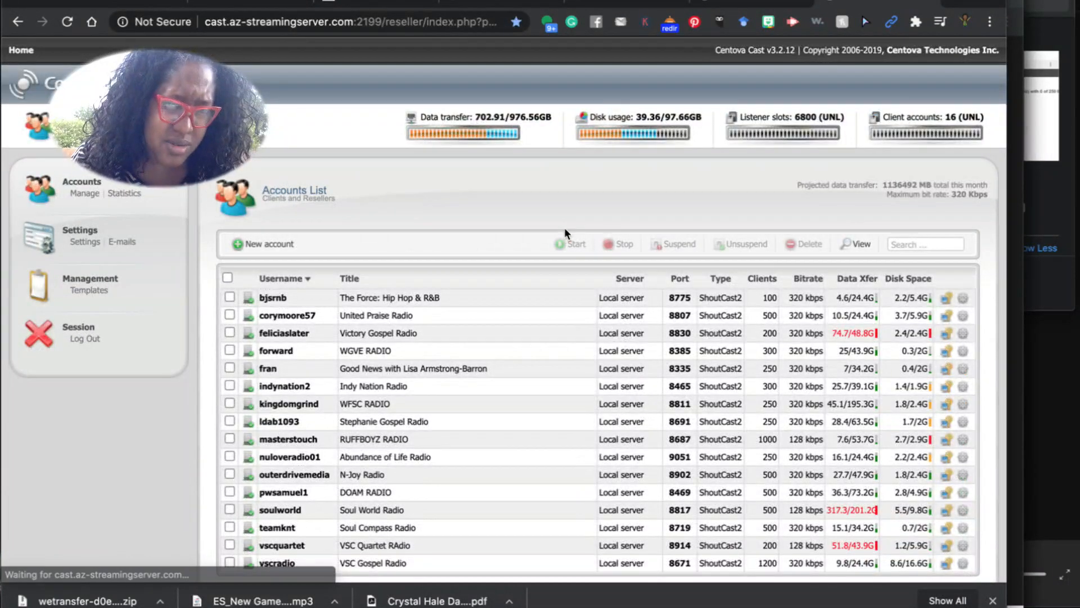
scroll(454, 442, down, 2)
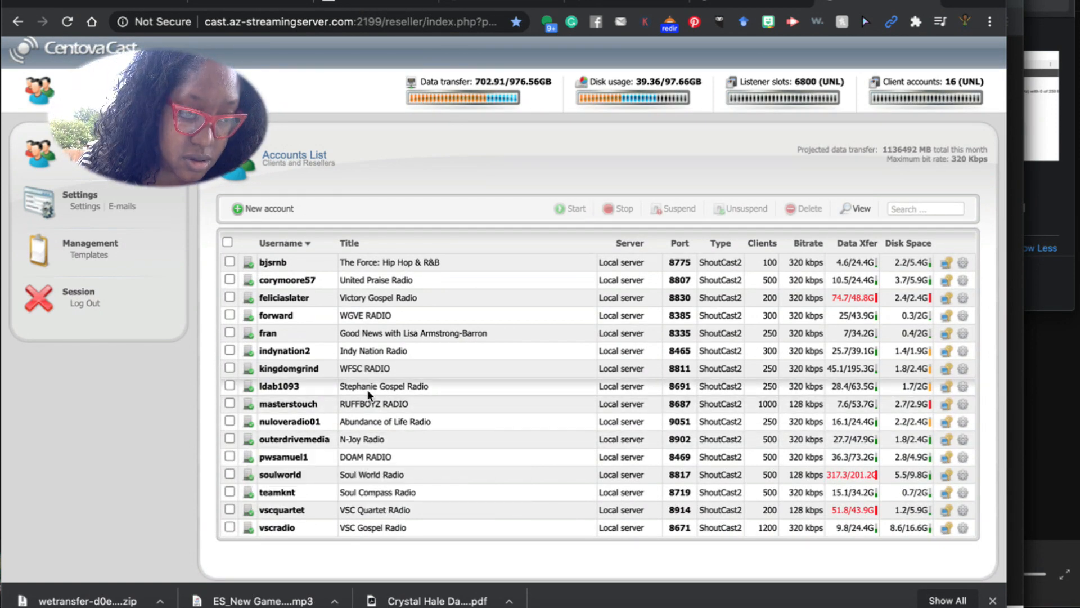
mouse_move(301, 413)
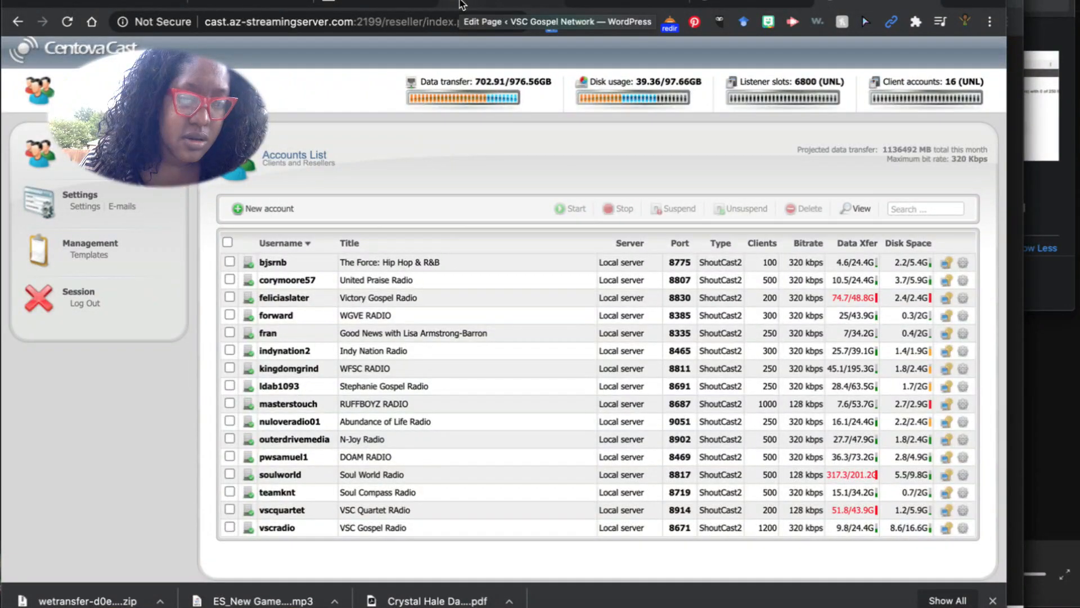
On the salttnetwork Centova Cast server, go back to the full station accounts list.
click(742, 3)
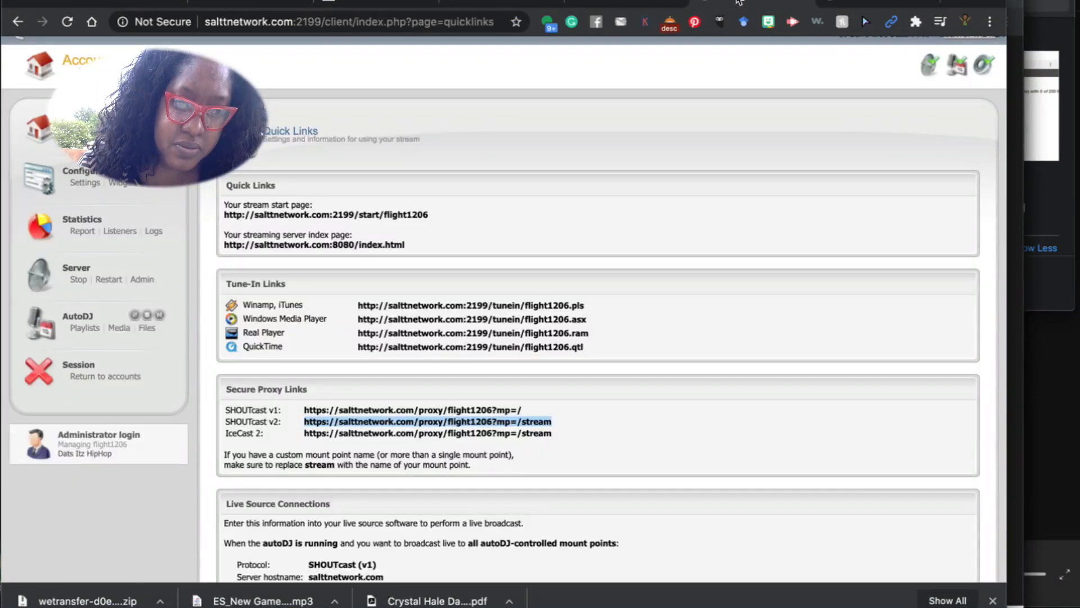
click(87, 134)
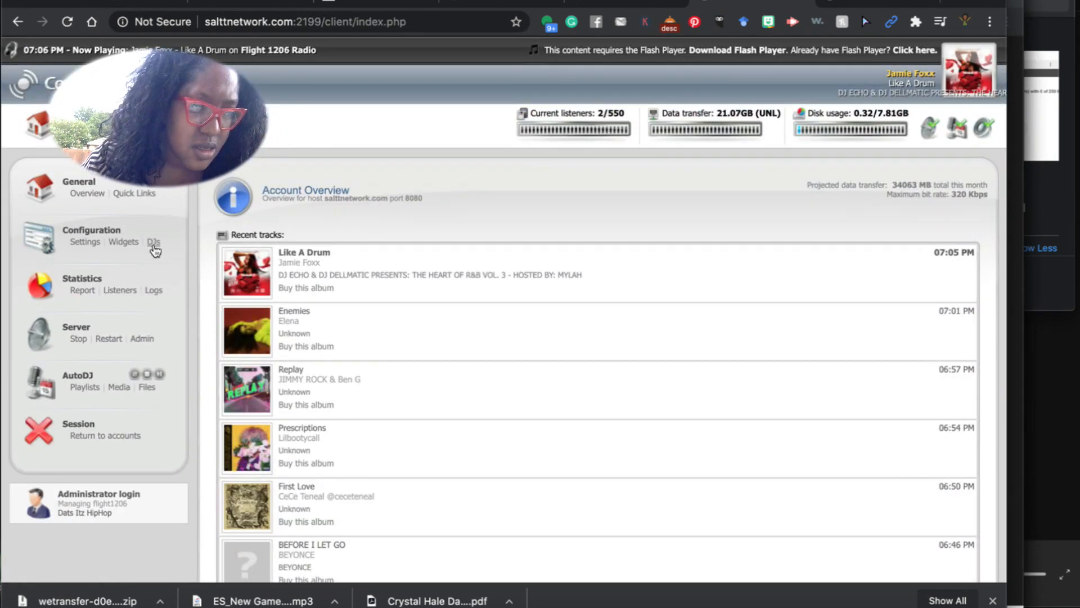
click(93, 423)
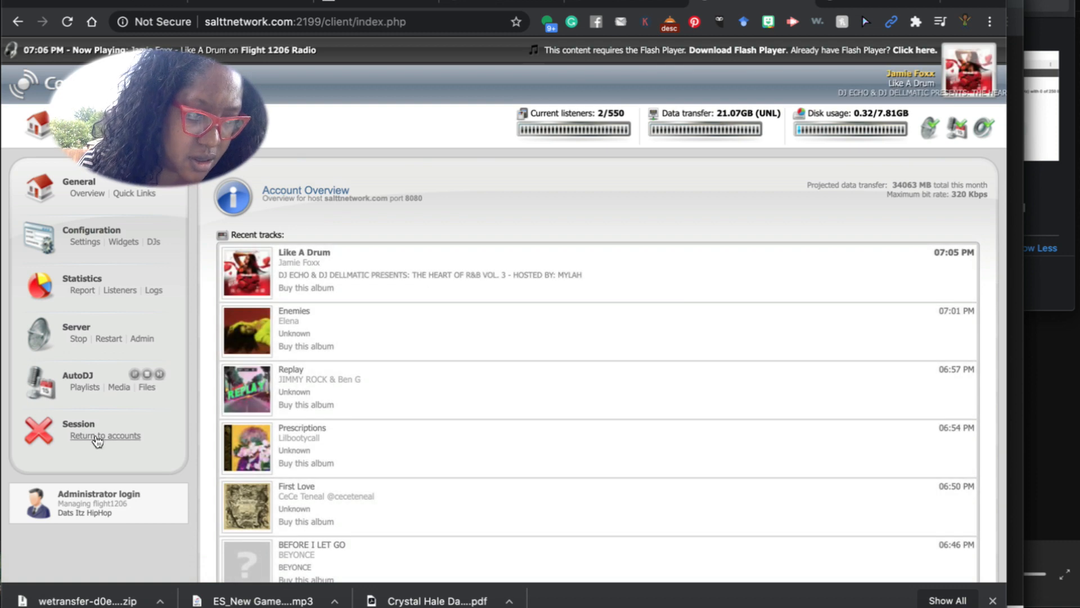
click(96, 437)
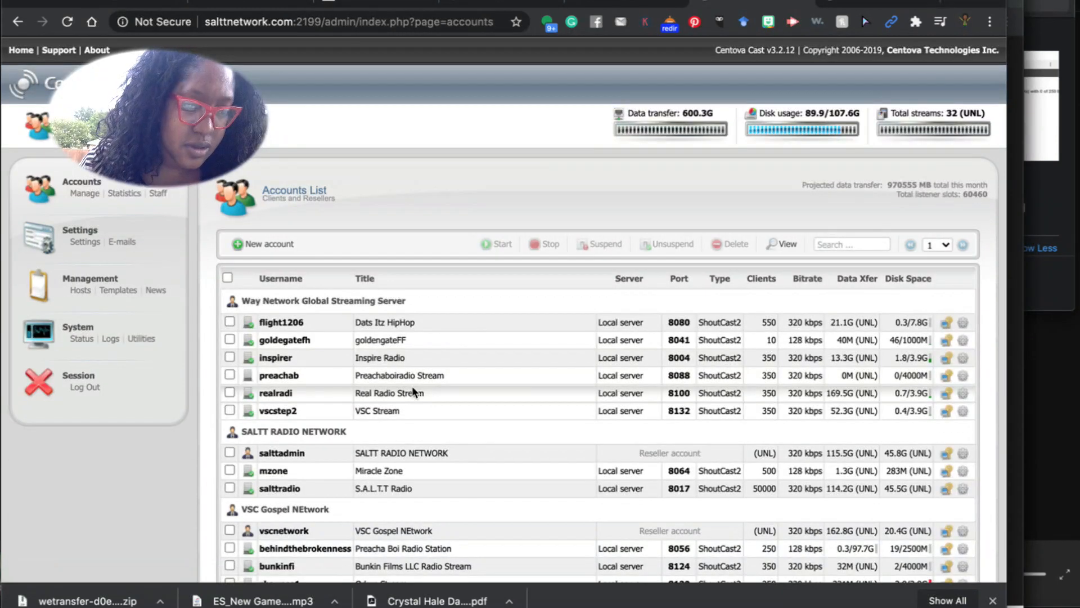
scroll(412, 386, down, 4)
scroll(413, 392, down, 3)
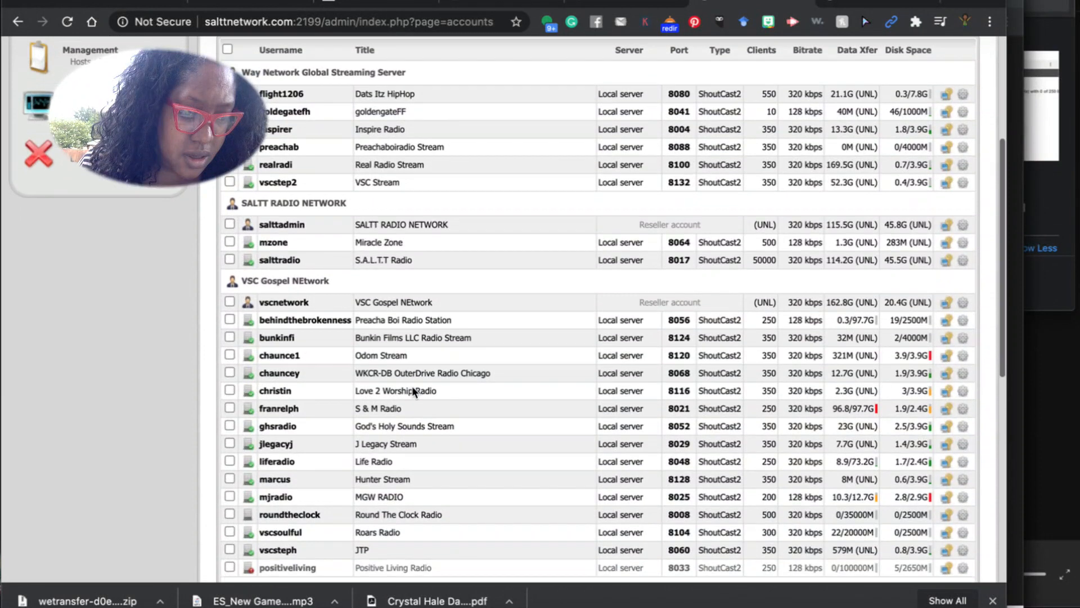
scroll(412, 386, down, 1)
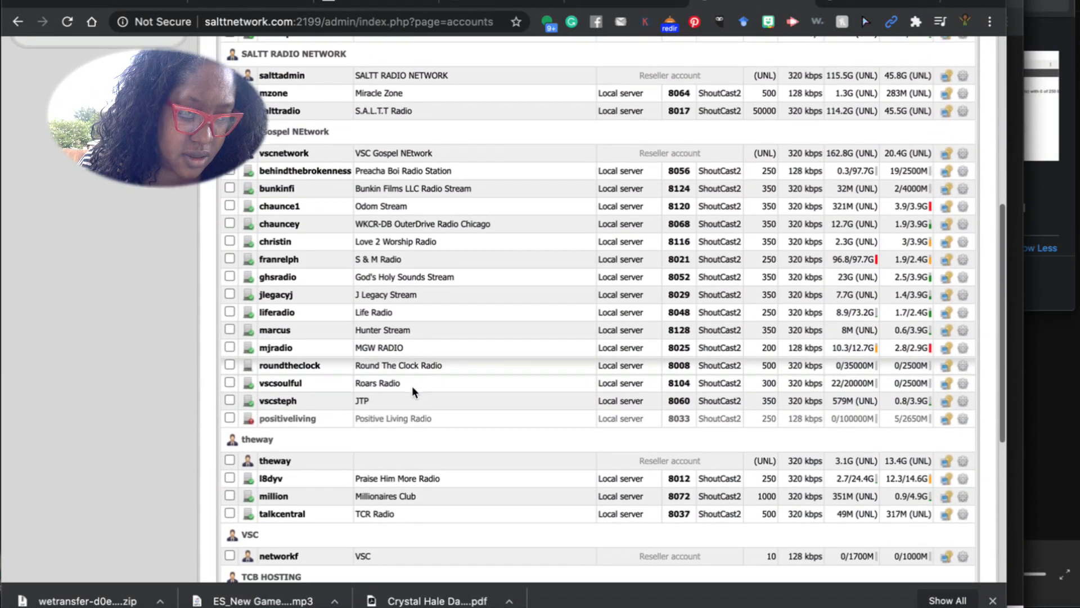
Log into the JTP station account and select its SHOUTcast v2 secure proxy link from Quick Links.
click(945, 401)
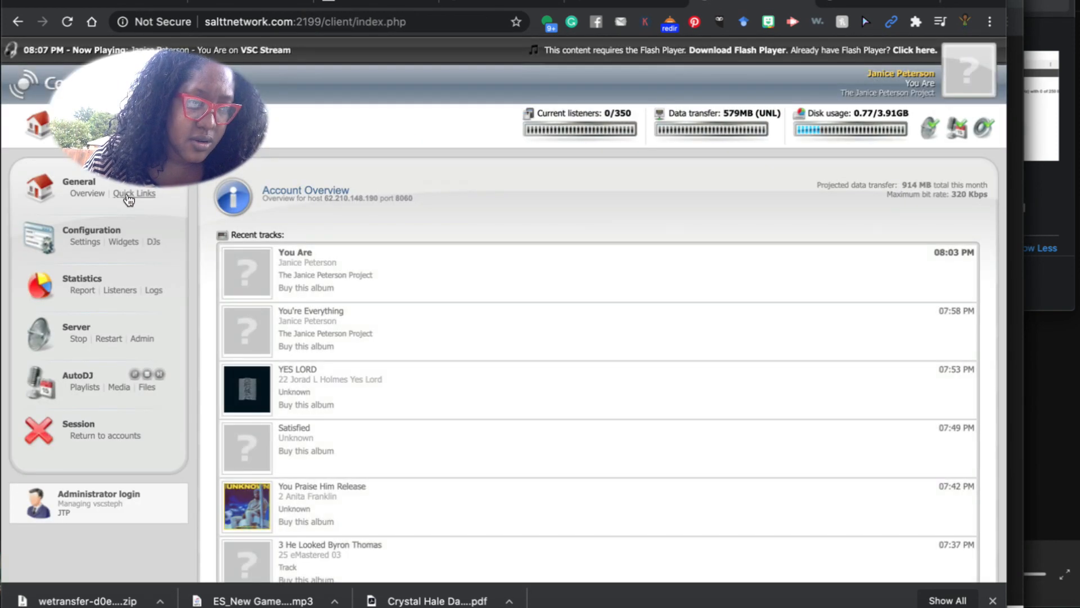
click(127, 195)
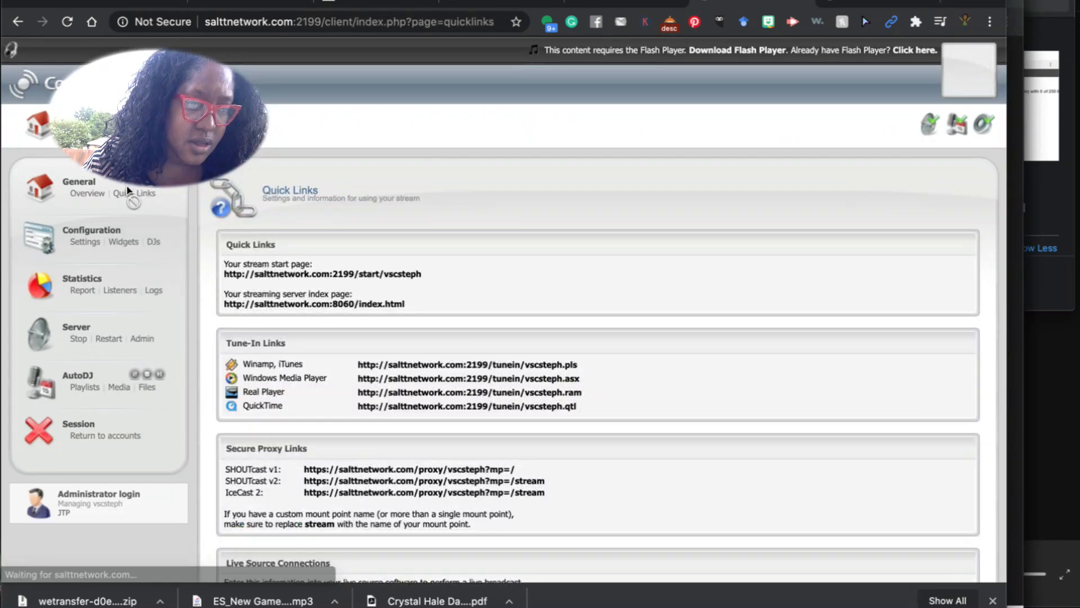
scroll(574, 410, down, 2)
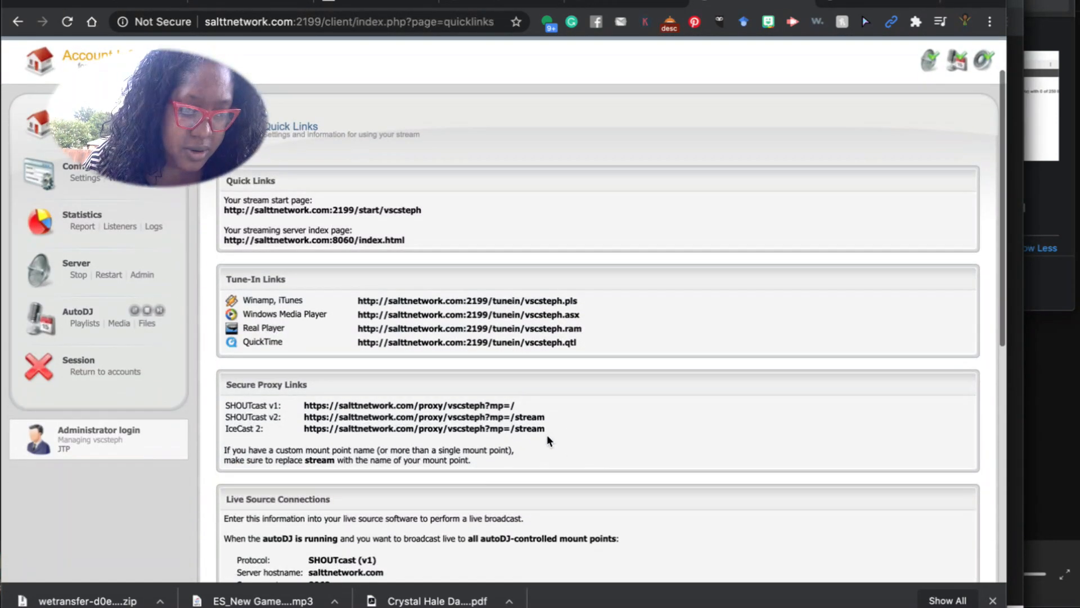
drag(528, 416, 517, 426)
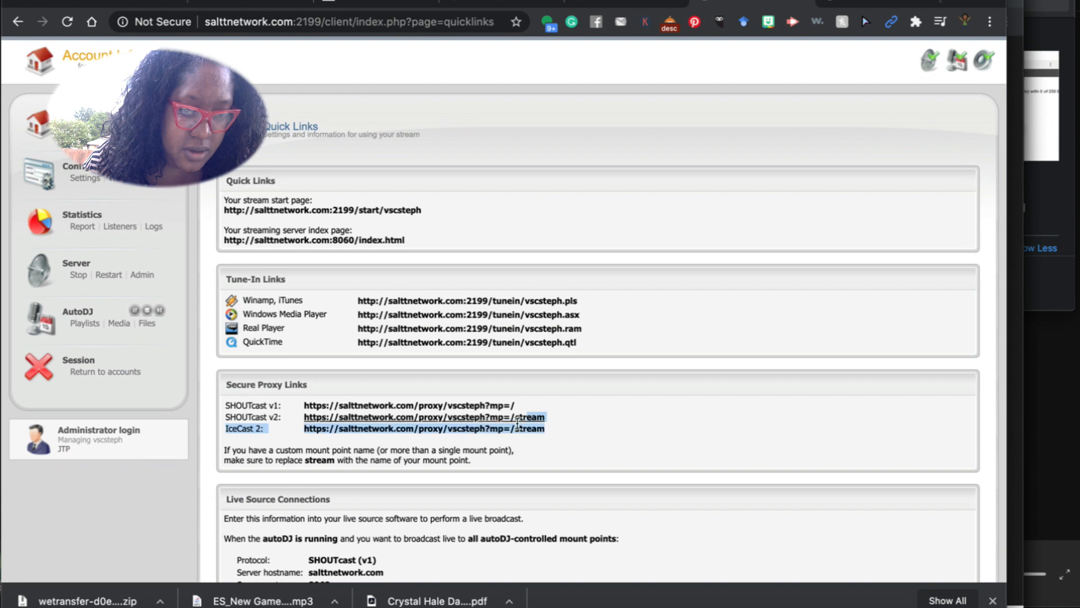
click(290, 406)
drag(303, 421, 543, 423)
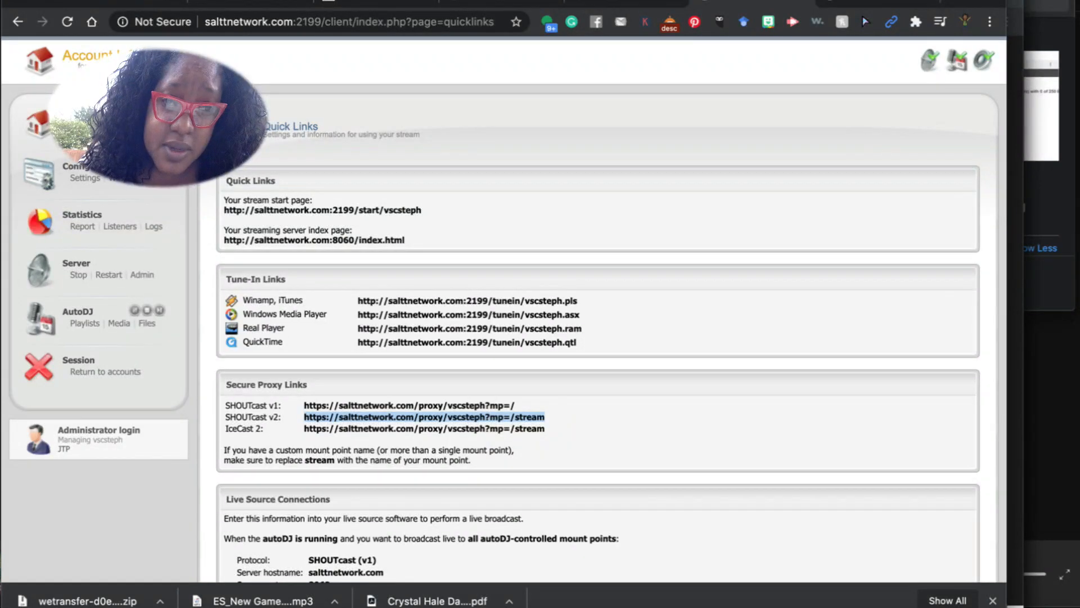
click(371, 5)
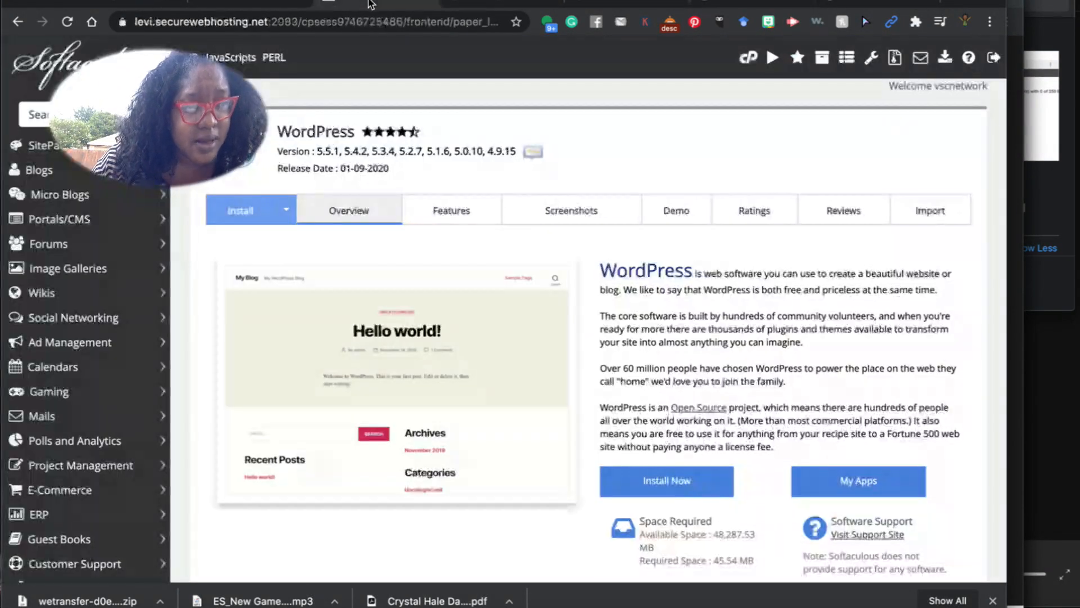
click(479, 2)
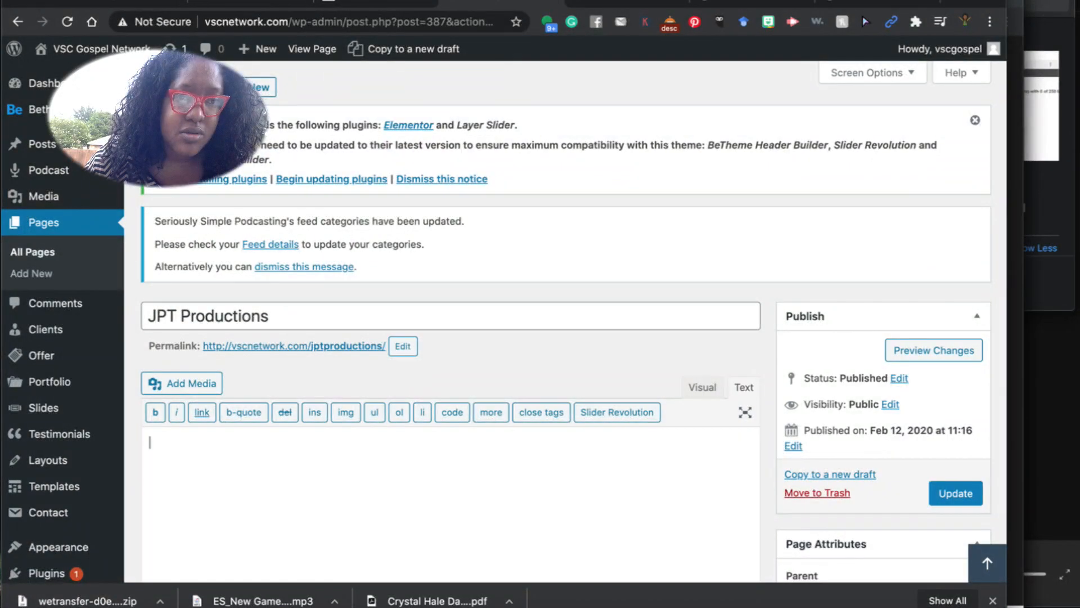
click(625, 2)
scroll(292, 282, up, 1)
scroll(292, 282, up, 10)
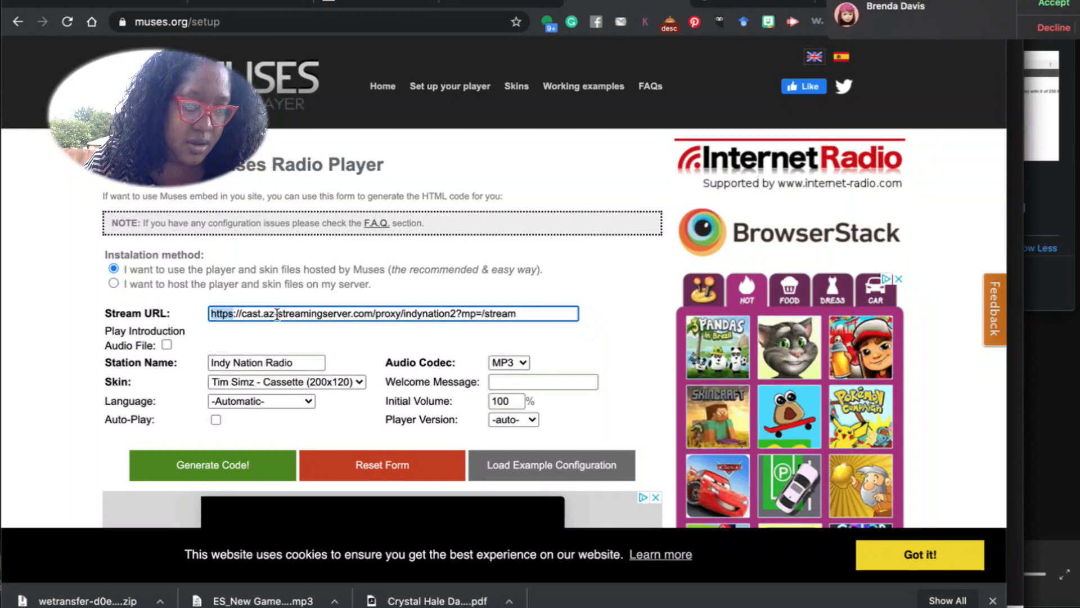
triple_click(275, 313)
click(1040, 5)
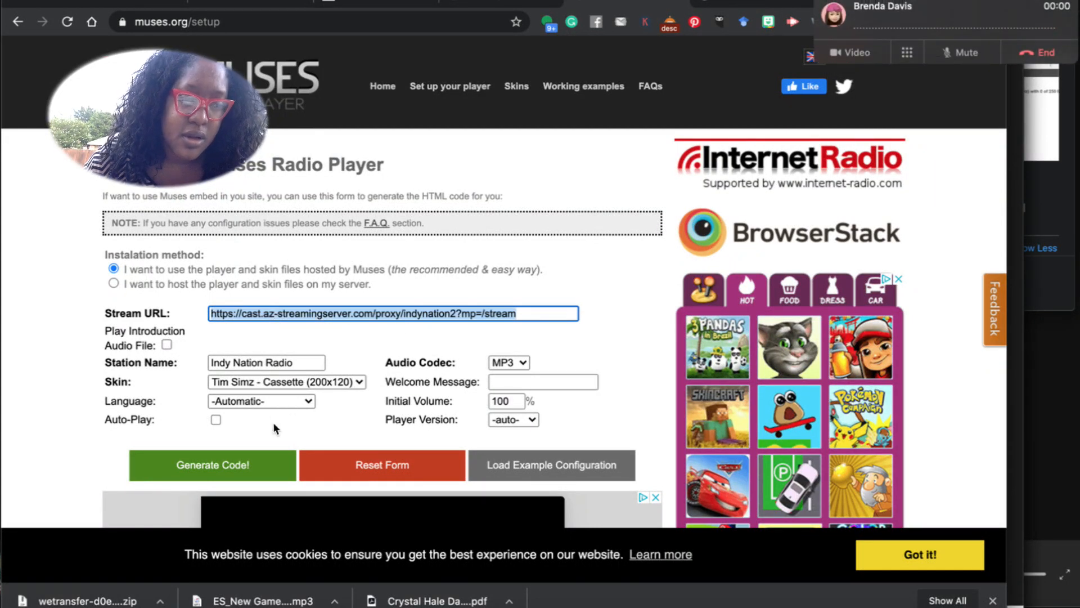
triple_click(283, 314)
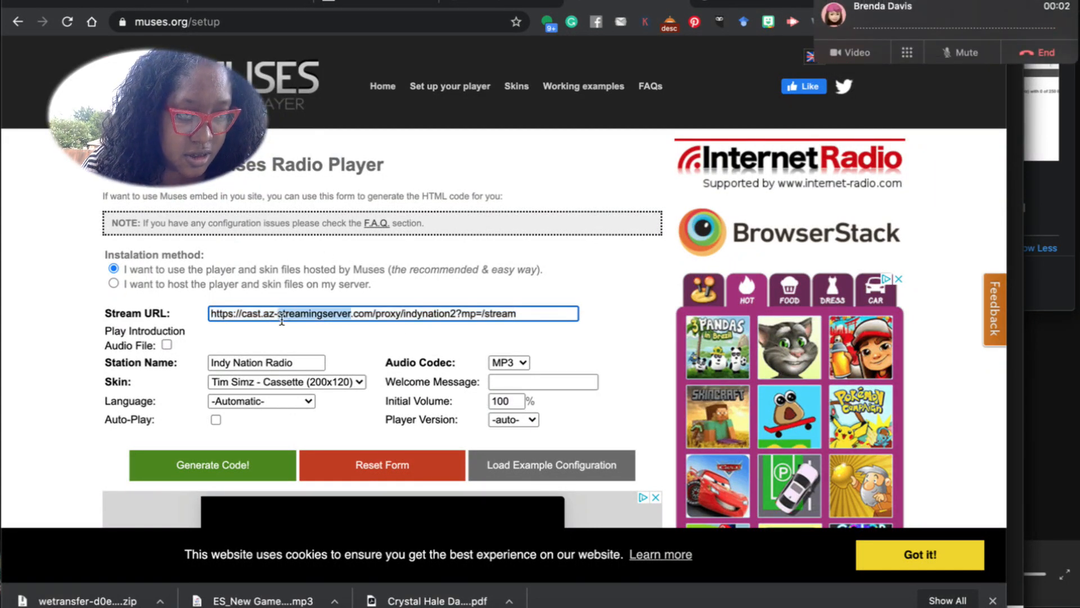
text(https://saltnetwork.com/proxy/vscsteph?mp=/stream)
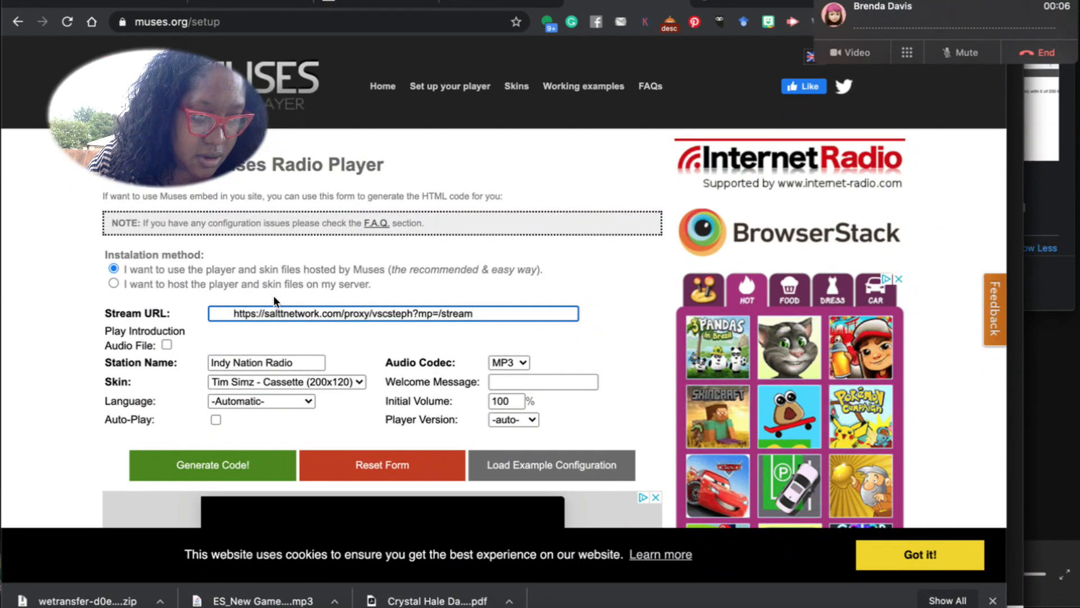
key(Home)
key(Delete)
key(Delete)
key(Delete)
key(Delete)
key(Delete)
key(Delete)
key(Delete)
key(Delete)
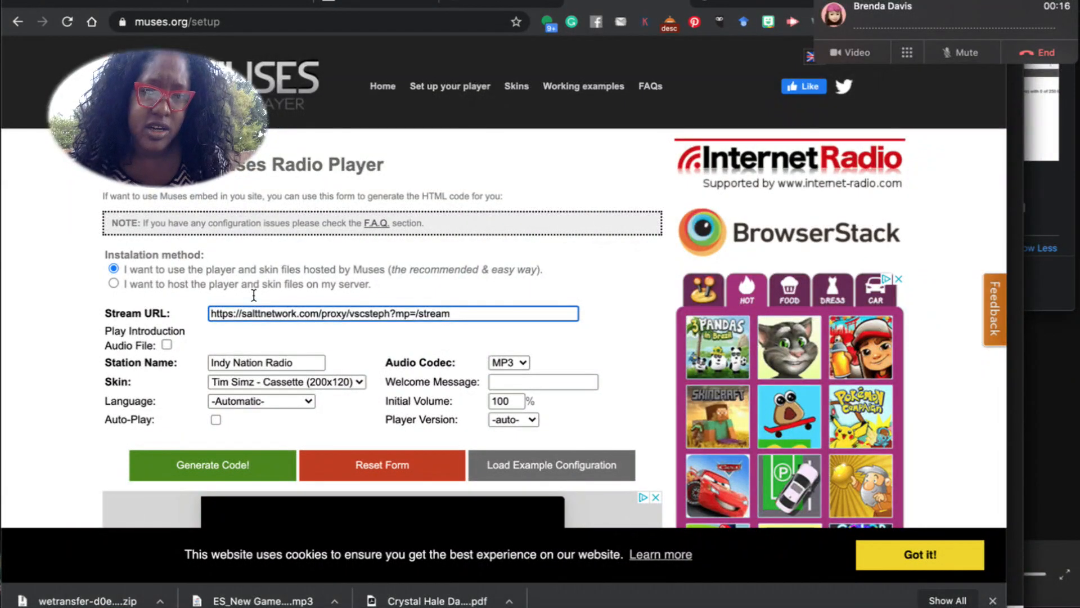
Select the Station Name field's text 'Indy Nation Radio' for replacement.
click(308, 362)
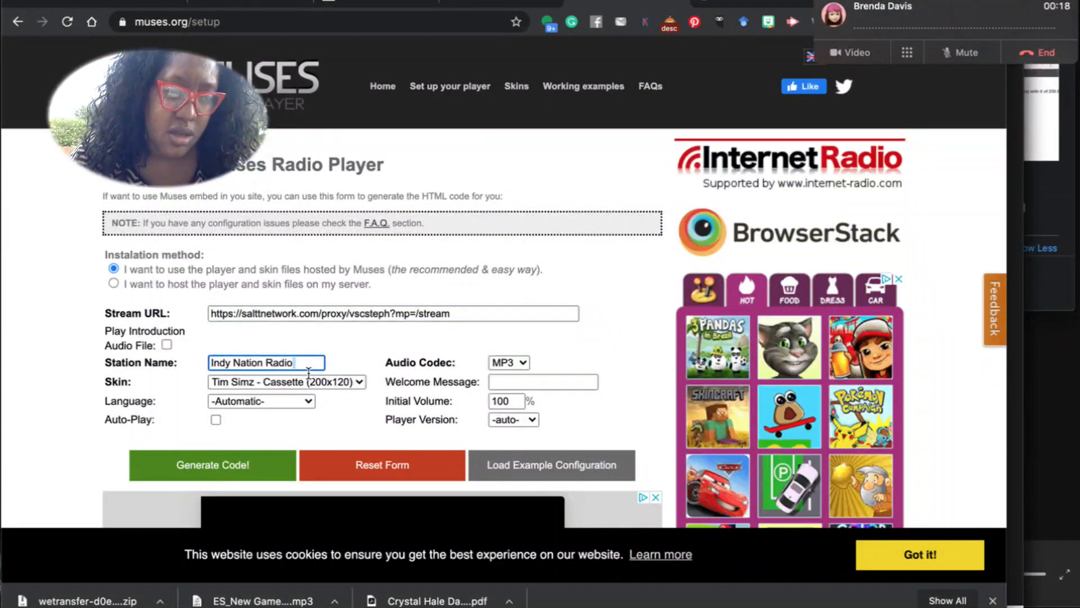
triple_click(308, 372)
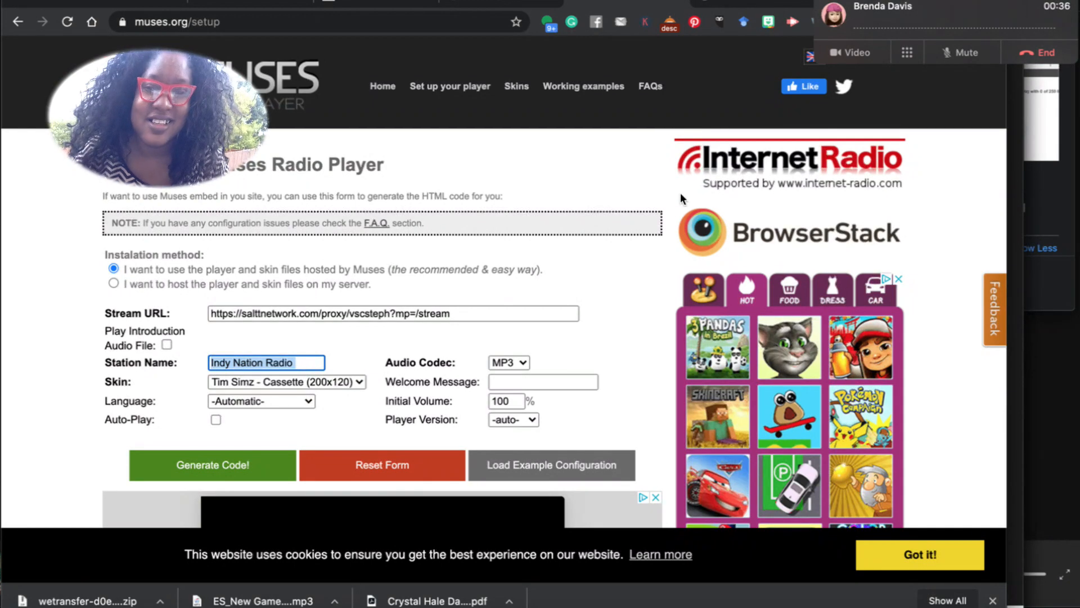
click(1019, 54)
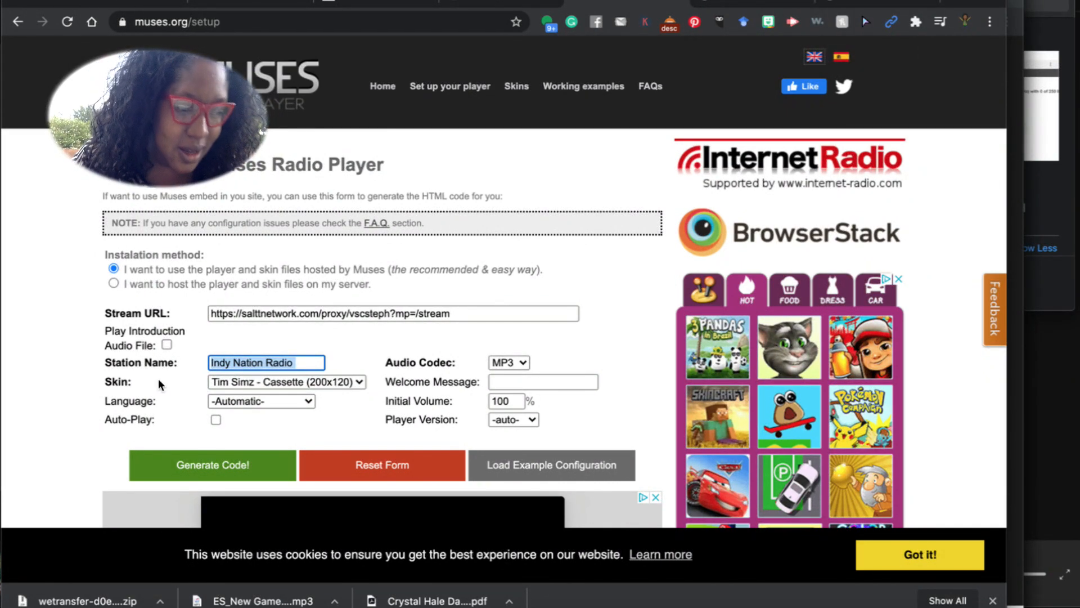
Rename the station to 'JPT Productions' and generate the cassette player embed code.
triple_click(296, 370)
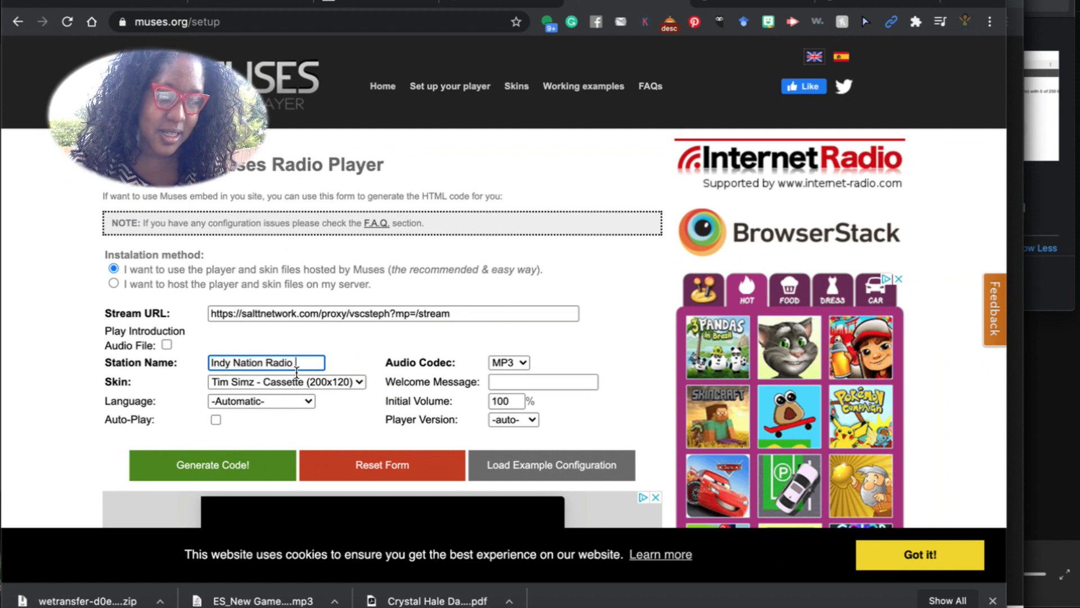
text(J)
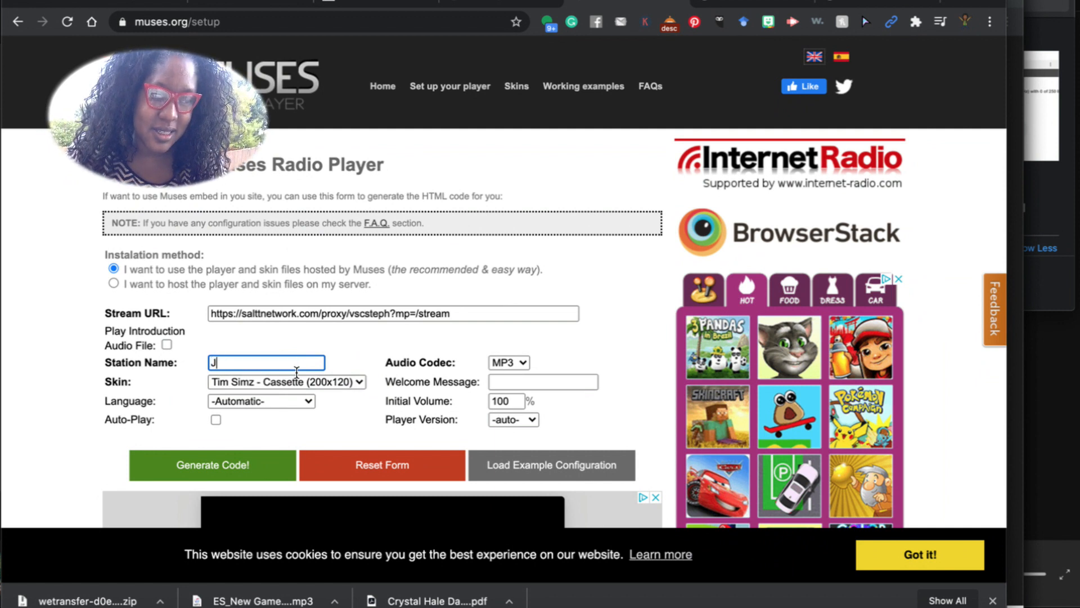
text(PT Productions)
scroll(279, 424, down, 1)
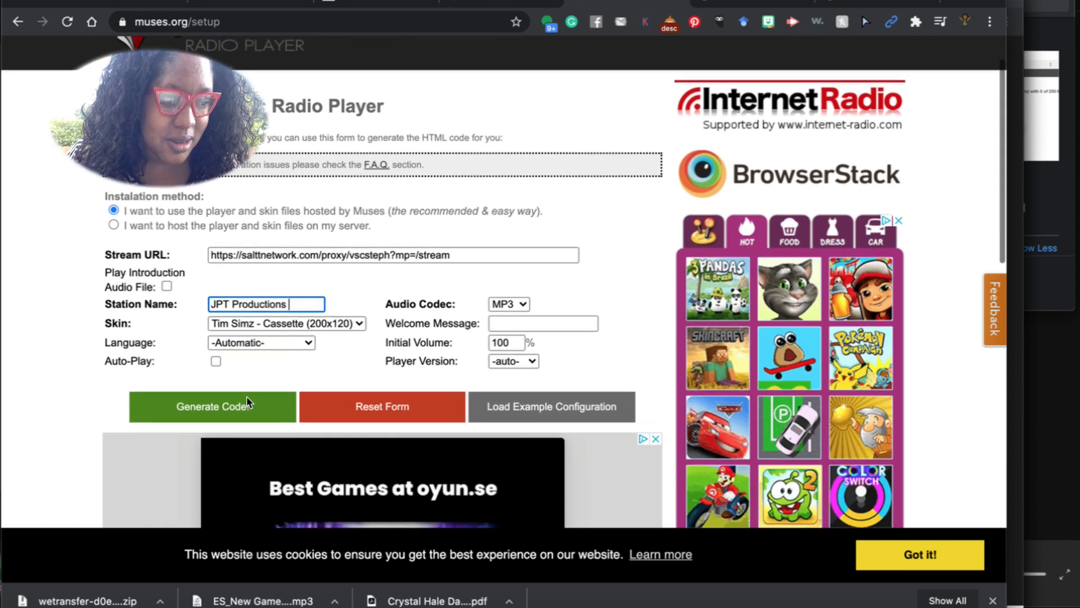
click(246, 401)
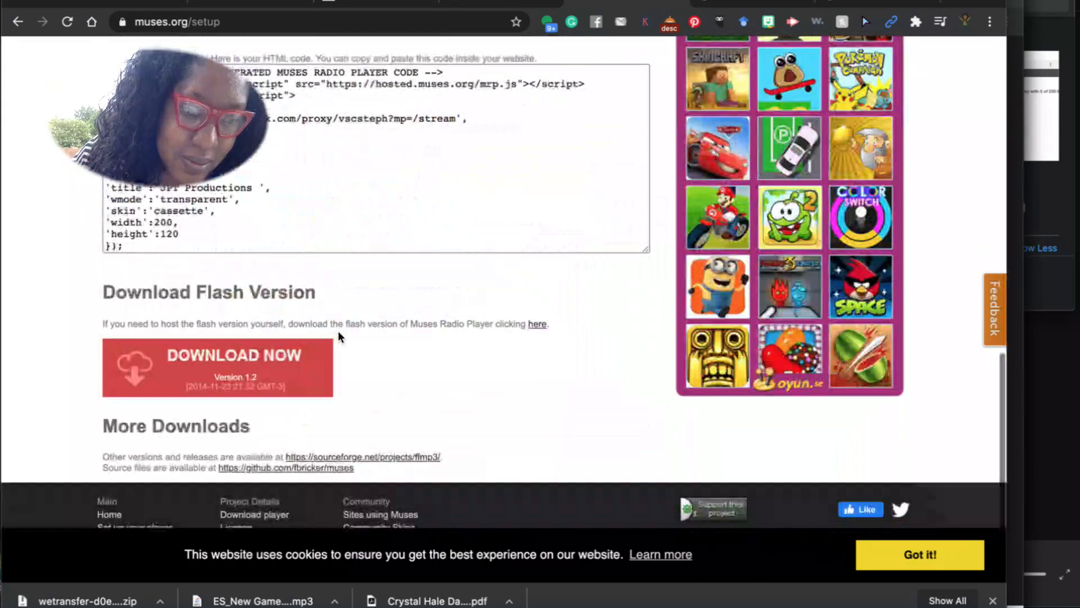
Copy the generated player code and return to the JPT Productions page editor.
scroll(339, 333, up, 3)
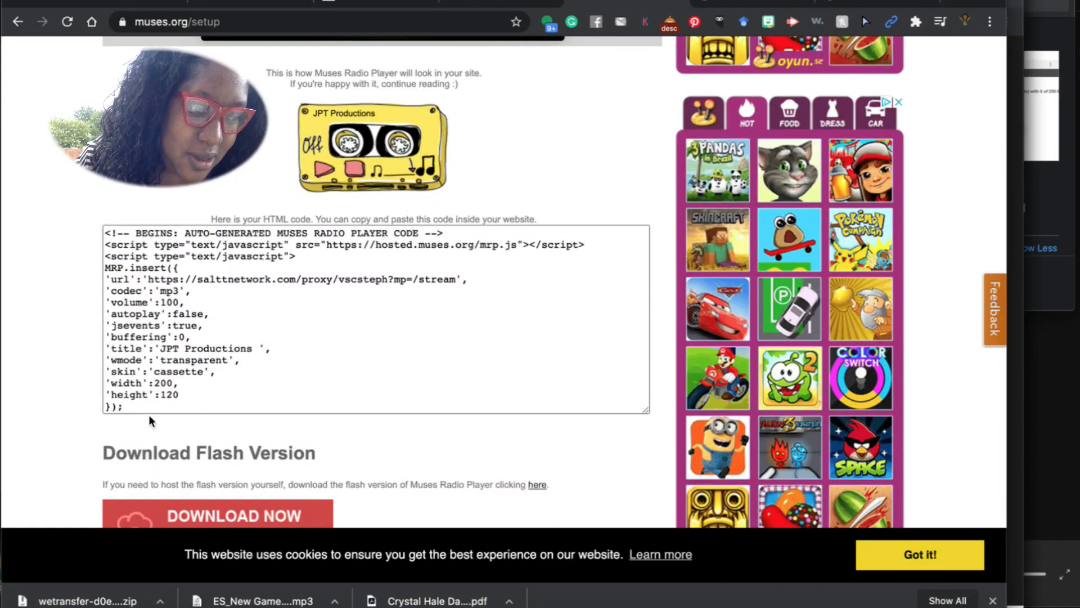
drag(125, 408, 107, 237)
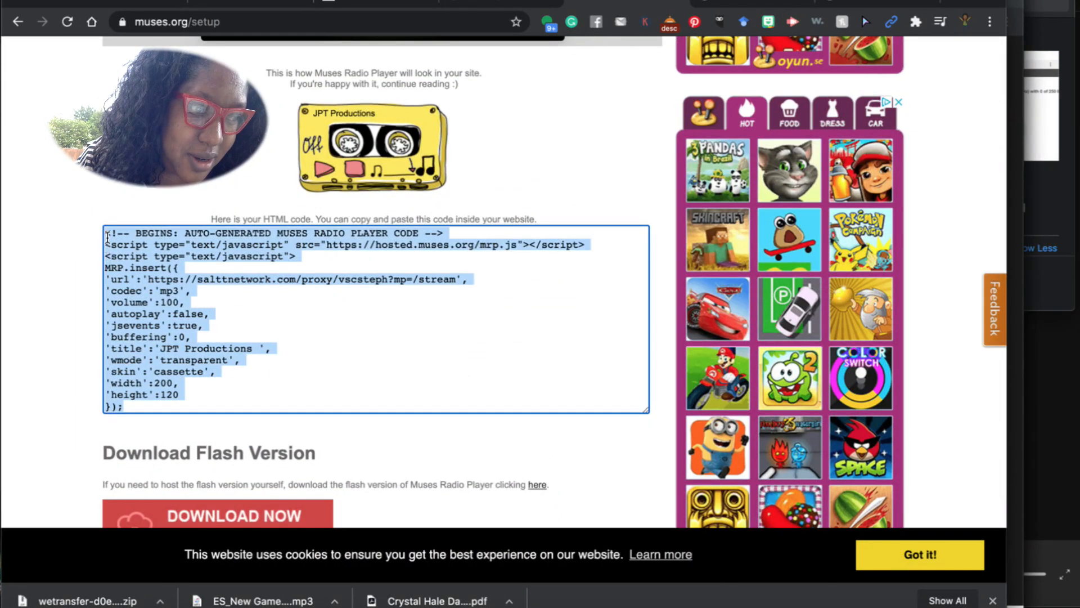
key(super+a)
key(super+c)
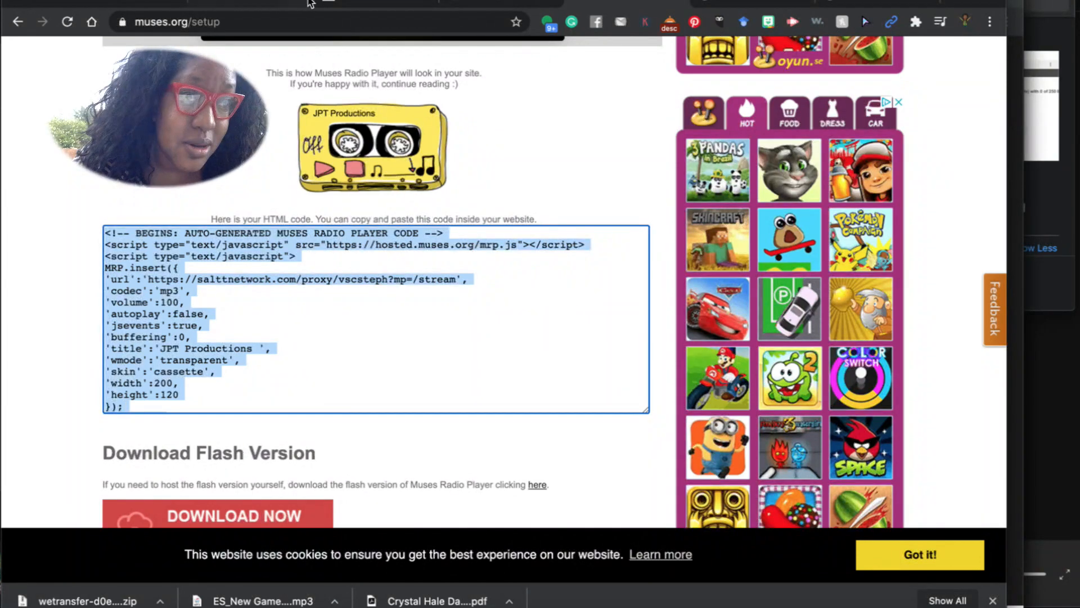
click(482, 2)
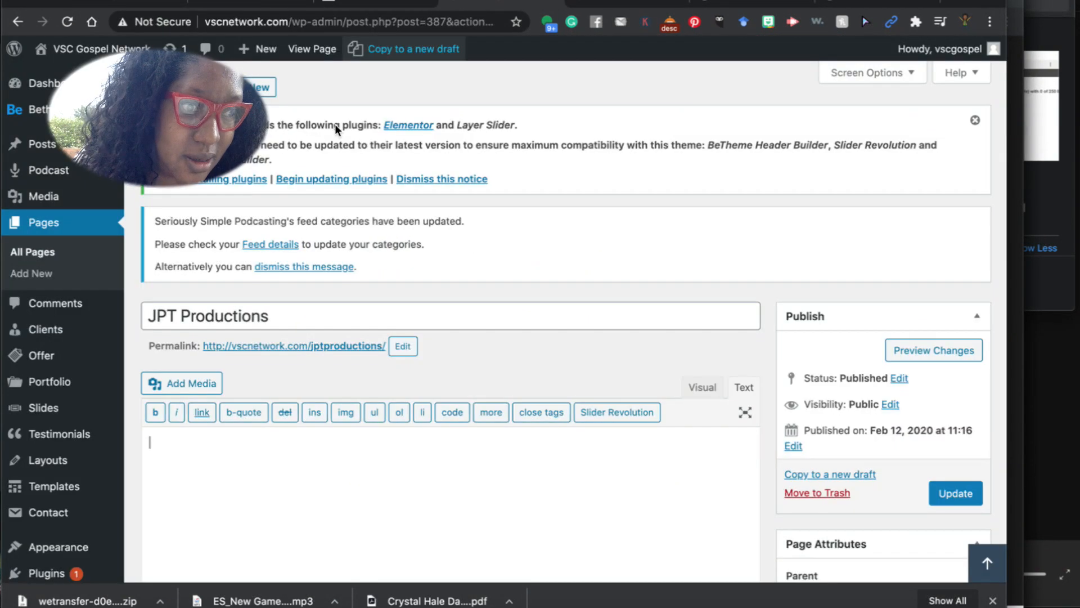
Paste the Muses player code into the JPT Productions page content and update the page.
click(216, 446)
key(super+v)
scroll(450, 338, down, 4)
click(970, 289)
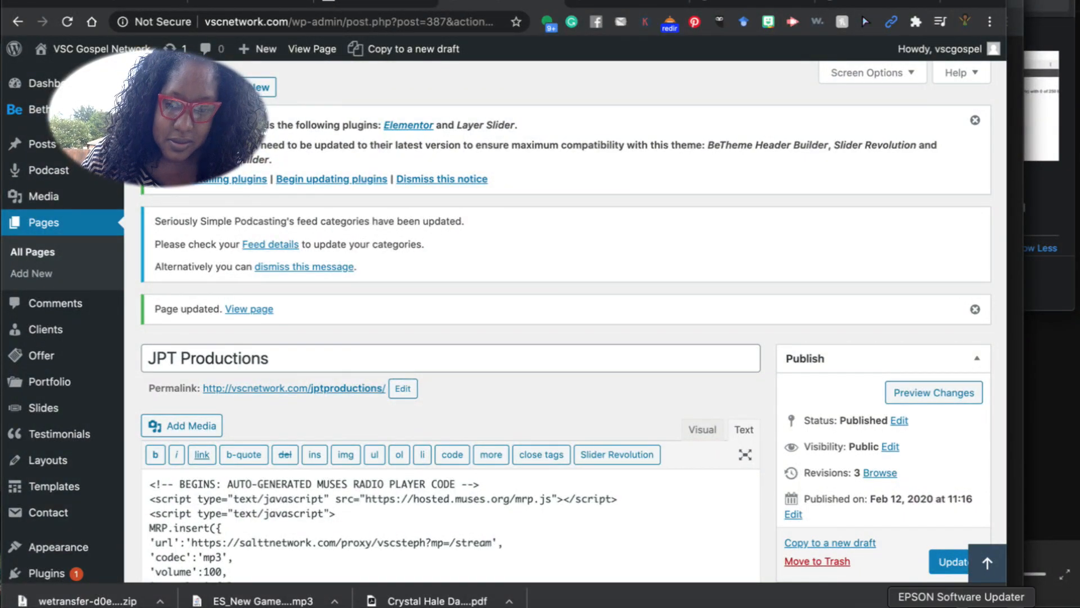
click(1040, 605)
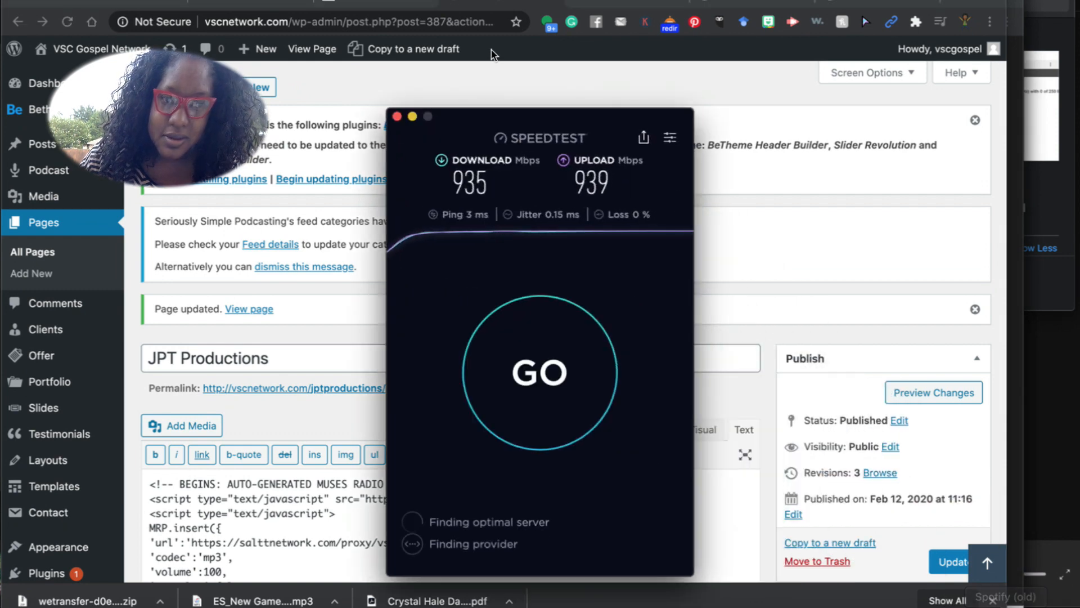
click(396, 116)
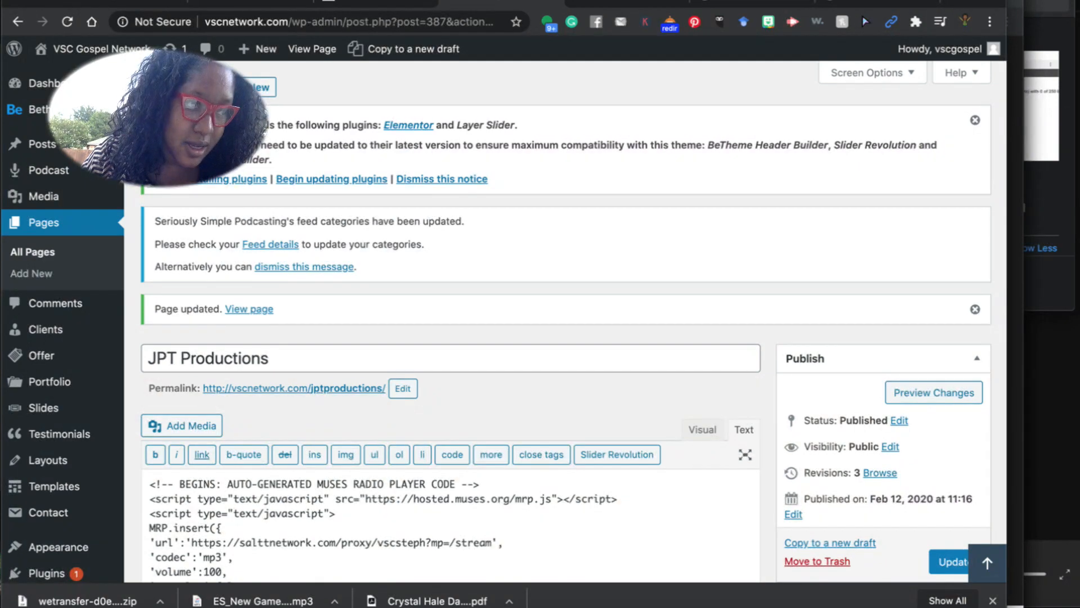
Open an incognito window, then select the JPT Productions page's permalink URL.
click(90, 1)
click(147, 14)
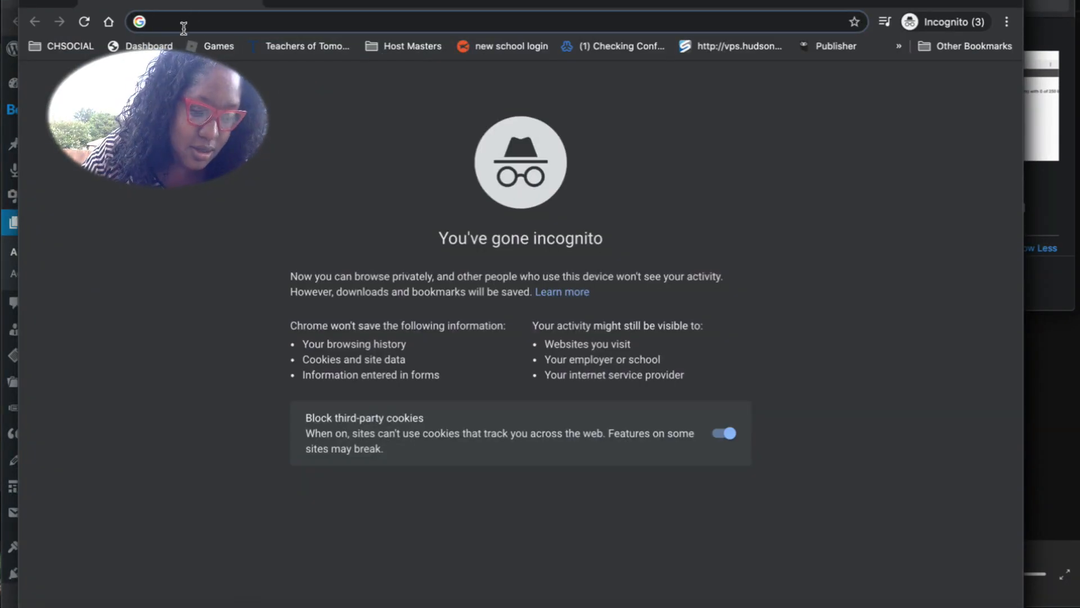
key(super+v)
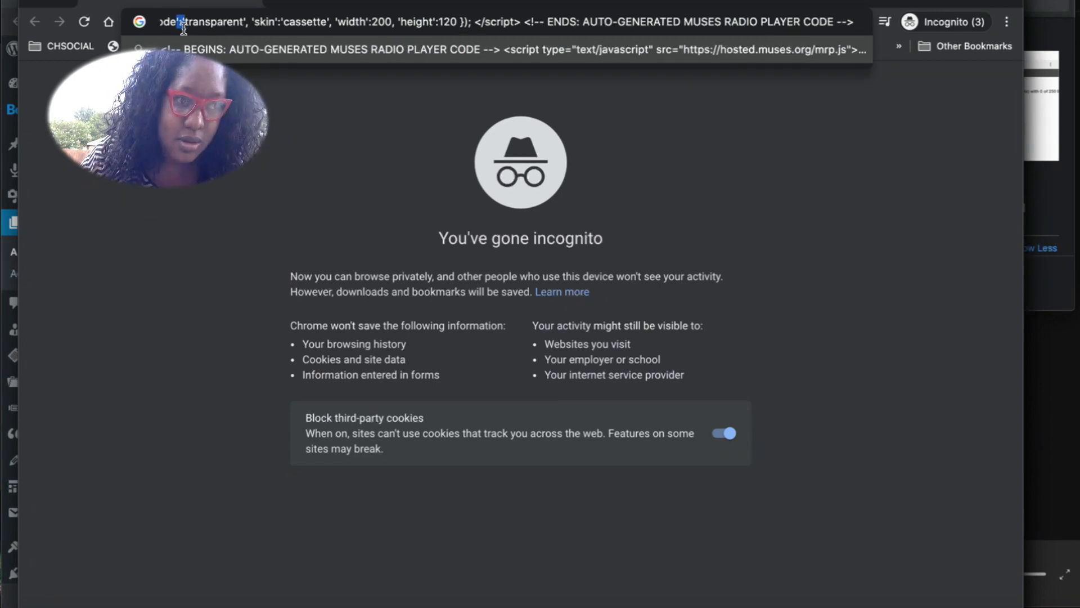
click(7, 10)
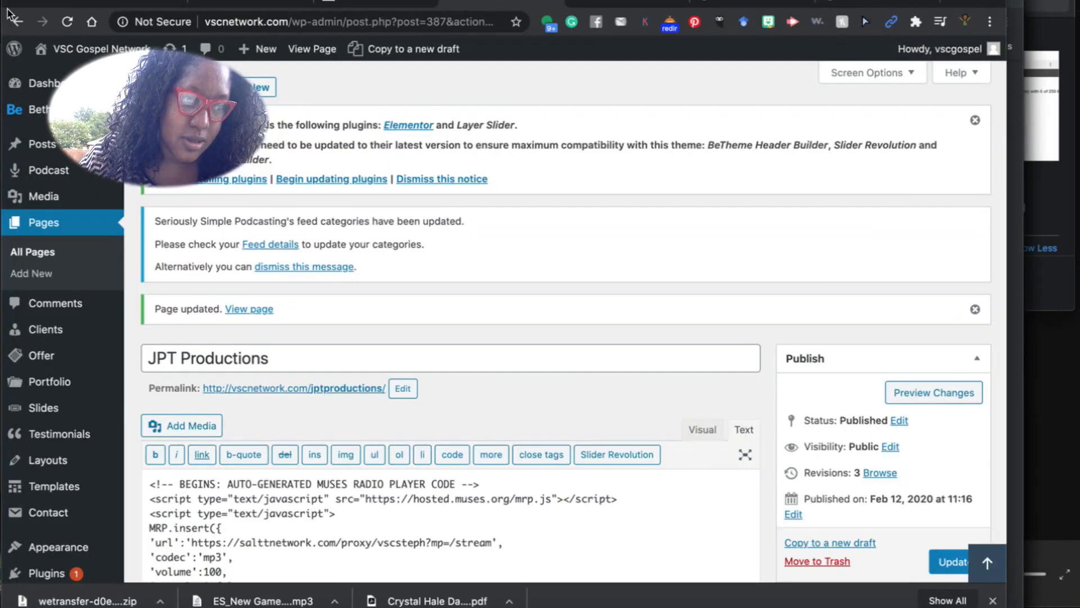
click(204, 396)
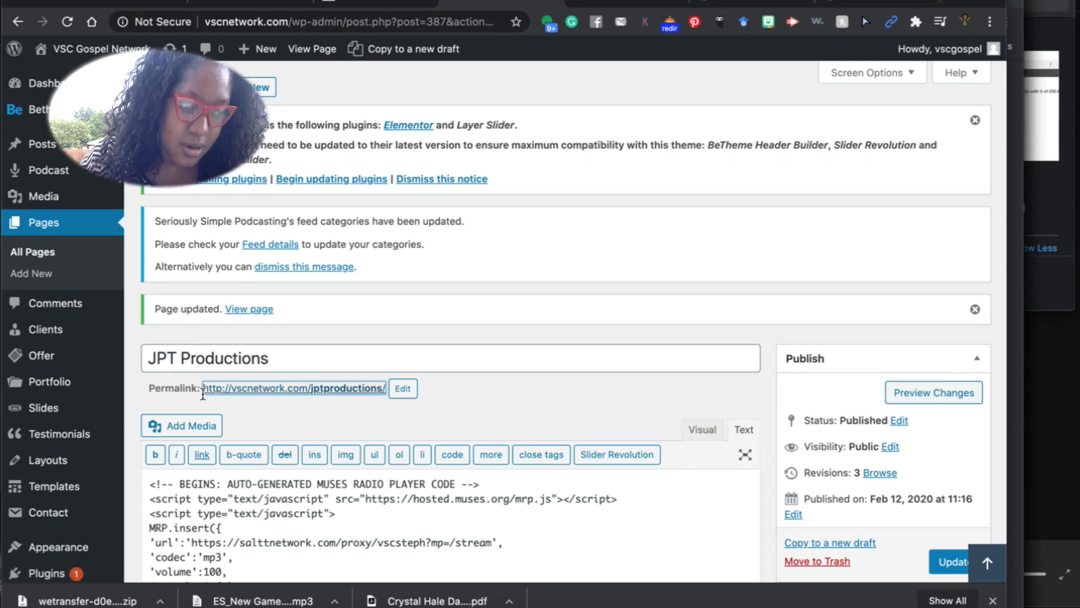
drag(197, 399, 392, 401)
key(super+c)
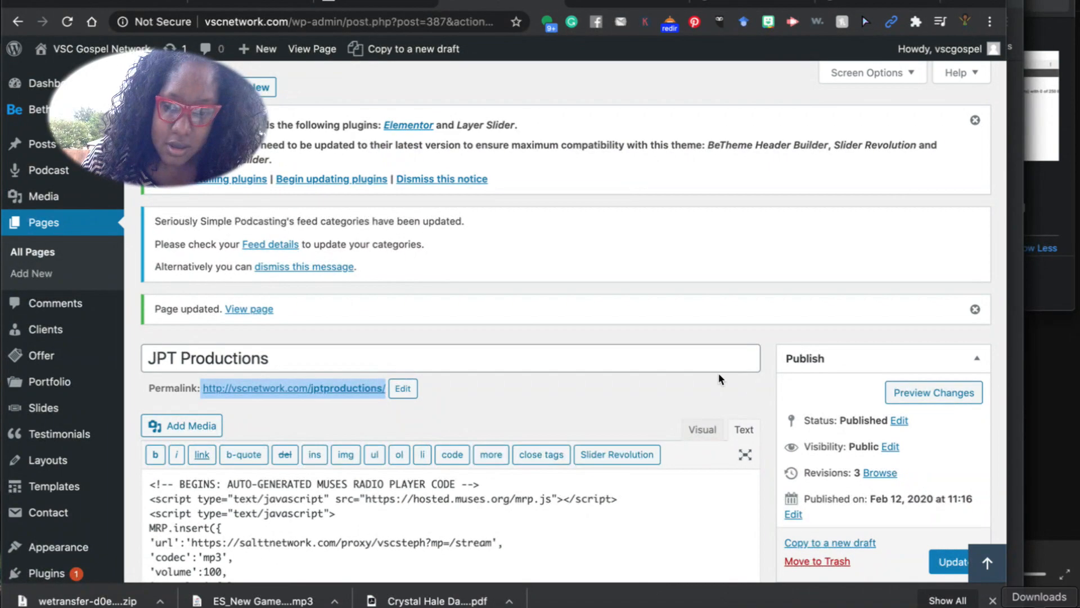
click(90, 1)
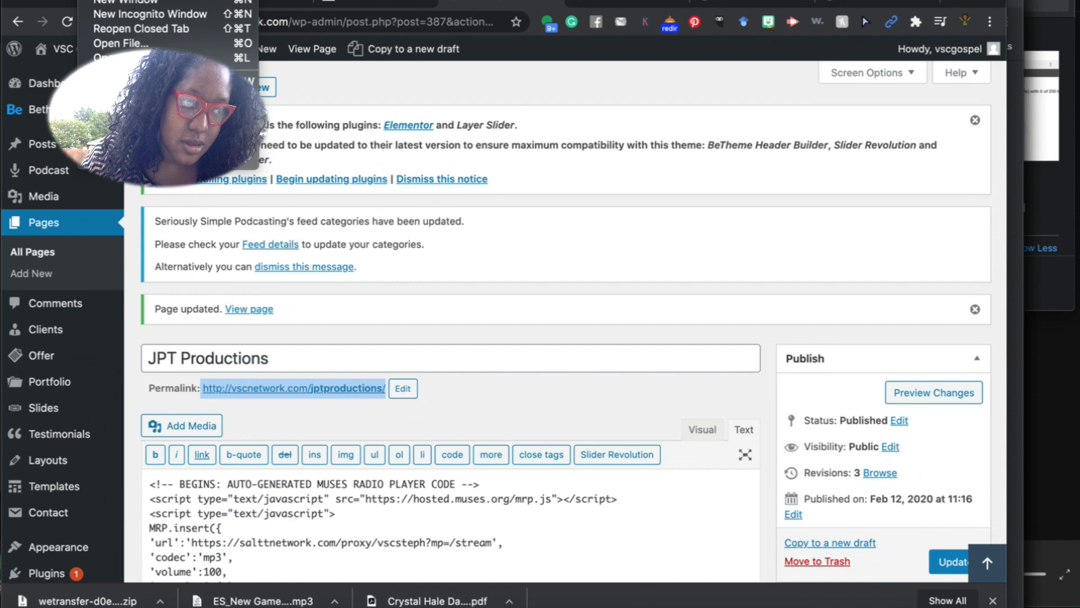
click(119, 16)
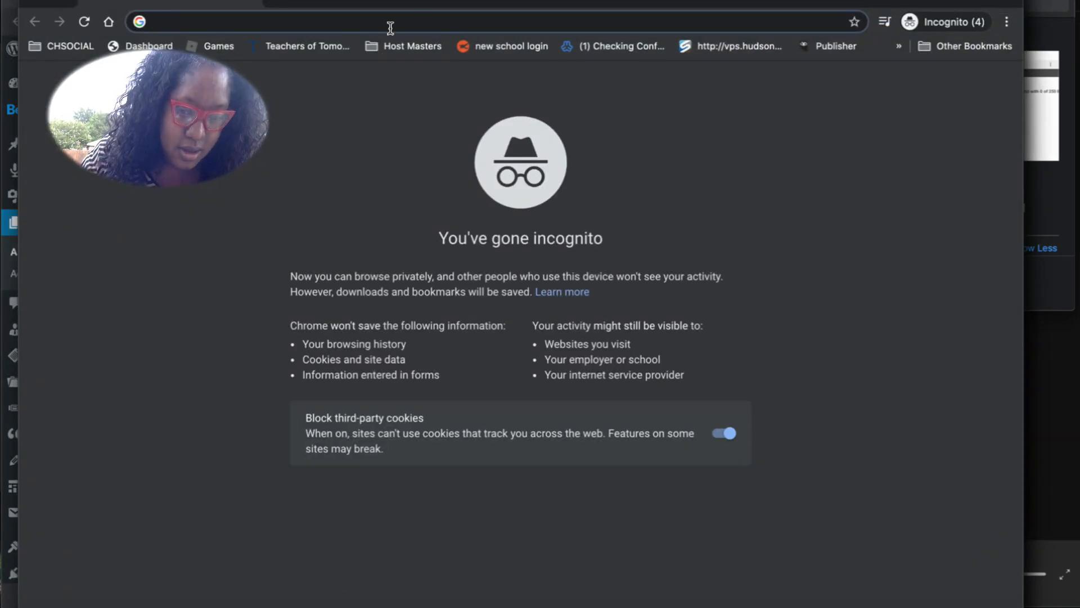
key(super+v)
key(Return)
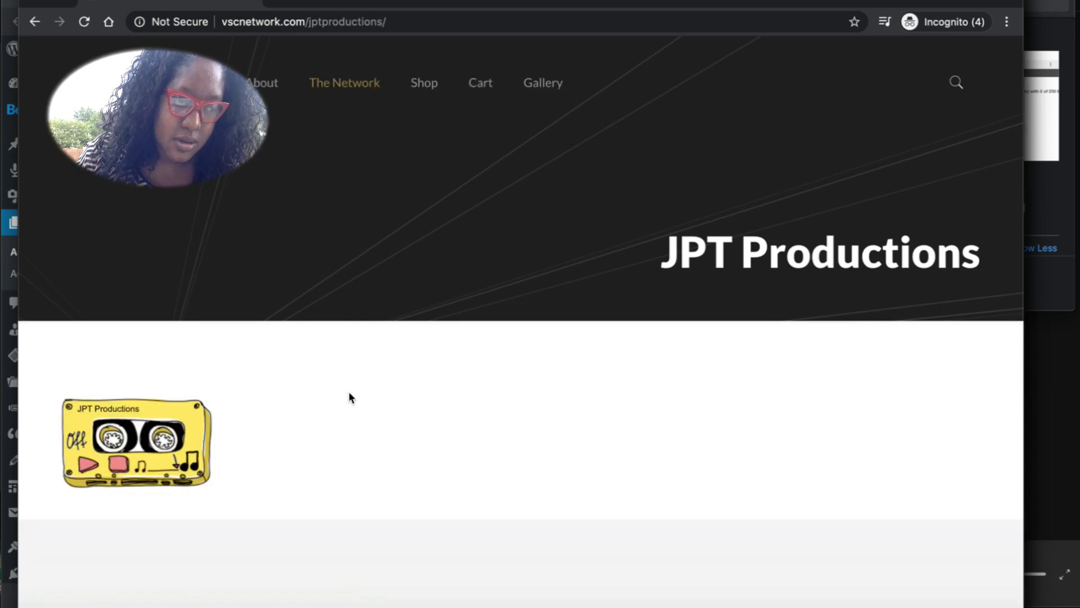
click(88, 467)
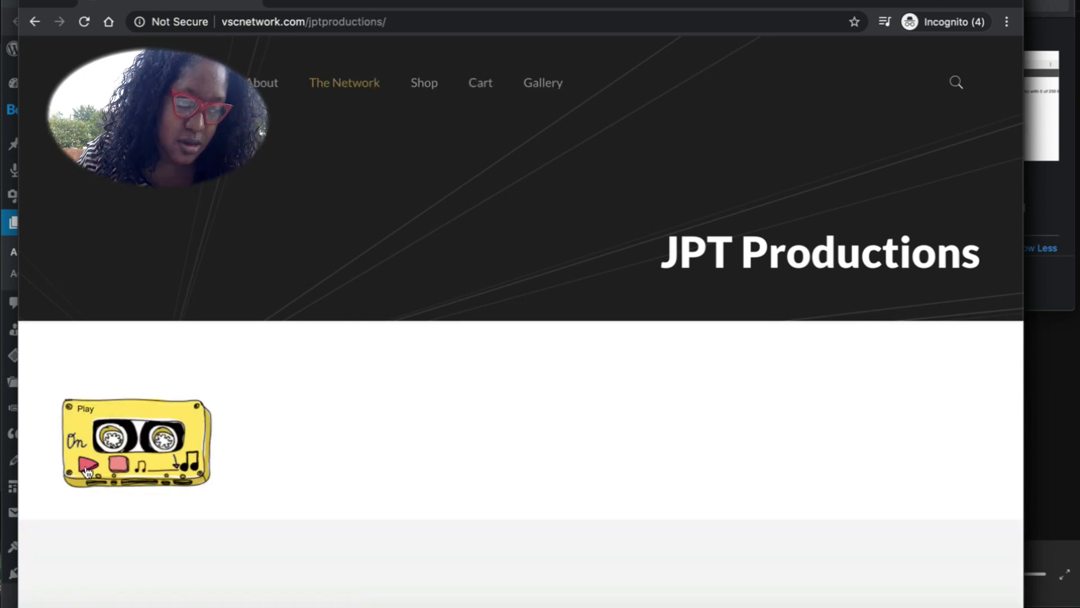
click(119, 465)
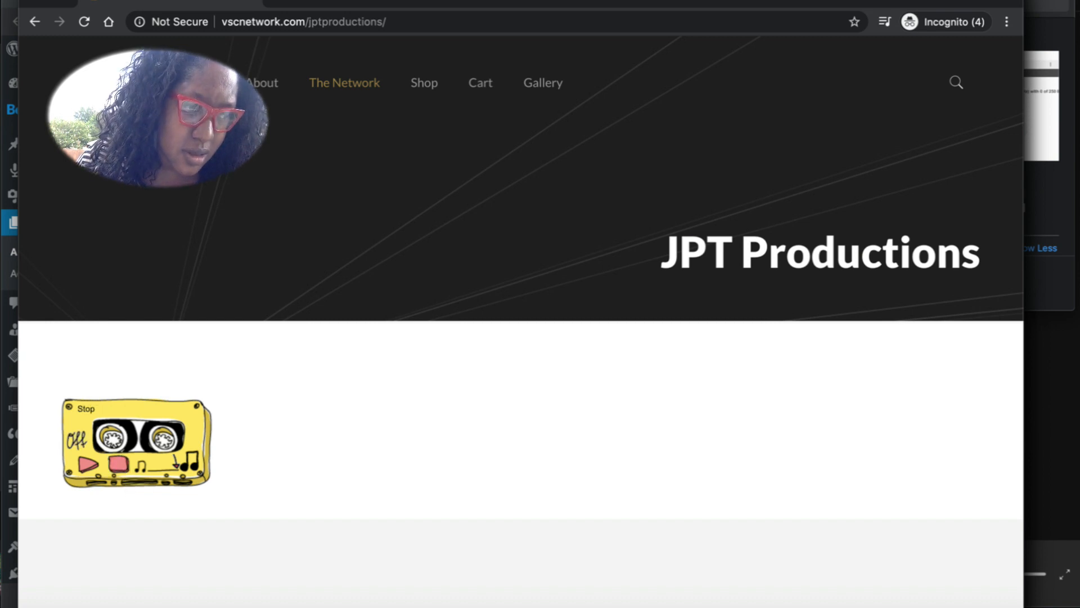
click(11, 83)
click(594, 396)
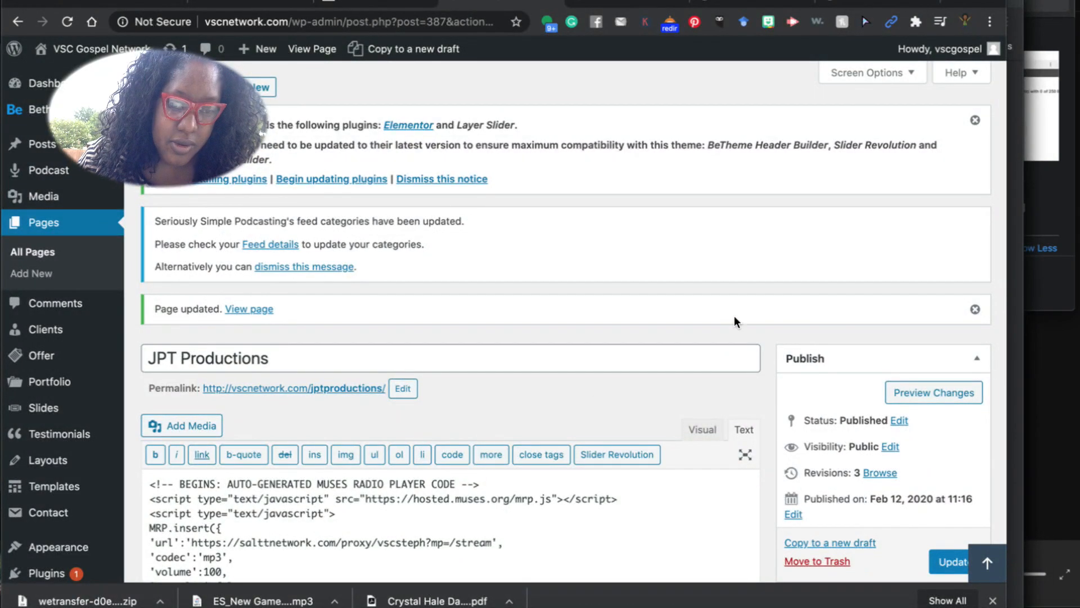
Copy 'MGW radio' from the station-change note, then go to the WordPress Pages list.
click(642, 602)
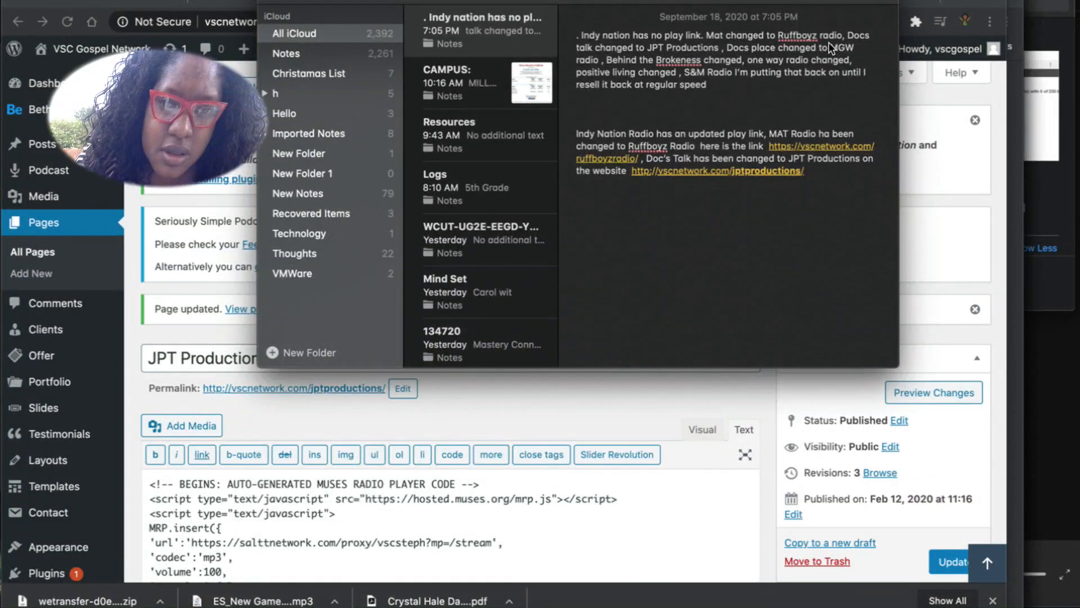
drag(852, 47, 597, 61)
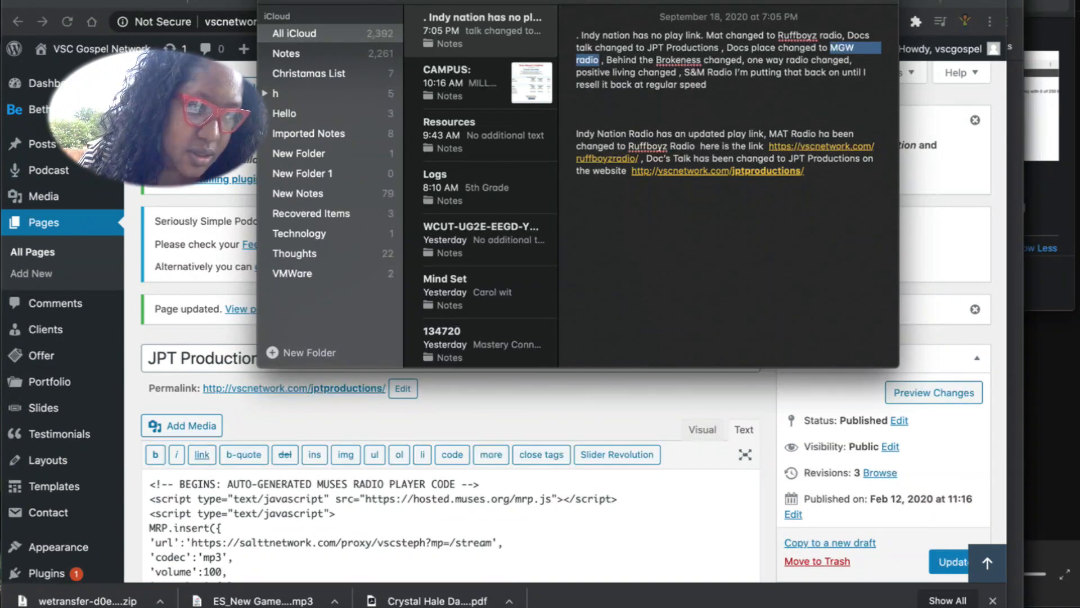
key(super+Tab)
click(36, 232)
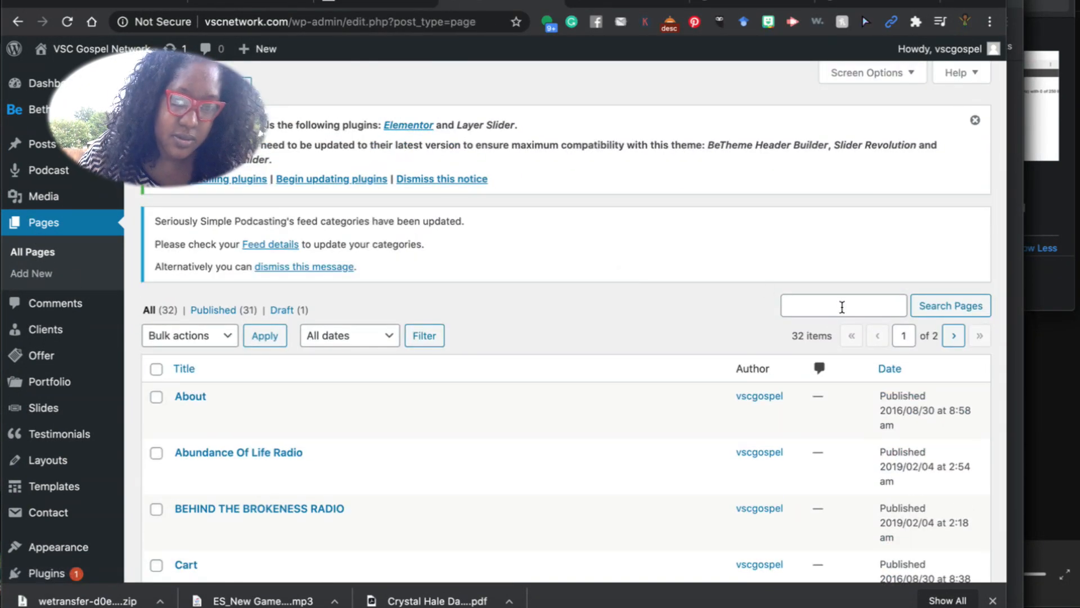
Search pages for 'docs', then open DOC'S PLACE RADIO from All Pages for editing.
click(842, 307)
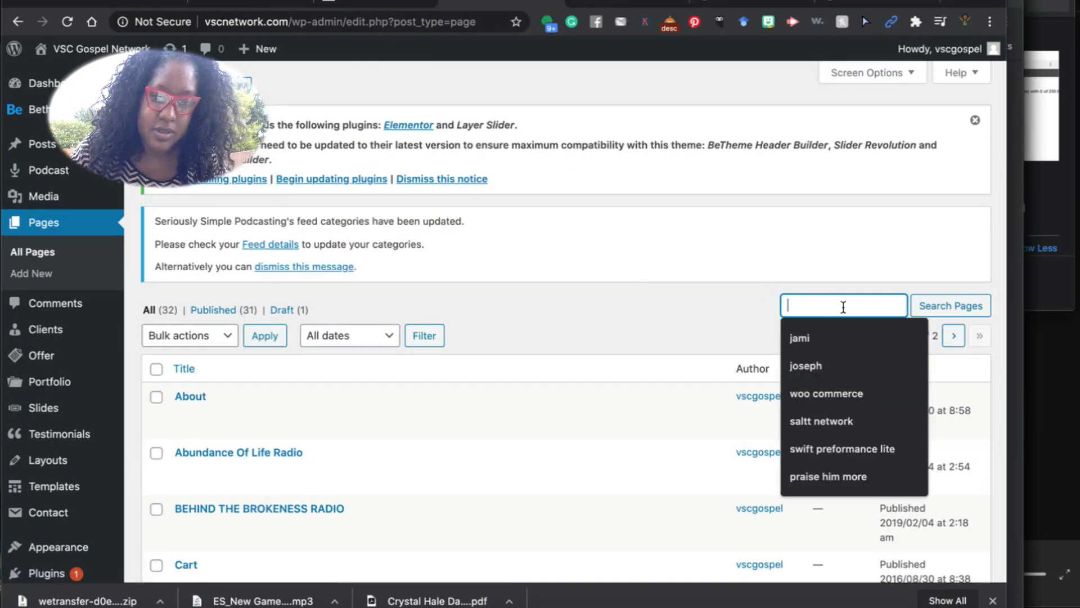
text(docs place)
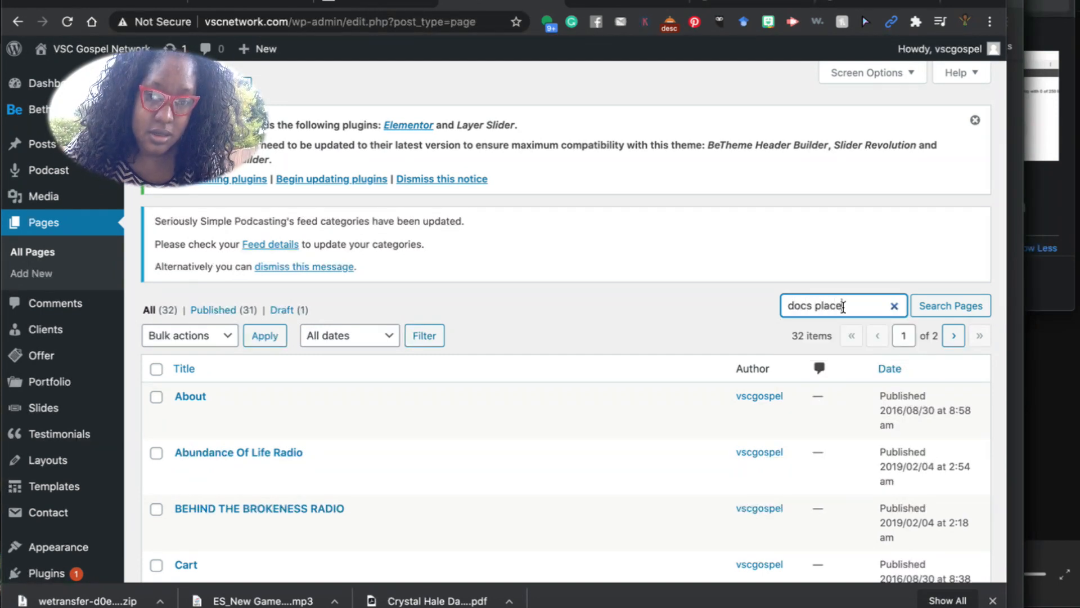
key(Return)
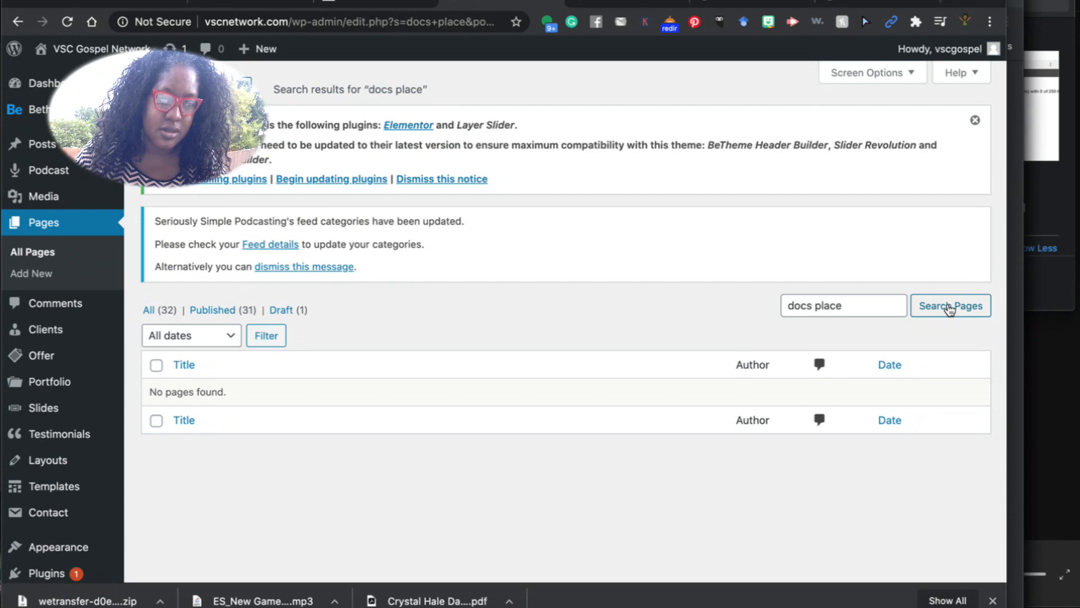
click(150, 313)
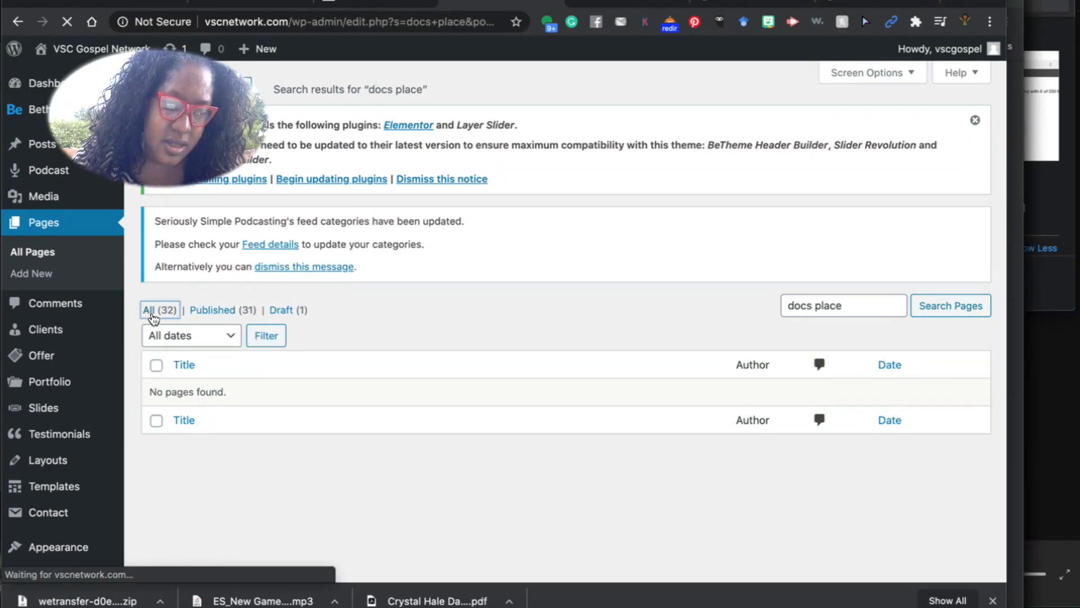
scroll(195, 423, down, 6)
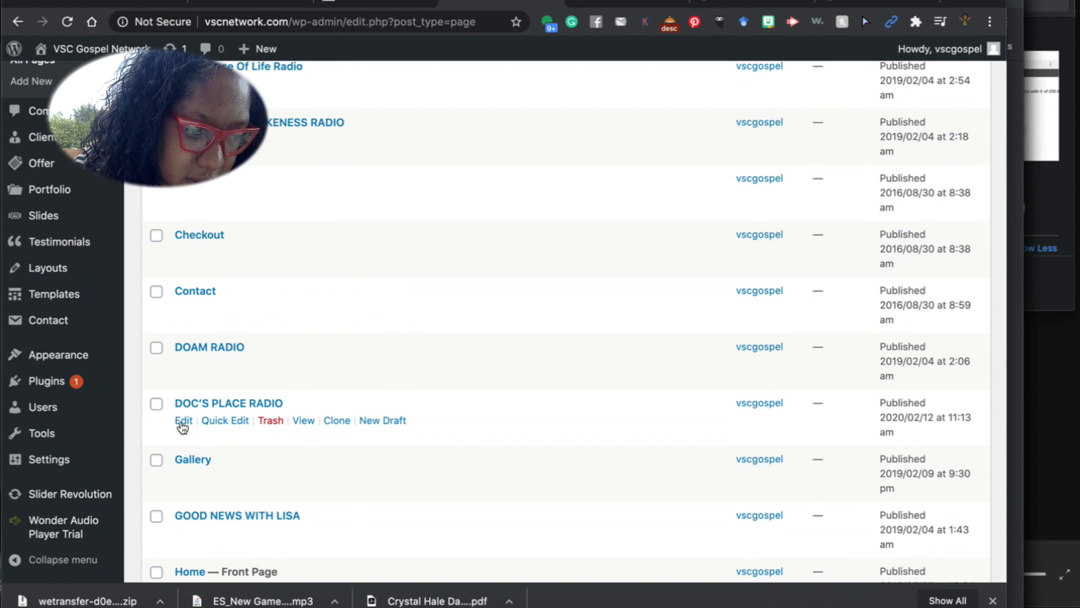
click(183, 422)
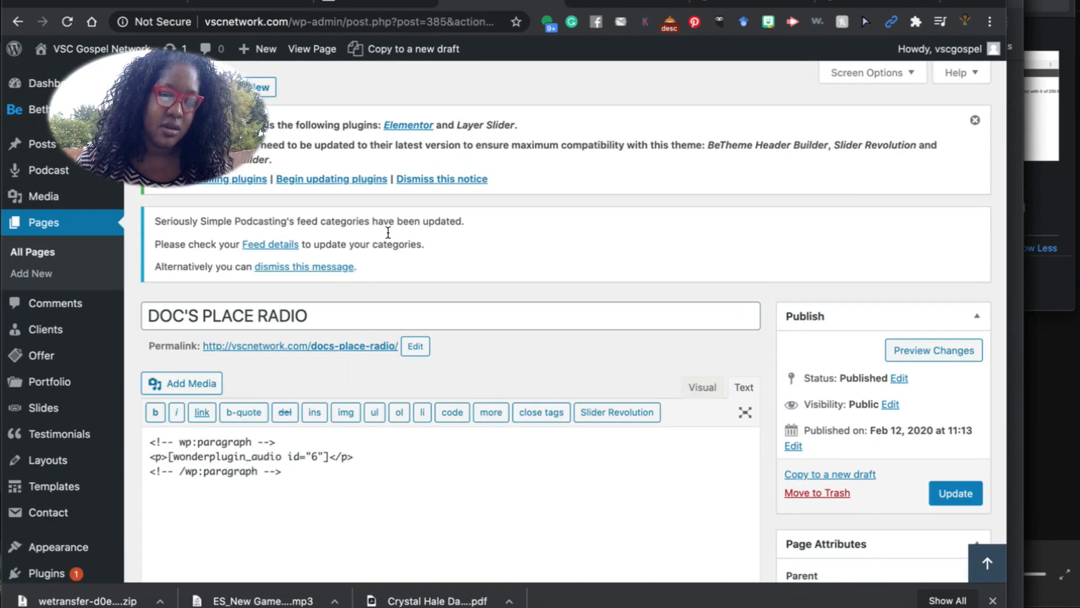
Retitle the DOC'S PLACE RADIO page to 'MGW radio'.
drag(320, 320, 140, 317)
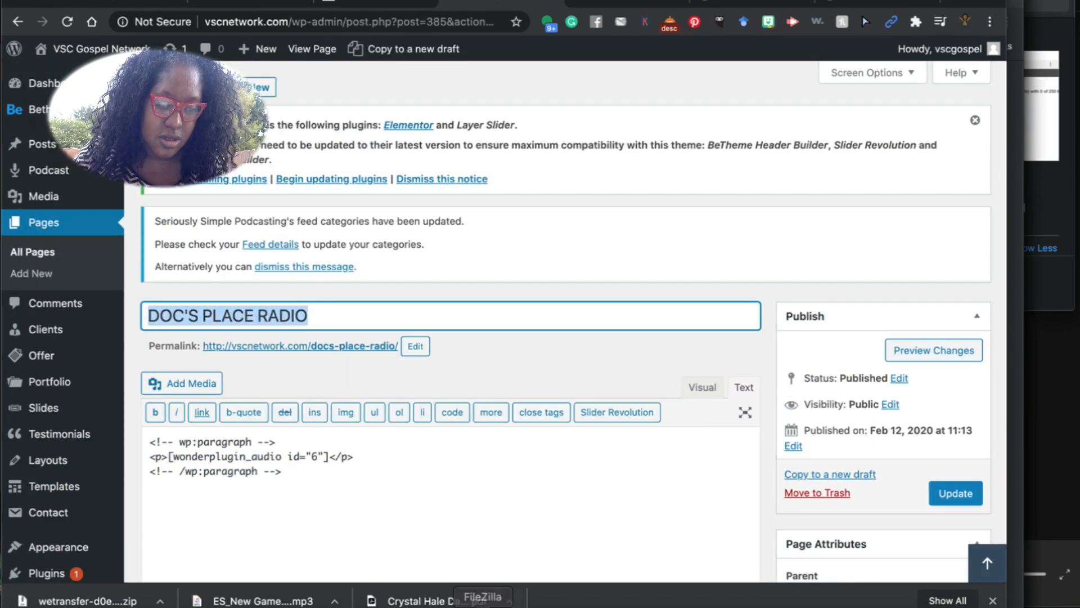
click(646, 606)
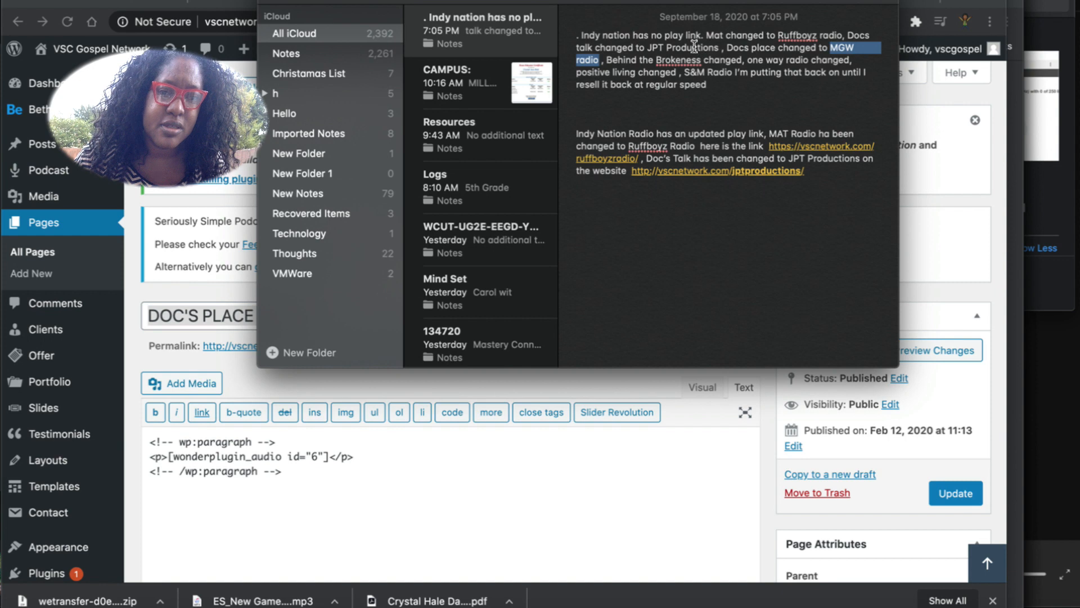
click(226, 313)
text(MGW radio)
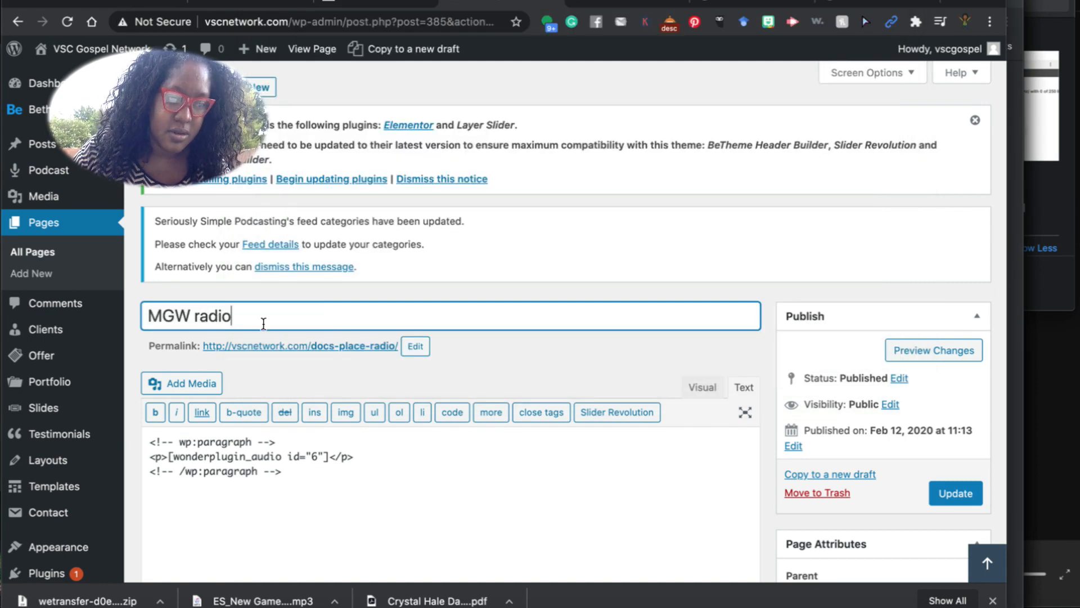
Change the permalink slug from docs-place-radio to mgwradio and select the new URL.
click(422, 347)
drag(398, 356, 306, 353)
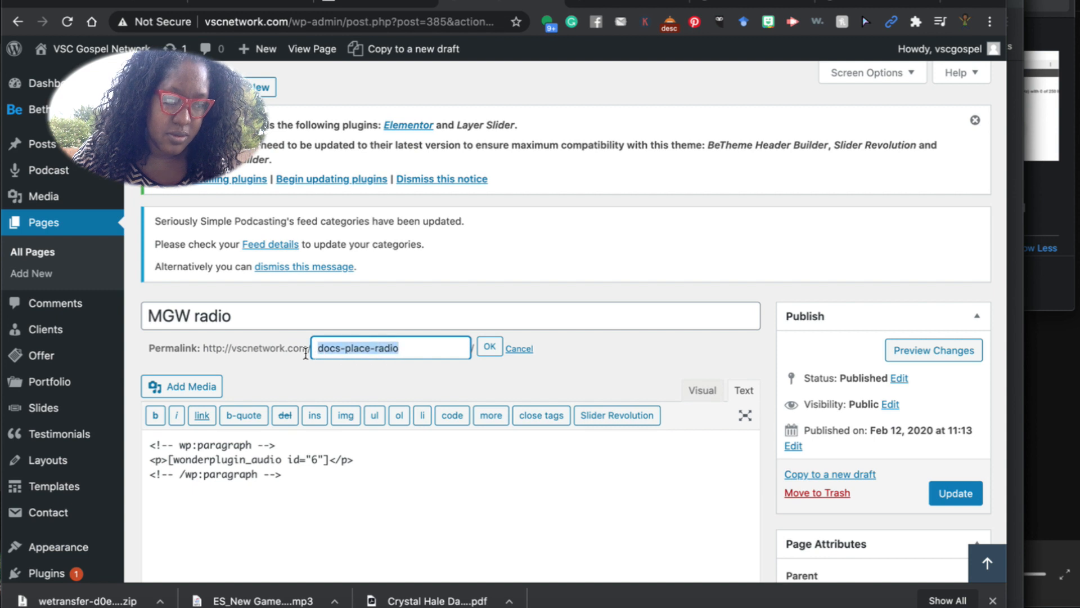
text(mg)
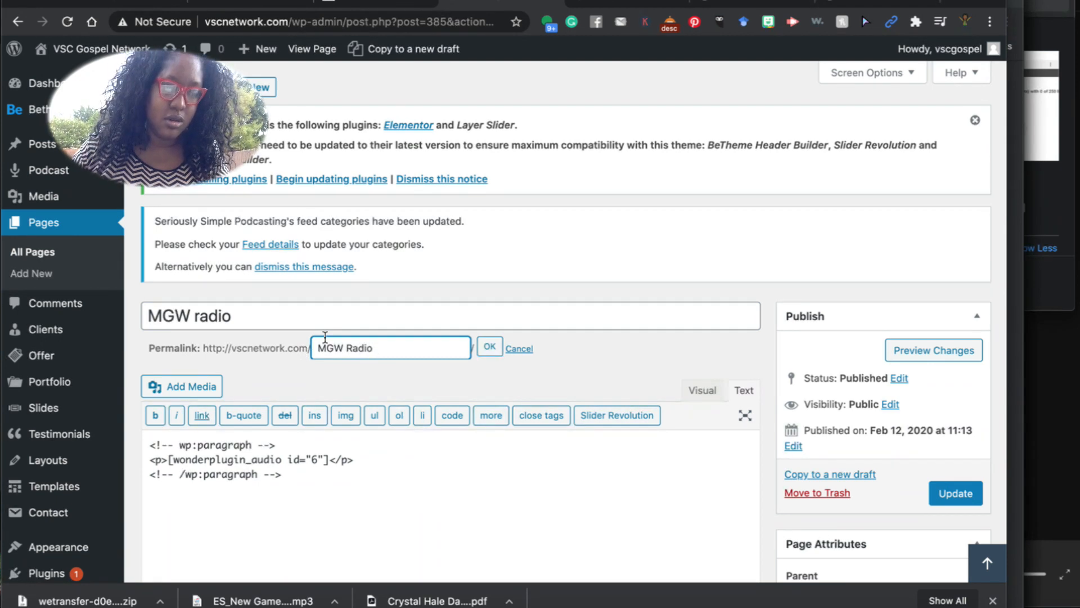
drag(376, 349, 350, 355)
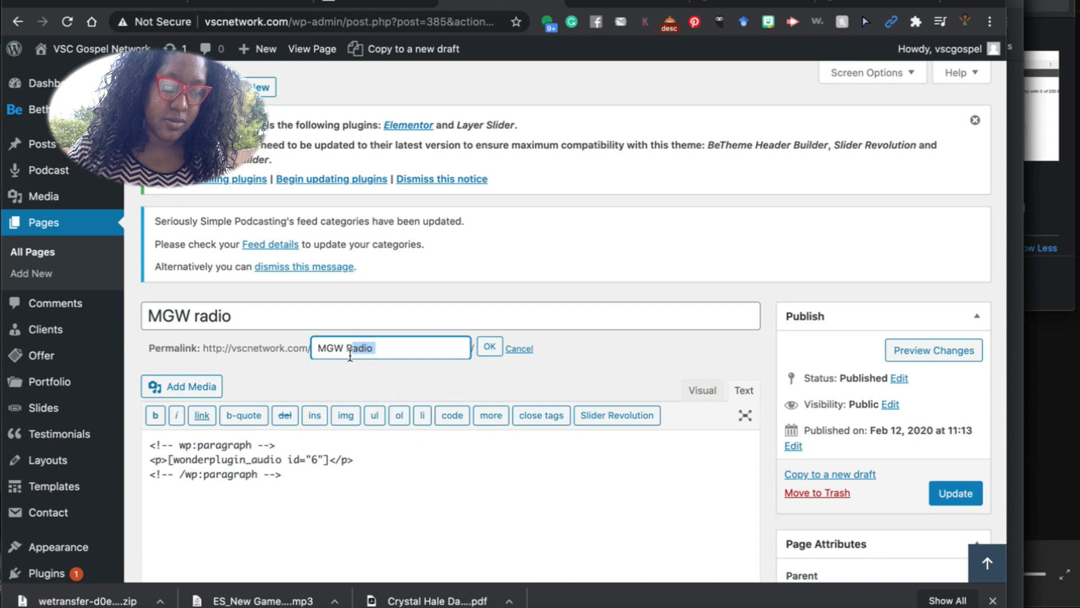
key(BackSpace)
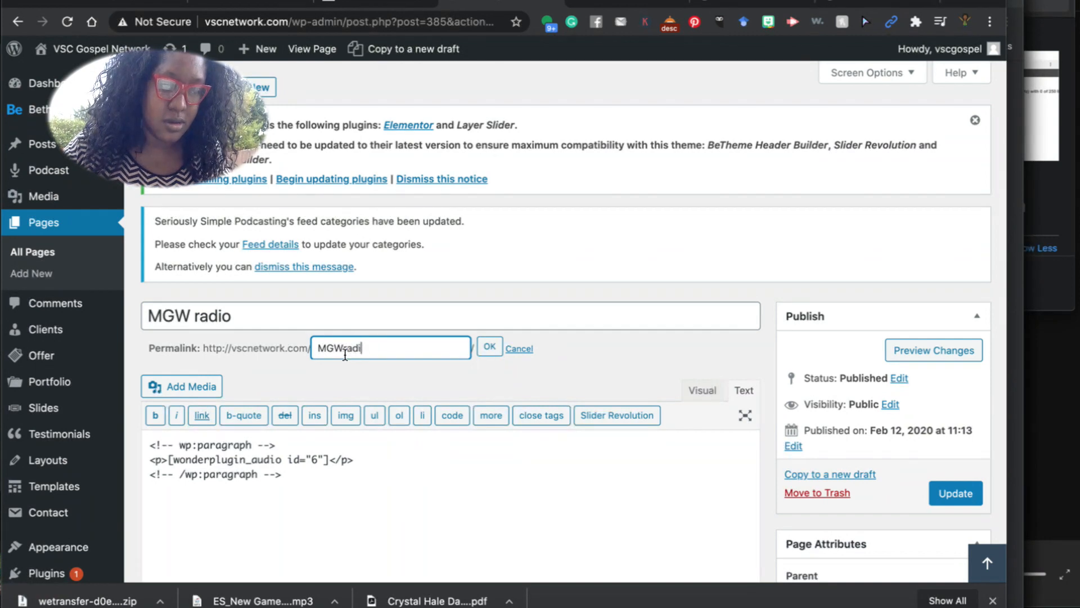
click(484, 343)
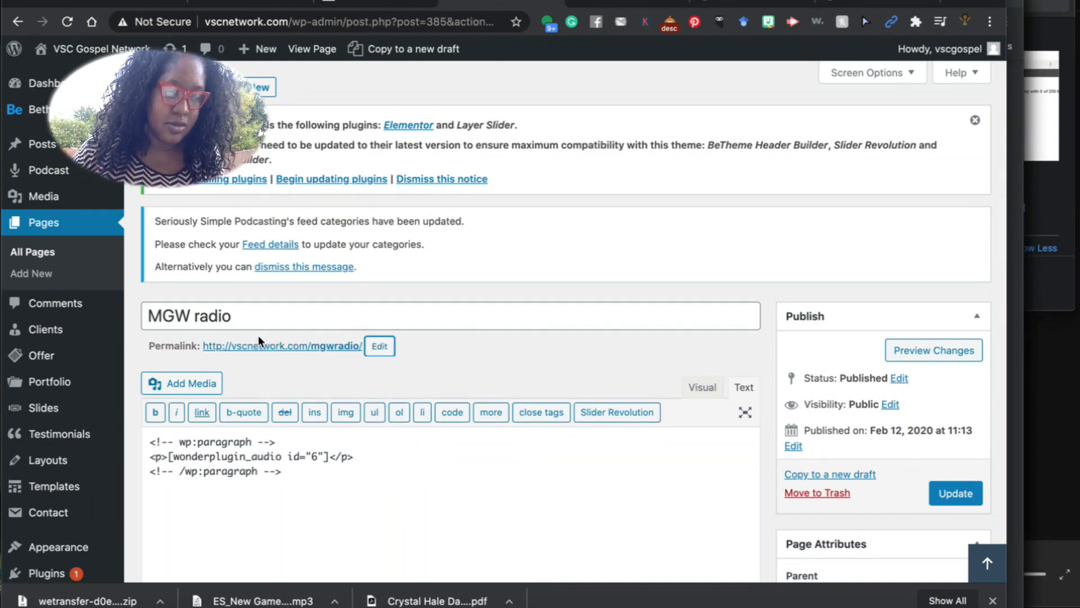
drag(202, 353, 362, 353)
key(super+c)
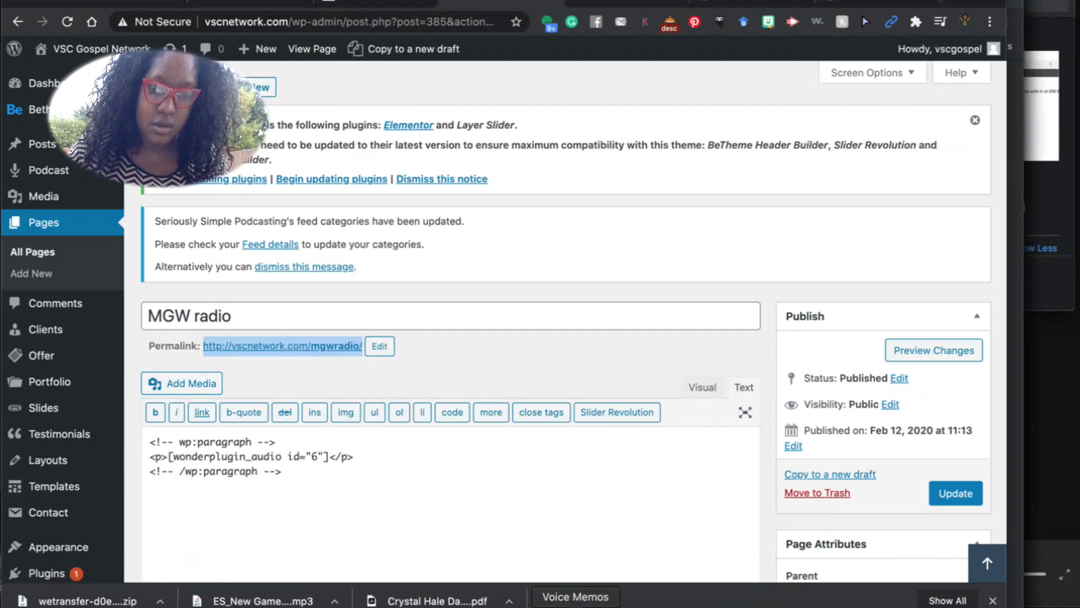
Format the note's 'Doc Places' line as plain body text with no underline.
click(645, 604)
click(827, 171)
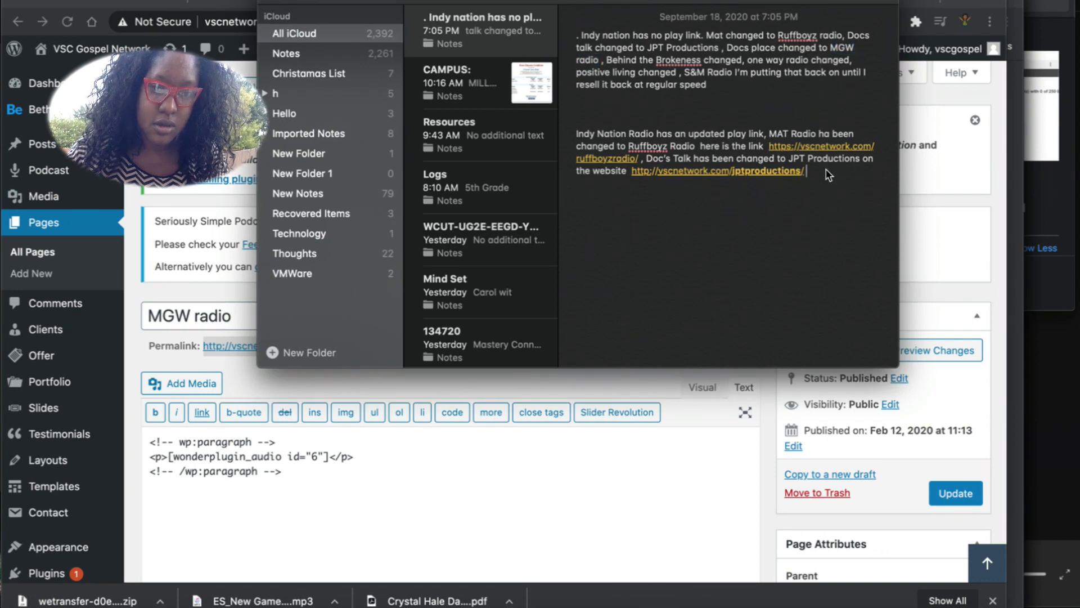
key(BackSpace)
key(BackSpace)
key(BackSpace)
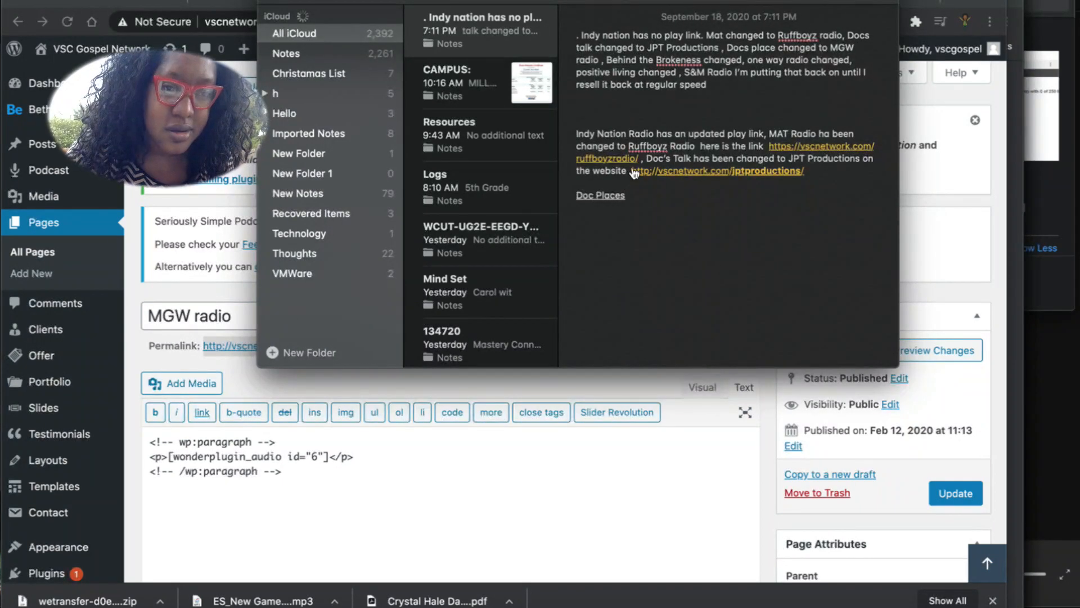
drag(627, 198, 554, 194)
click(605, 5)
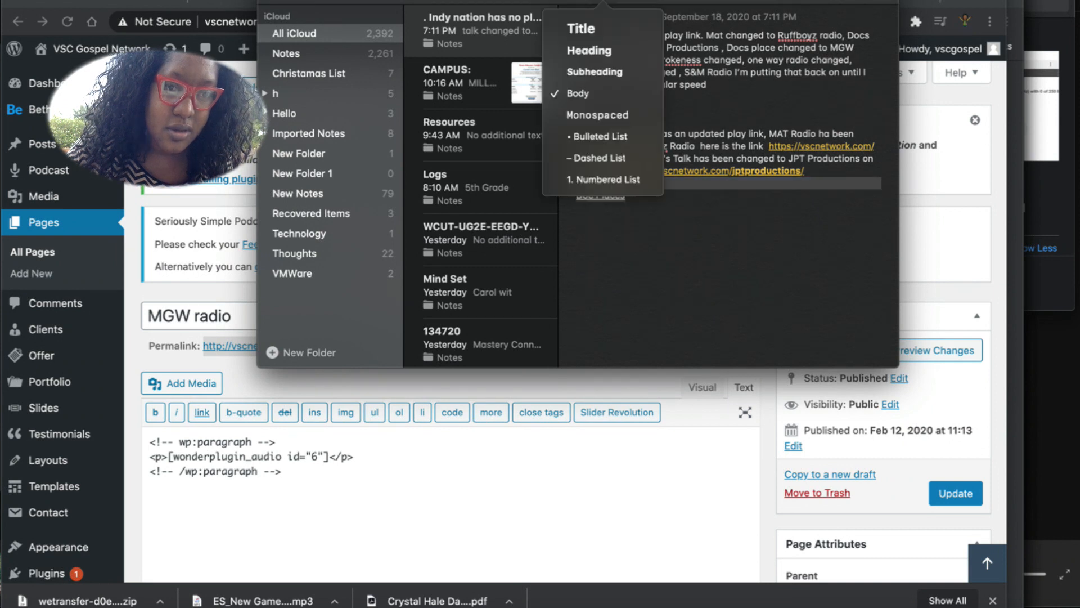
click(587, 51)
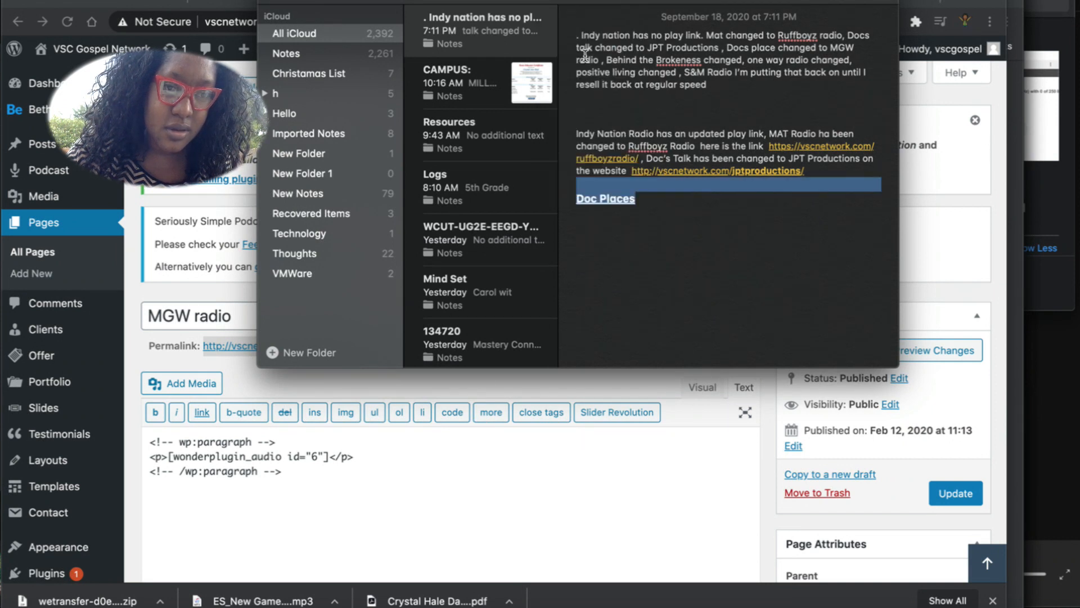
click(603, 6)
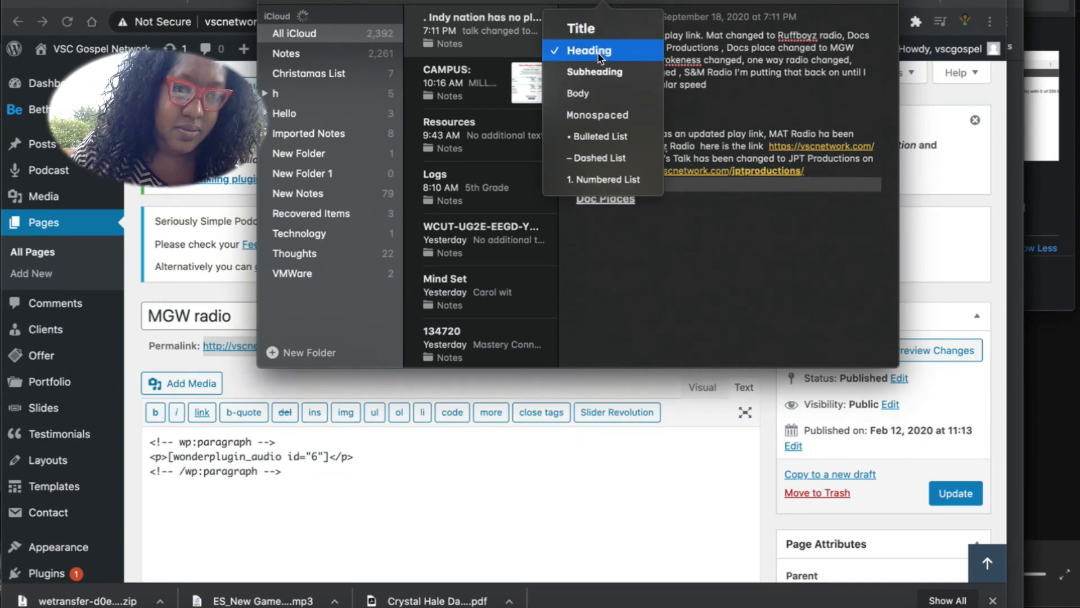
click(601, 93)
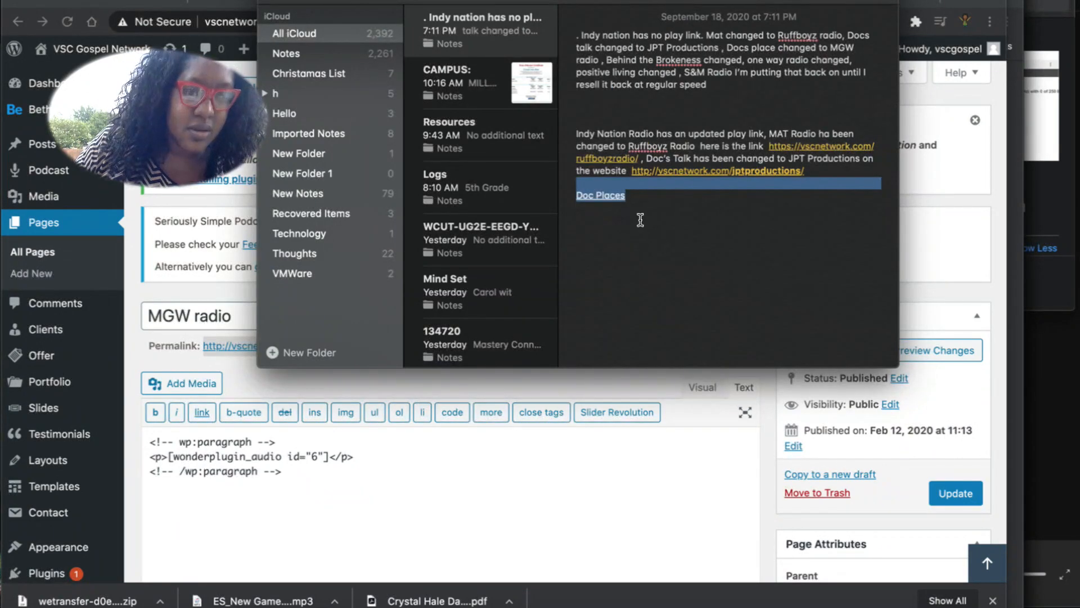
click(149, 0)
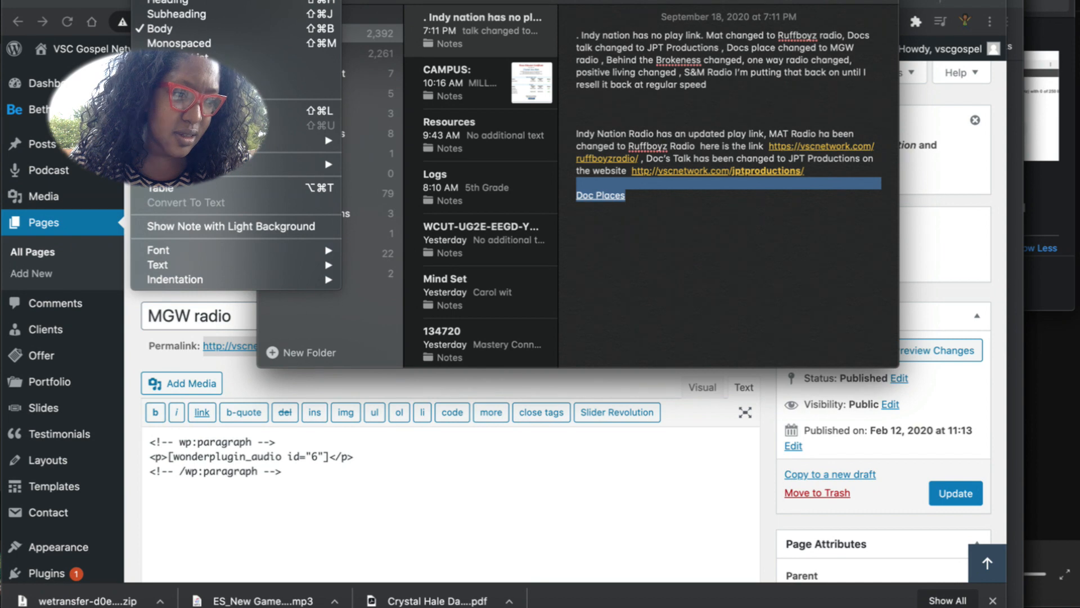
mouse_move(259, 283)
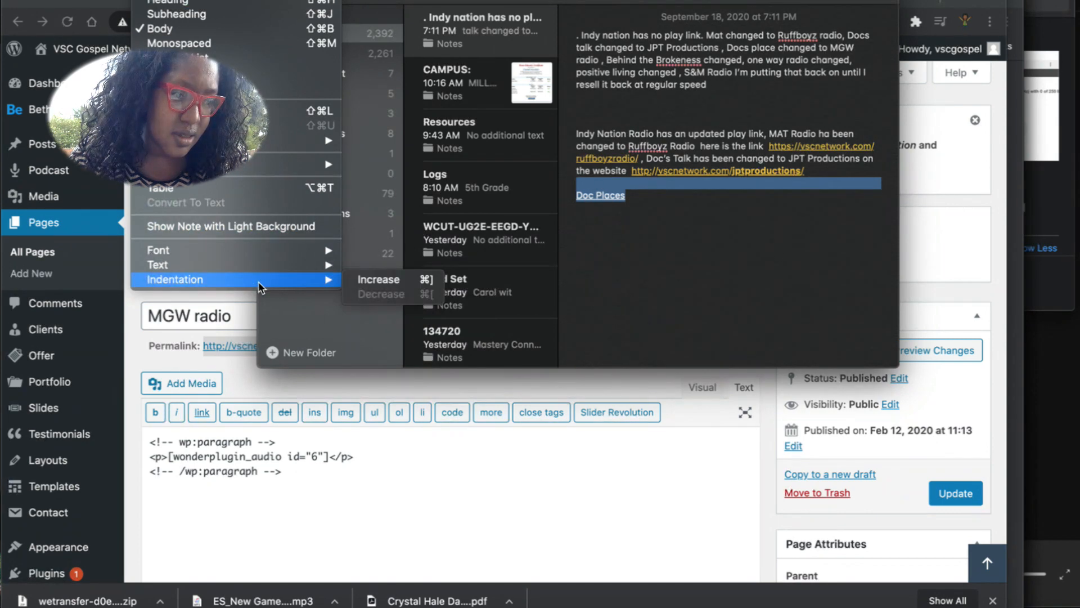
mouse_move(286, 249)
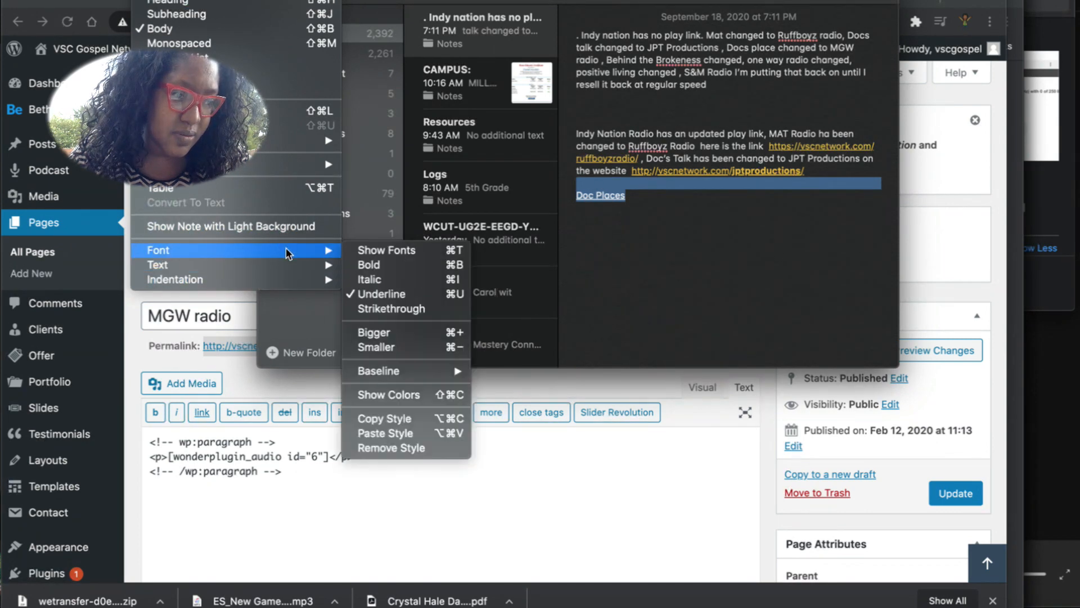
click(406, 293)
click(647, 204)
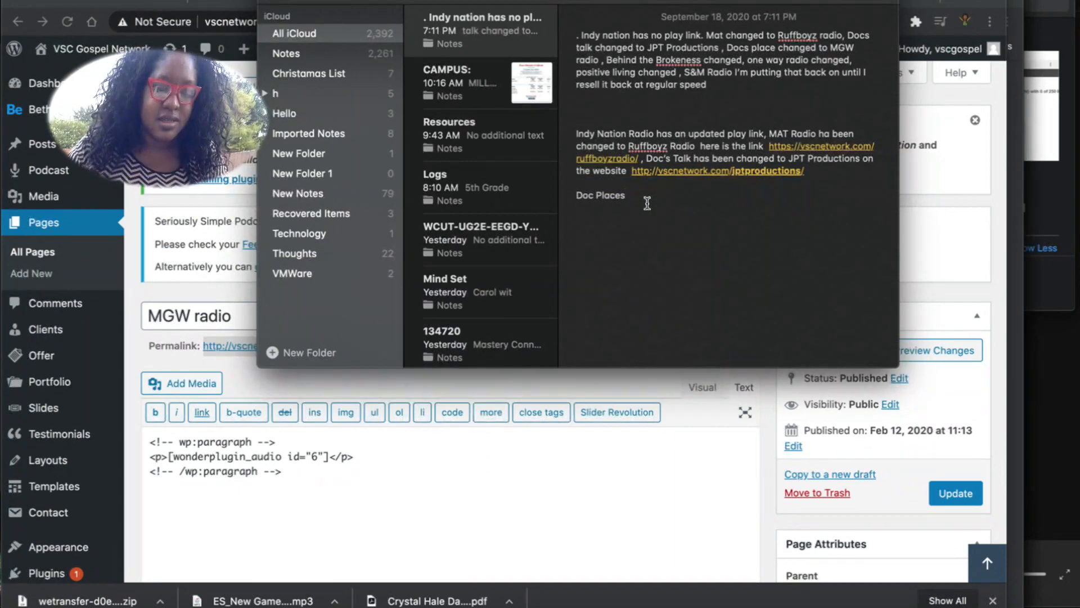
text(has been )
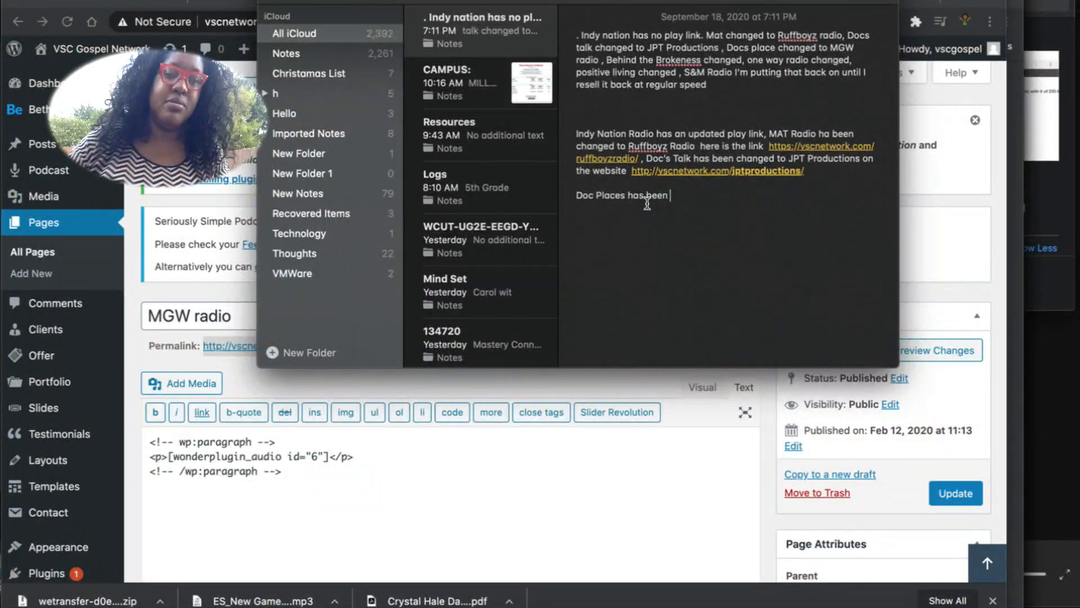
text(changed to MG)
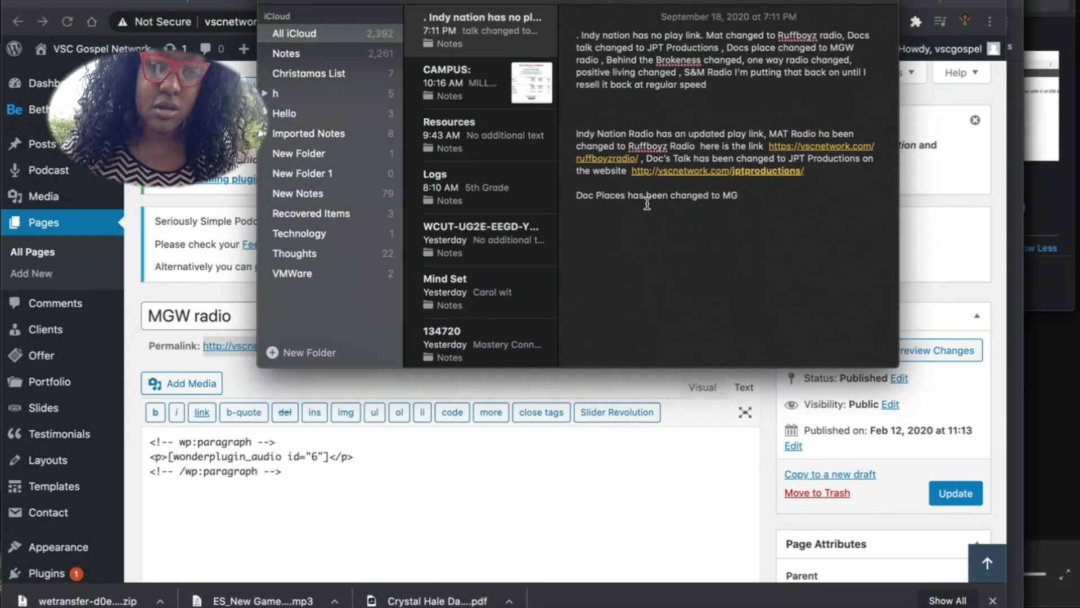
text(W R)
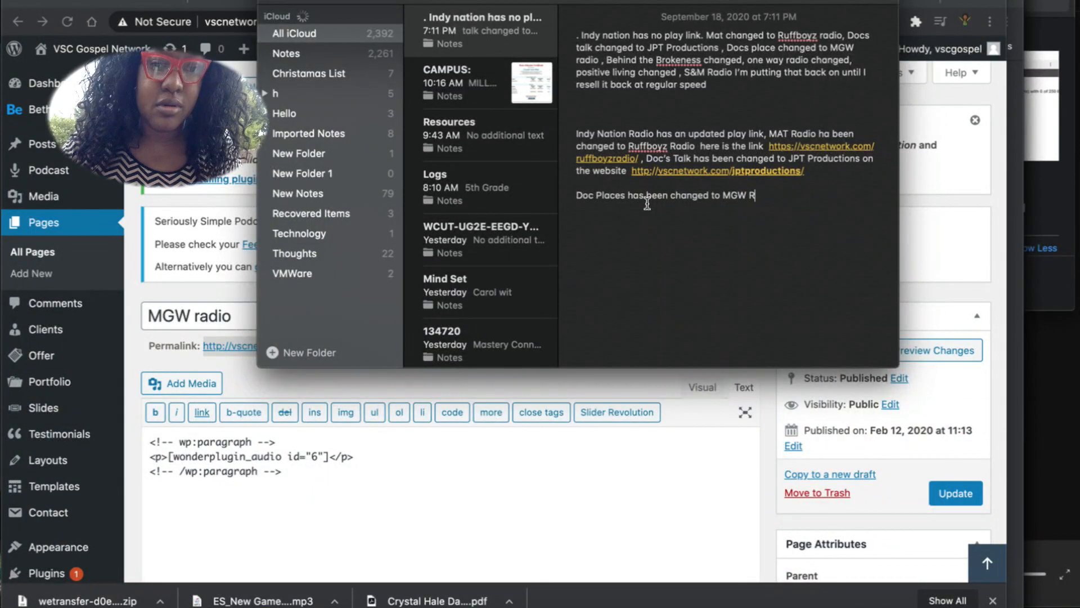
text(adio)
key(Return)
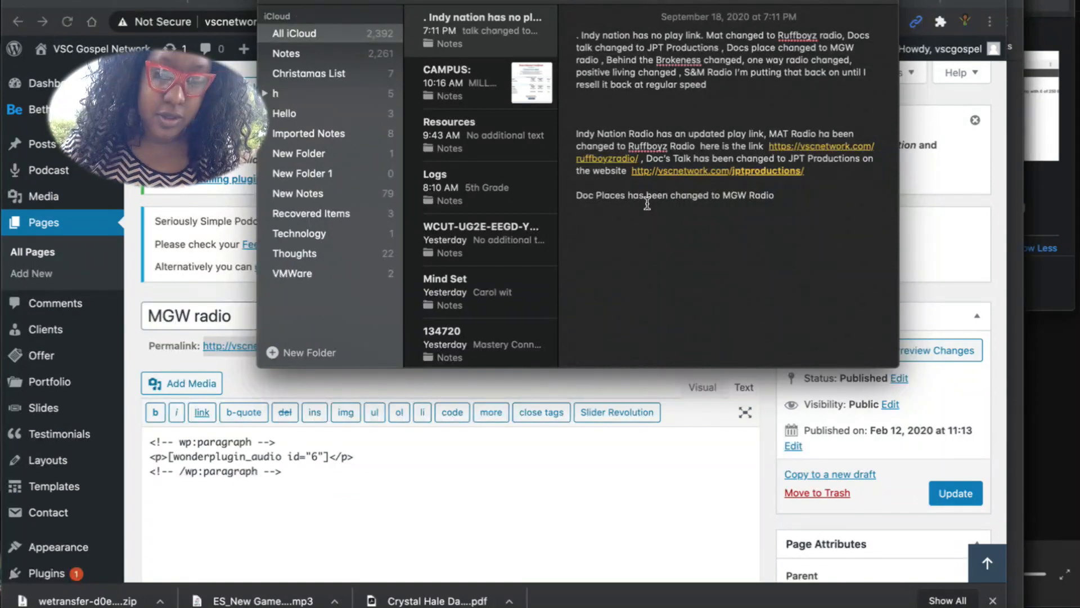
text(Her)
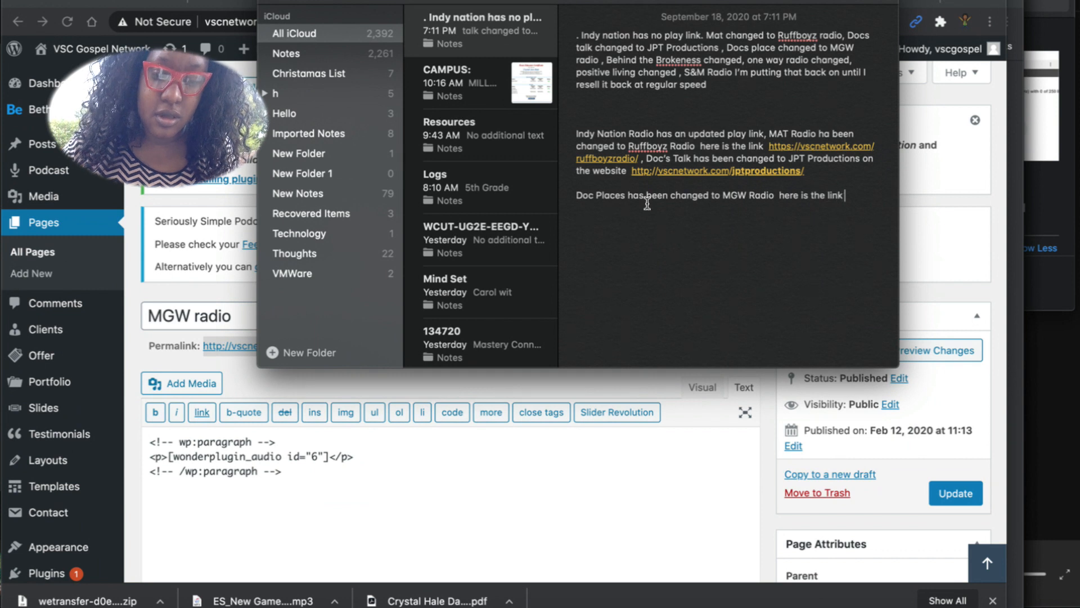
key(super+v)
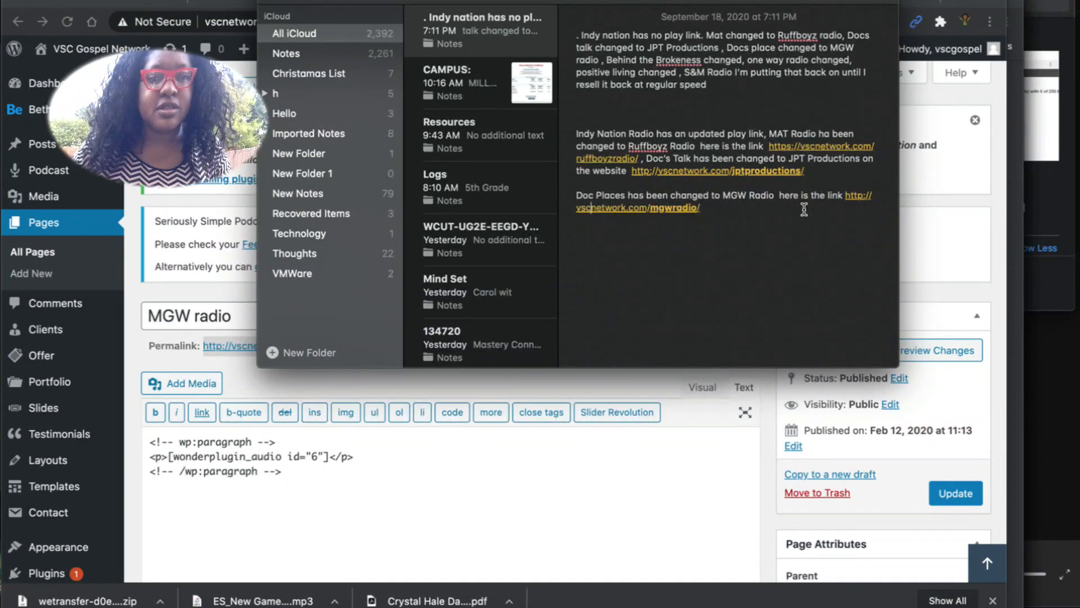
text(s)
click(720, 223)
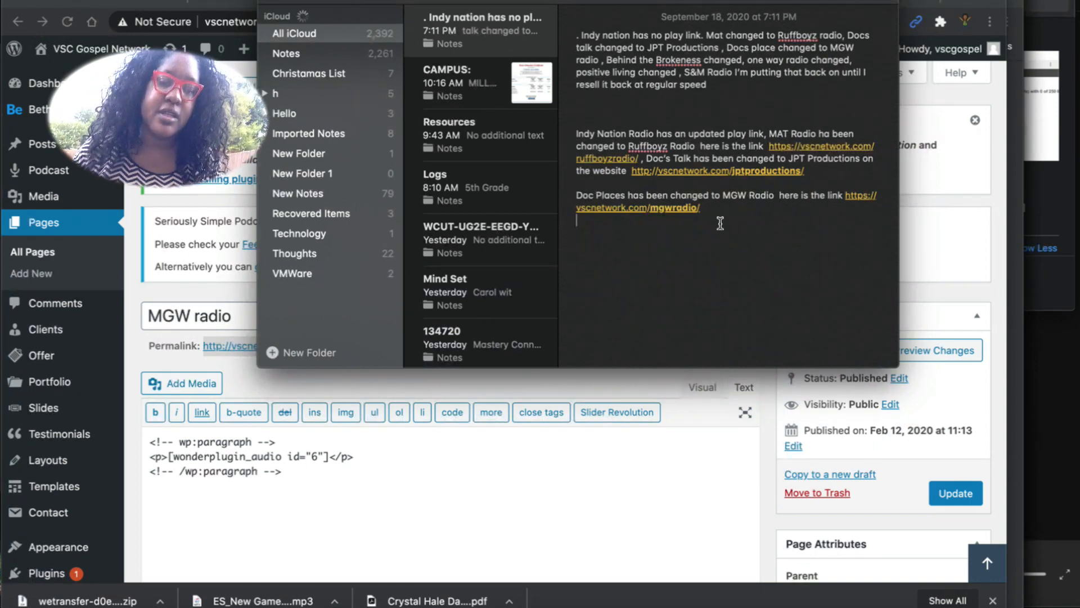
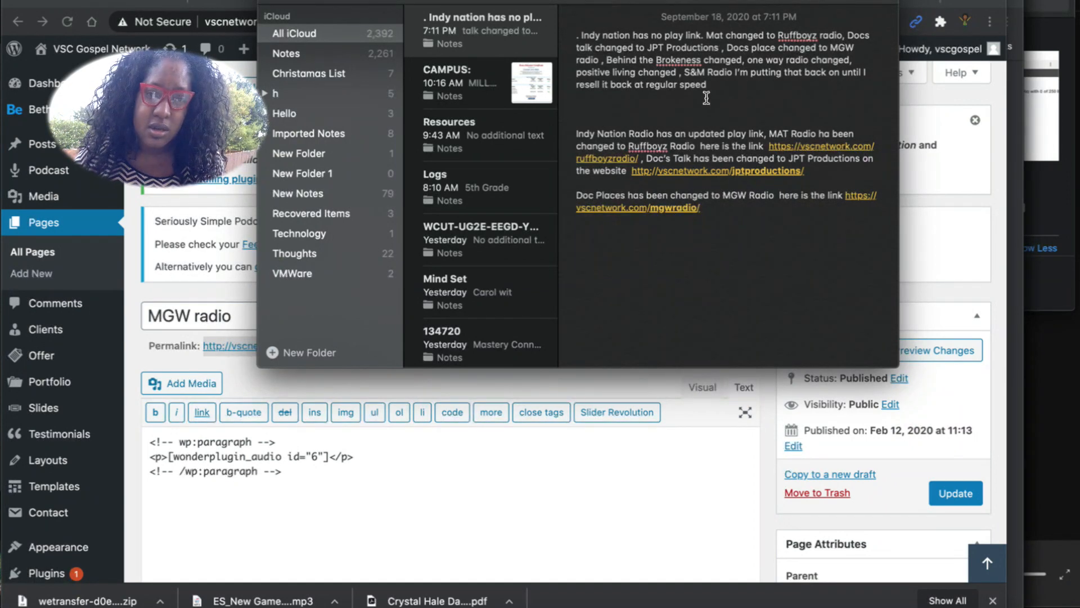
Replace the half-typed question with a line saying a colleague is asking for the radio stations' new names.
text(What are the ne n)
key(BackSpace)
key(BackSpace)
key(BackSpace)
key(BackSpace)
key(BackSpace)
key(BackSpace)
key(BackSpace)
key(BackSpace)
key(BackSpace)
key(BackSpace)
key(BackSpace)
key(BackSpace)
key(BackSpace)
key(BackSpace)
key(BackSpace)
key(BackSpace)
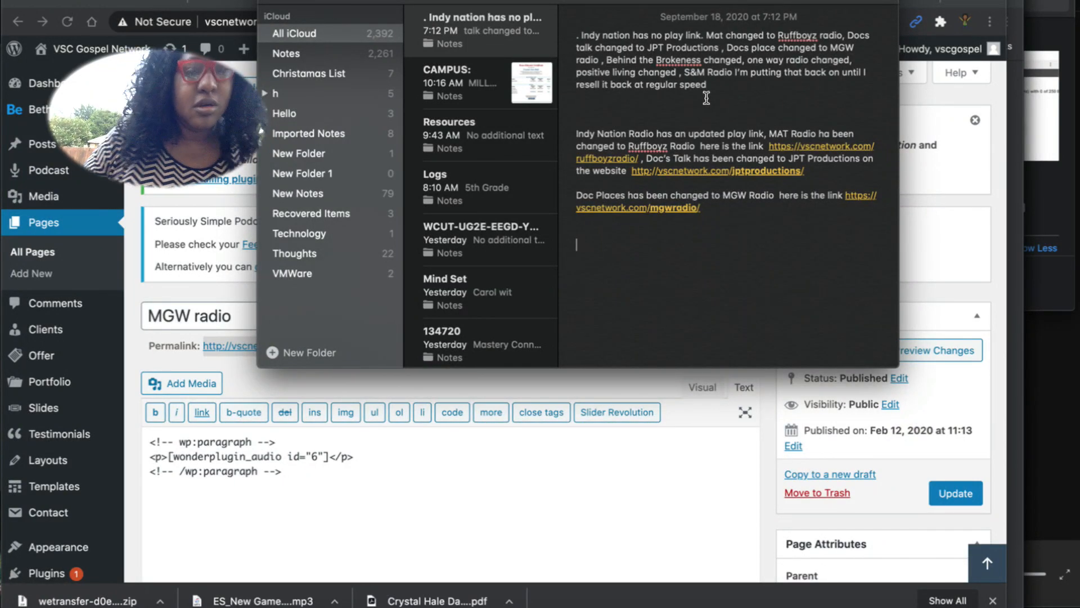
text(C)
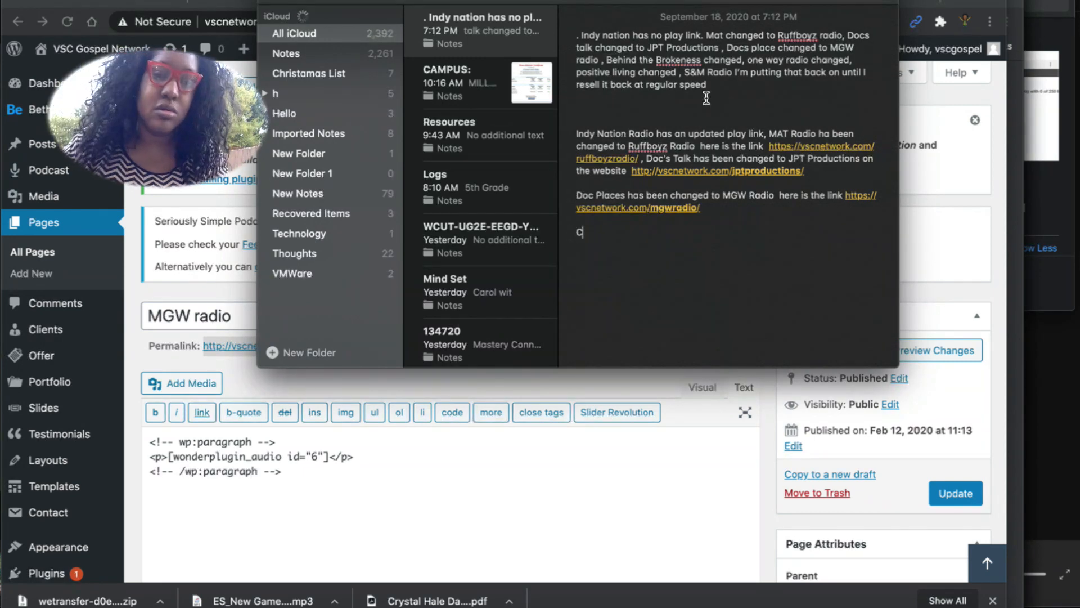
text(rystal is asking wh)
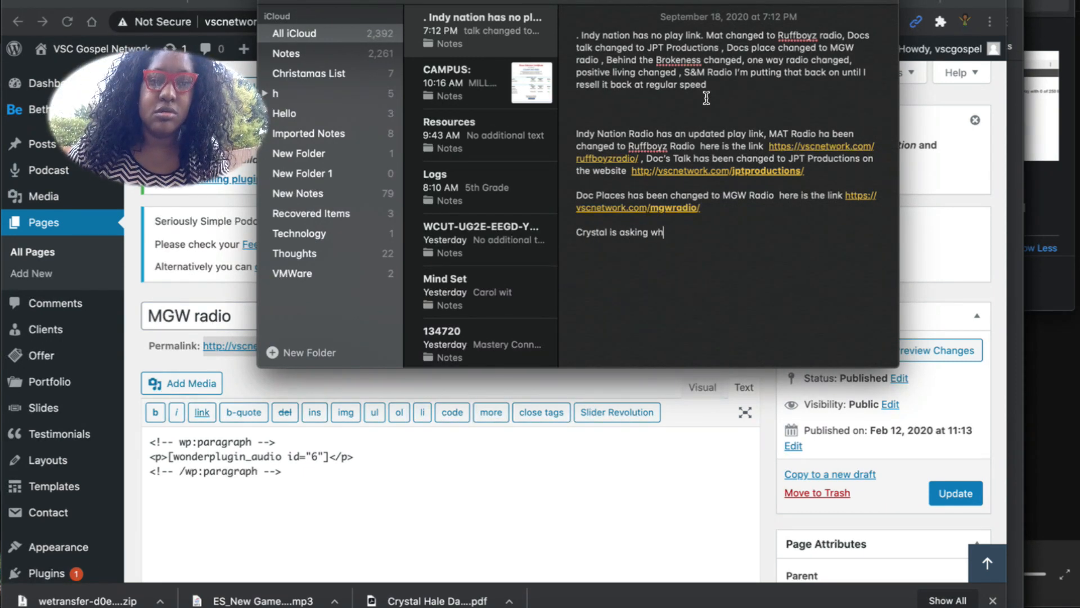
text(at is the new names fo)
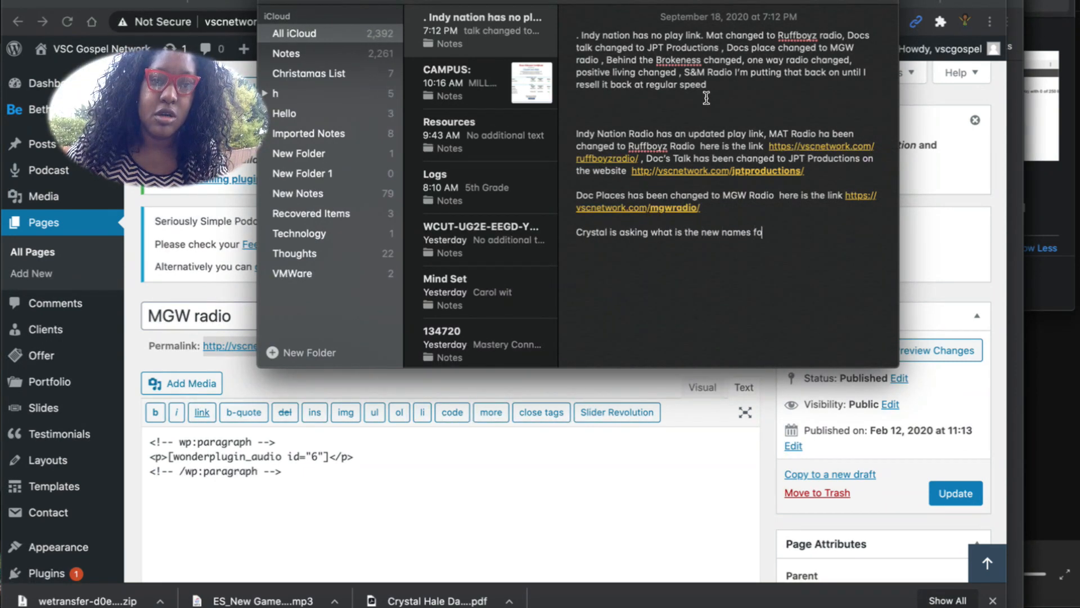
text(r the radio stations)
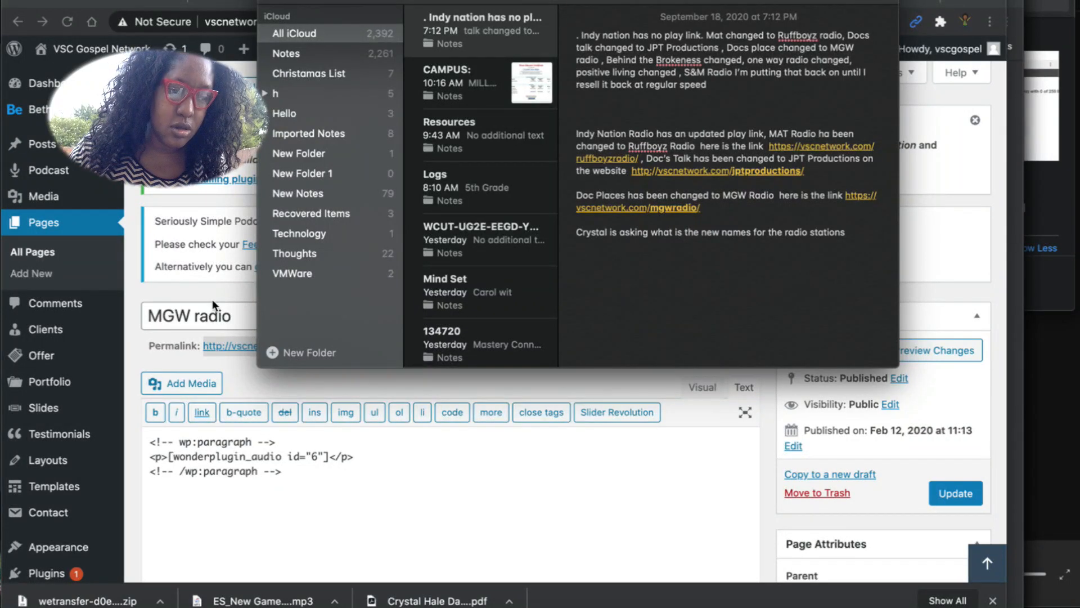
Update the MGW radio page, then search pages for 's&m' and open S&M RADIO for editing.
click(171, 299)
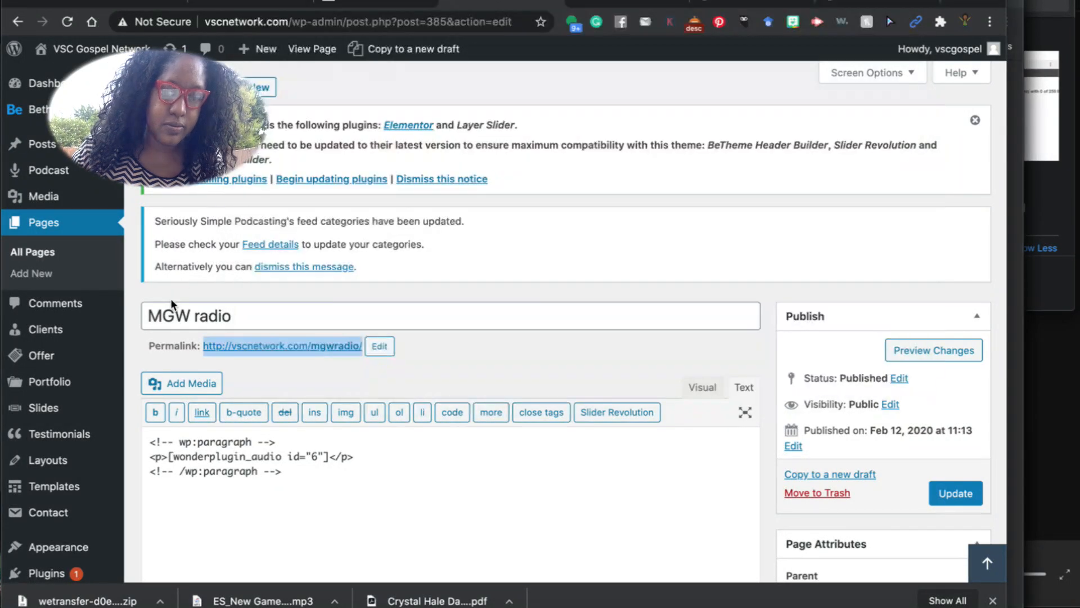
click(951, 494)
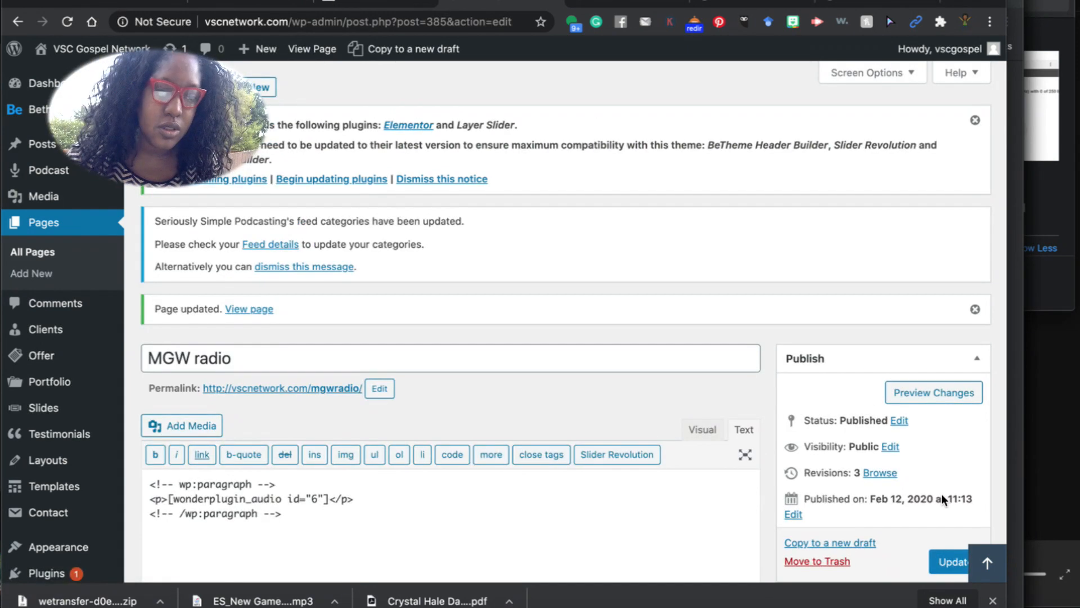
click(42, 224)
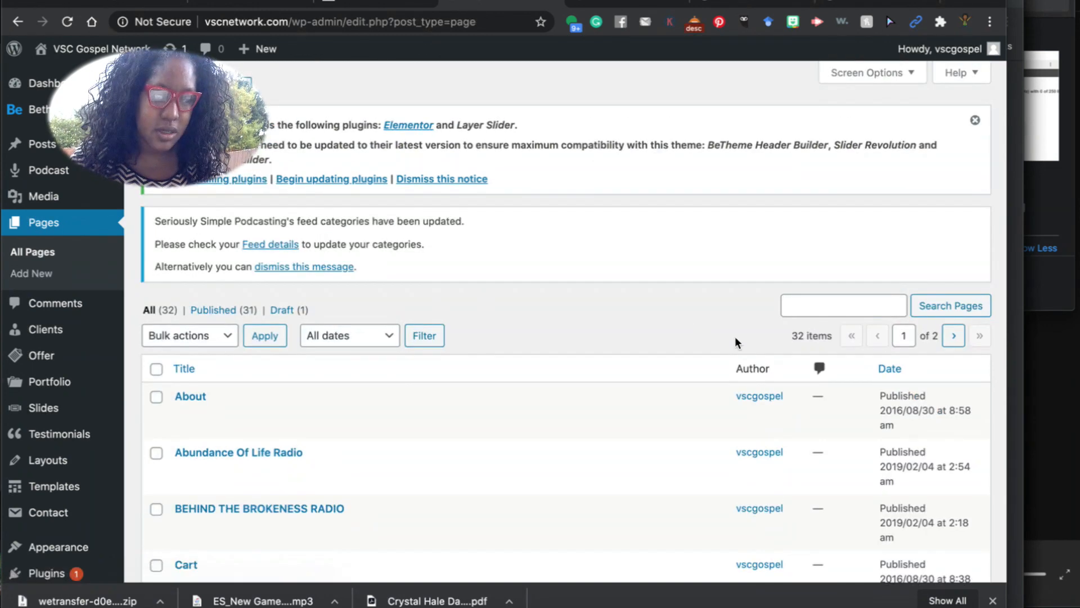
click(799, 313)
text(s&m)
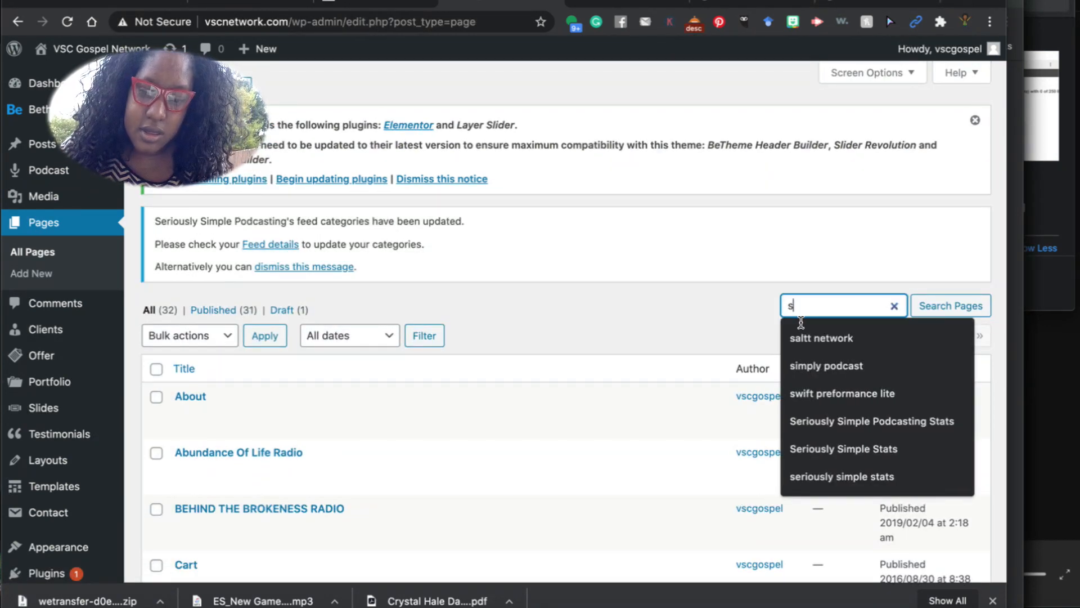
key(Return)
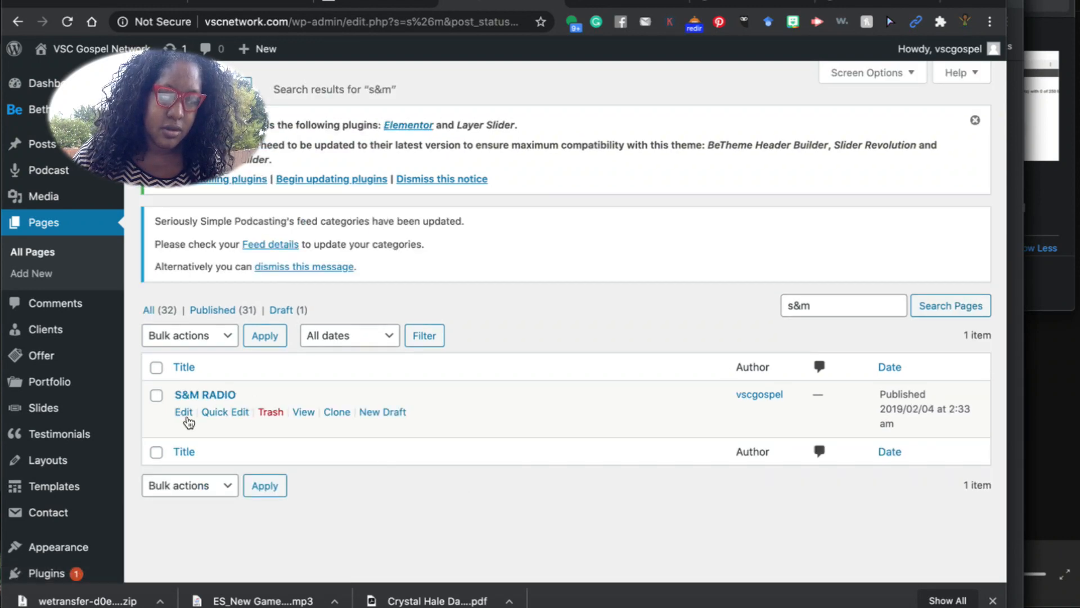
click(185, 414)
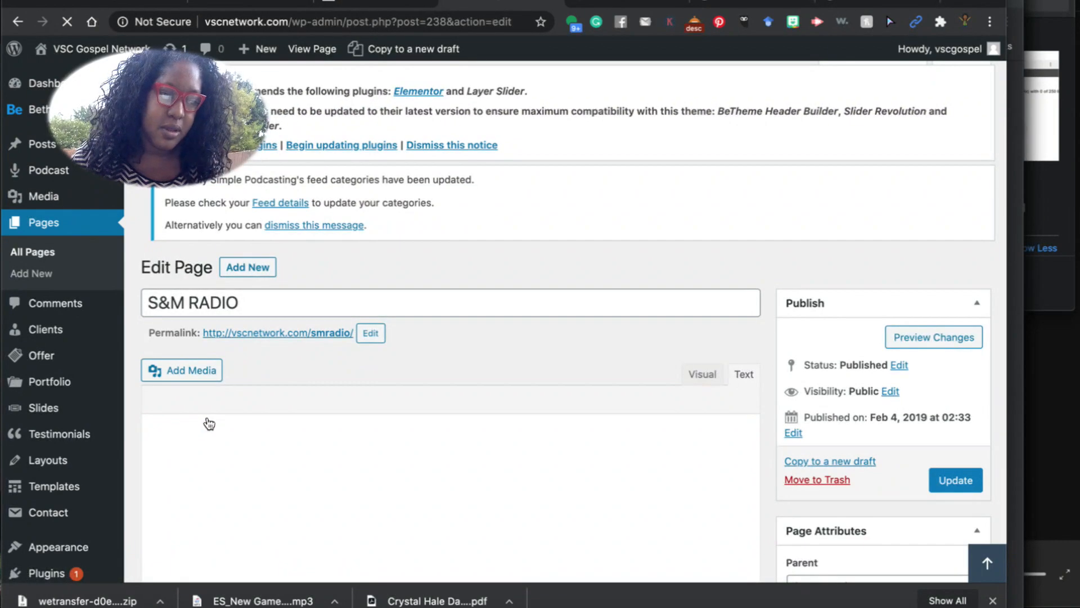
Open the S & M Radio account's quick links in Centova Cast and select its SHOUTcast v2 secure proxy URL.
click(715, 2)
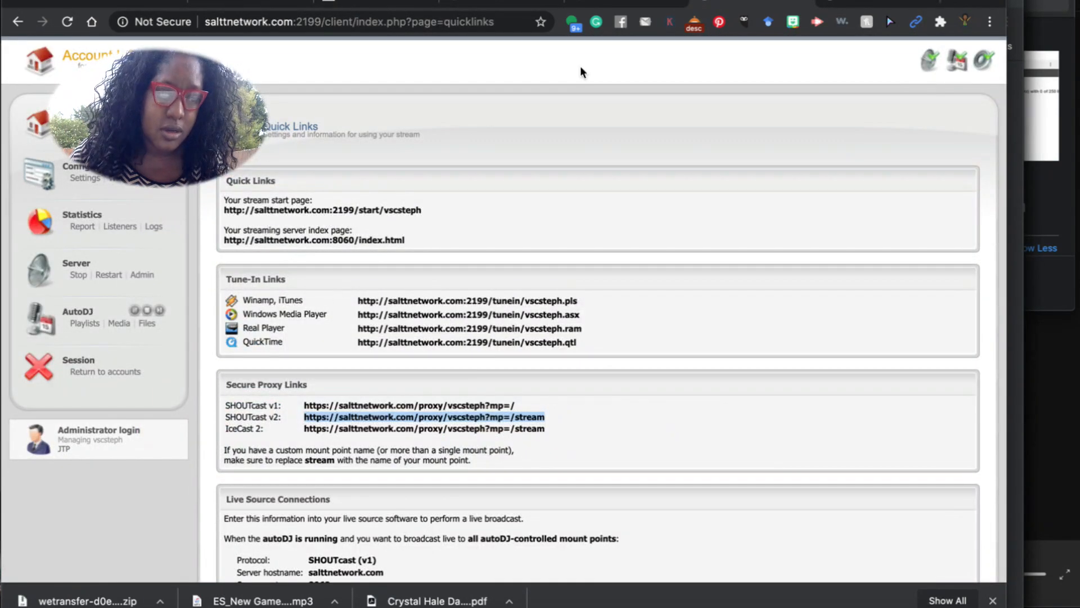
click(117, 372)
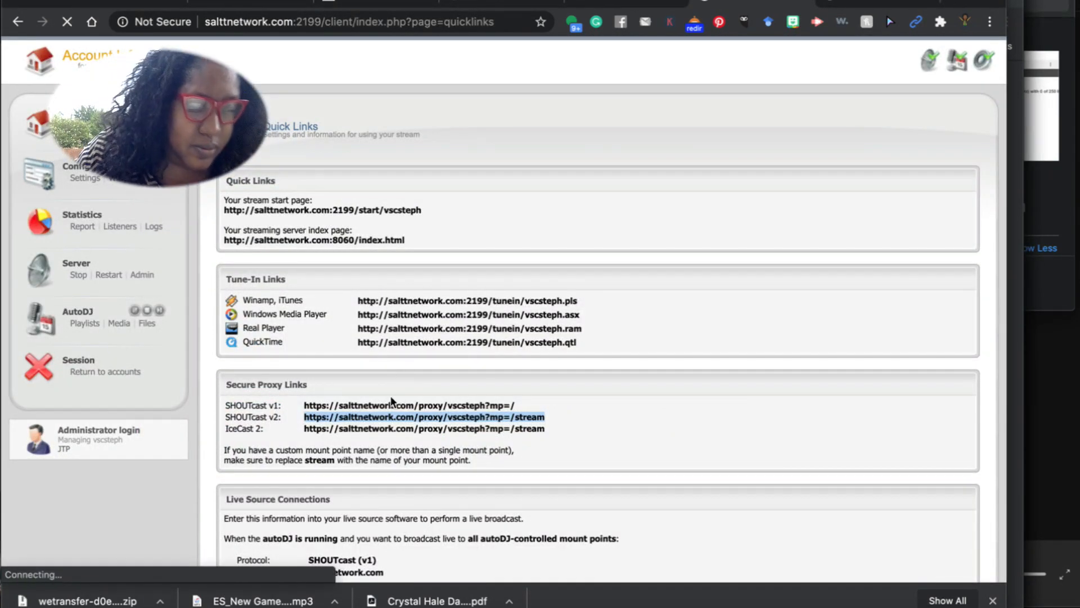
scroll(534, 398, down, 5)
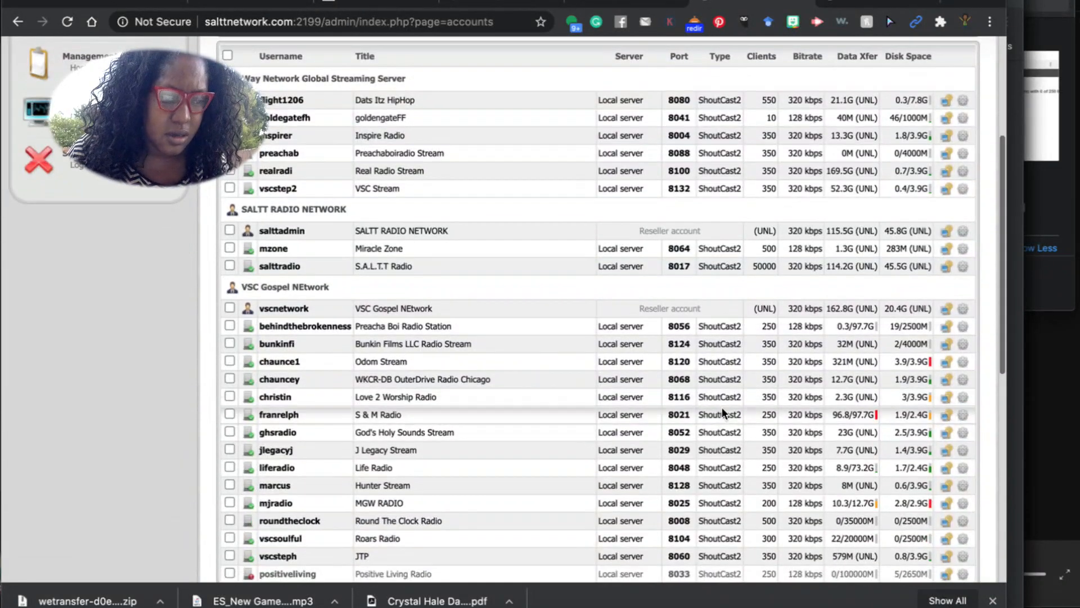
click(945, 416)
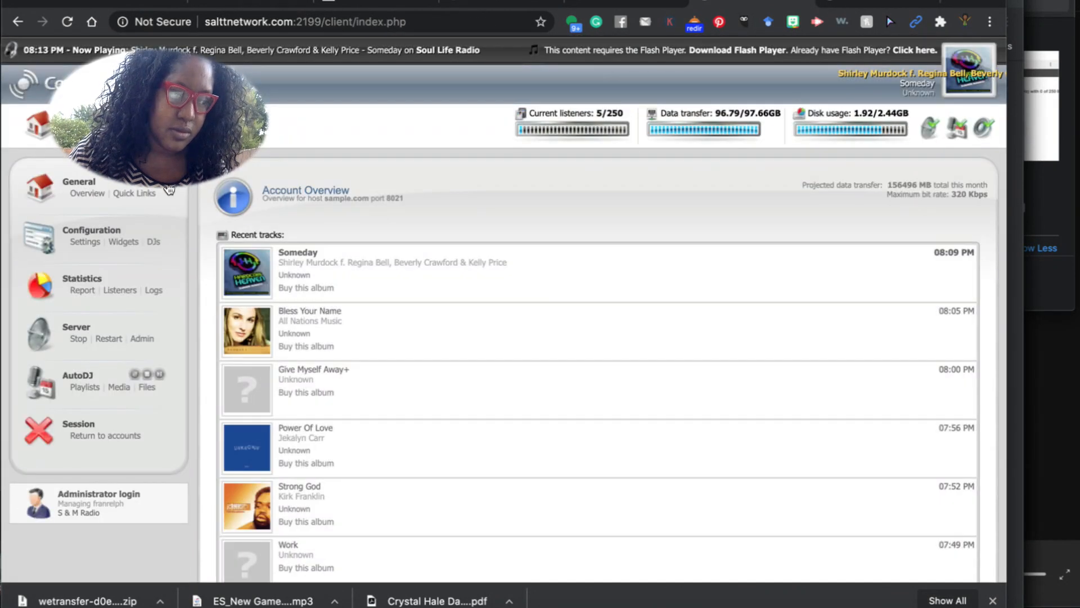
click(135, 193)
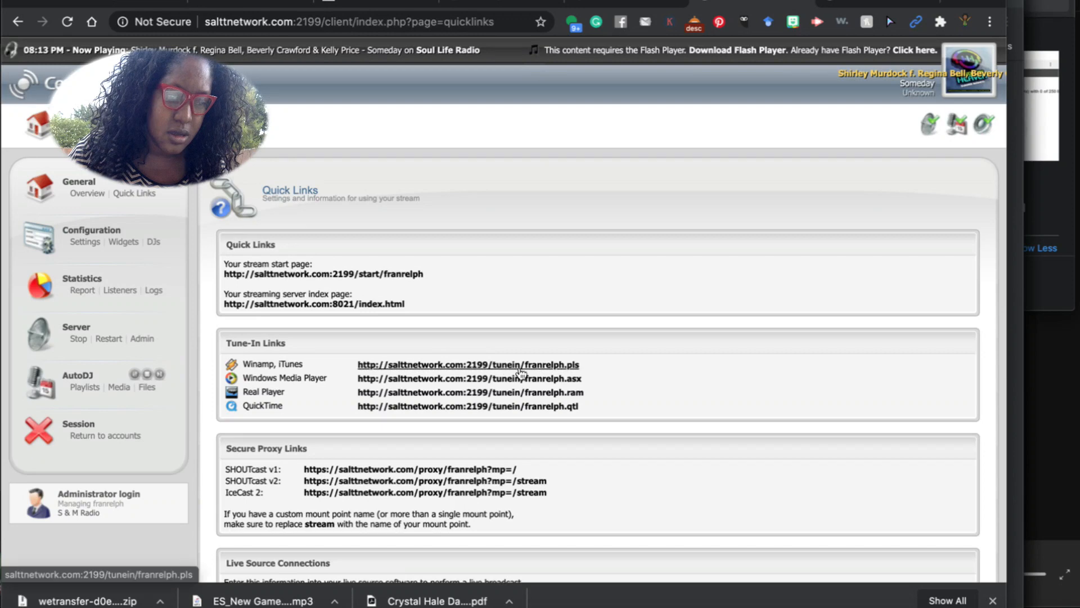
mouse_move(551, 493)
mouse_down()
mouse_move(306, 478)
mouse_move(305, 498)
mouse_move(438, 482)
mouse_move(533, 494)
mouse_move(553, 482)
mouse_up()
click(304, 498)
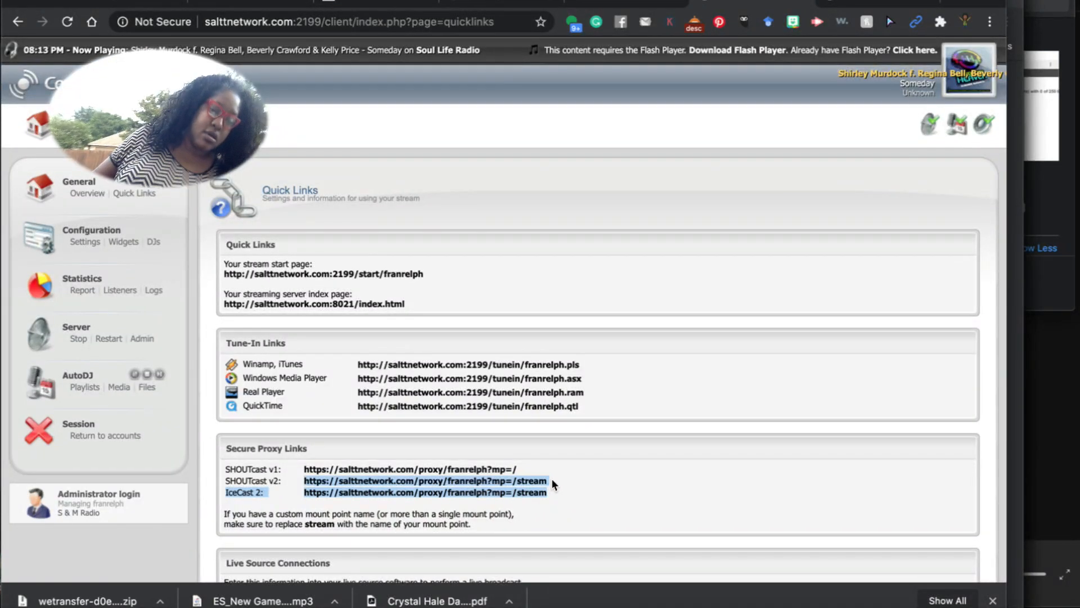
click(552, 478)
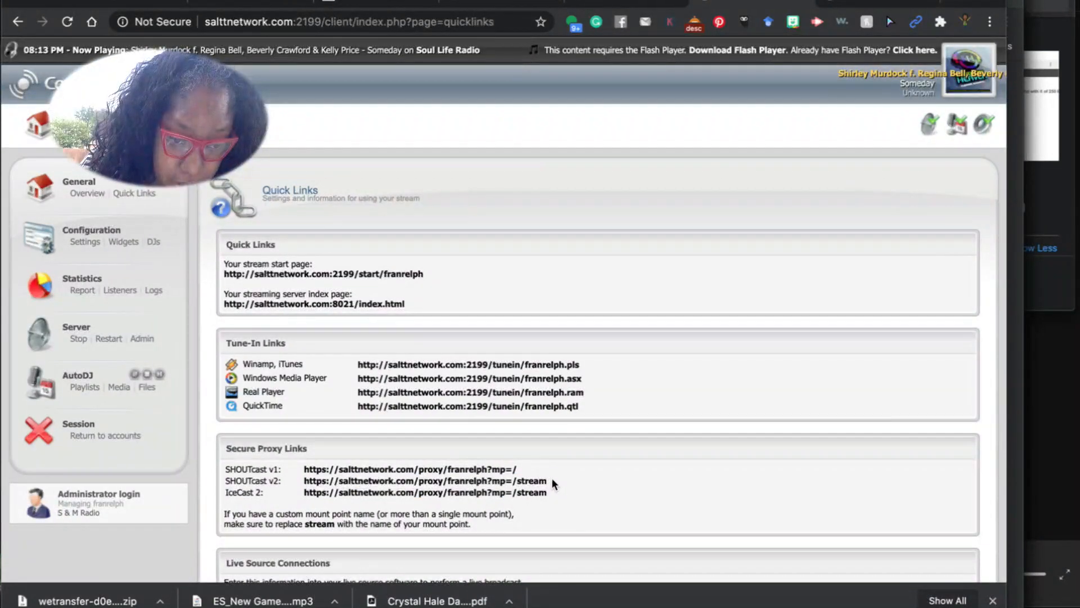
drag(552, 495, 461, 484)
click(590, 455)
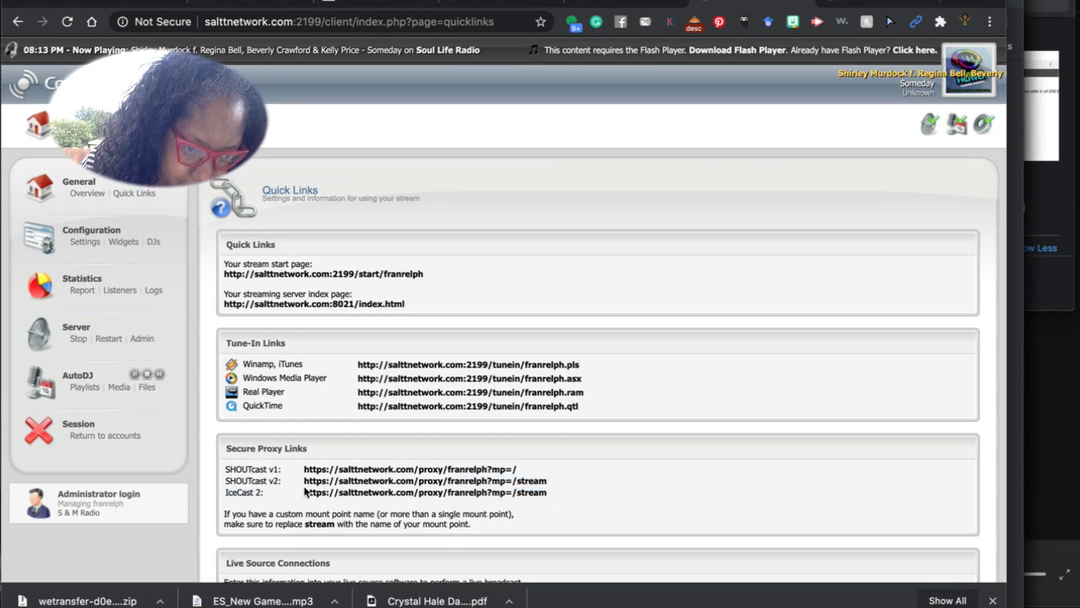
drag(303, 479, 548, 479)
key(ctrl+c)
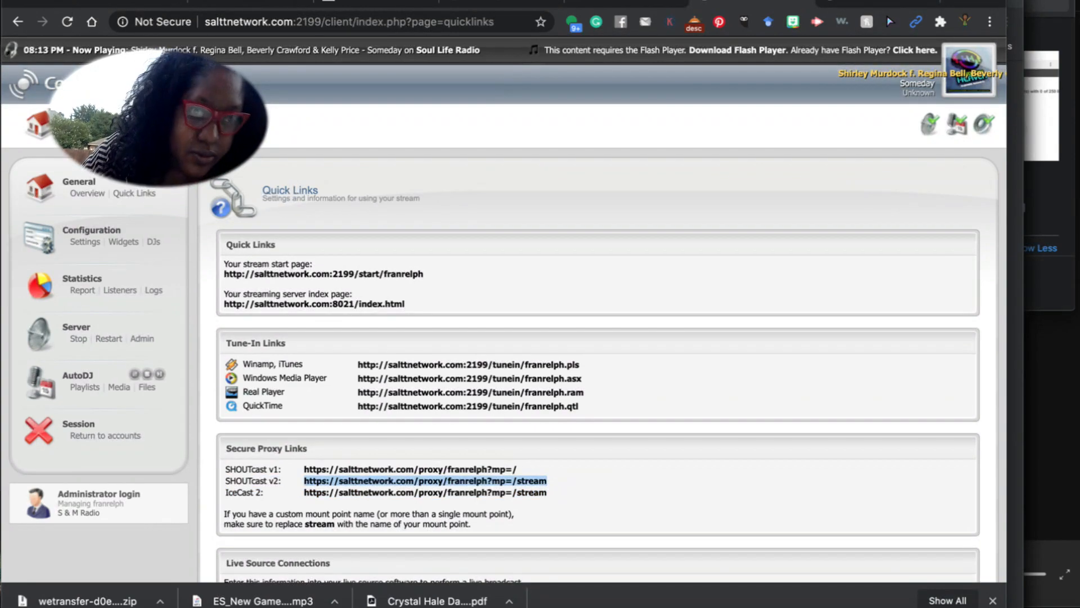
click(609, 4)
Paste the S&M proxy URL as the Stream URL and set Station Name to 'S&M Radio'.
scroll(333, 193, up, 8)
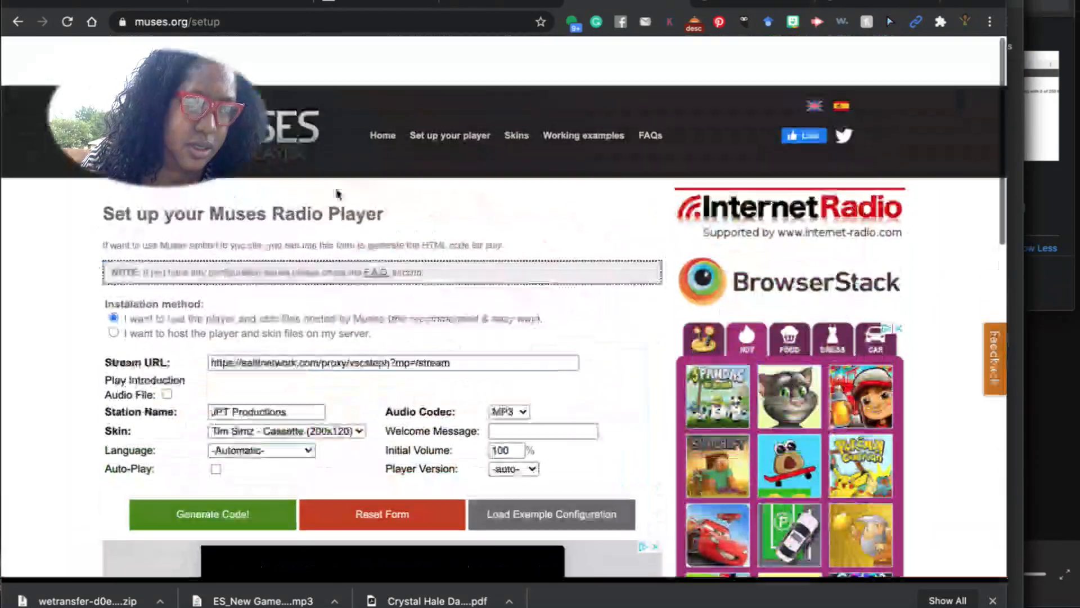
scroll(263, 373, down, 1)
triple_click(246, 320)
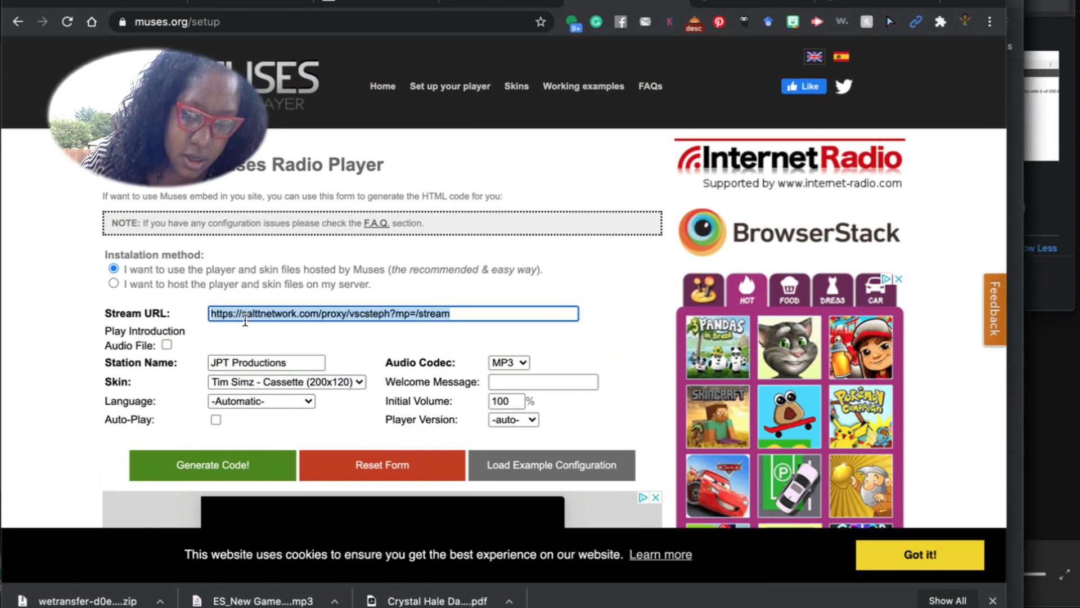
key(ctrl+v)
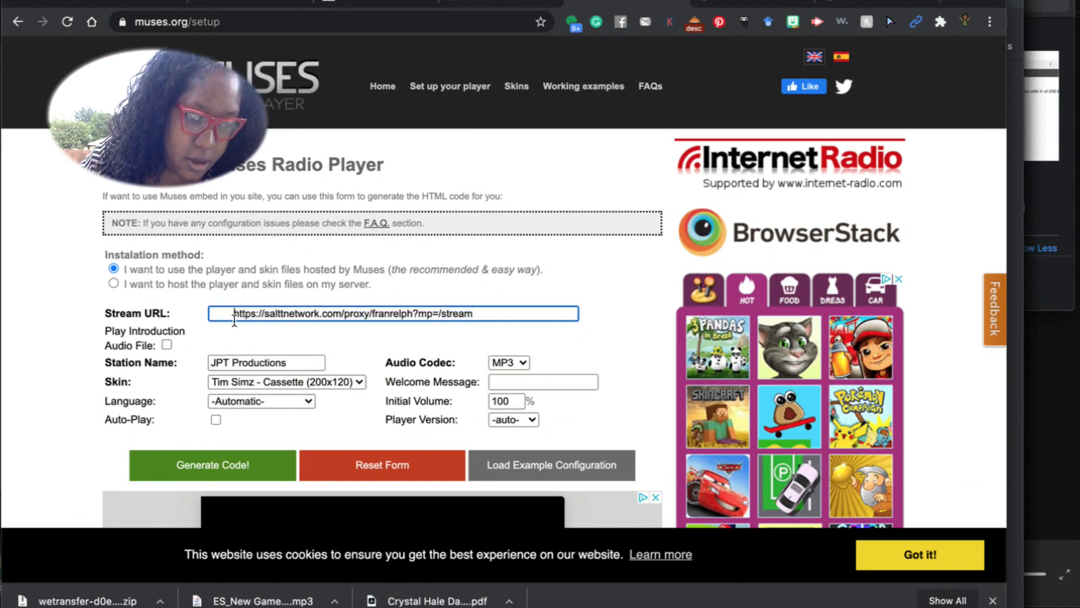
triple_click(301, 365)
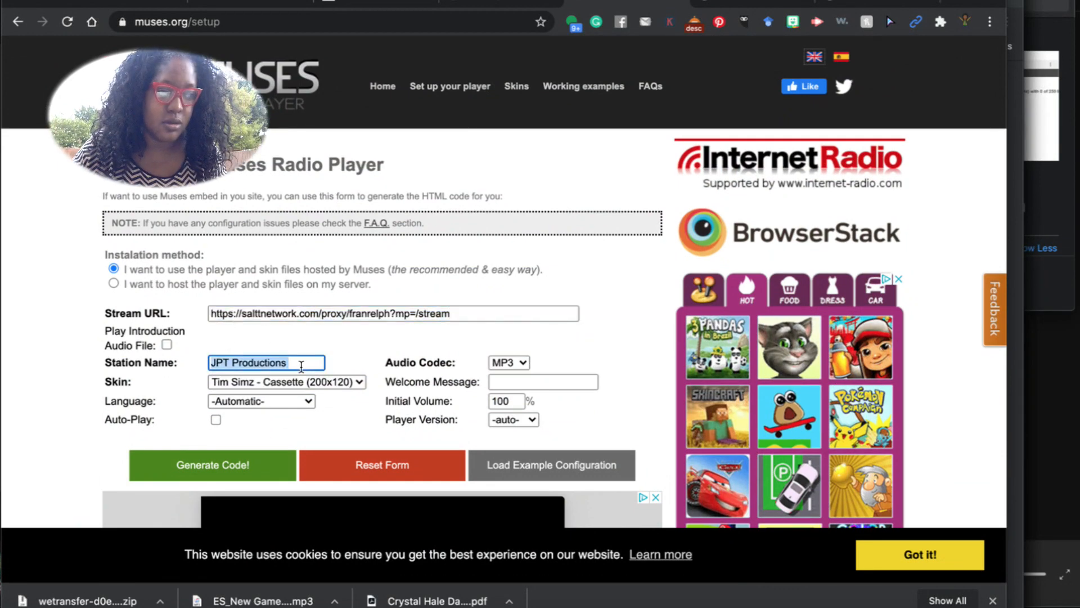
text(s&M)
key(BackSpace)
key(BackSpace)
key(BackSpace)
key(BackSpace)
text(S)
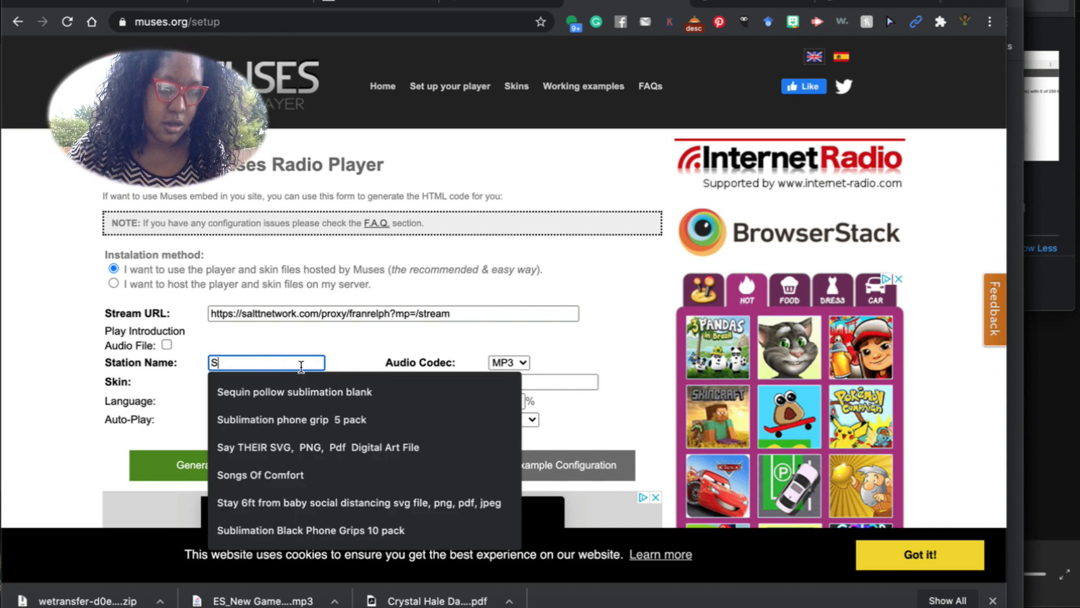
text(&M Radio)
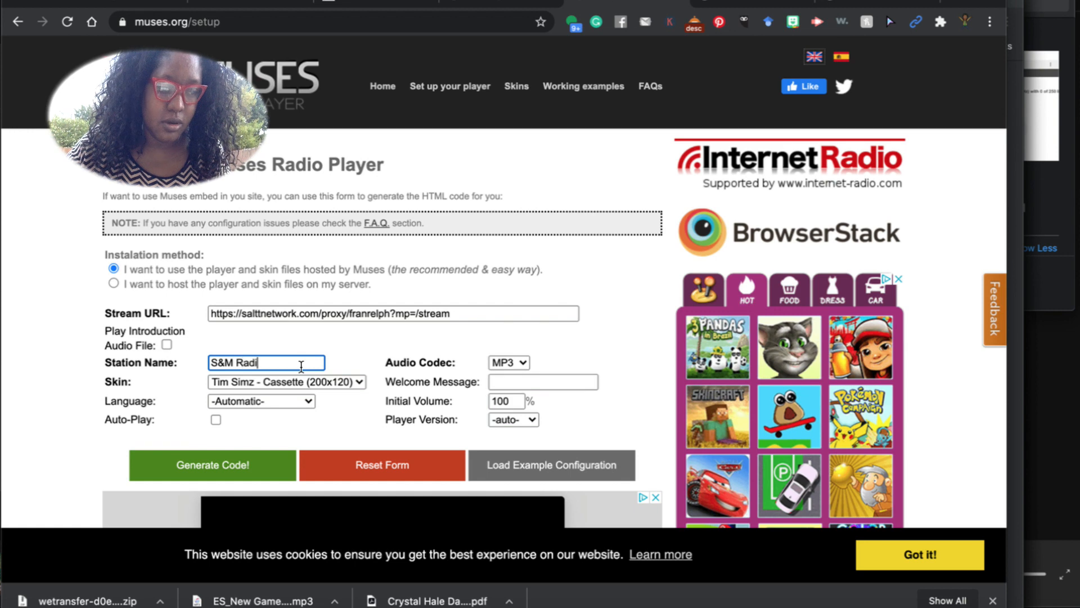
Generate the Muses player code and select all of it for copying.
click(253, 458)
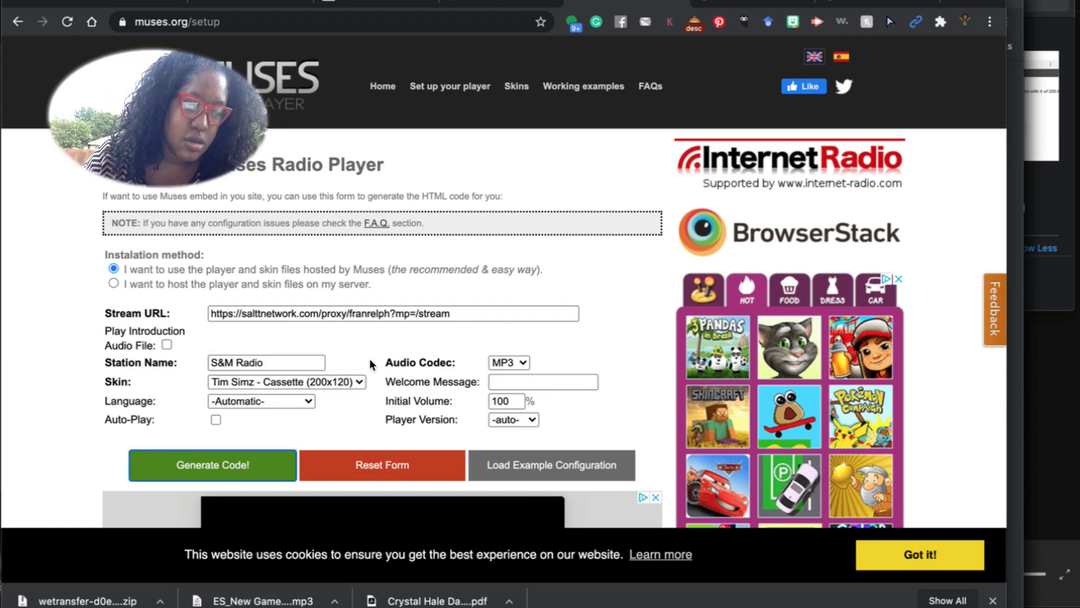
scroll(369, 359, down, 10)
scroll(370, 368, down, 5)
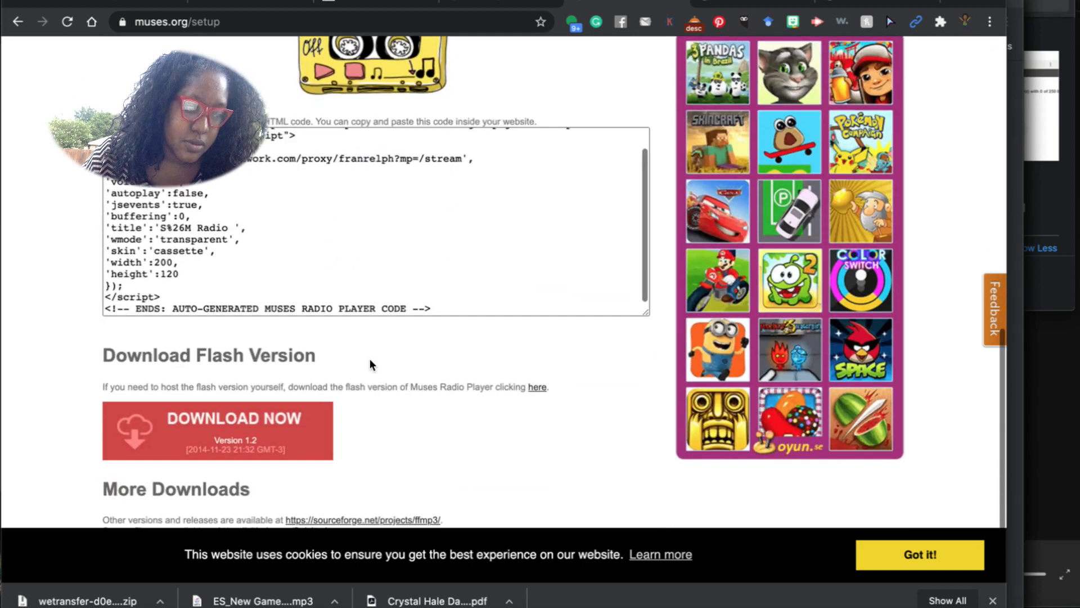
click(441, 289)
drag(441, 289, 107, 96)
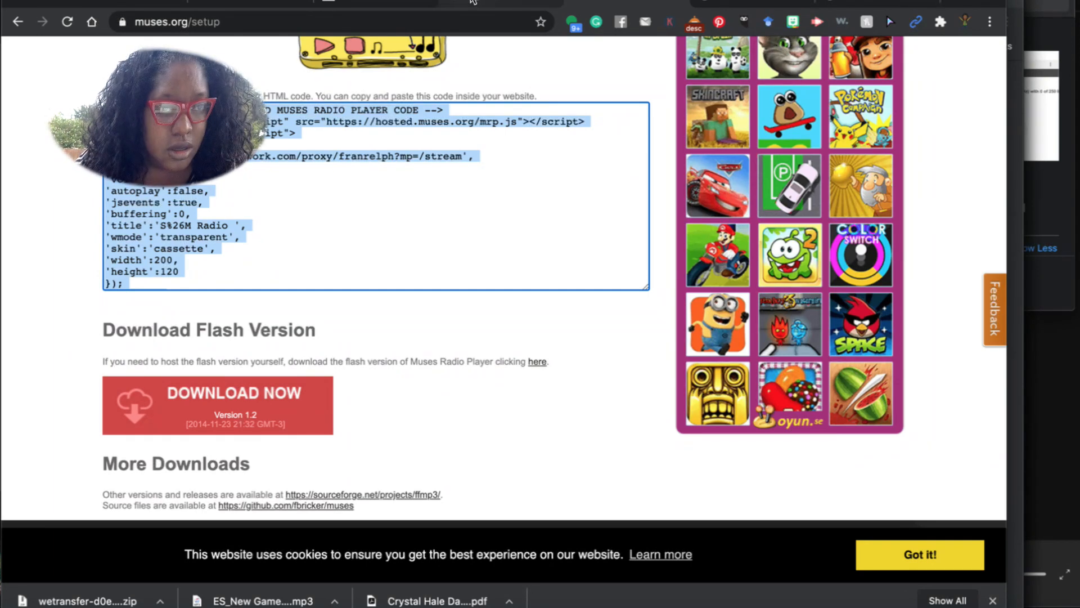
click(480, 5)
scroll(253, 313, down, 5)
Paste the Muses player code into the S&M RADIO page body, update the page, and return to All Pages.
scroll(252, 313, down, 1)
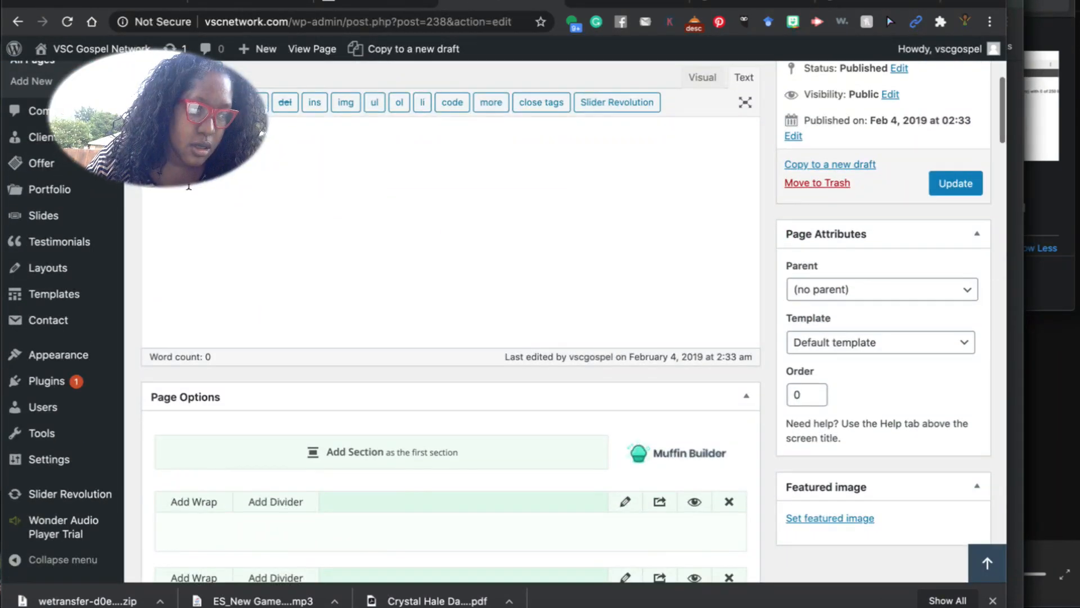
click(261, 227)
text(<!-- BEGINS: AUTO-GENERATED MUSES RADIO PLAYER CODE --> <script type="text/javascript" src="https://hosted.muses.org/mrp.js"></script> <script type="text/javascript"> MRP.insert({ 'url':'https://salttnetwork.com/proxy/franrelph?mp=/stream', 'codec':'mp3', 'volume':100, 'autoplay':false, 'jsevents':true, 'buffering':0, 'title':'S%26M Radio ', 'wmode':'transparent', 'skin':'cassette', 'width':200, 'height':120 }); </script> <!-- ENDS: AUTO-GENERATED MUSES RADIO PLAYER CODE -->)
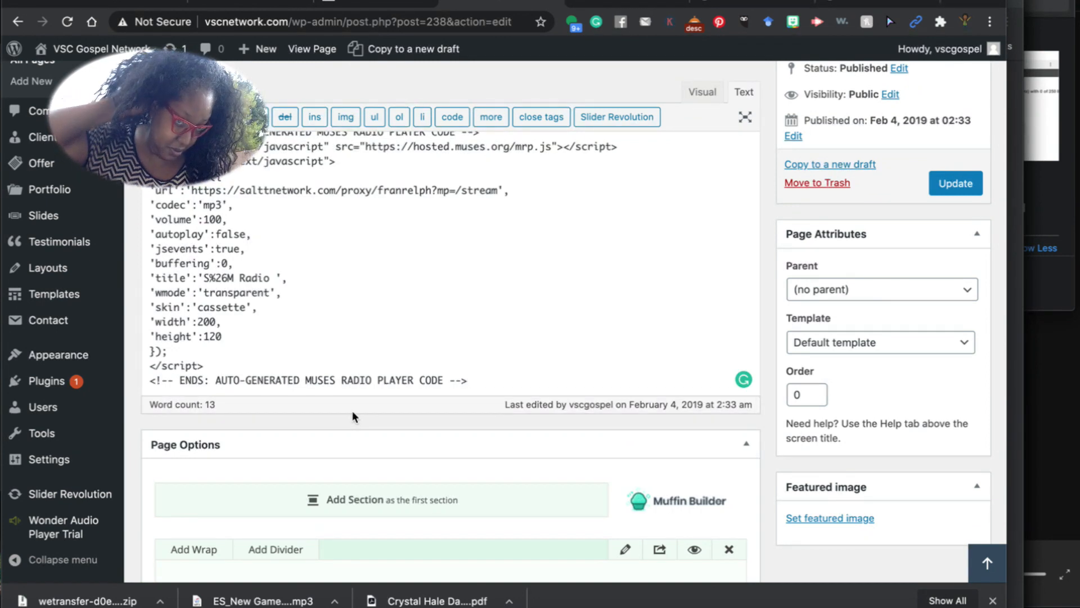
scroll(672, 168, up, 5)
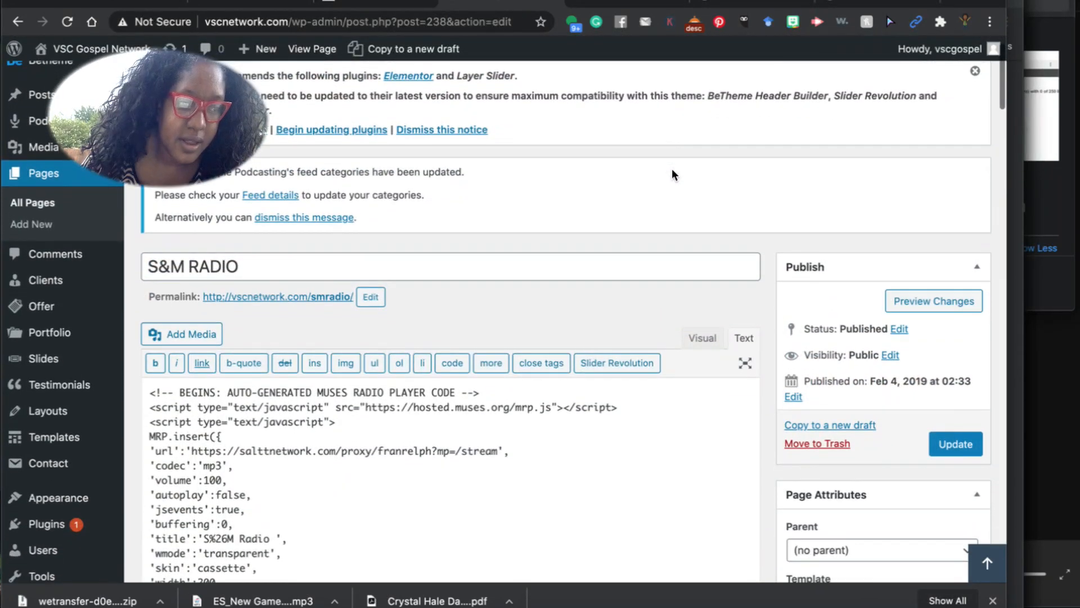
click(954, 444)
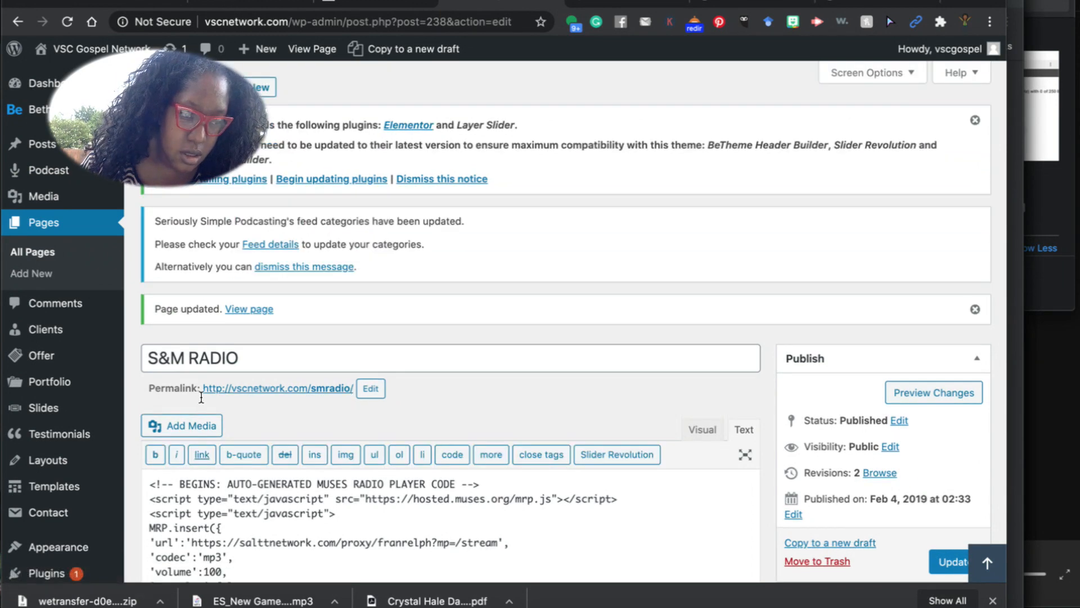
click(39, 233)
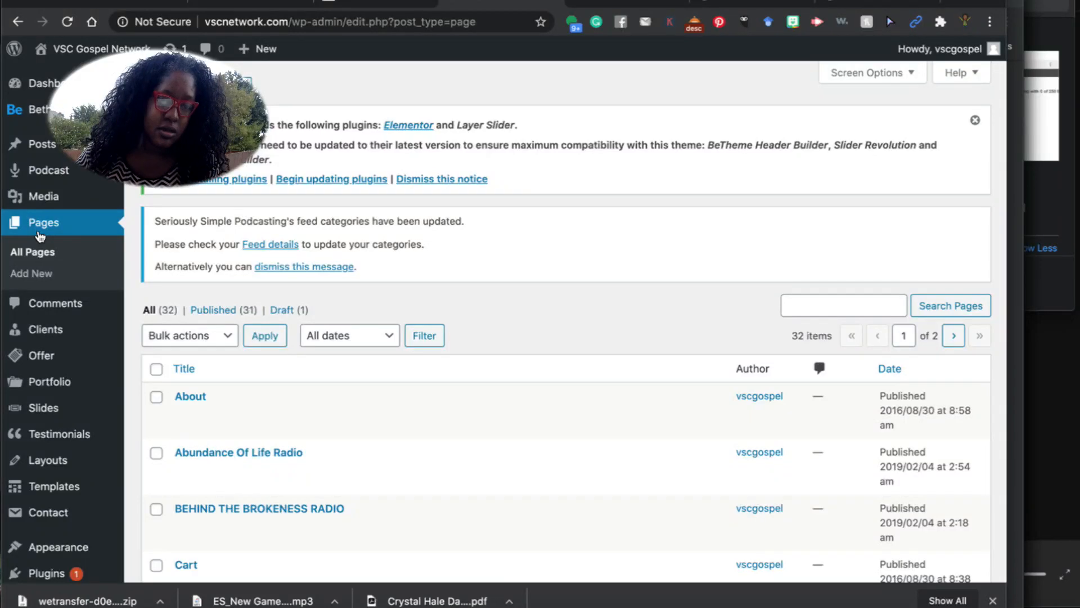
Search for and trash the BEHIND THE BROKENESS RADIO and One Way Radio pages.
click(851, 308)
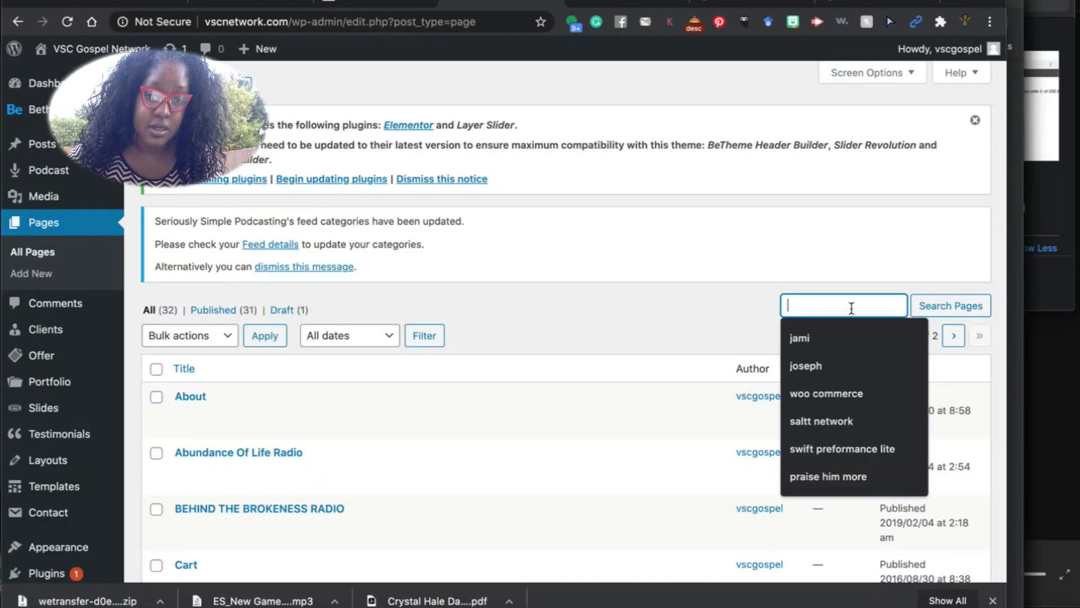
text(behind the broken)
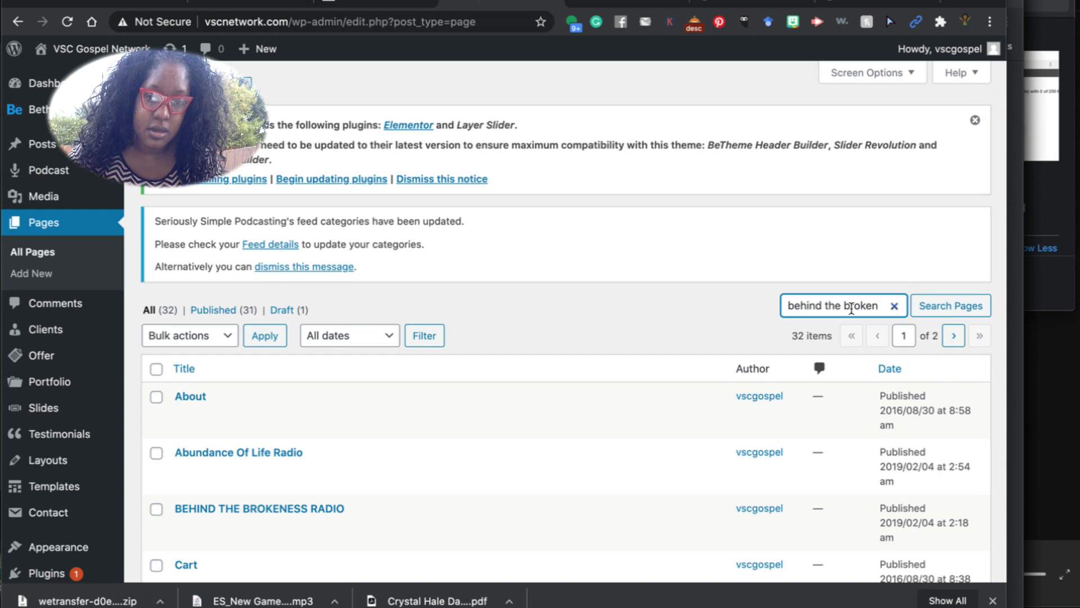
key(Return)
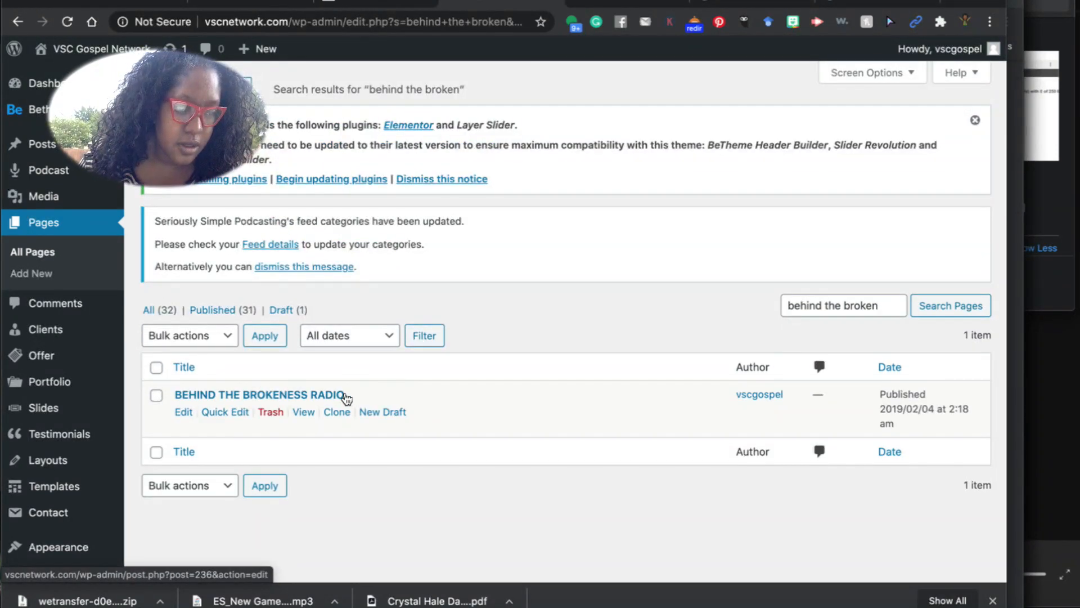
click(271, 412)
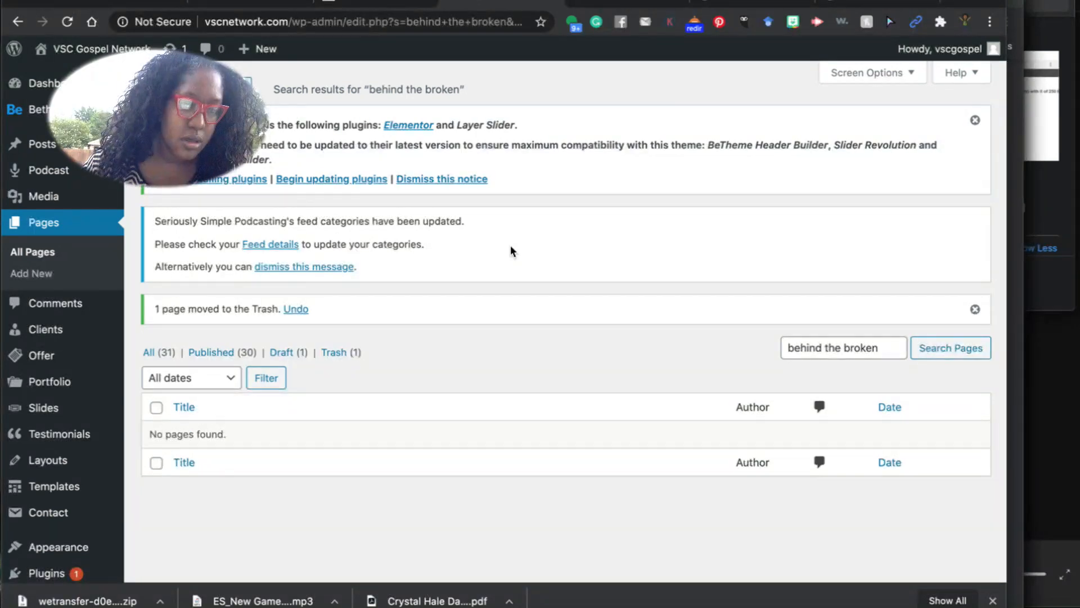
triple_click(868, 354)
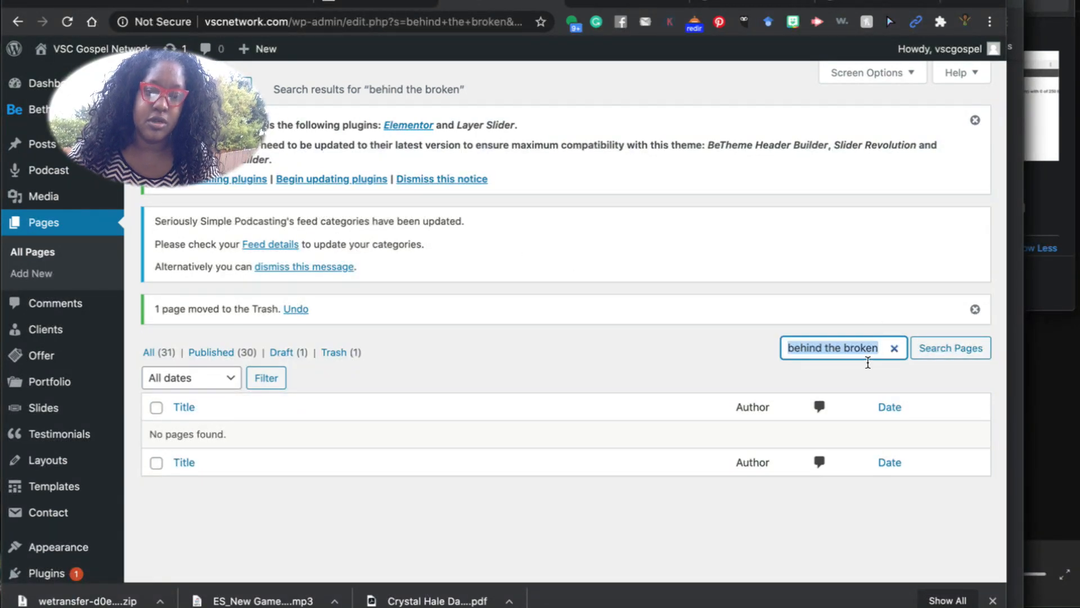
text(one way radio)
key(Return)
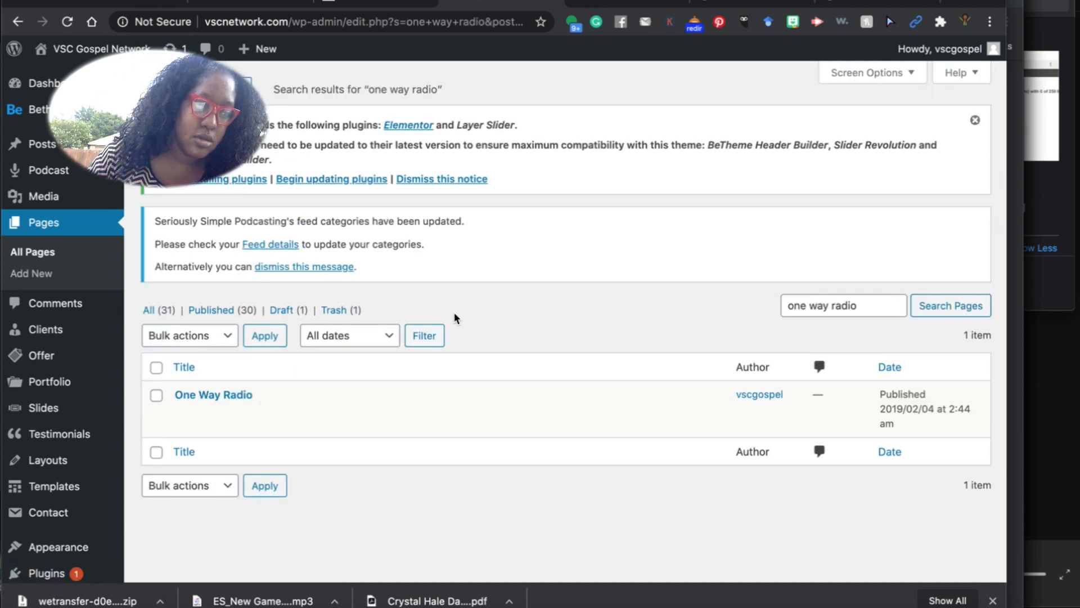
click(269, 412)
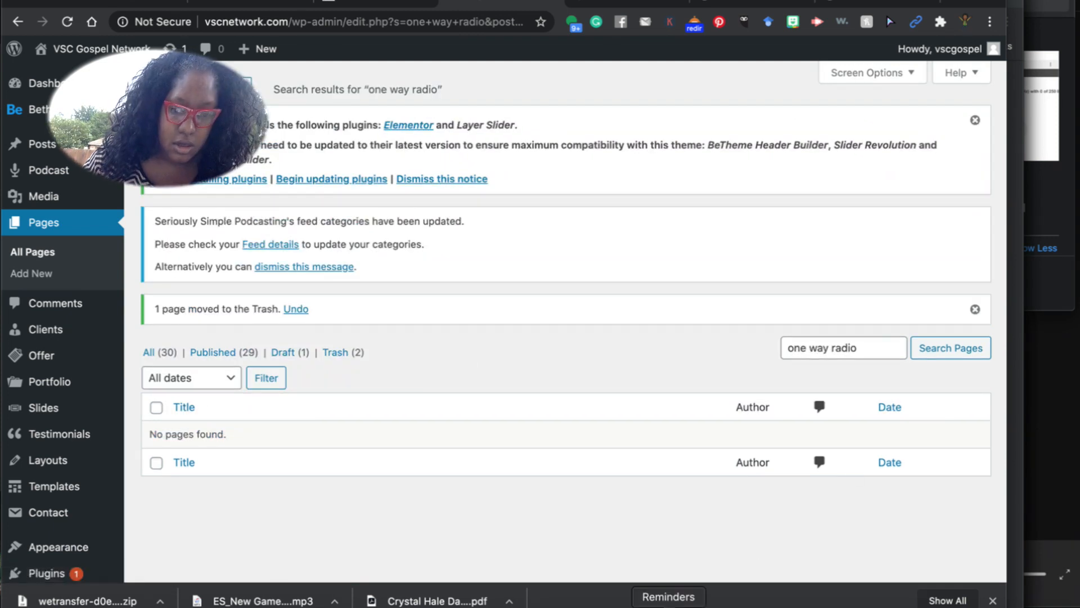
After checking the notes log, search 'positive living' and trash the POSITIVE LIVING page.
click(645, 605)
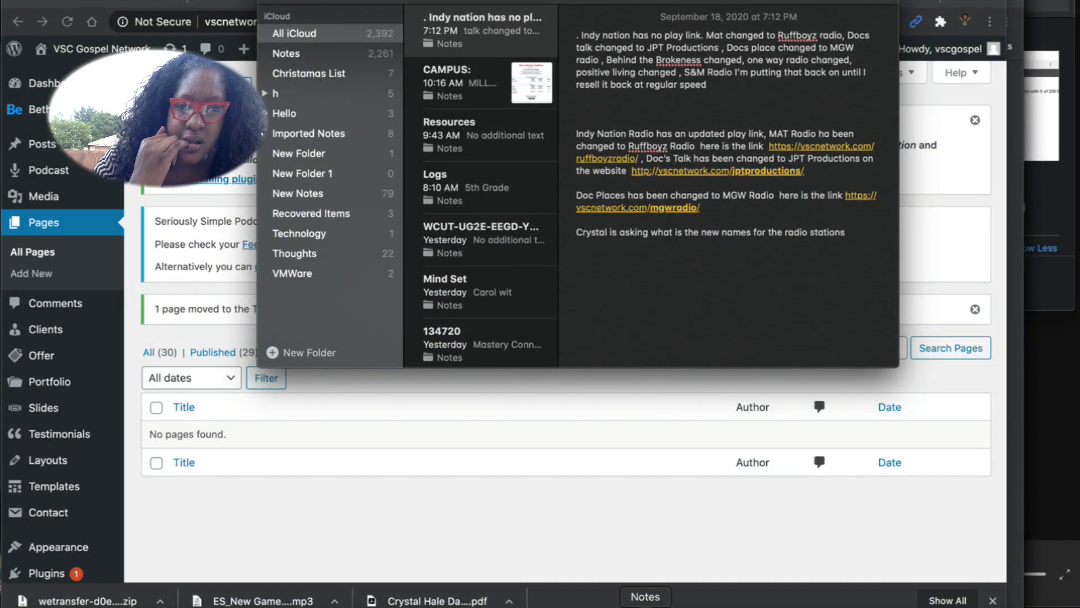
click(415, 460)
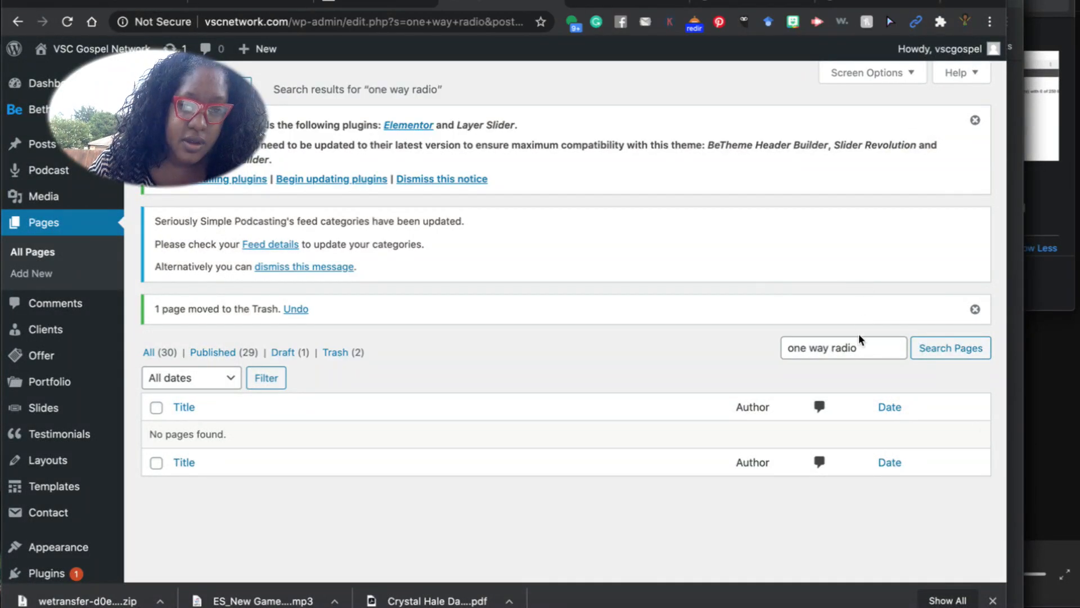
click(850, 350)
double_click(850, 350)
triple_click(853, 358)
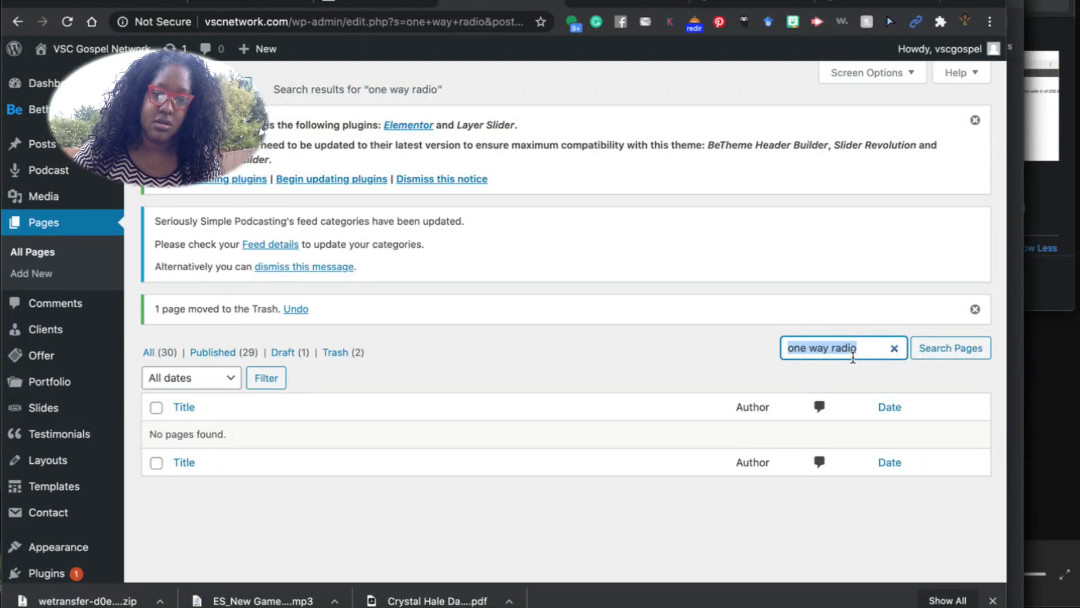
text(positive l)
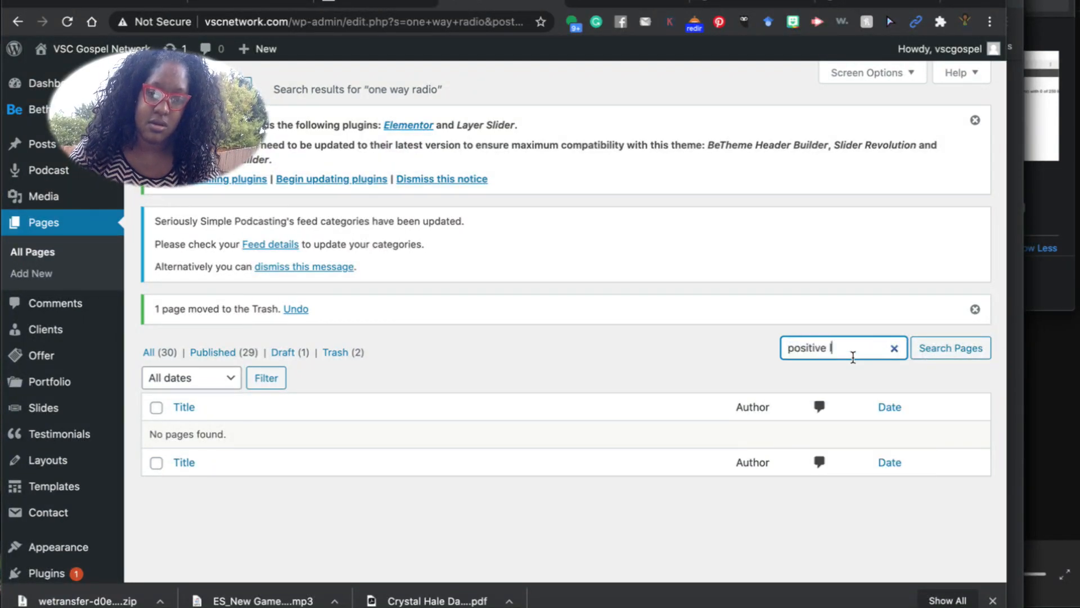
text(iving)
key(Return)
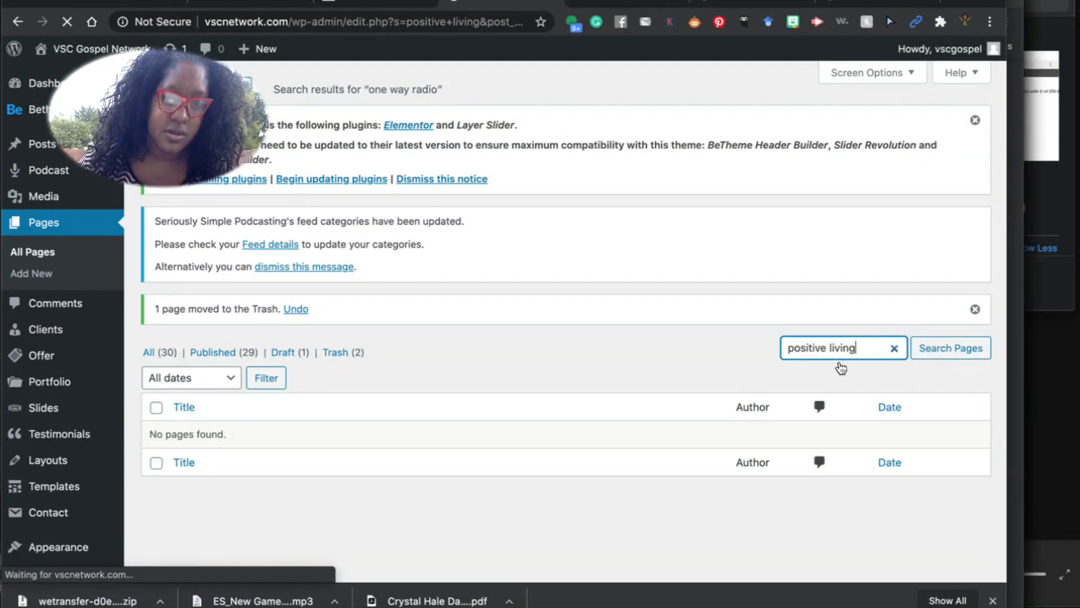
click(270, 413)
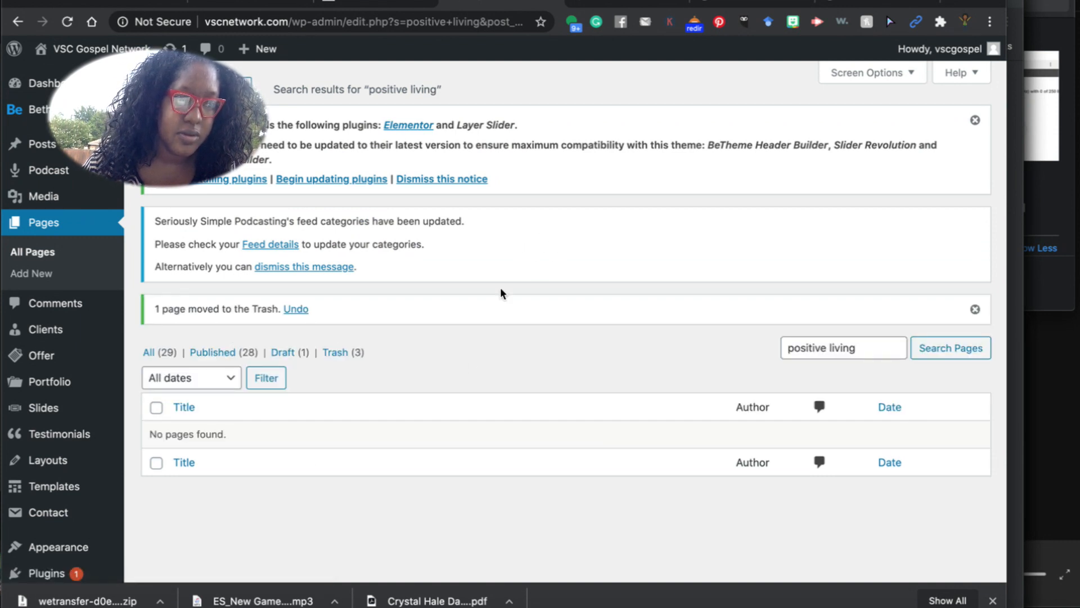
Replace the note's last line with a log of deleting Behind the Brokenness, One Way and Positive Living, and updating S&M Radio.
click(645, 606)
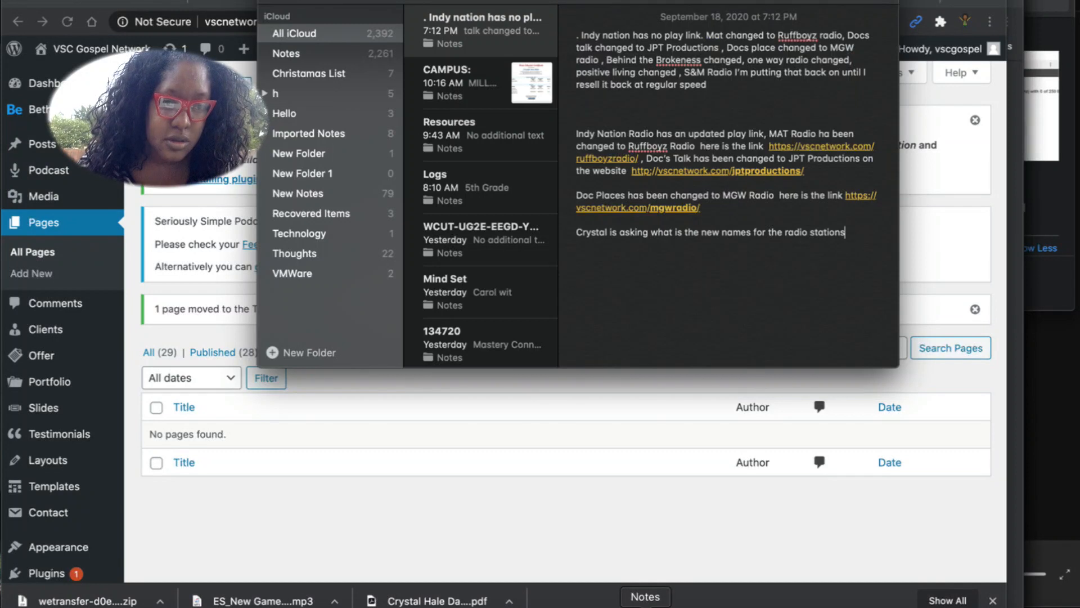
click(856, 236)
drag(856, 237, 572, 242)
key(BackSpace)
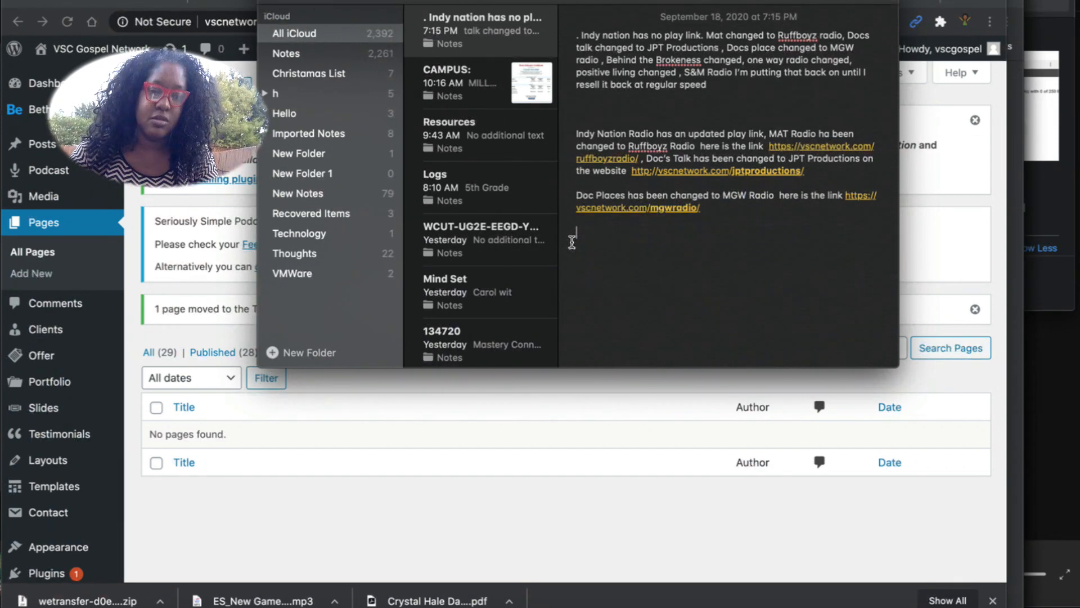
text(Crystal has d)
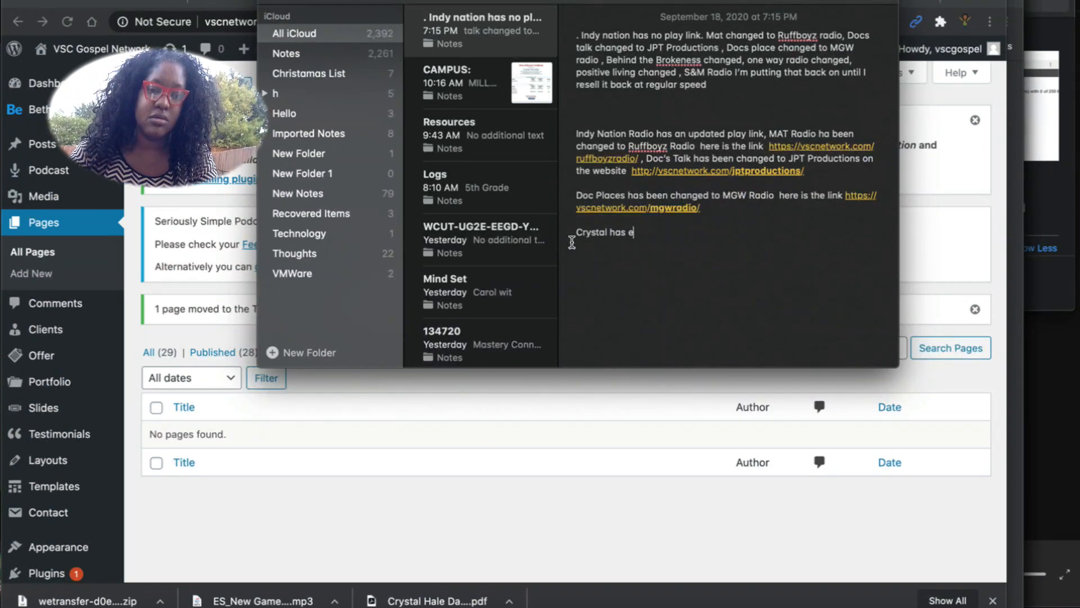
text(eleted the )
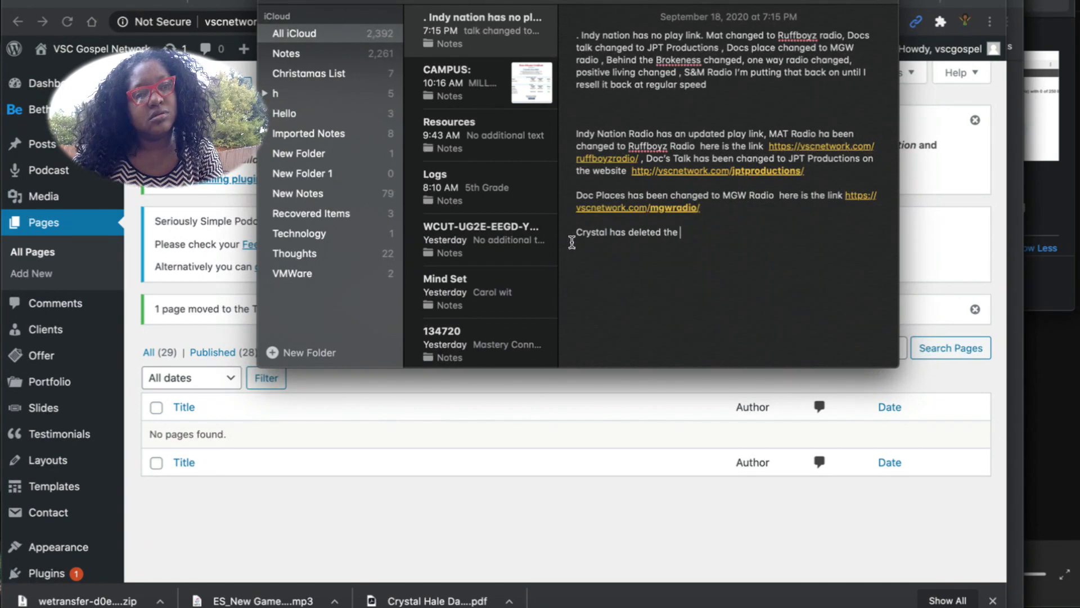
text(behind the br)
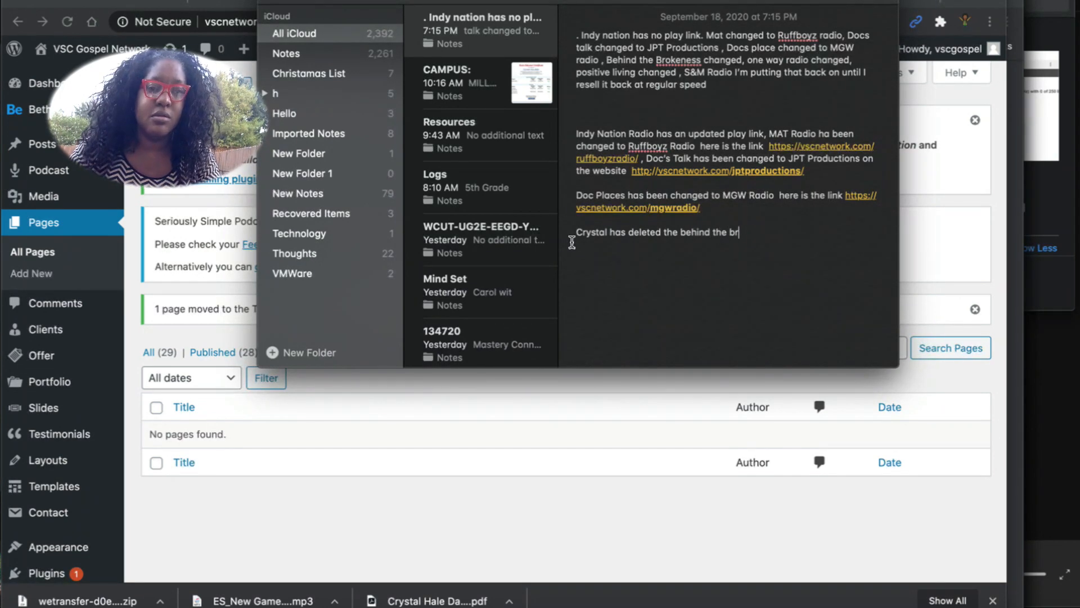
text(okenness, one)
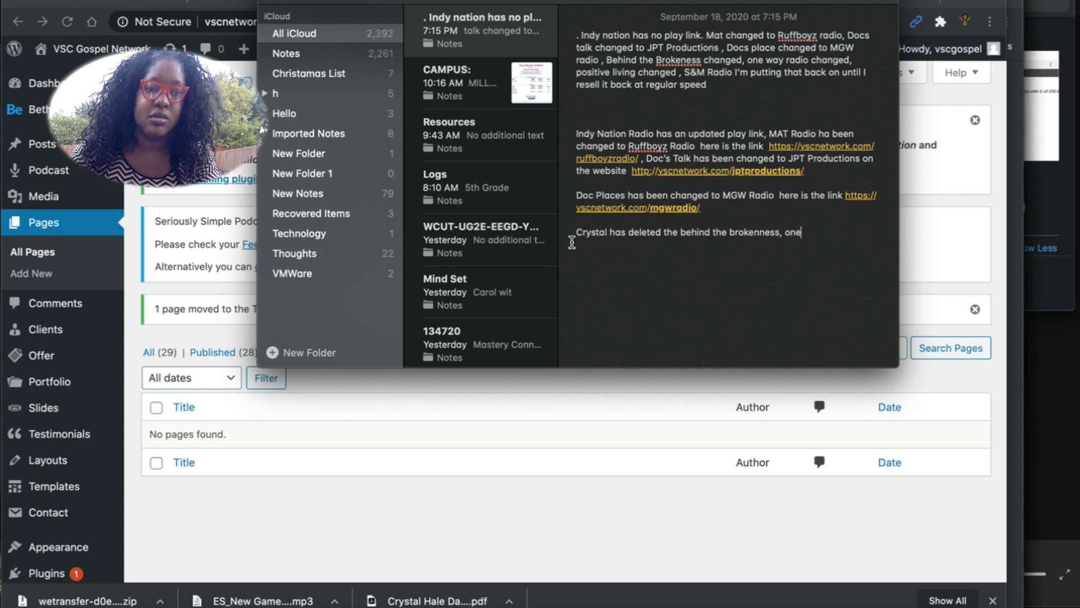
text( way and positive l)
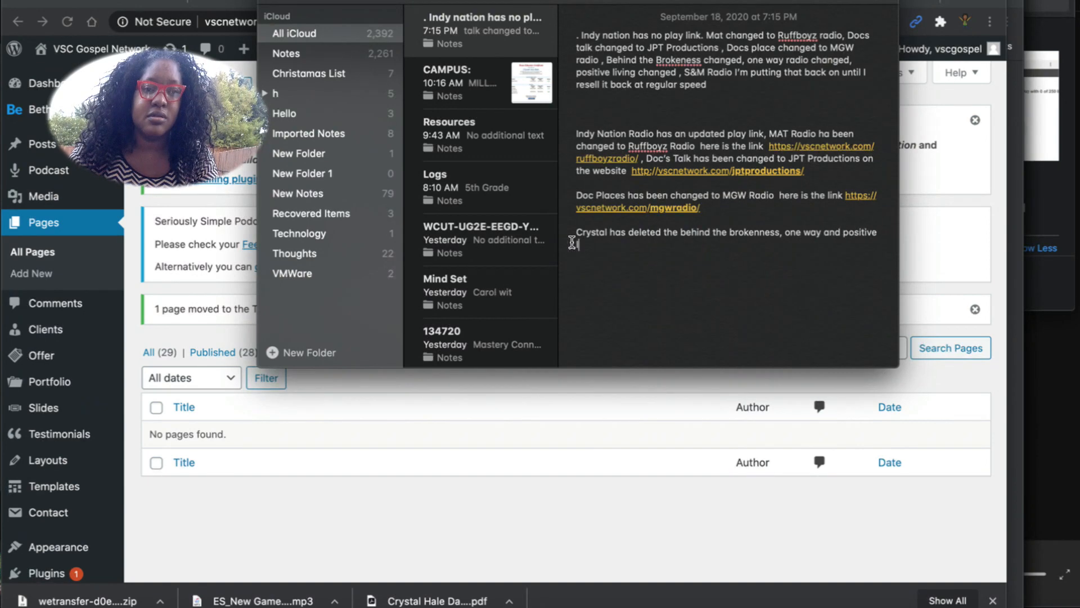
text(iving an)
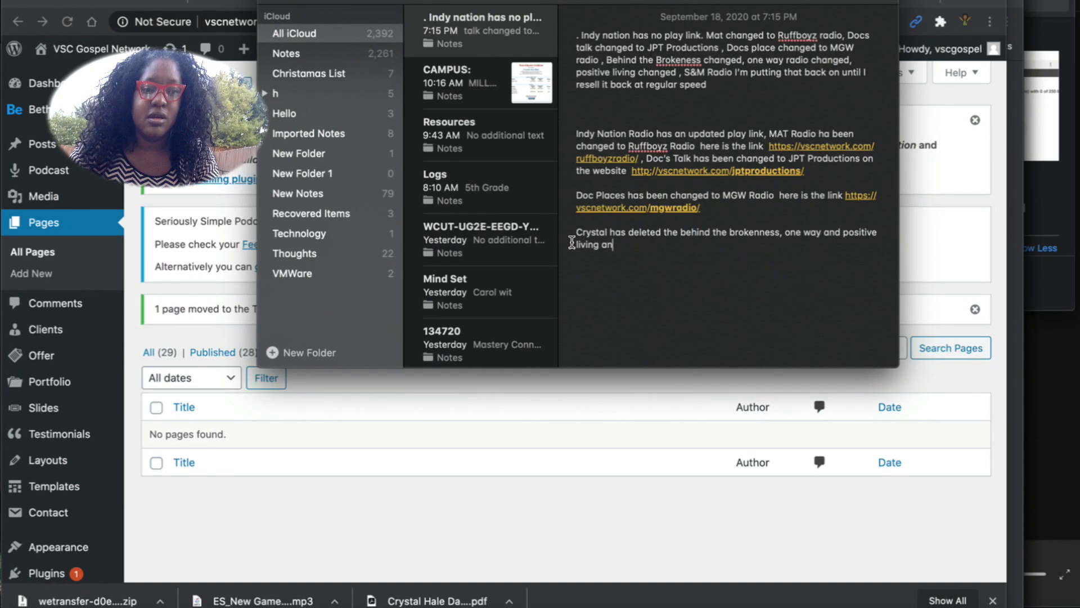
text(d updated the s)
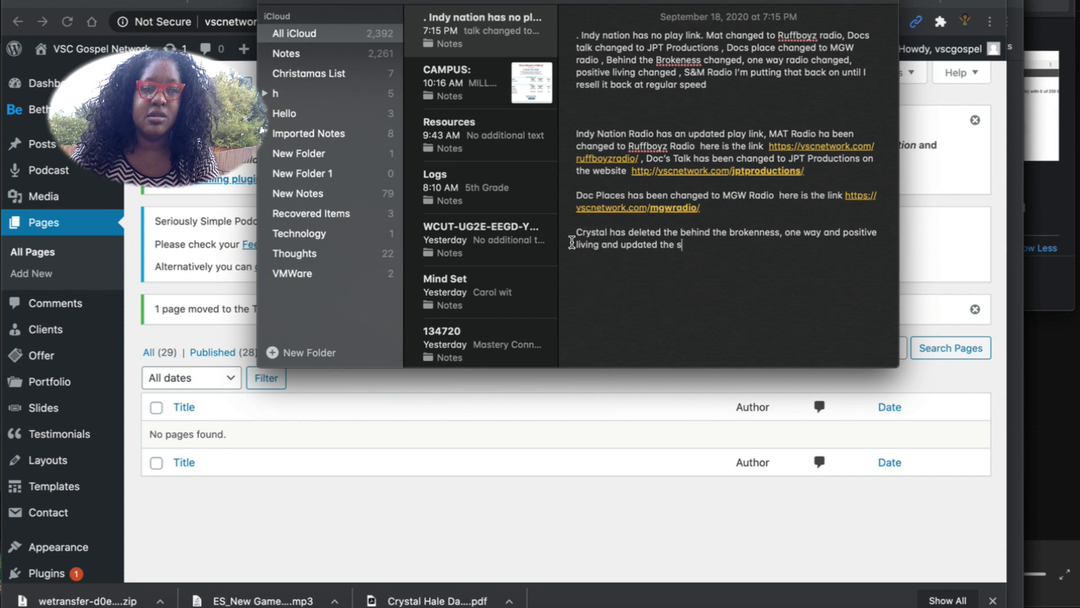
text(tream for s)
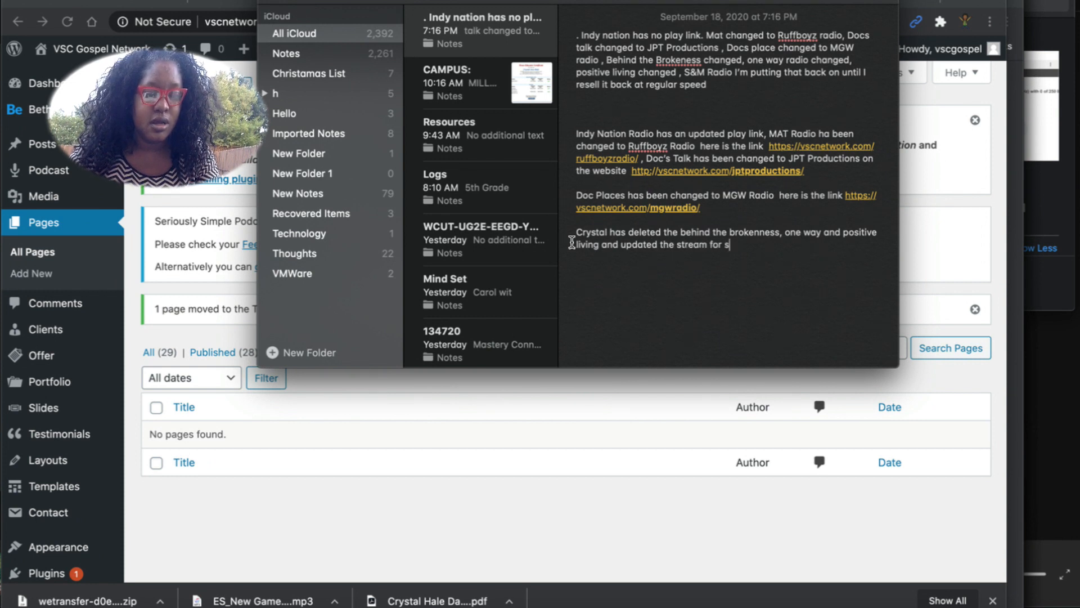
text(&M)
key(BackSpace)
key(BackSpace)
key(BackSpace)
text(S)
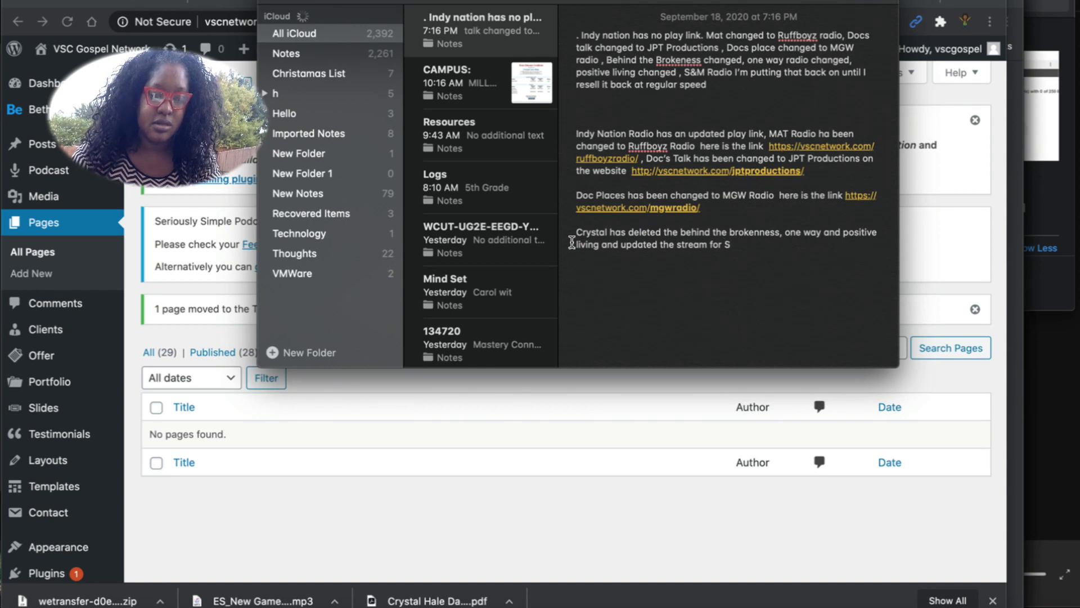
text(&M Ro)
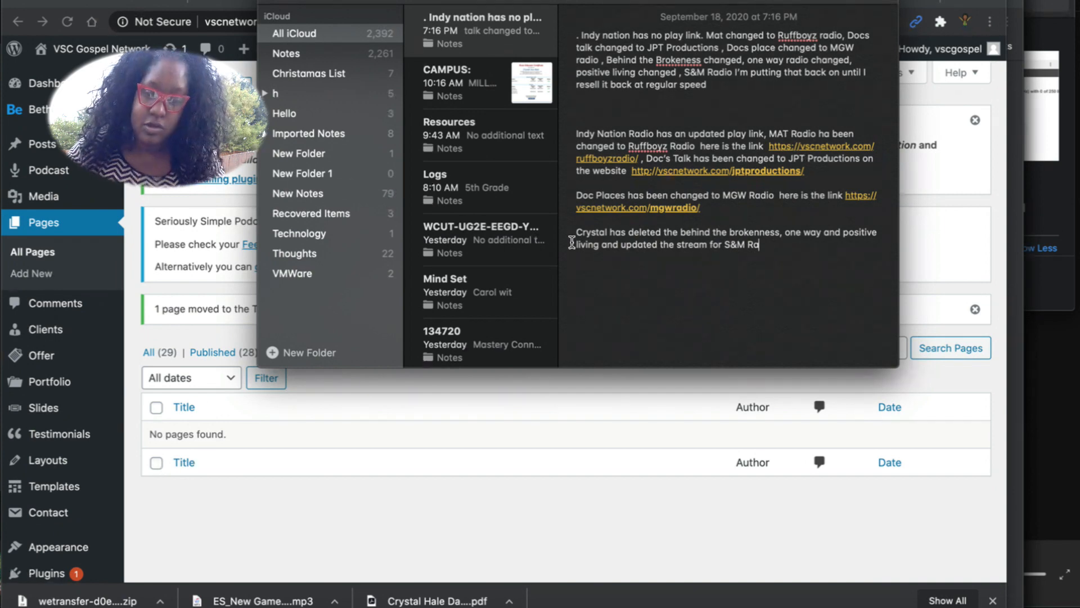
key(BackSpace)
text(adio)
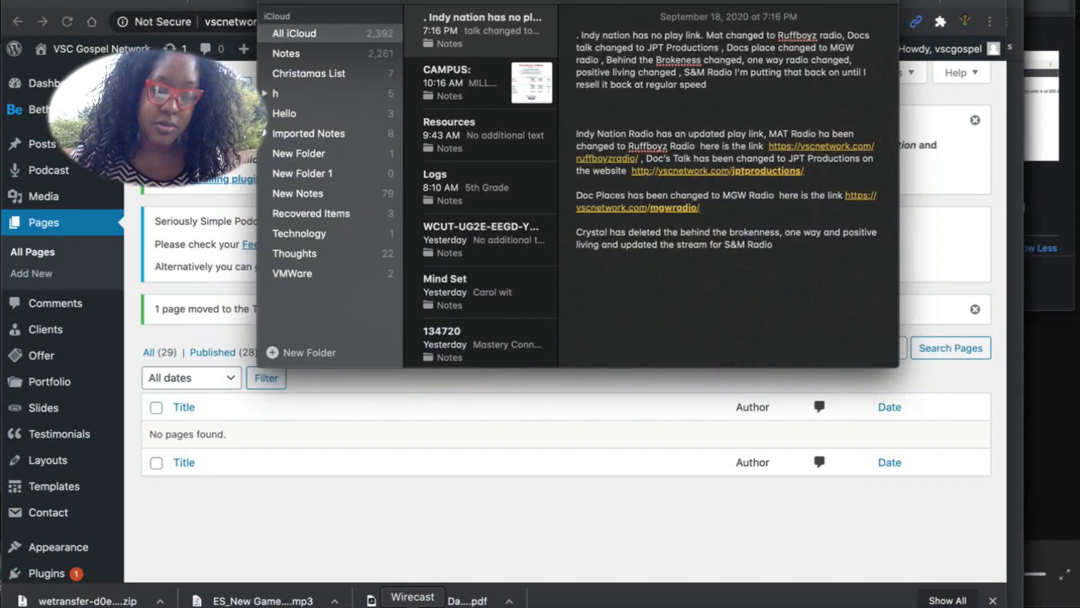
click(416, 600)
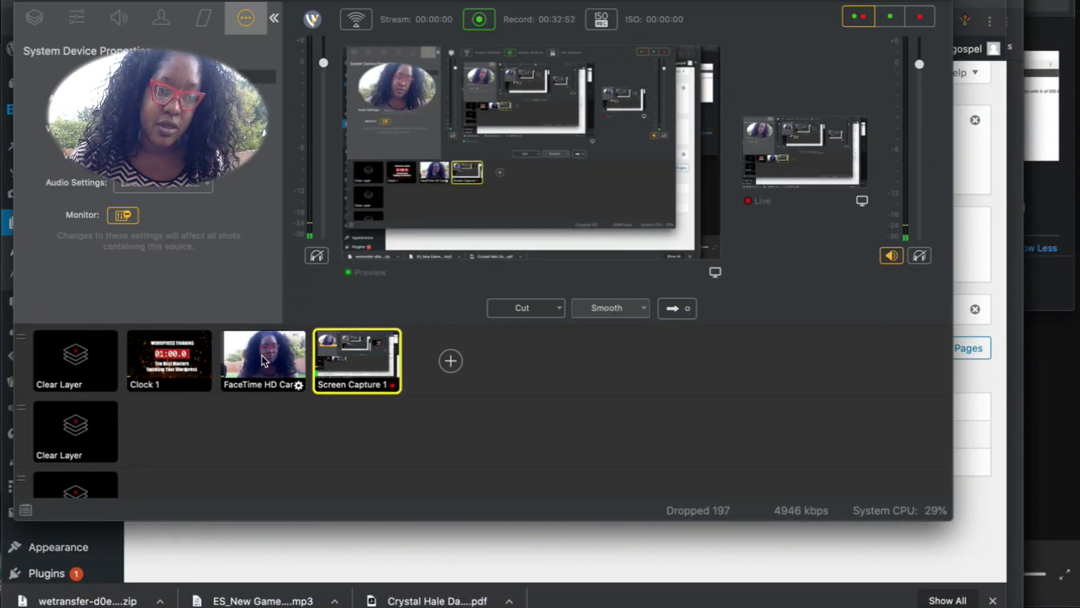
Preview the Clock 1 countdown shot and take it live in Wirecast.
click(227, 358)
click(168, 360)
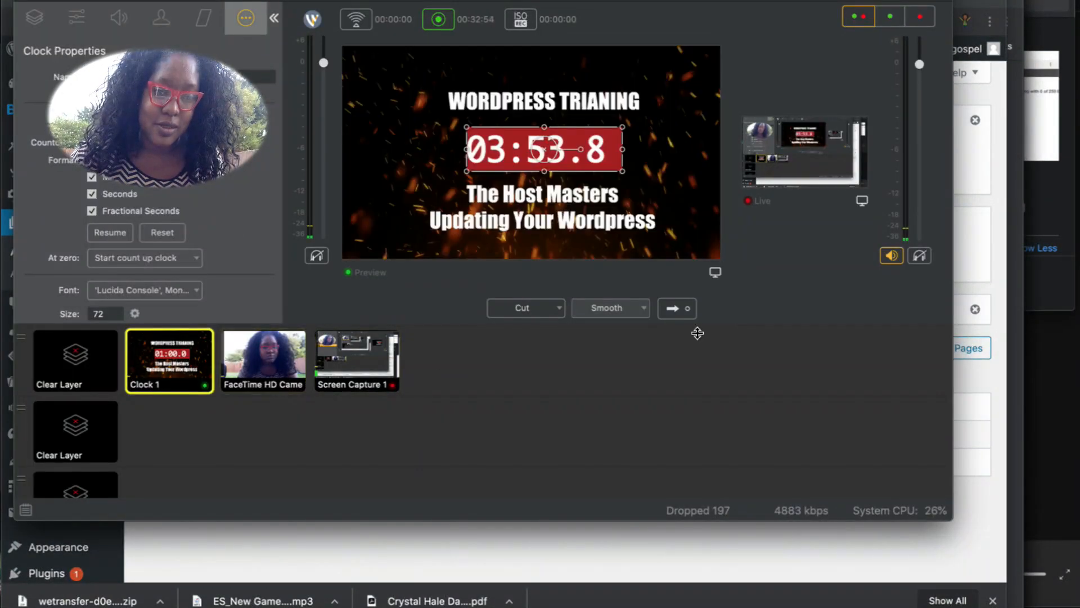
click(673, 309)
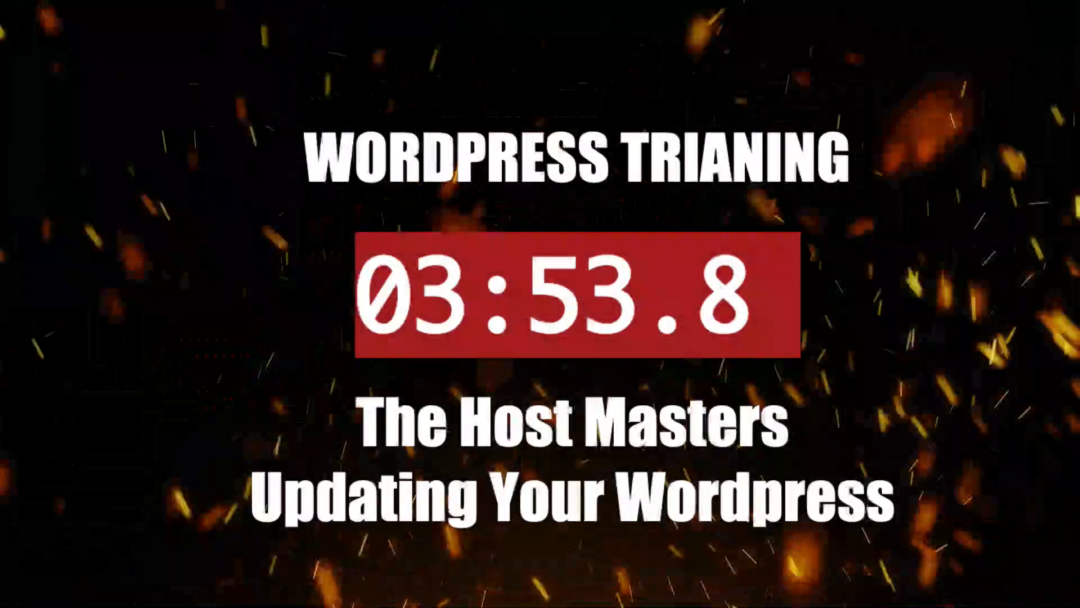